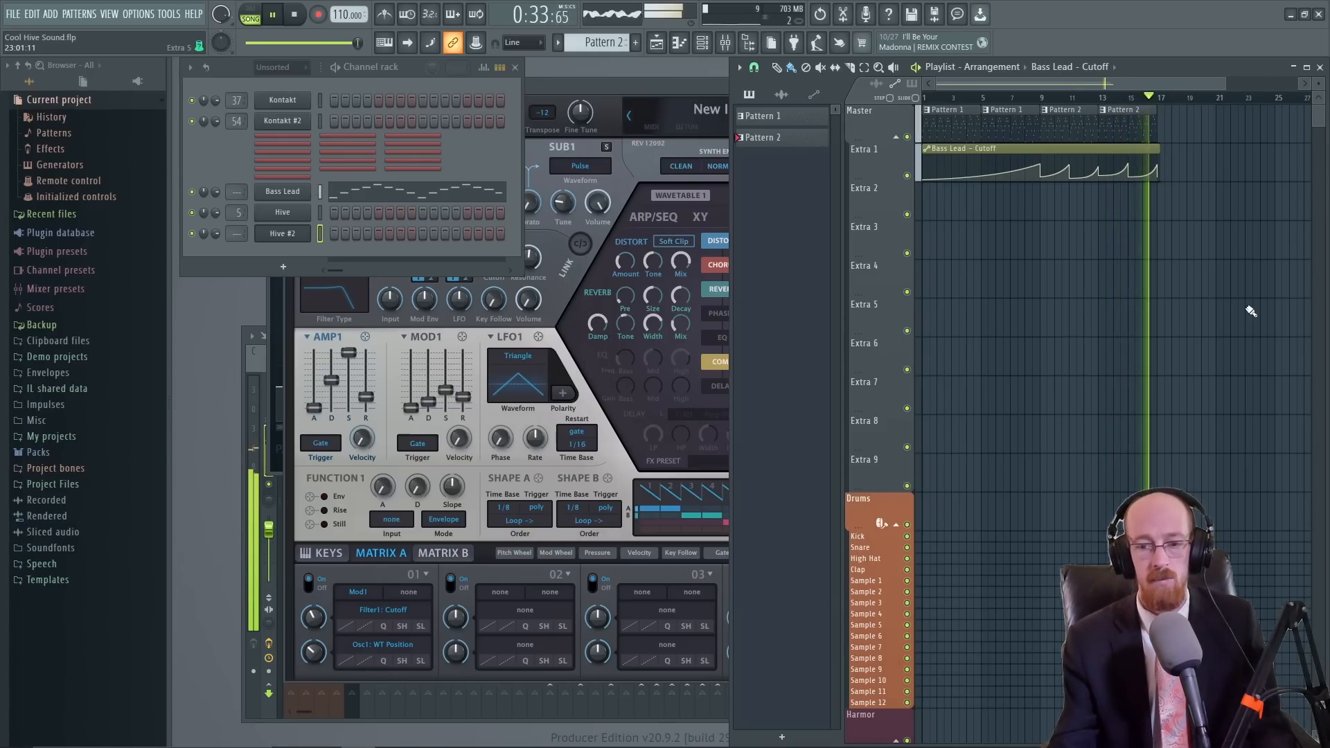
Stop the song playback and close the Hive #2 plugin window.
{"action": "key", "text": "space"}
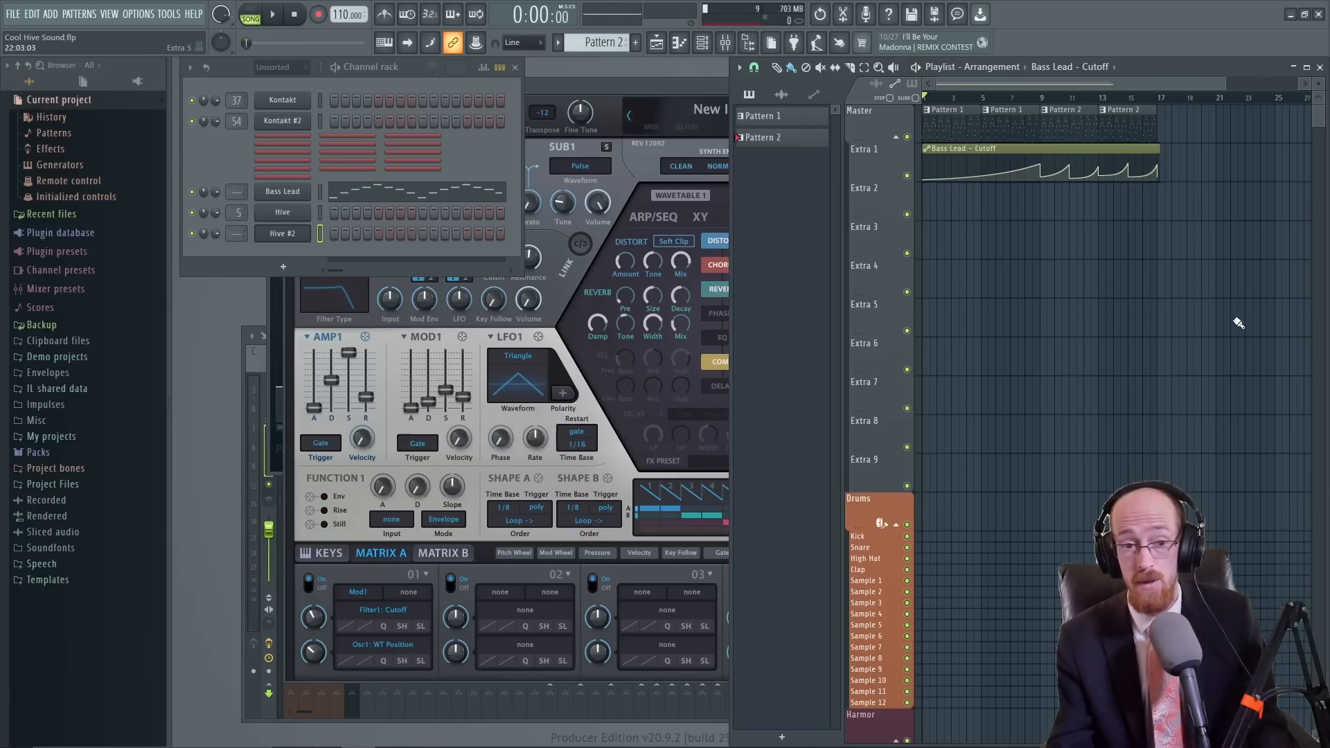
{"action": "left_click", "coordinate": [683, 85]}
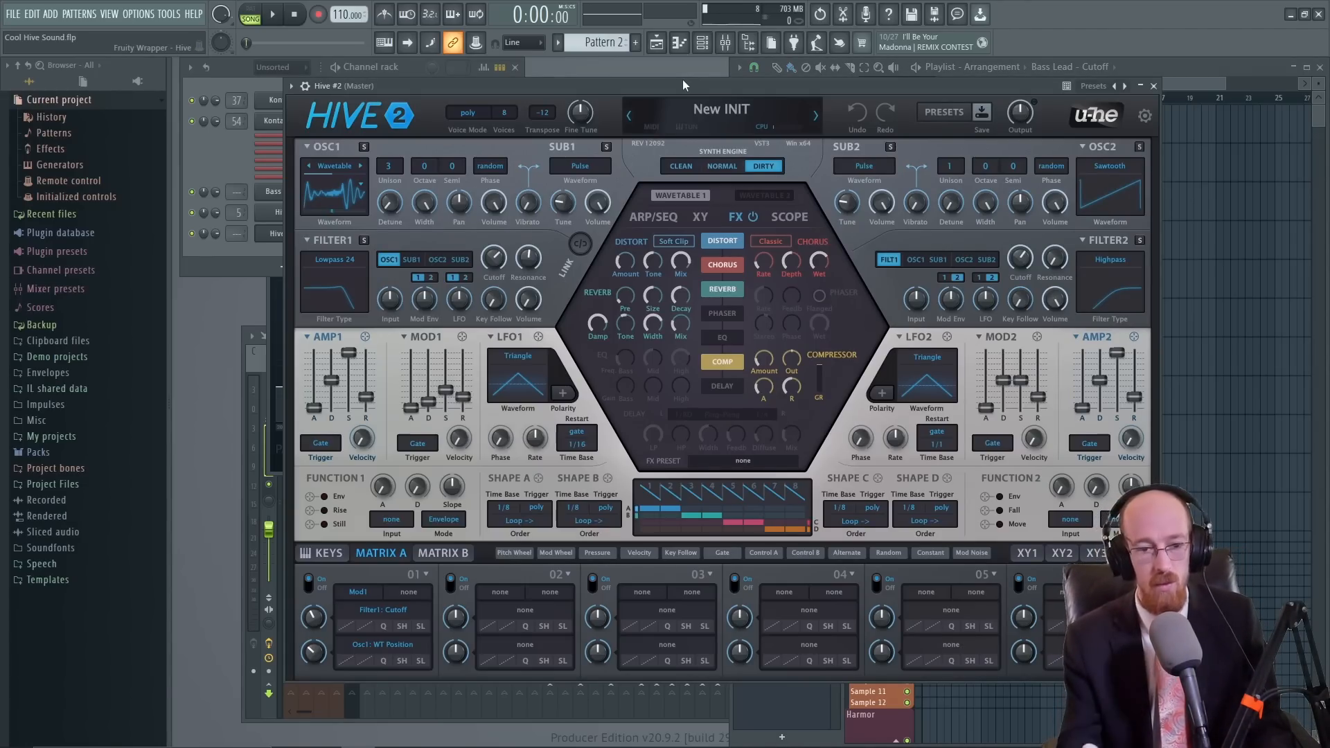
{"action": "left_click", "coordinate": [1154, 86]}
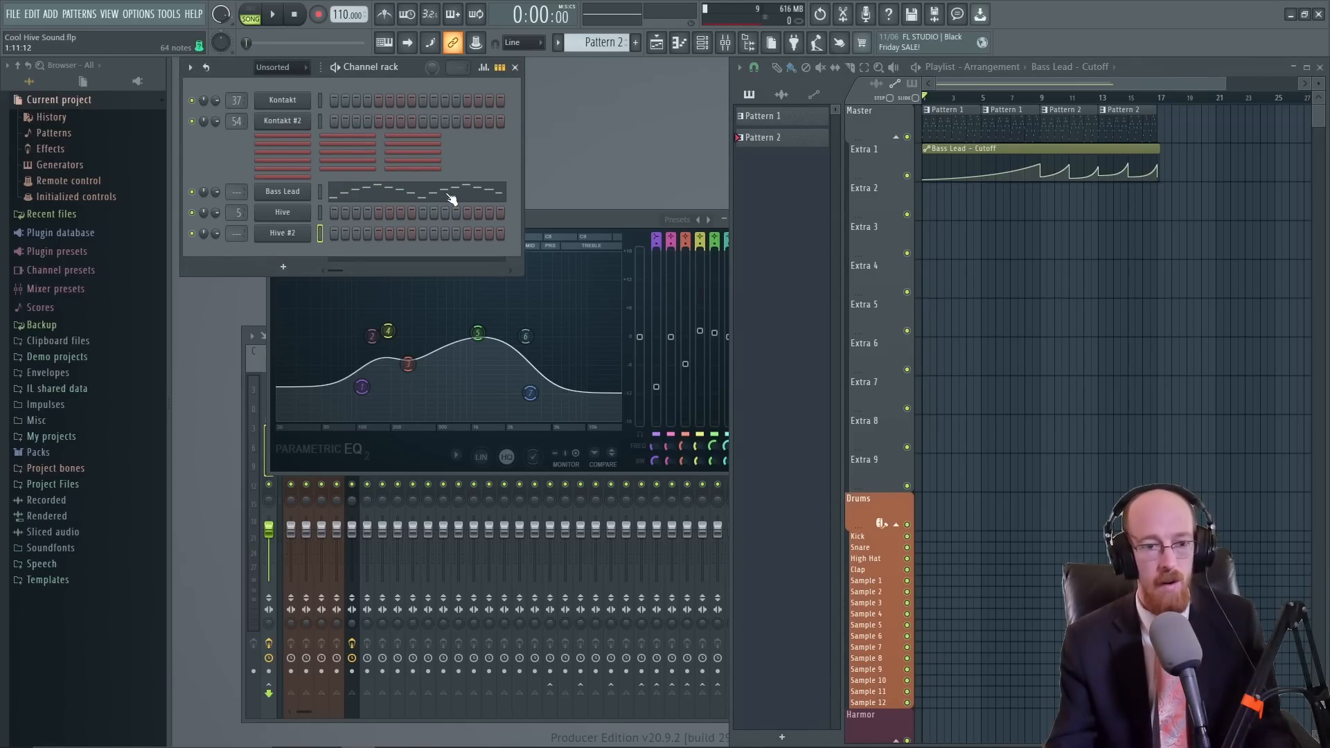
Create a new empty pattern after Pattern 2 and close the Parametric EQ 2 window.
{"action": "left_click", "coordinate": [636, 42]}
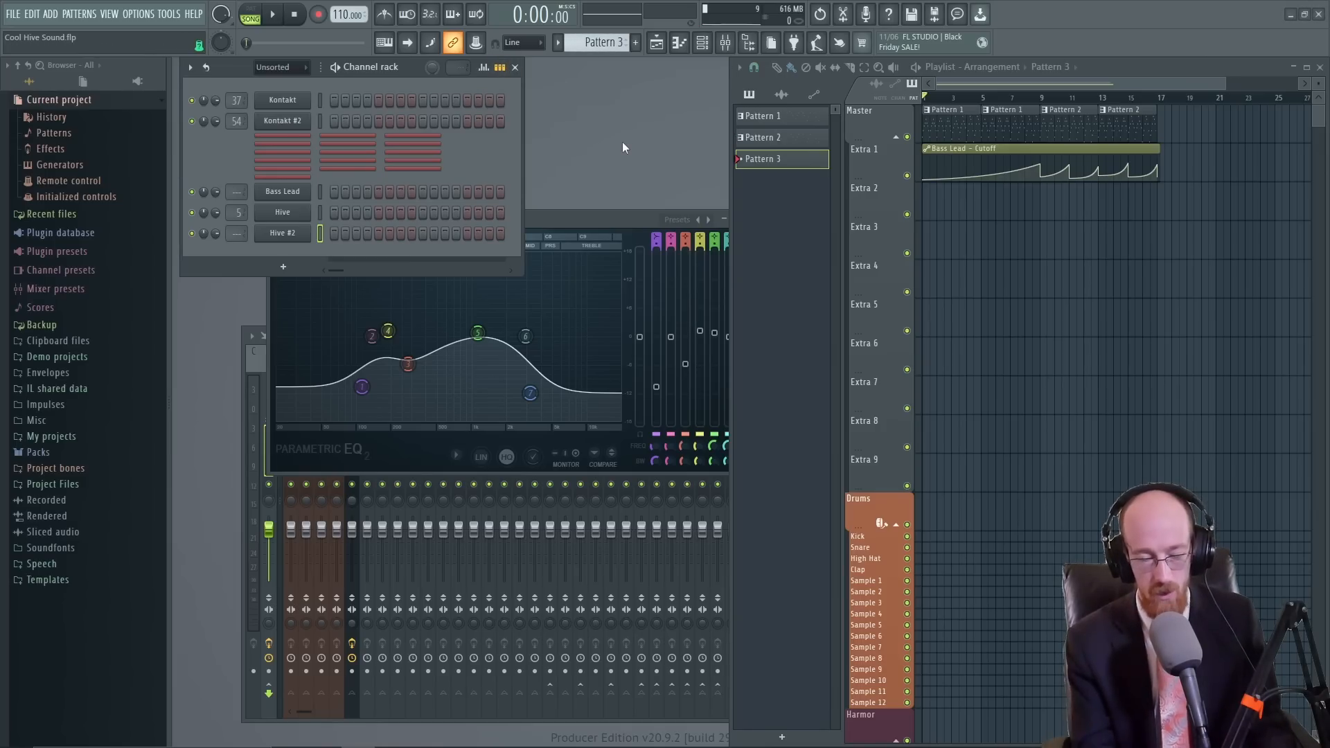
{"action": "left_click", "coordinate": [621, 214]}
{"action": "left_click", "coordinate": [747, 220]}
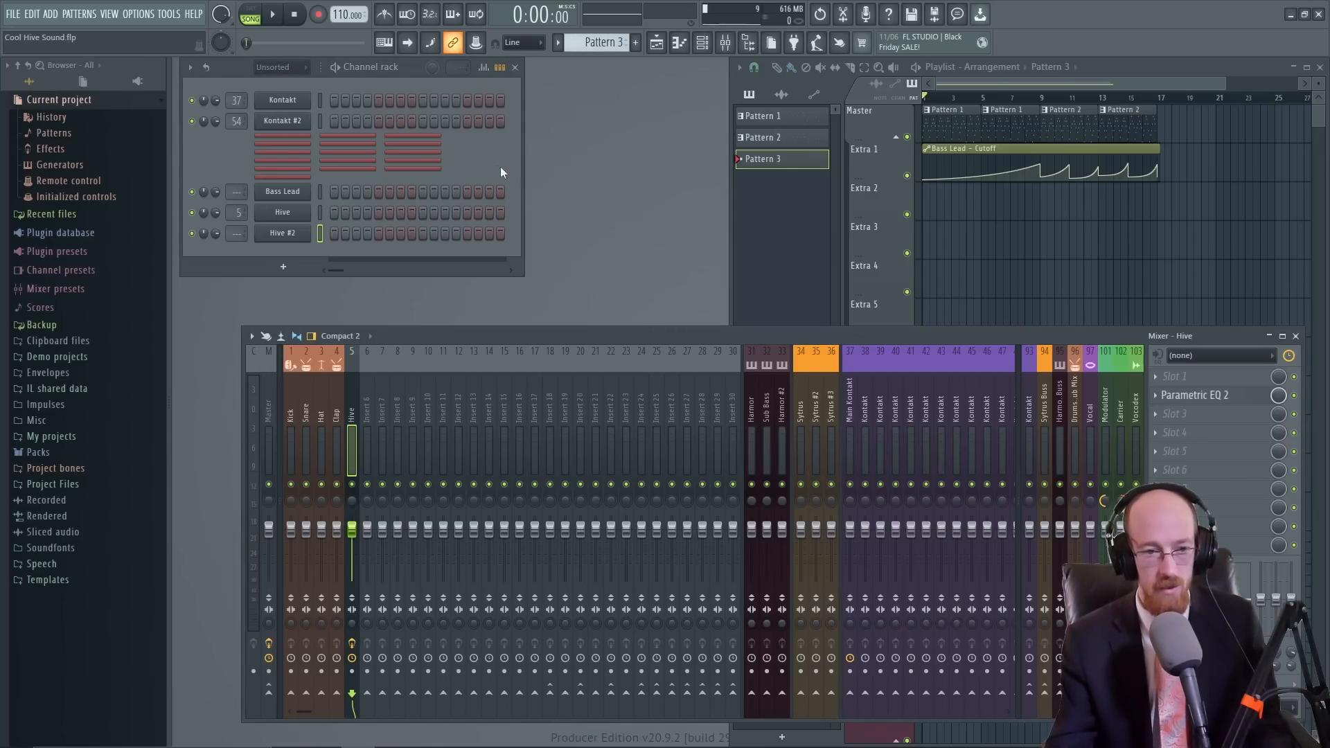
Search the plugin picker for Hive and add a new instance to the channel rack.
{"action": "left_click", "coordinate": [284, 267]}
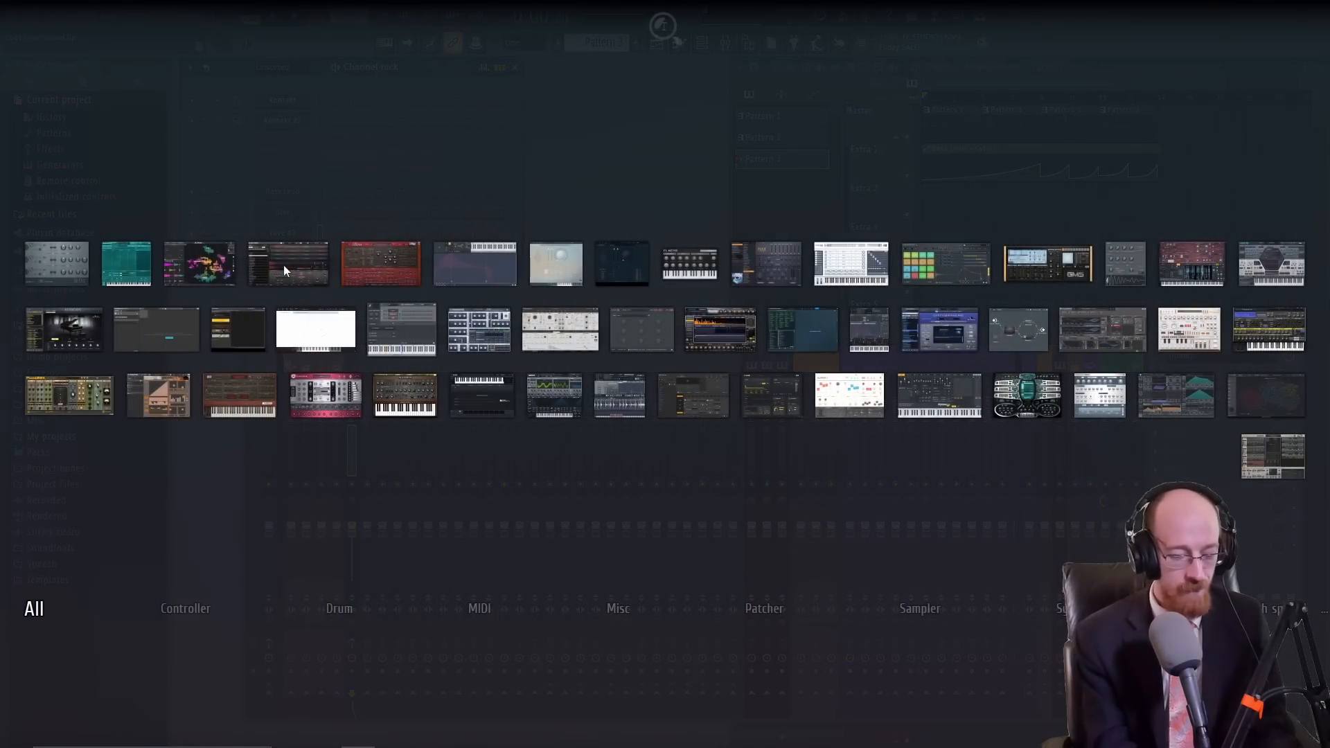
{"action": "type", "text": "Hive"}
{"action": "left_click", "coordinate": [1273, 264]}
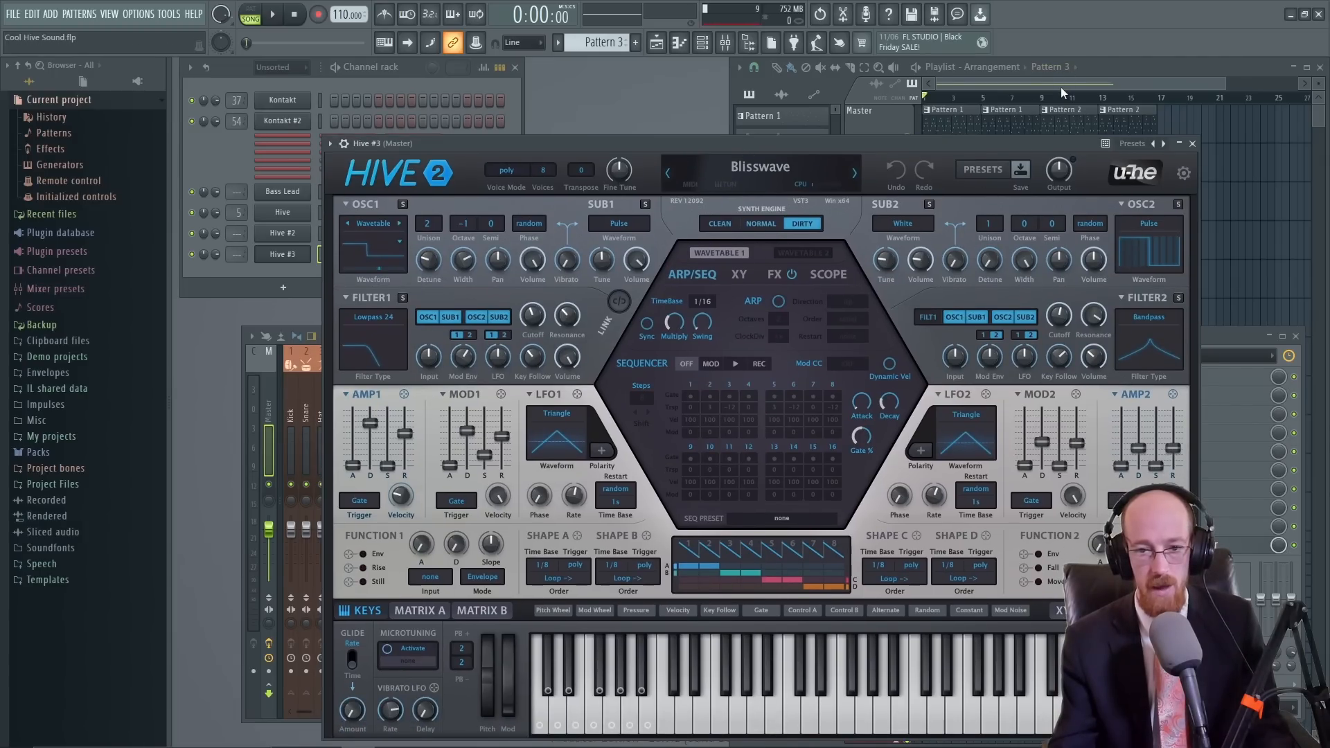
Add a new playlist arrangement with the suggested name.
{"action": "left_click", "coordinate": [1012, 70]}
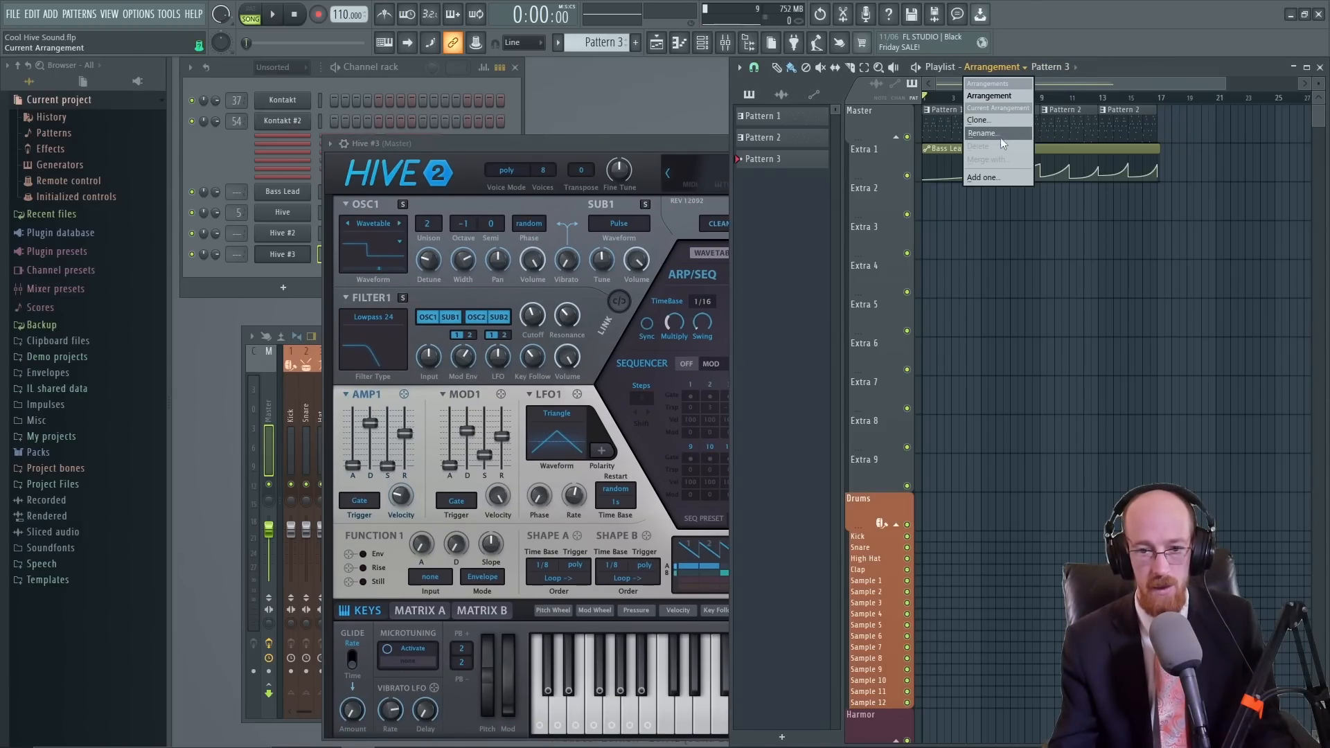
{"action": "left_click", "coordinate": [996, 182]}
{"action": "key", "text": "Return"}
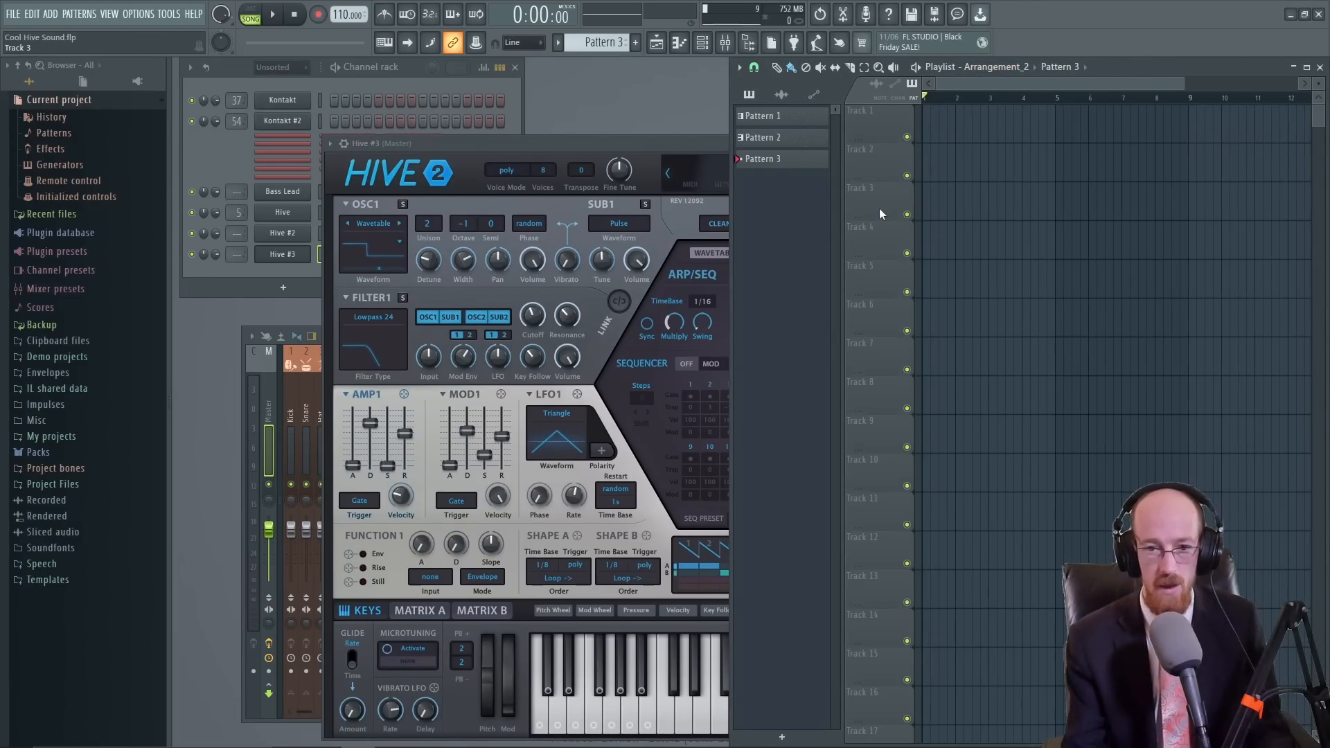
Initialize the new Hive instance's patch to the init preset and move its window clear for editing.
{"action": "left_click", "coordinate": [610, 163]}
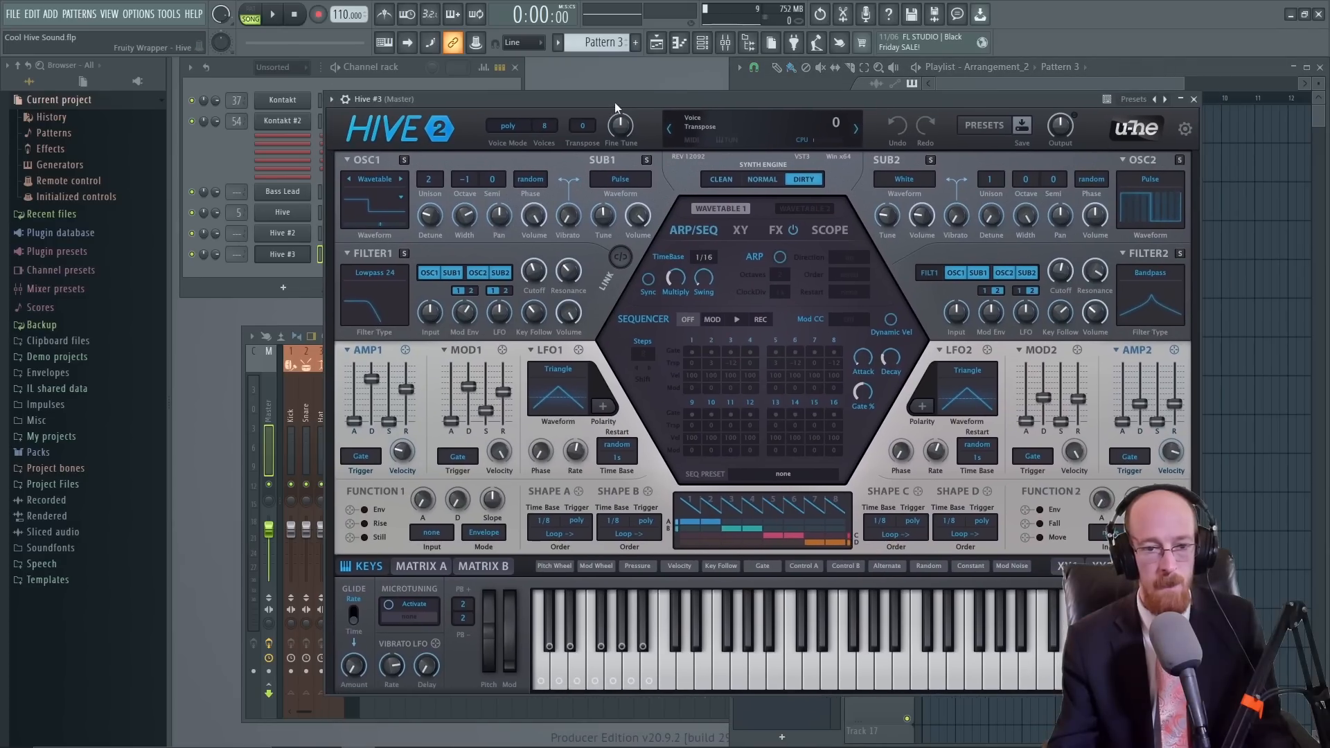
{"action": "right_click", "coordinate": [729, 122]}
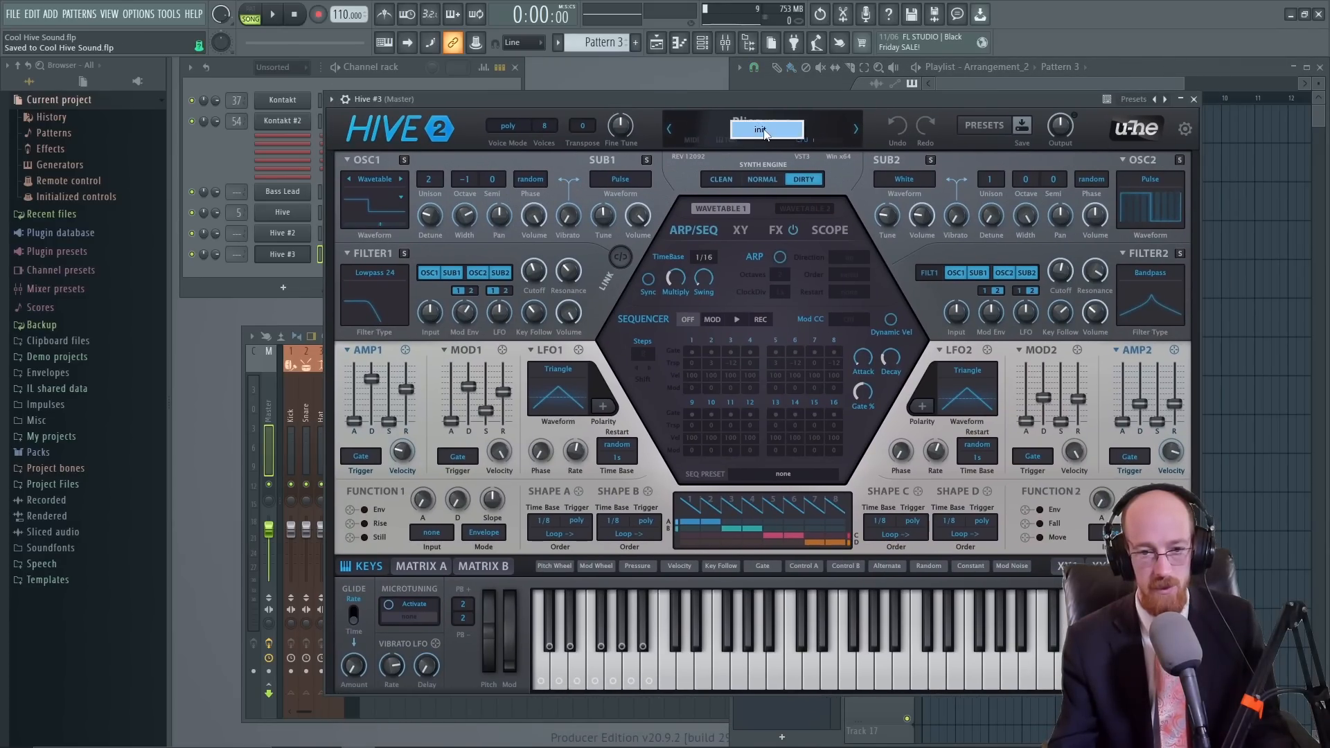
{"action": "left_click", "coordinate": [743, 130]}
{"action": "left_click_drag", "start_coordinate": [723, 99], "coordinate": [571, 65]}
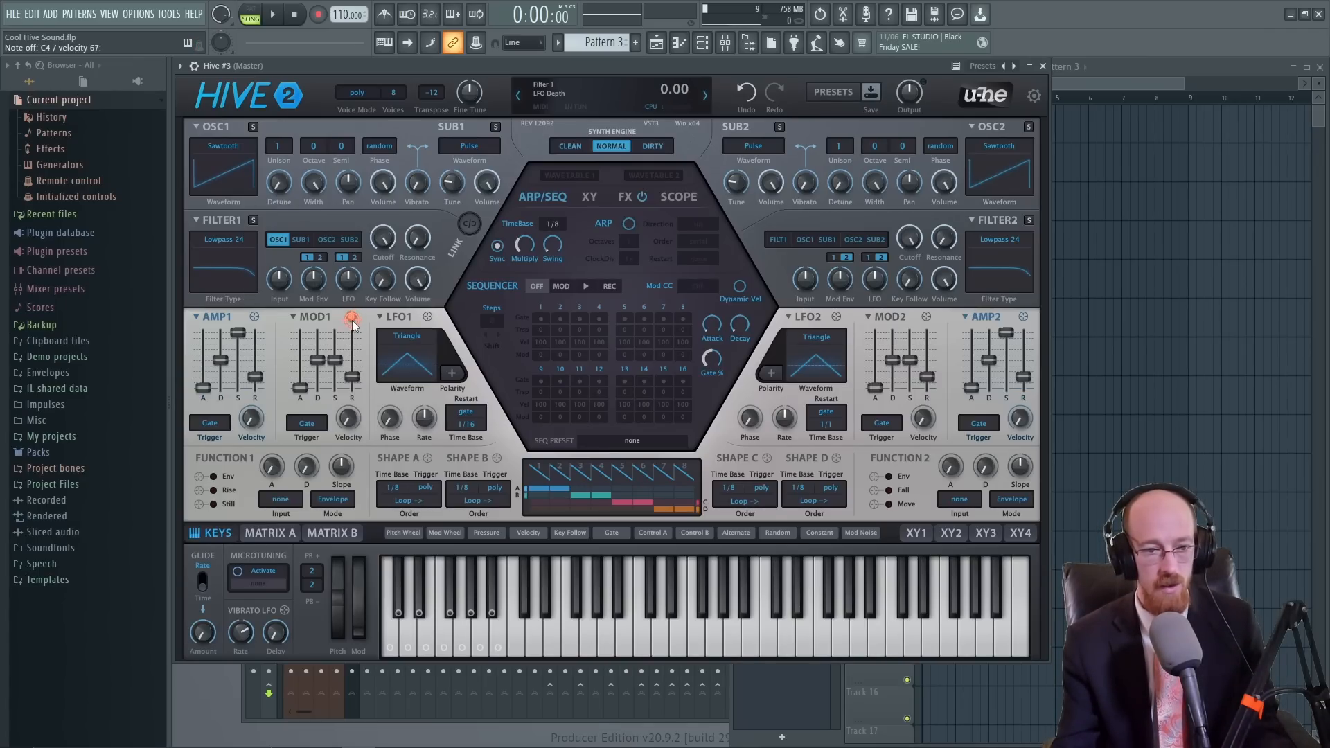
Modulate Filter 1's cutoff with the MOD1 envelope, lowering the base cutoff and raising the modulation depth.
{"action": "left_click_drag", "start_coordinate": [372, 264], "coordinate": [396, 321]}
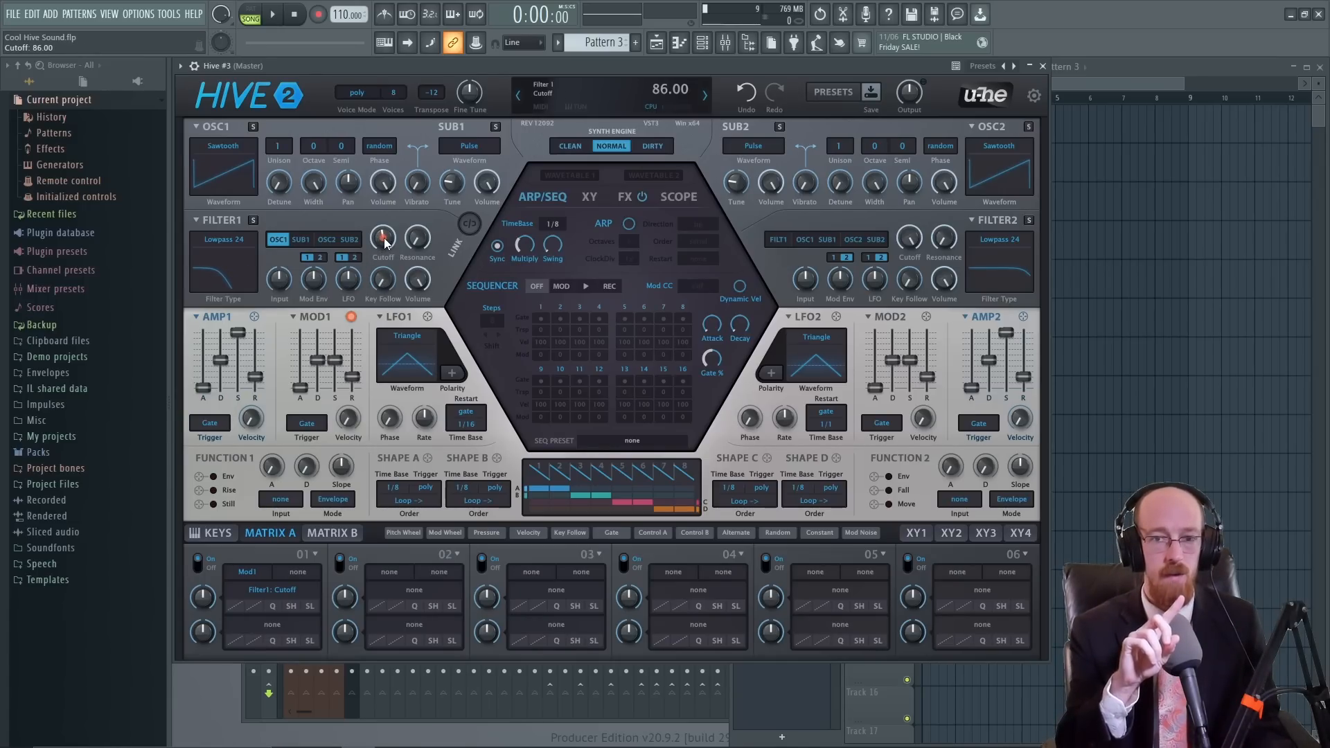
{"action": "left_click_drag", "start_coordinate": [385, 239], "coordinate": [396, 219]}
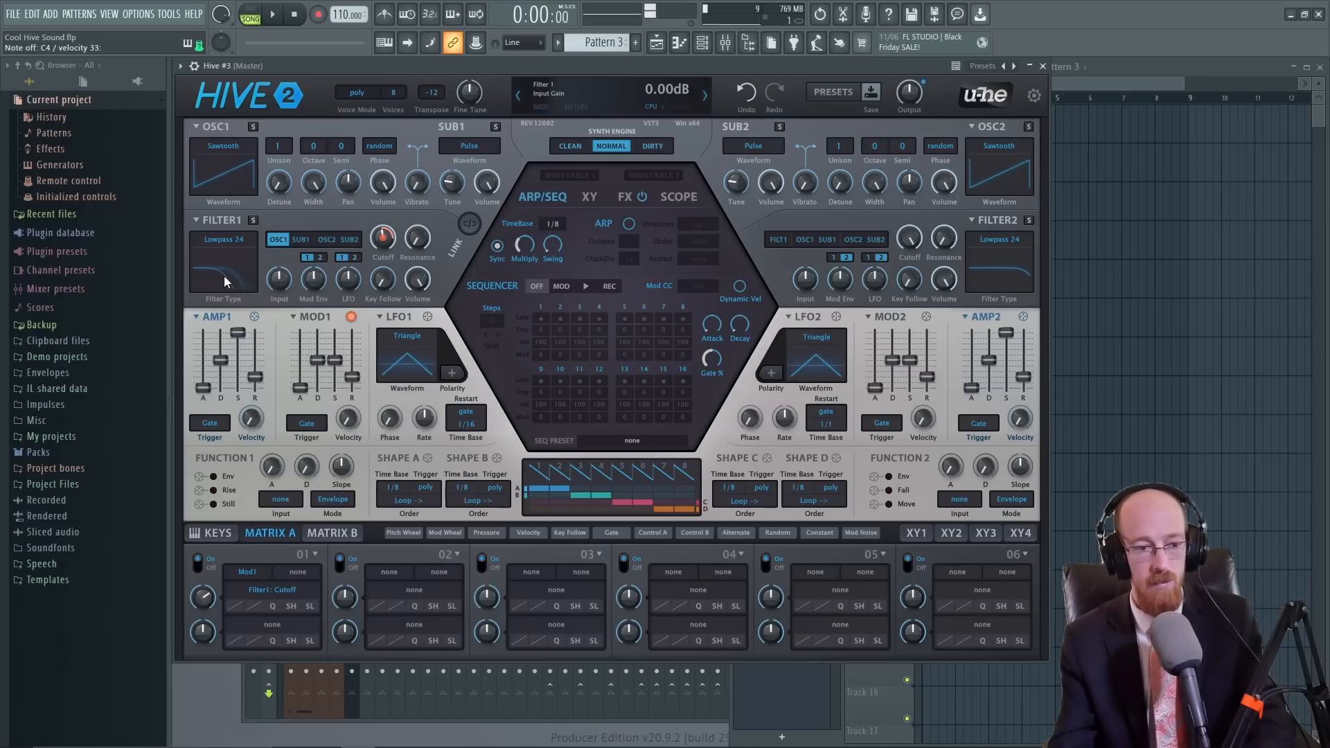
{"action": "mouse_move", "coordinate": [380, 240]}
{"action": "left_mouse_down"}
{"action": "mouse_move", "coordinate": [377, 251]}
{"action": "mouse_move", "coordinate": [379, 235]}
{"action": "left_mouse_up"}
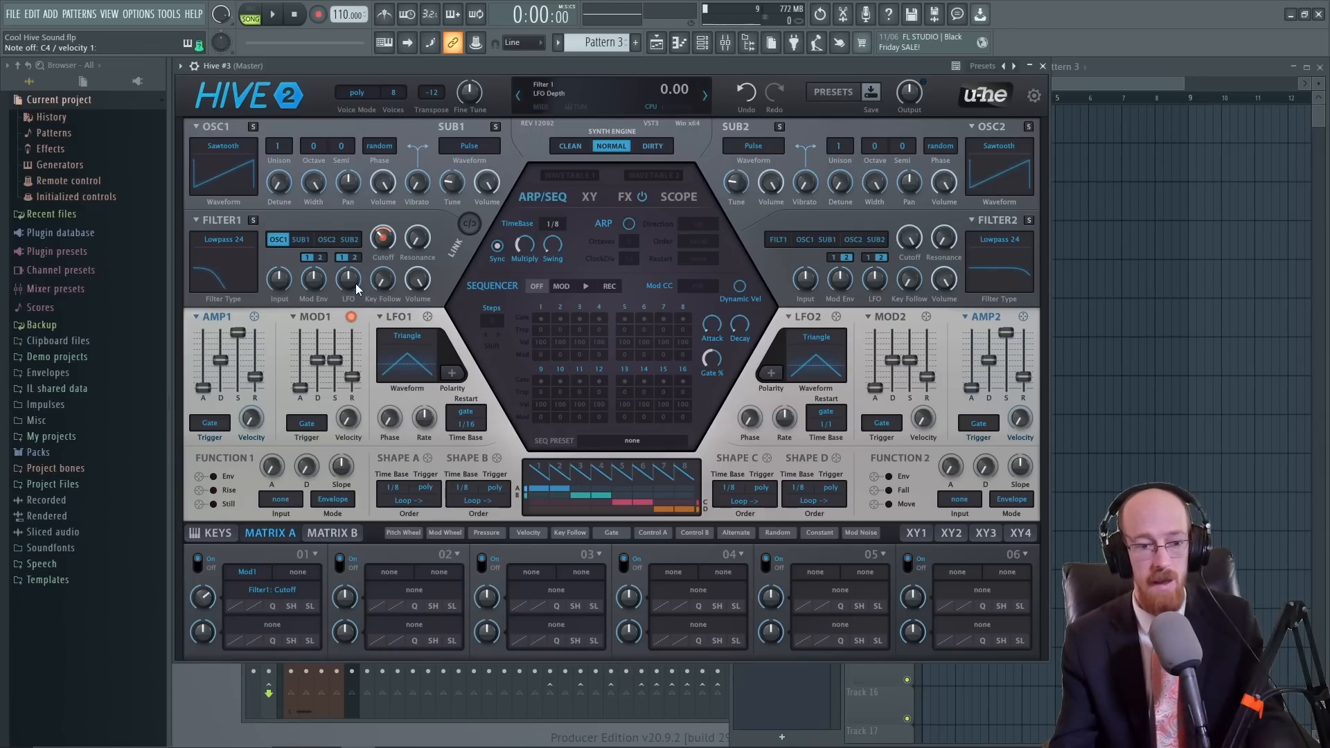
Shape the MOD1 envelope with a decay of 28 and a lower sustain, using a cutoff modulation depth of 35.
{"action": "left_click_drag", "start_coordinate": [306, 390], "coordinate": [317, 375]}
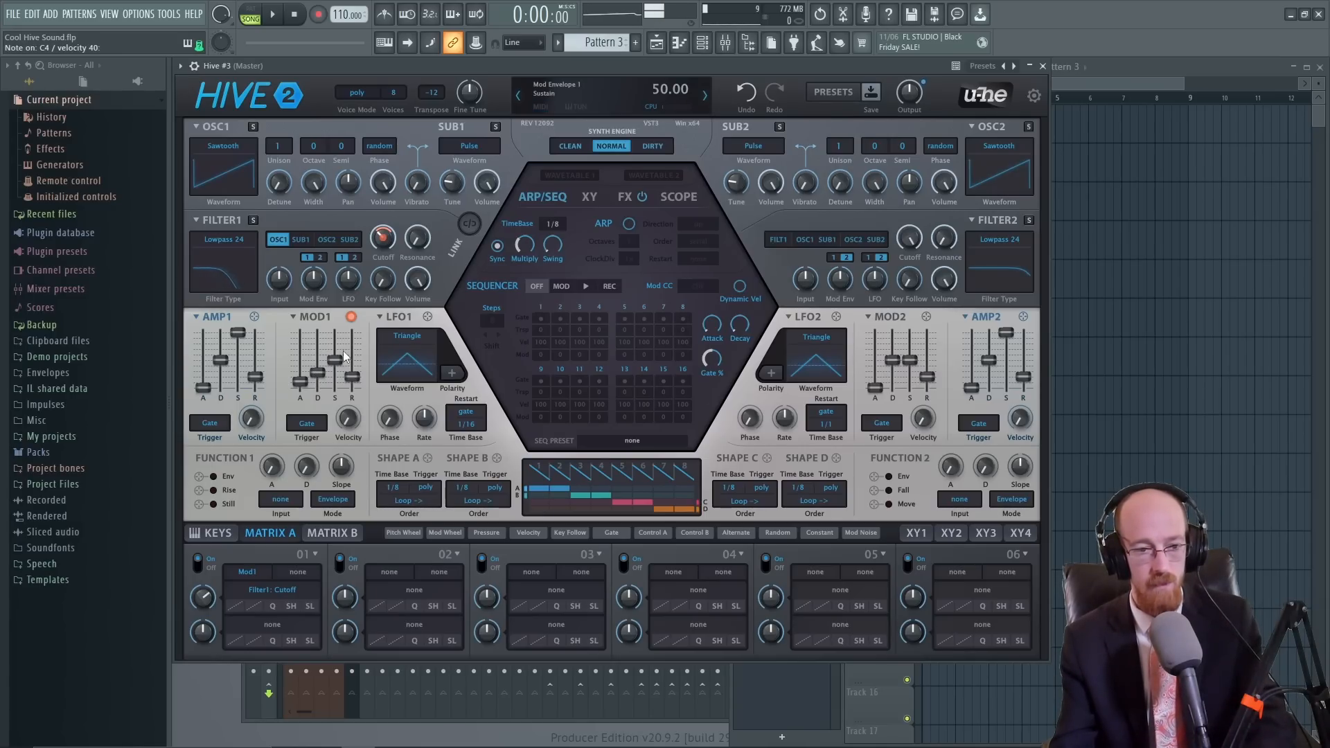
{"action": "left_click_drag", "start_coordinate": [382, 239], "coordinate": [385, 239]}
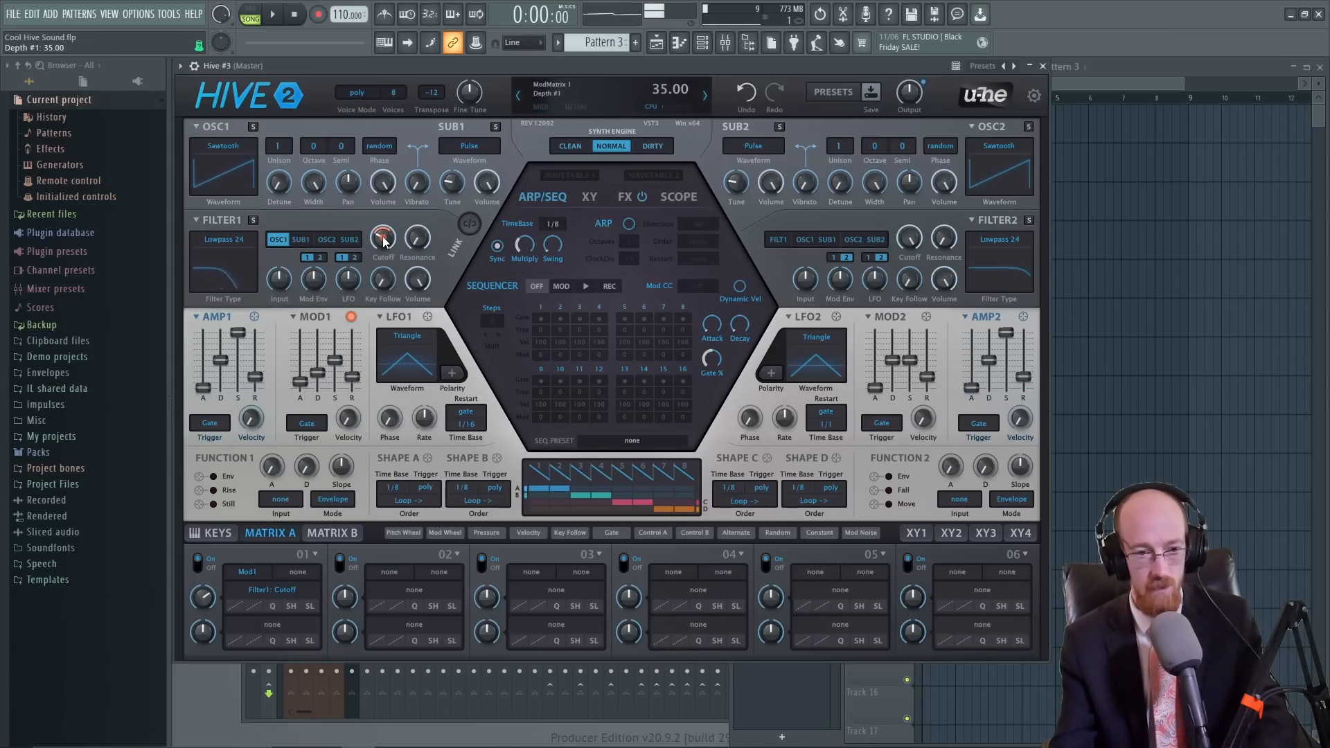
{"action": "left_click_drag", "start_coordinate": [334, 360], "coordinate": [334, 367]}
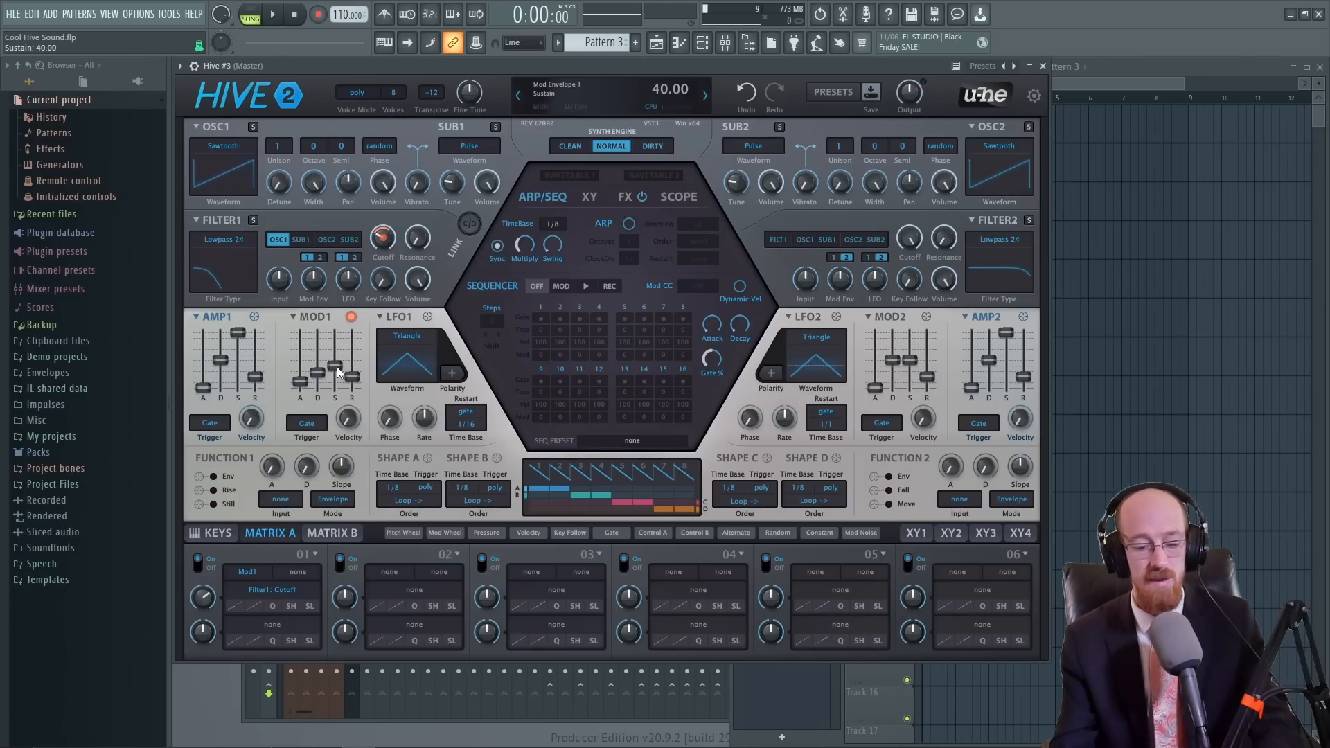
{"action": "mouse_move", "coordinate": [339, 372]}
{"action": "left_mouse_down"}
{"action": "mouse_move", "coordinate": [337, 359]}
{"action": "mouse_move", "coordinate": [336, 375]}
{"action": "left_mouse_up"}
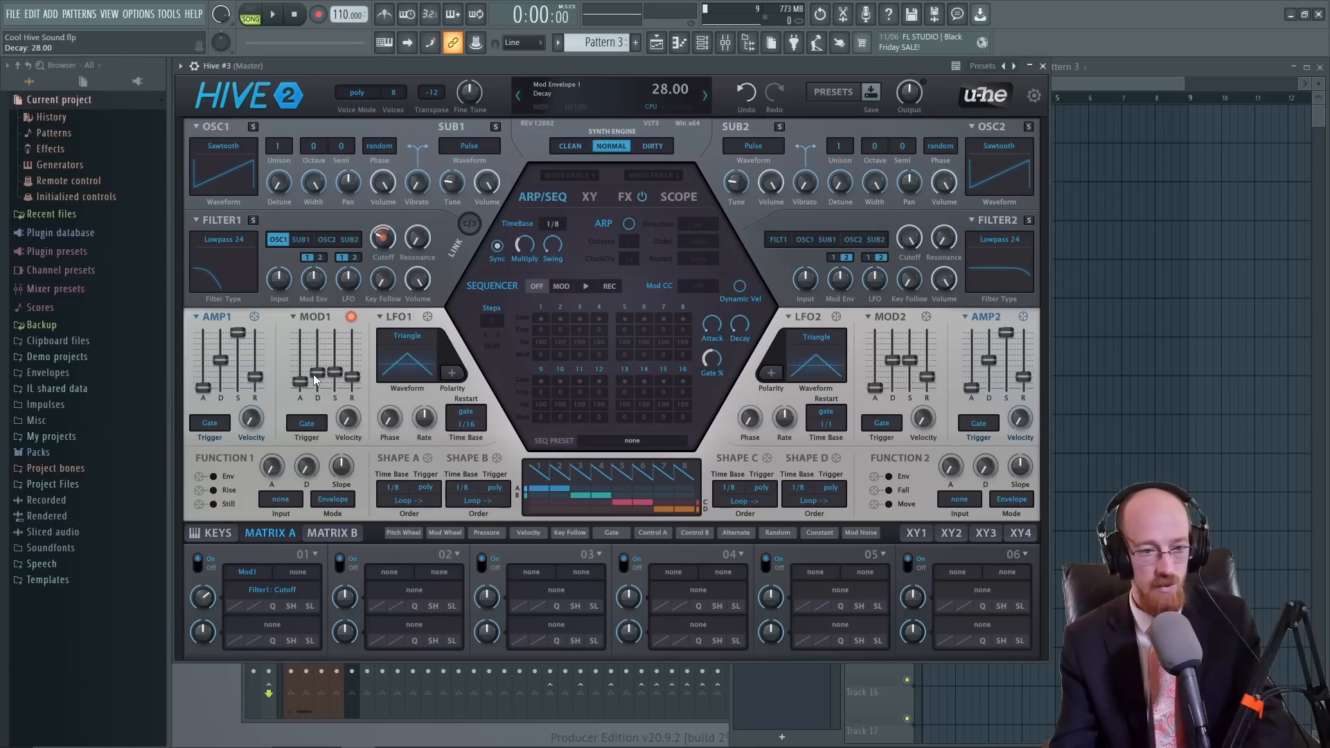
{"action": "left_click_drag", "start_coordinate": [305, 383], "coordinate": [320, 372]}
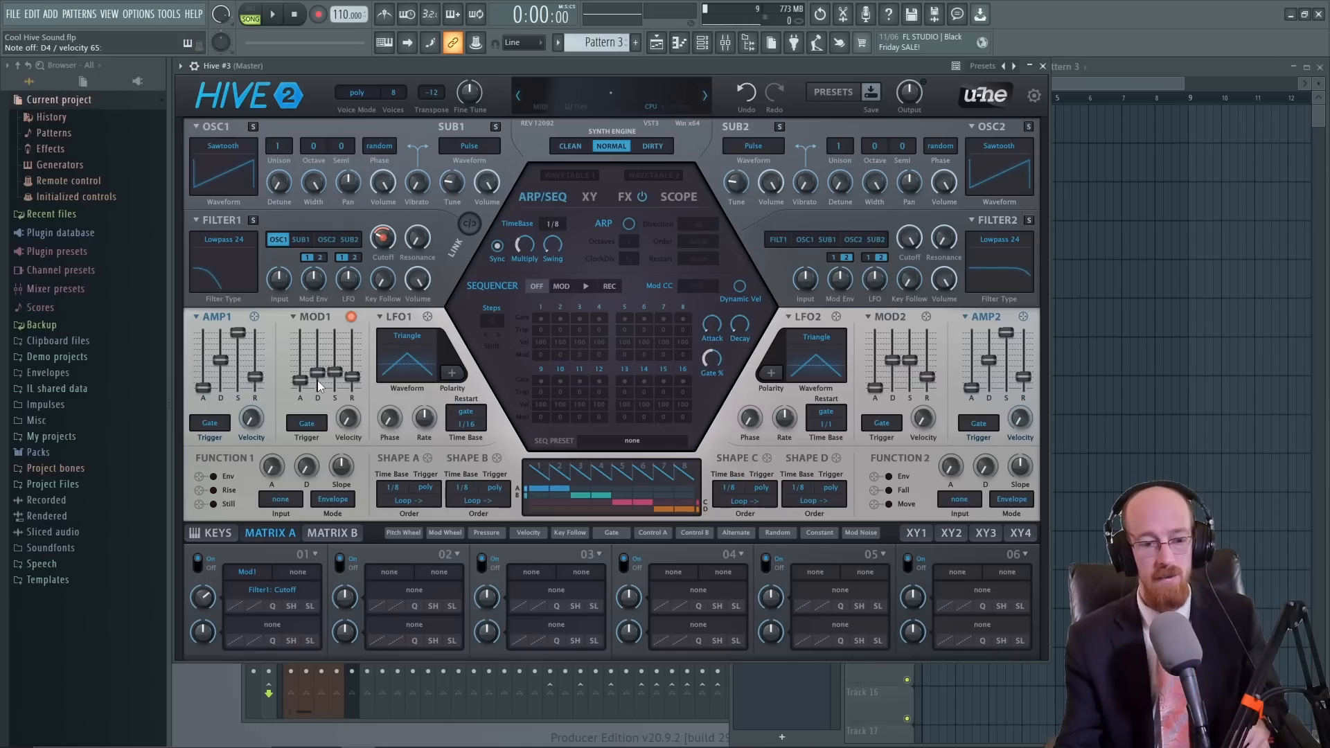
{"action": "mouse_move", "coordinate": [307, 371]}
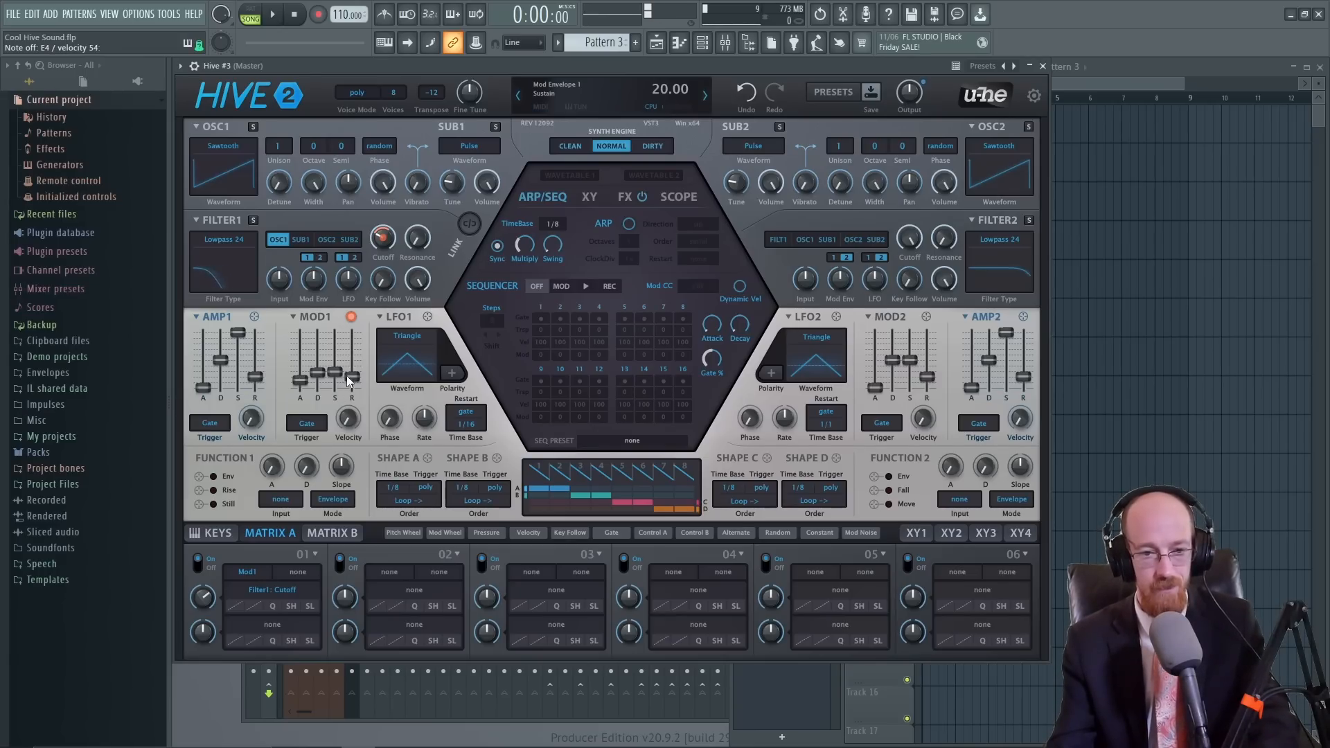
Enable Soft Clip distortion with a higher amount, and set Filter 1's cutoff to 60 with a modulation depth of 28.
{"action": "left_click", "coordinate": [626, 197]}
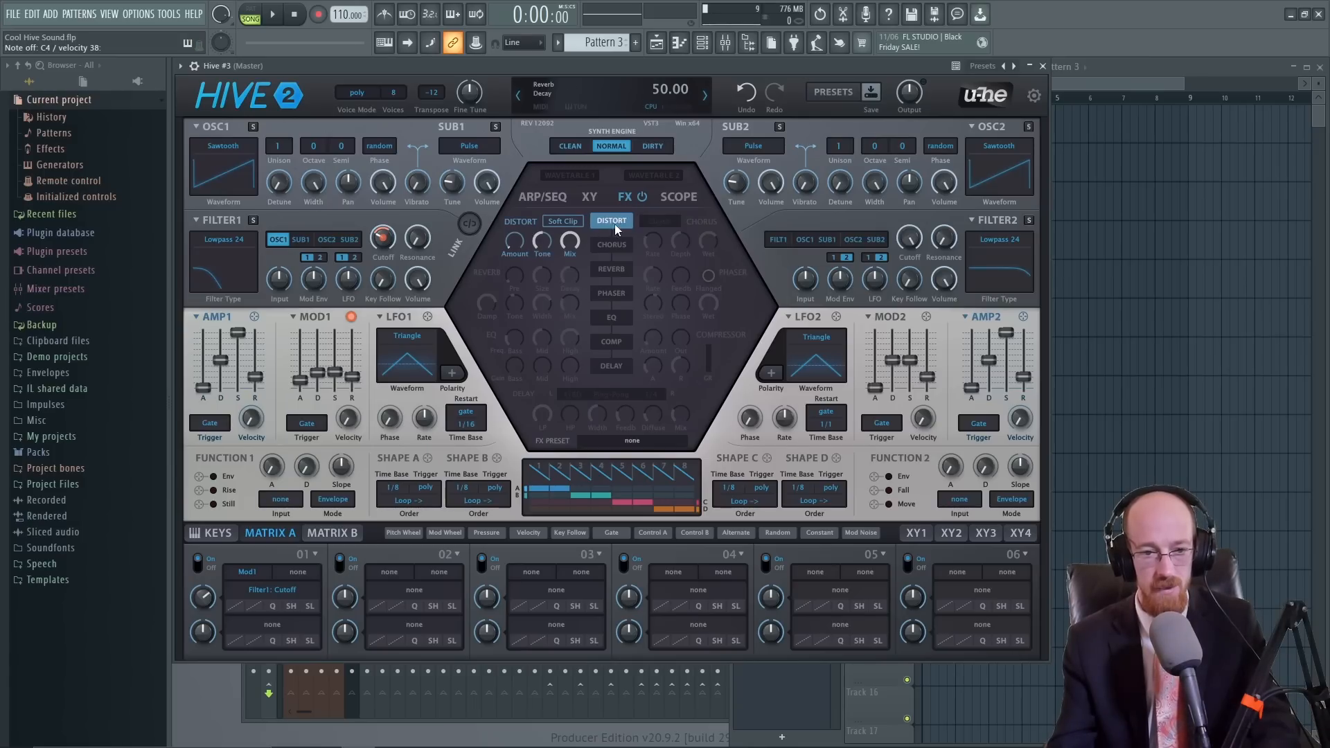
{"action": "mouse_move", "coordinate": [517, 243]}
{"action": "left_mouse_down"}
{"action": "mouse_move", "coordinate": [523, 216]}
{"action": "mouse_move", "coordinate": [513, 263]}
{"action": "left_mouse_up"}
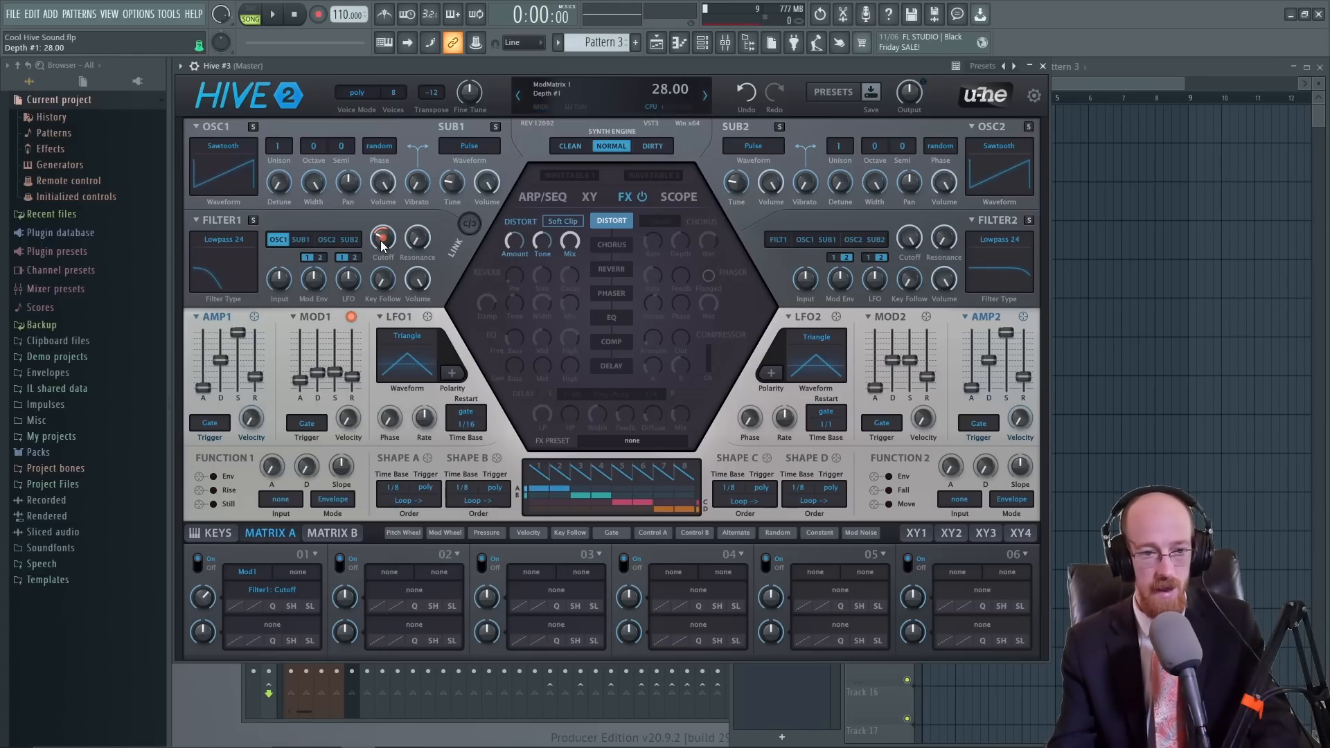
{"action": "left_click_drag", "start_coordinate": [376, 244], "coordinate": [378, 252]}
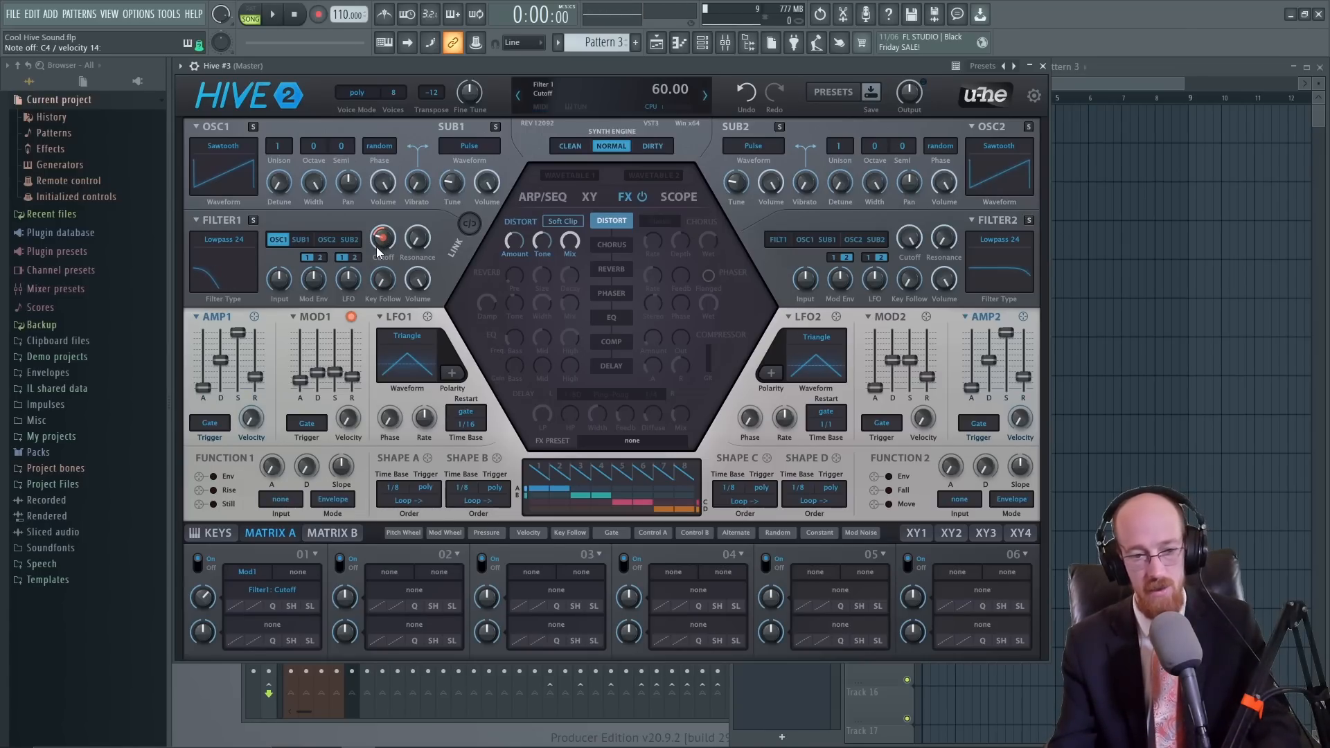
Enable the reverb with a dry/wet mix of 32 and a tone of -6, and add the compressor, readjusting the effect amounts.
{"action": "left_click", "coordinate": [595, 273]}
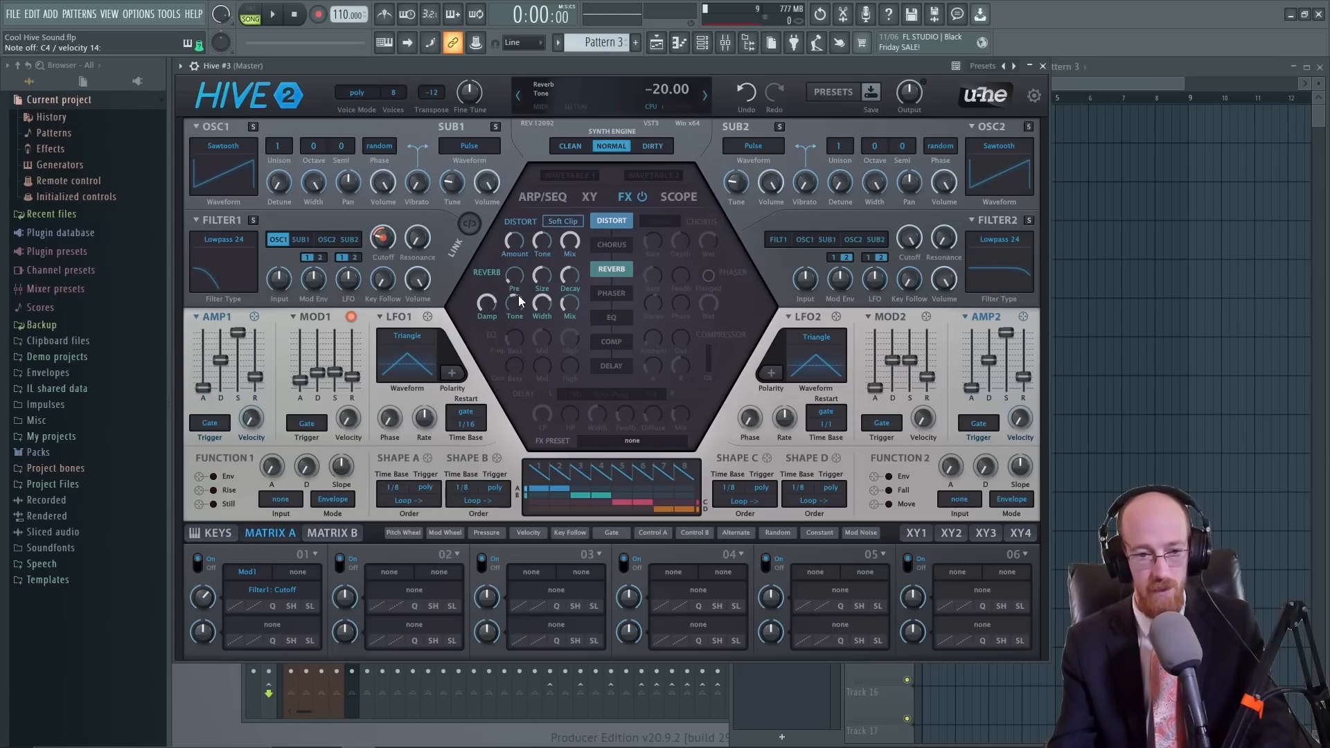
{"action": "mouse_move", "coordinate": [571, 309]}
{"action": "left_mouse_down"}
{"action": "mouse_move", "coordinate": [573, 282]}
{"action": "mouse_move", "coordinate": [576, 306]}
{"action": "left_mouse_up"}
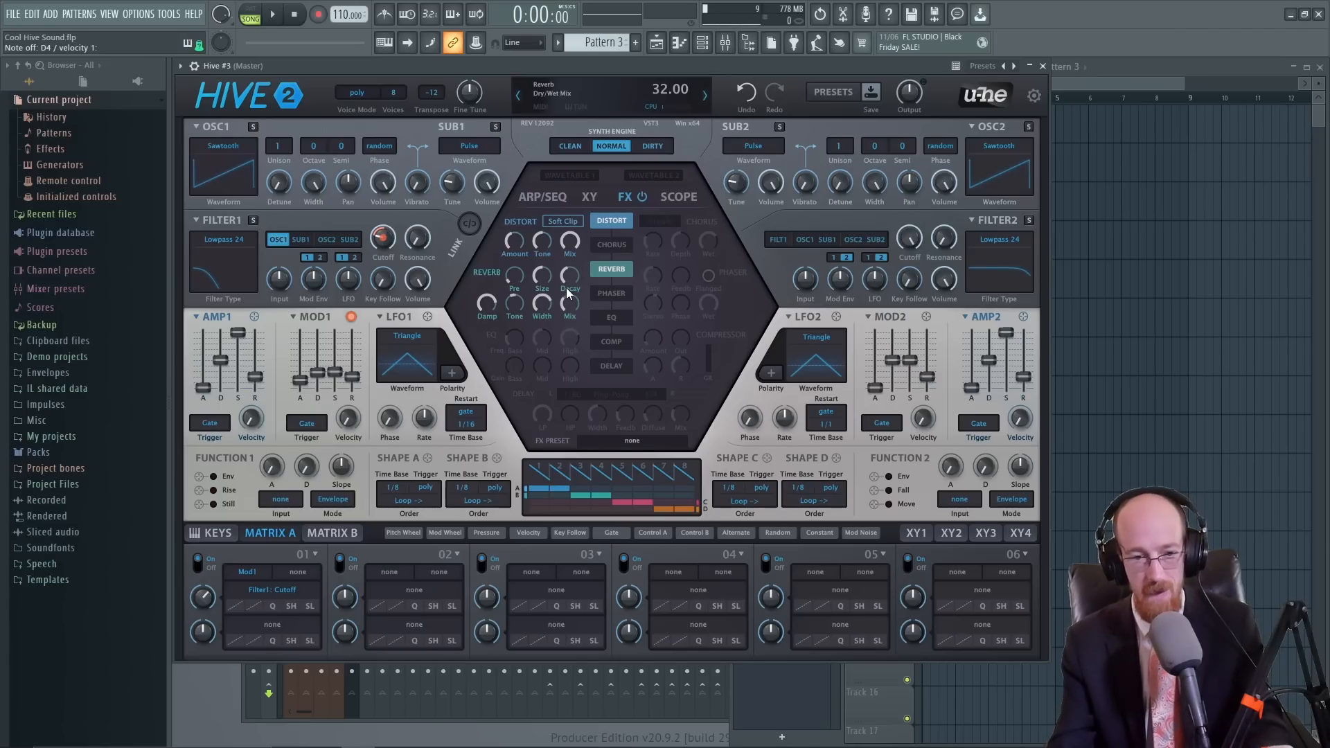
{"action": "left_click", "coordinate": [619, 342]}
{"action": "left_click_drag", "start_coordinate": [654, 342], "coordinate": [658, 305]}
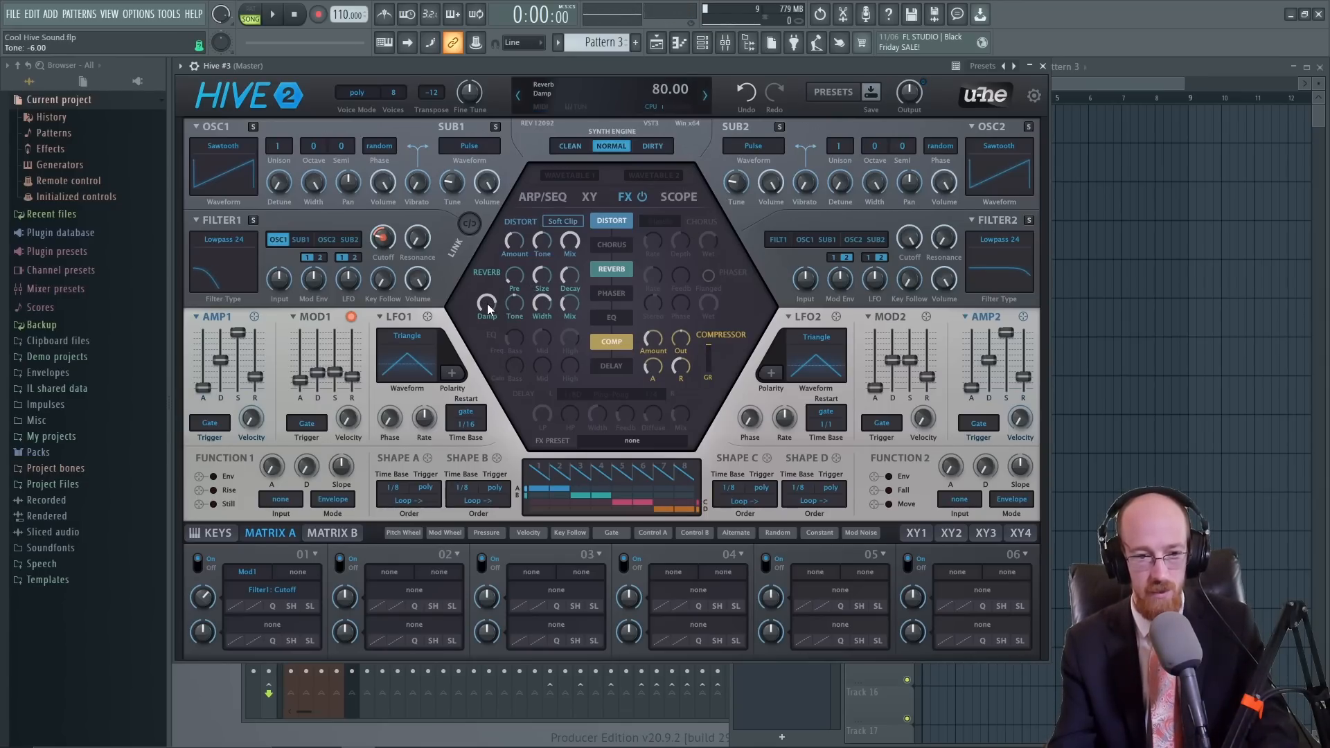
{"action": "left_click_drag", "start_coordinate": [488, 333], "coordinate": [518, 278]}
{"action": "left_click_drag", "start_coordinate": [519, 239], "coordinate": [519, 258]}
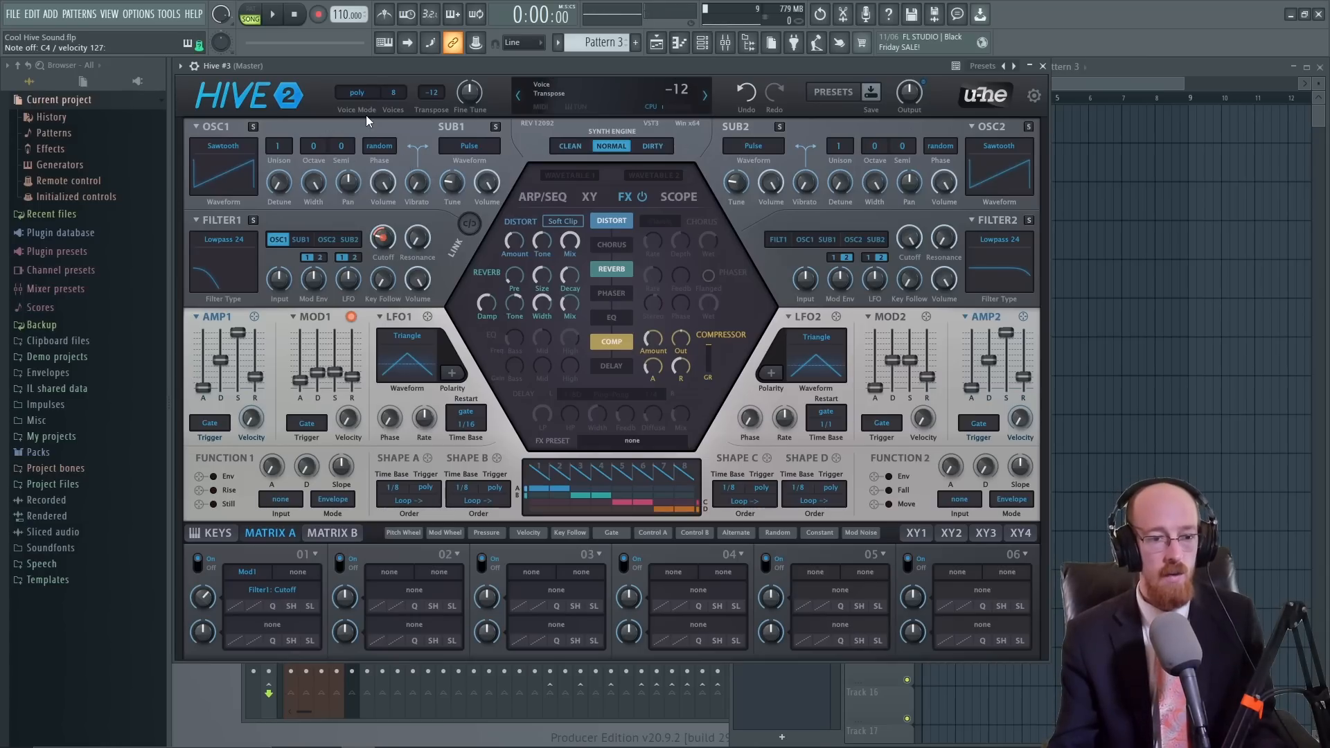
Set Hive's voice mode to mono after trying out legato.
{"action": "left_click", "coordinate": [365, 93]}
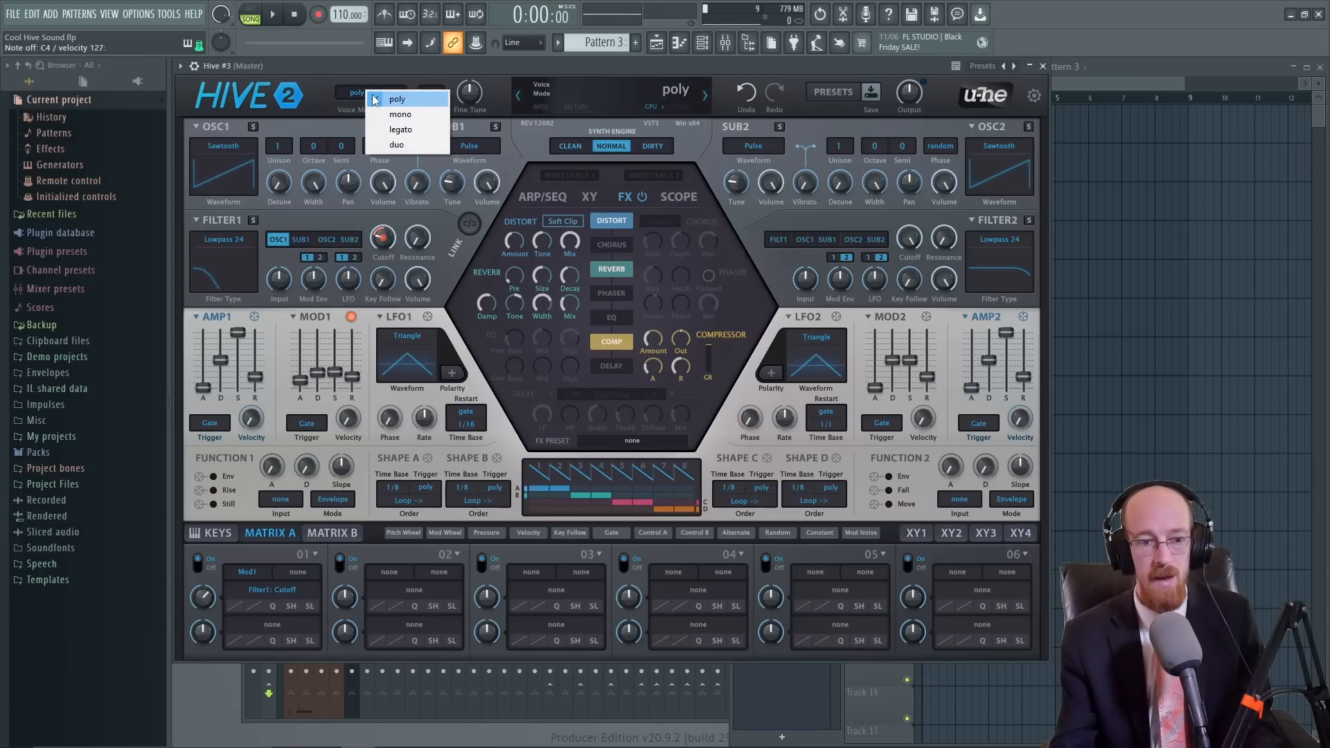
{"action": "left_click", "coordinate": [402, 131]}
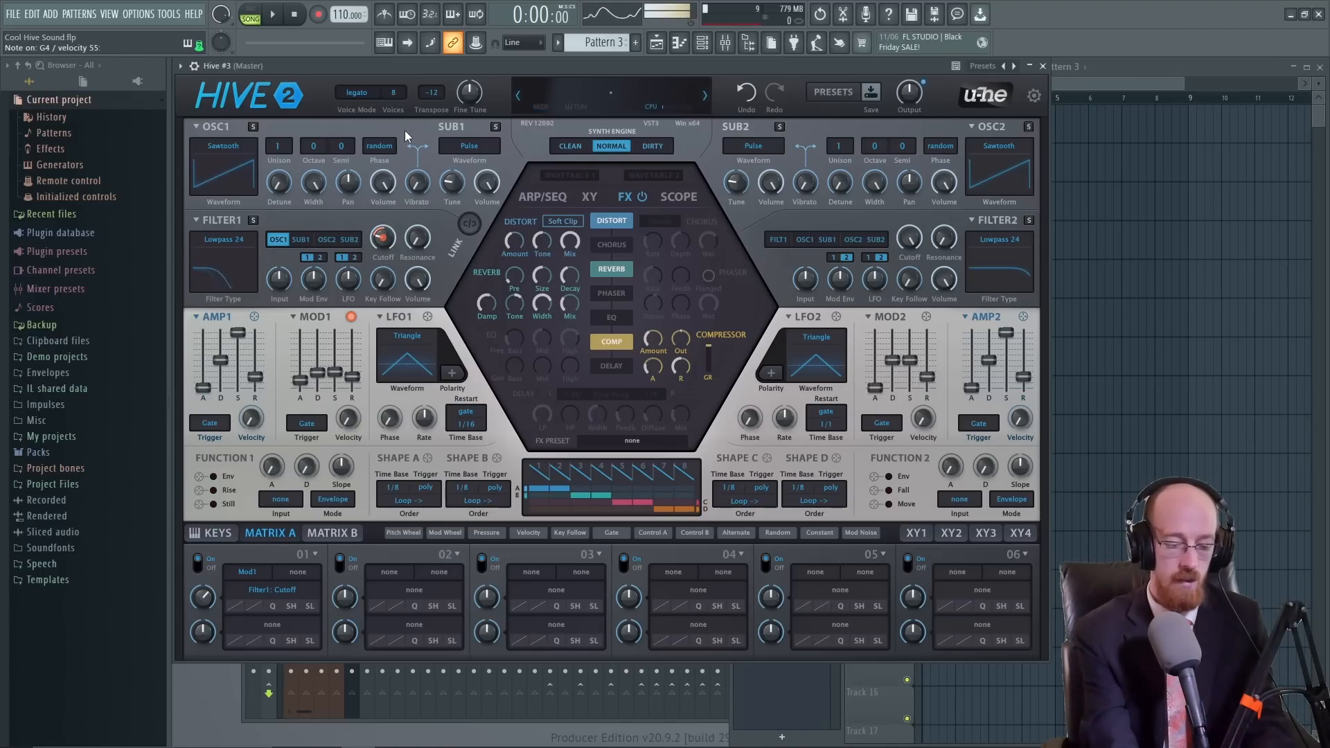
{"action": "left_click", "coordinate": [357, 92]}
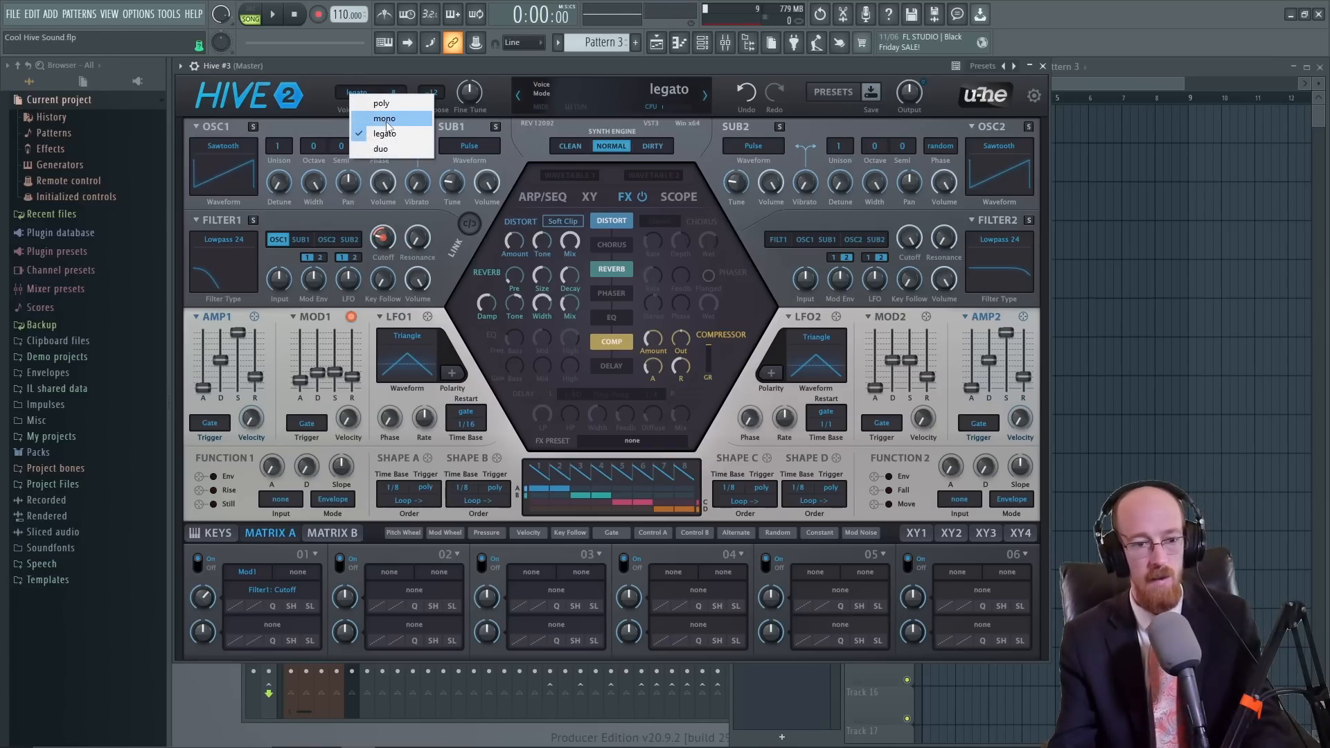
{"action": "left_click", "coordinate": [384, 119]}
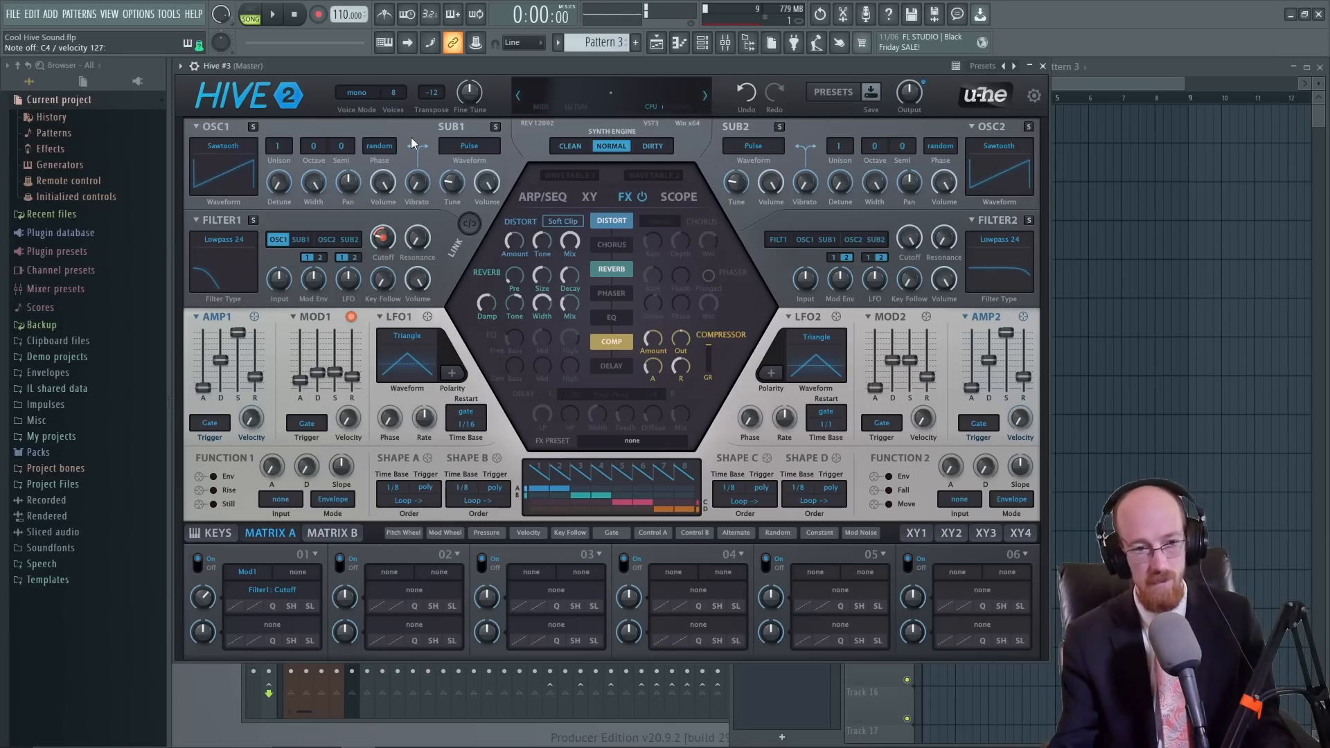
Move the Hive window aside and open the piano roll for the Hive #3 channel.
{"action": "left_click_drag", "start_coordinate": [325, 64], "coordinate": [644, 90]}
{"action": "right_click", "coordinate": [297, 257]}
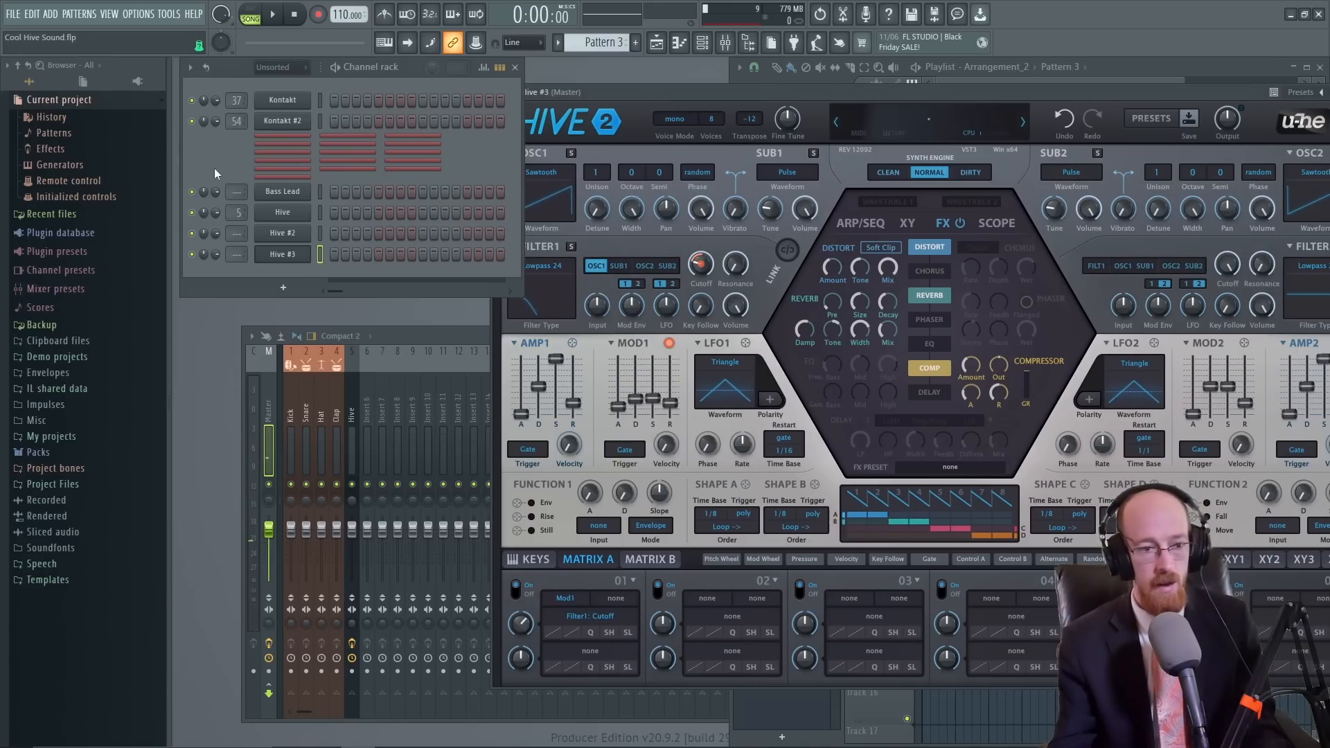
{"action": "left_click", "coordinate": [356, 266]}
{"action": "right_click", "coordinate": [286, 257]}
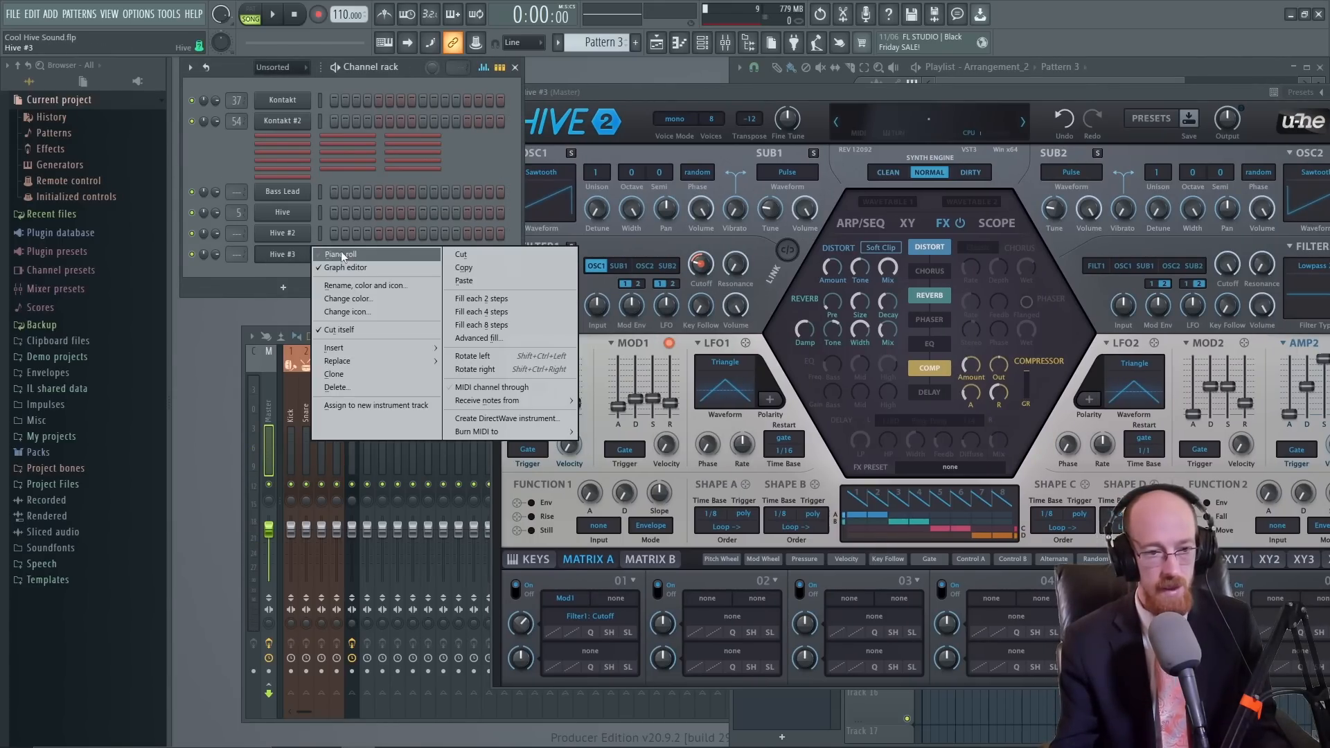
{"action": "left_click", "coordinate": [343, 255]}
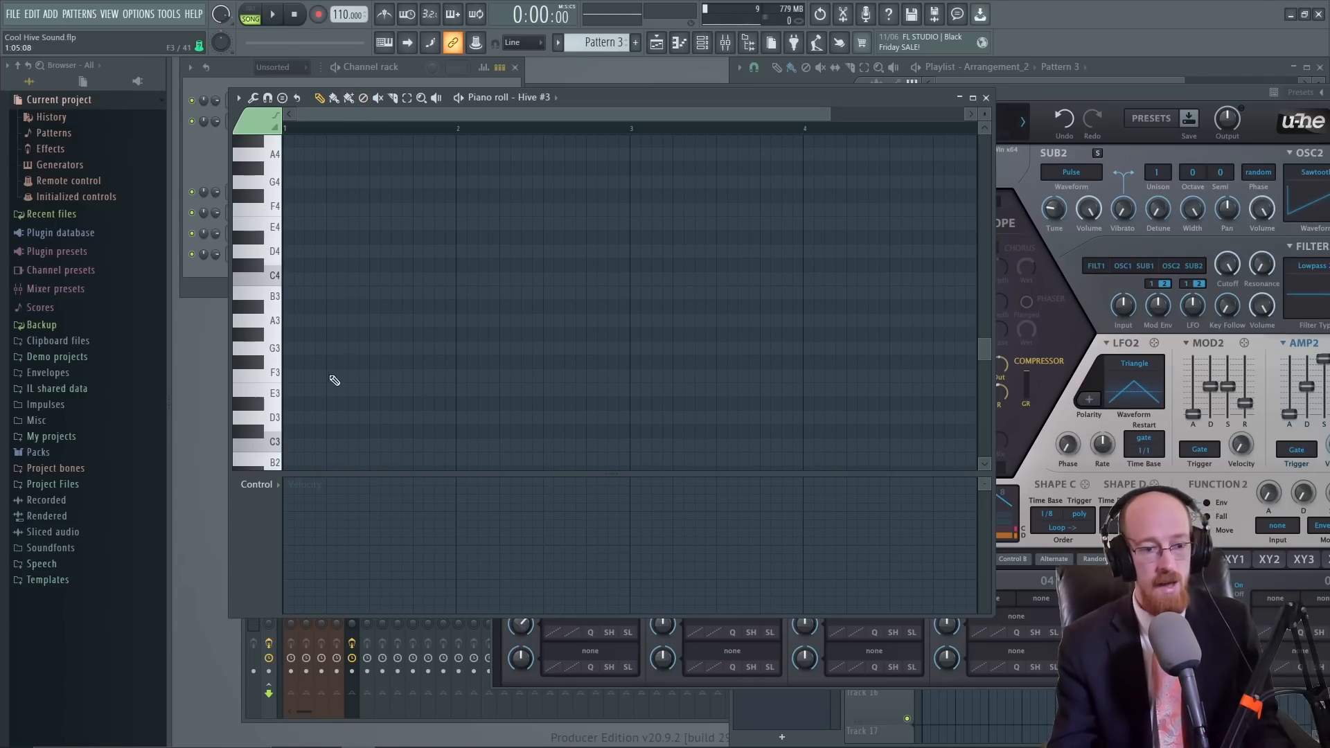
Draw an ascending run of consecutive short notes C4, G4, C5, D#5 and G5 from the start of bar 1.
{"action": "scroll", "coordinate": [310, 381], "scroll_direction": "down", "scroll_amount": 3}
{"action": "scroll", "coordinate": [310, 372], "scroll_direction": "up", "scroll_amount": 2}
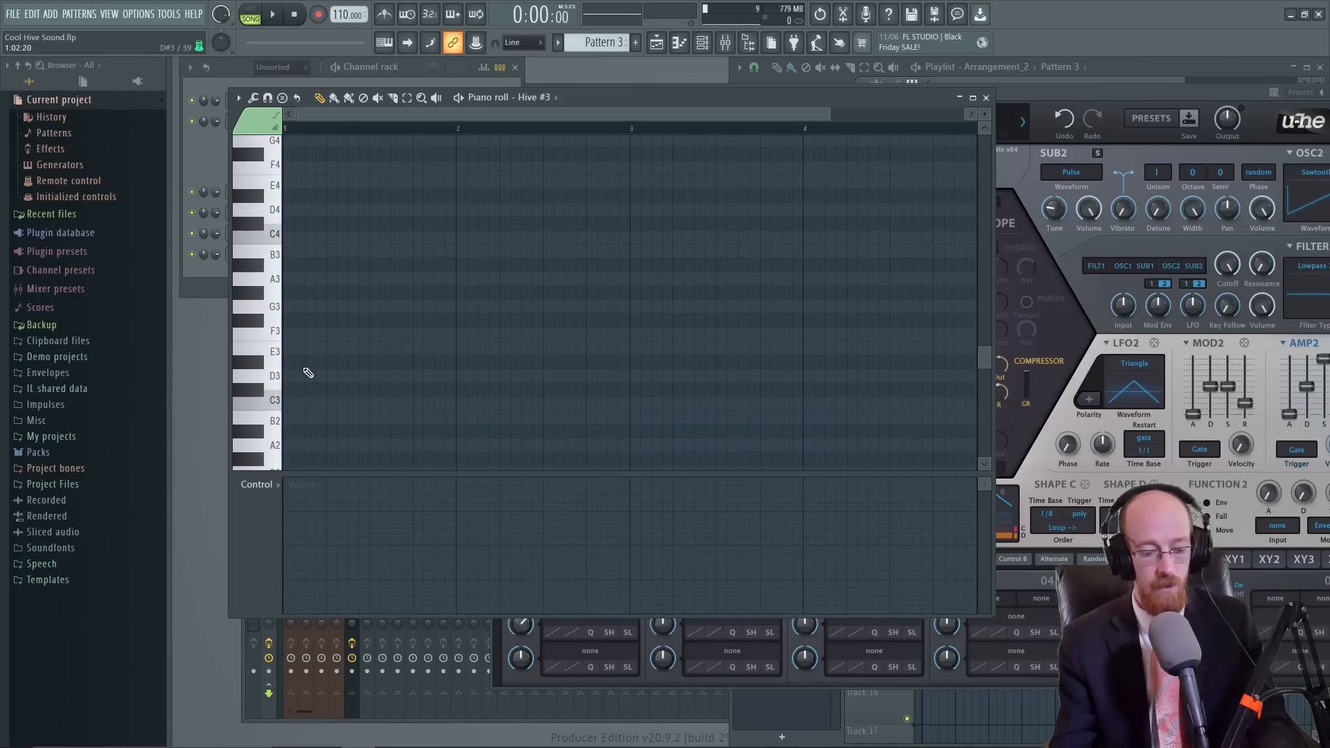
{"action": "scroll", "coordinate": [309, 364], "scroll_direction": "up", "scroll_amount": 3}
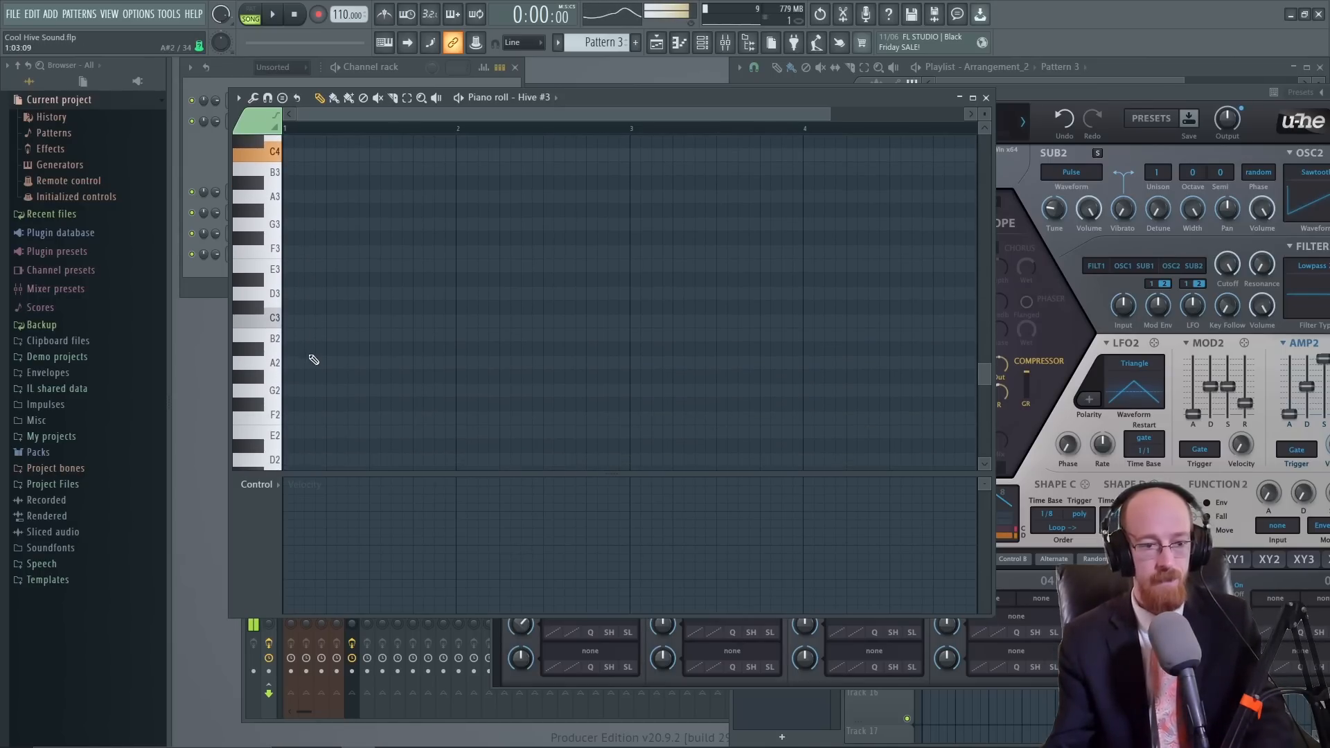
{"action": "left_click", "coordinate": [288, 361]}
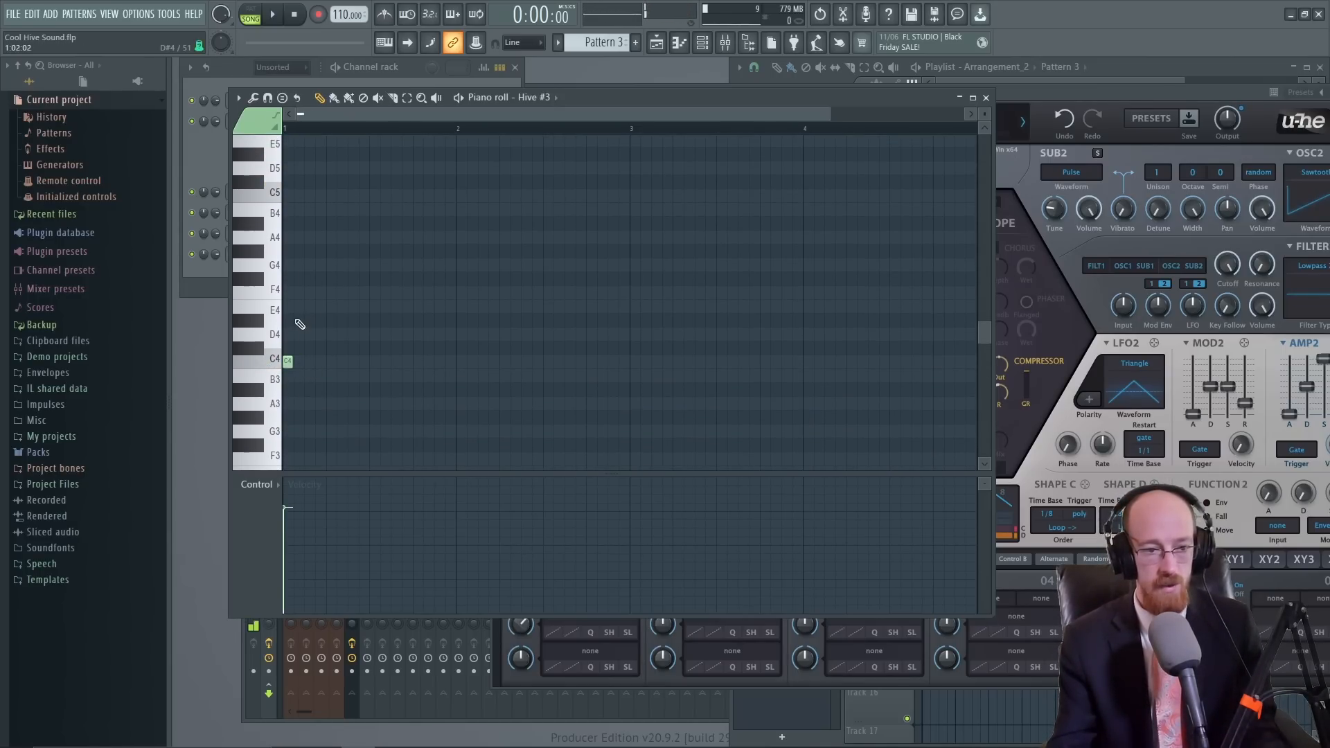
{"action": "left_click", "coordinate": [307, 265]}
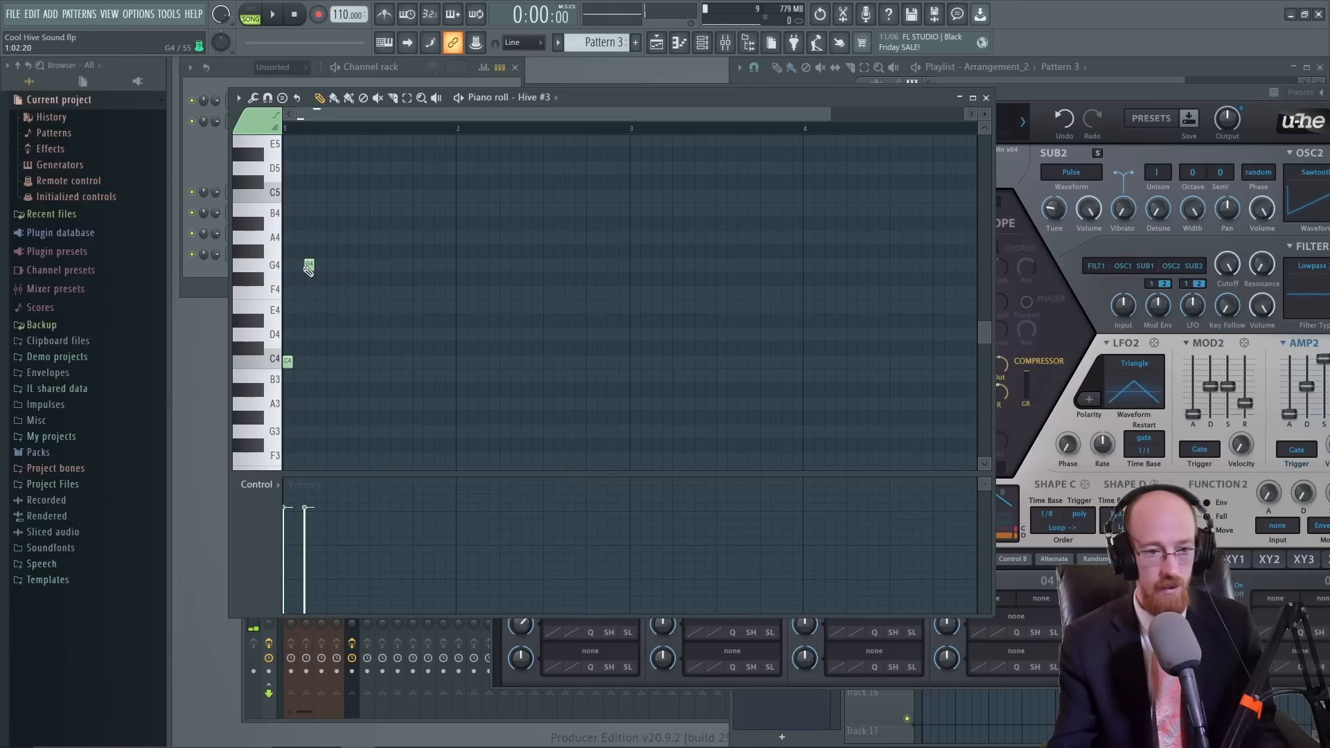
{"action": "left_click_drag", "start_coordinate": [308, 269], "coordinate": [290, 266]}
{"action": "scroll", "coordinate": [318, 301], "scroll_direction": "up", "scroll_amount": 3}
{"action": "left_click", "coordinate": [309, 278]}
{"action": "left_click", "coordinate": [319, 237]}
{"action": "left_click", "coordinate": [332, 182]}
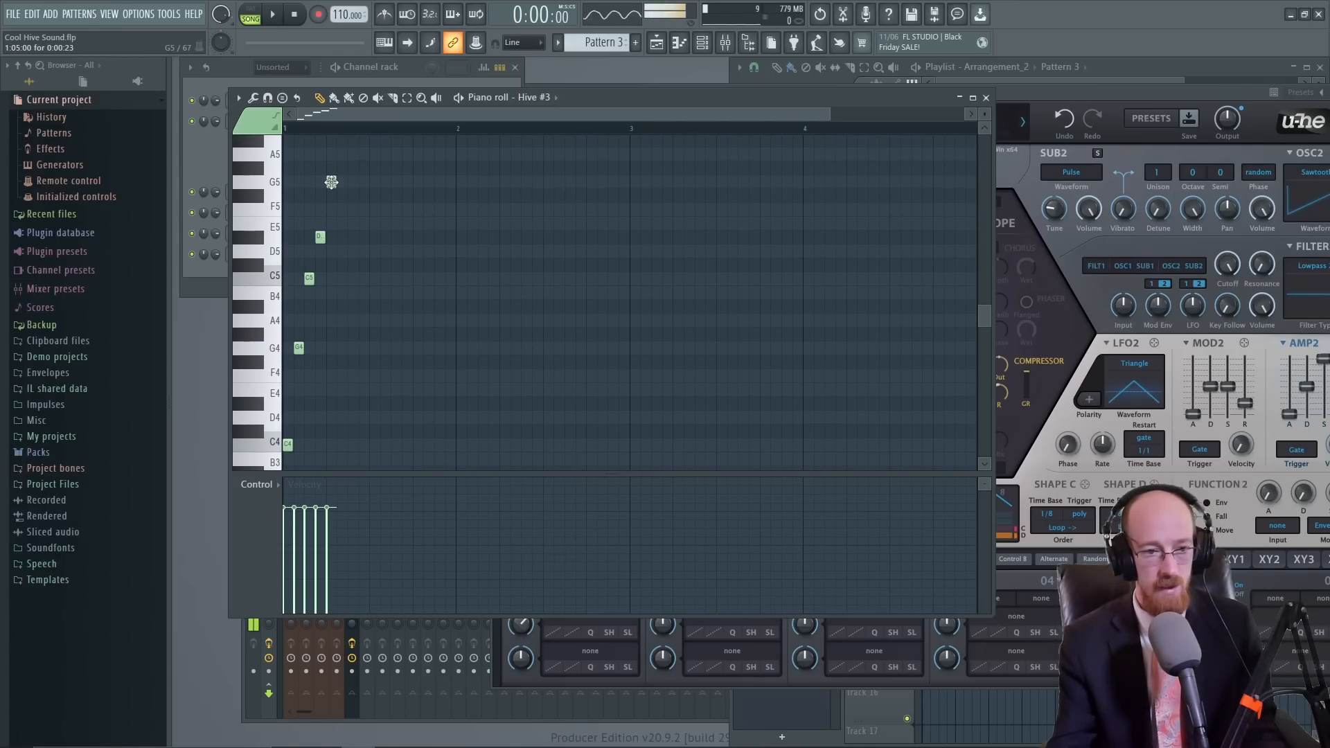
Continue the run downward with consecutive short notes D#5, C5 and G4.
{"action": "left_click", "coordinate": [344, 239]}
{"action": "left_click", "coordinate": [353, 278]}
{"action": "left_click", "coordinate": [364, 347]}
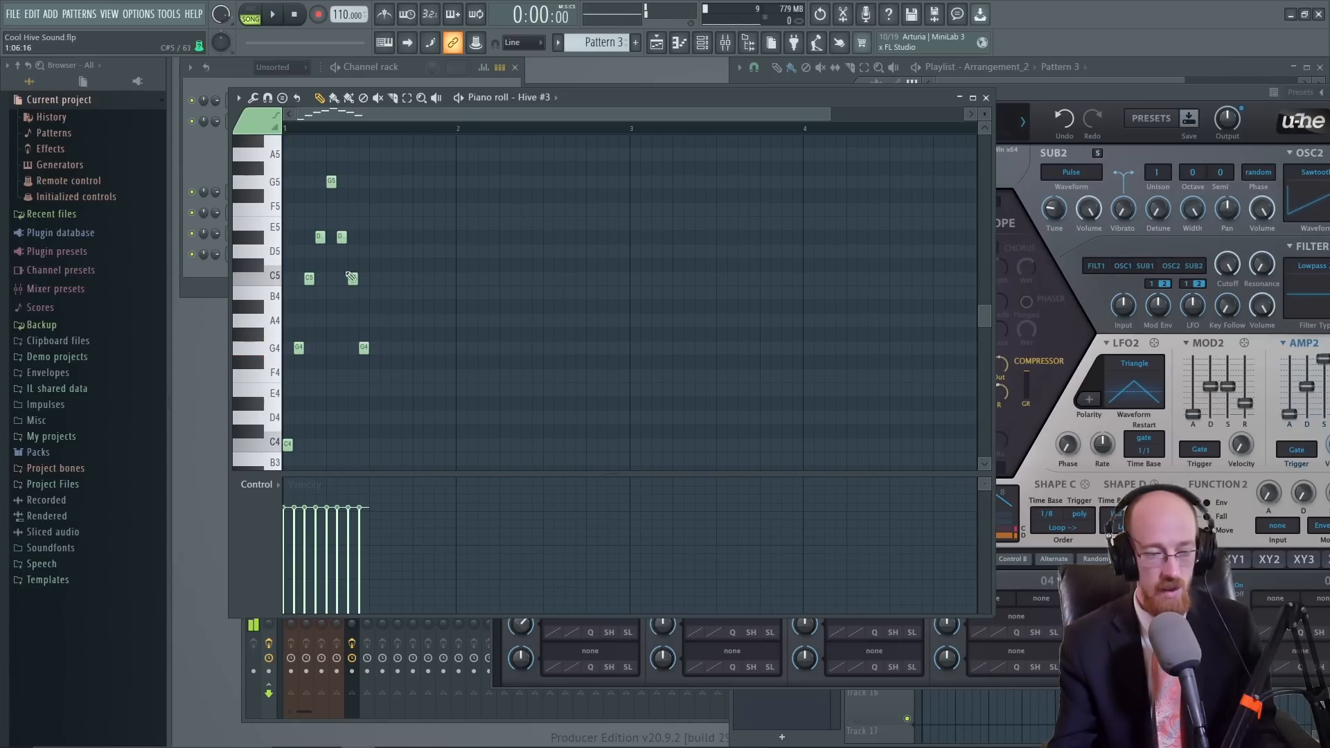
Duplicate the eight-note phrase to fill the rest of bar 1 and play it back in pattern mode.
{"action": "left_click_drag", "start_coordinate": [395, 165], "coordinate": [287, 440]}
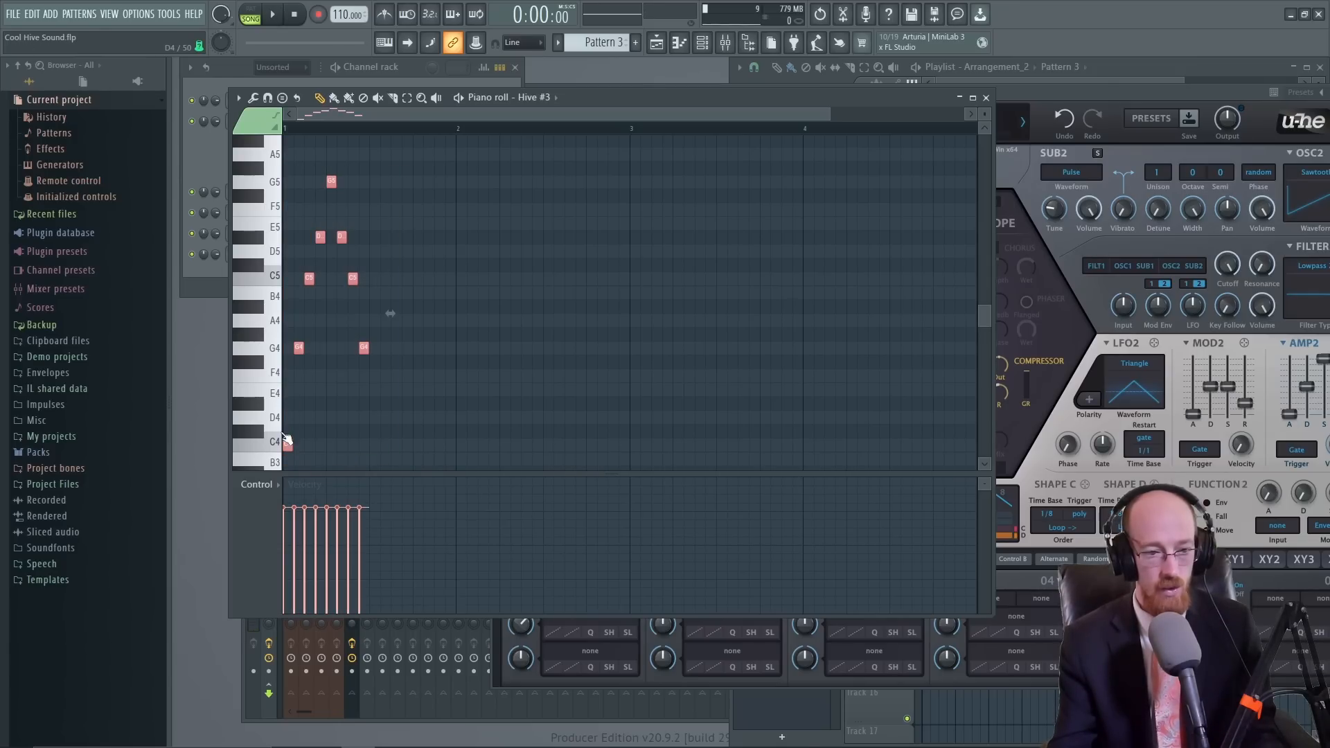
{"action": "key", "text": "ctrl+b"}
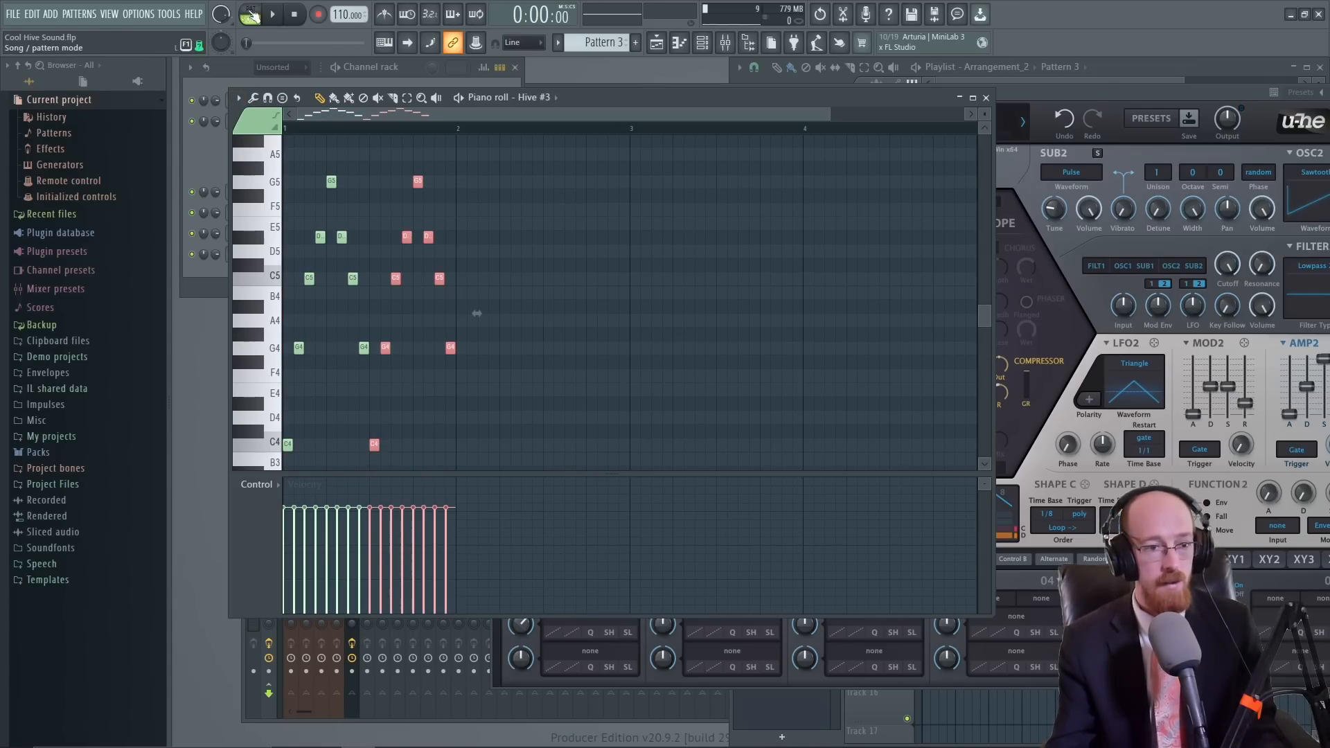
{"action": "left_click", "coordinate": [250, 16]}
{"action": "key", "text": "space"}
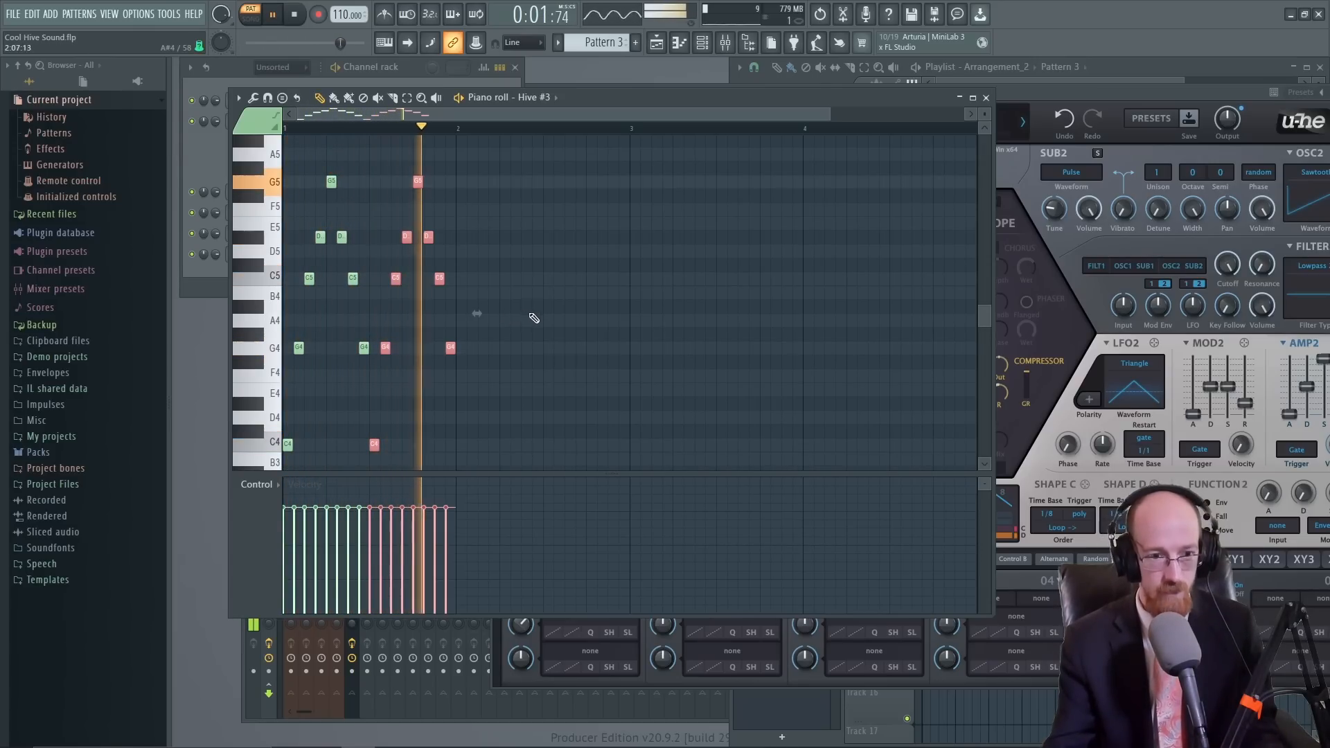
Bring the Hive window into full view and adjust Filter 1 during playback, setting its volume to 80.
{"action": "left_click", "coordinate": [1098, 90]}
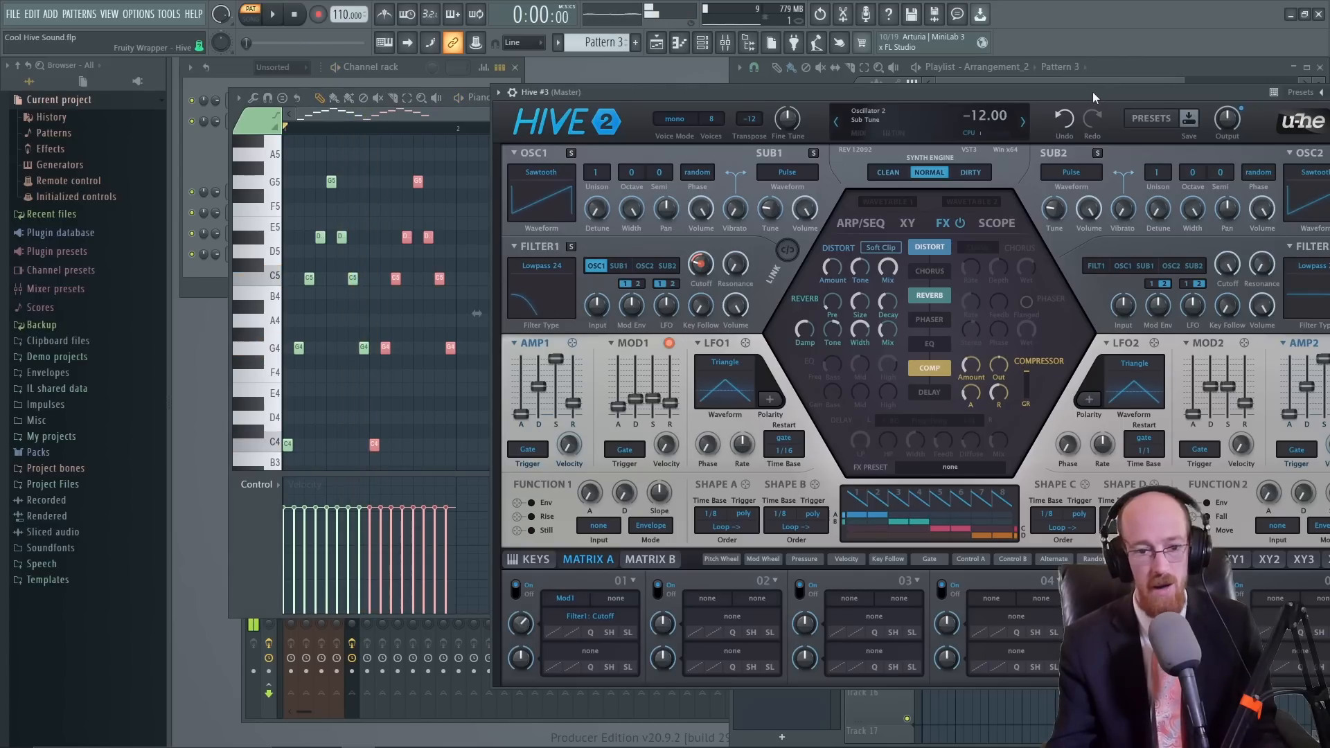
{"action": "left_click_drag", "start_coordinate": [1092, 92], "coordinate": [941, 89]}
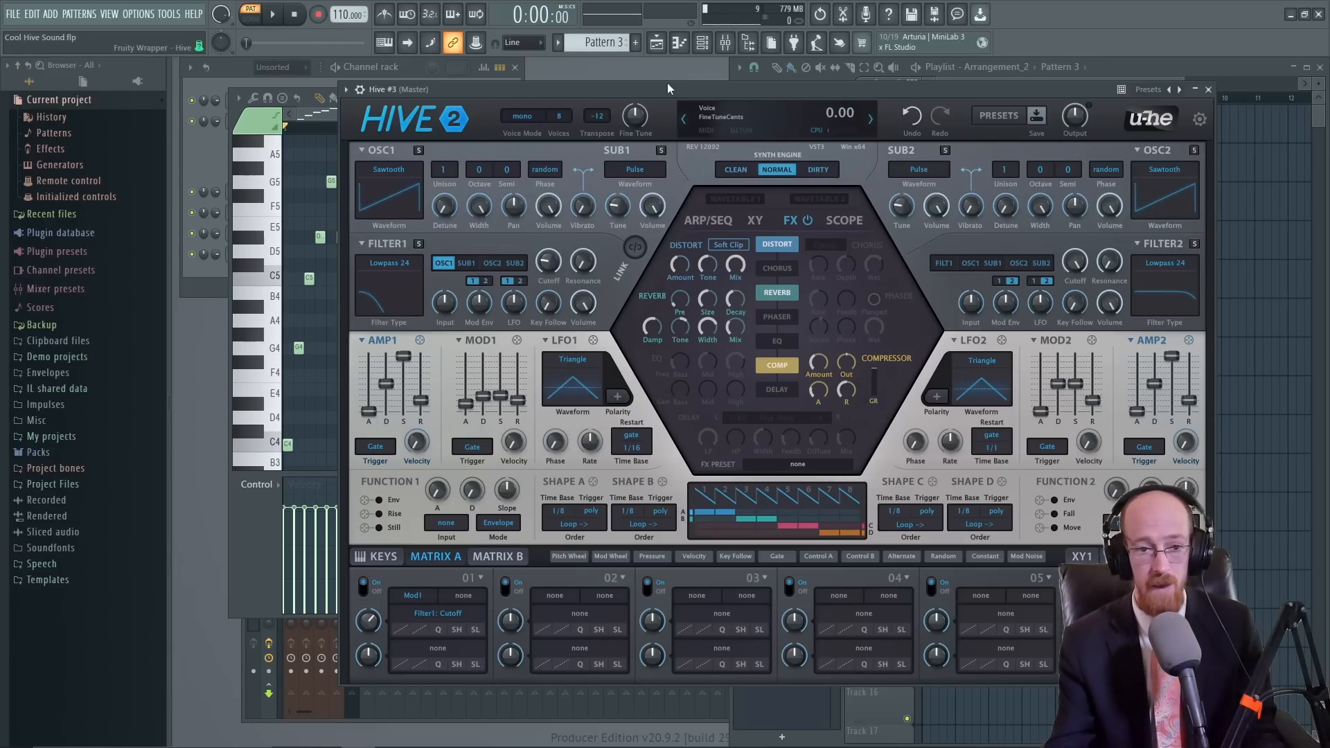
{"action": "key", "text": "space"}
{"action": "mouse_move", "coordinate": [468, 408]}
{"action": "left_mouse_down"}
{"action": "mouse_move", "coordinate": [484, 383]}
{"action": "mouse_move", "coordinate": [465, 406]}
{"action": "left_mouse_up"}
{"action": "left_click_drag", "start_coordinate": [546, 261], "coordinate": [586, 309]}
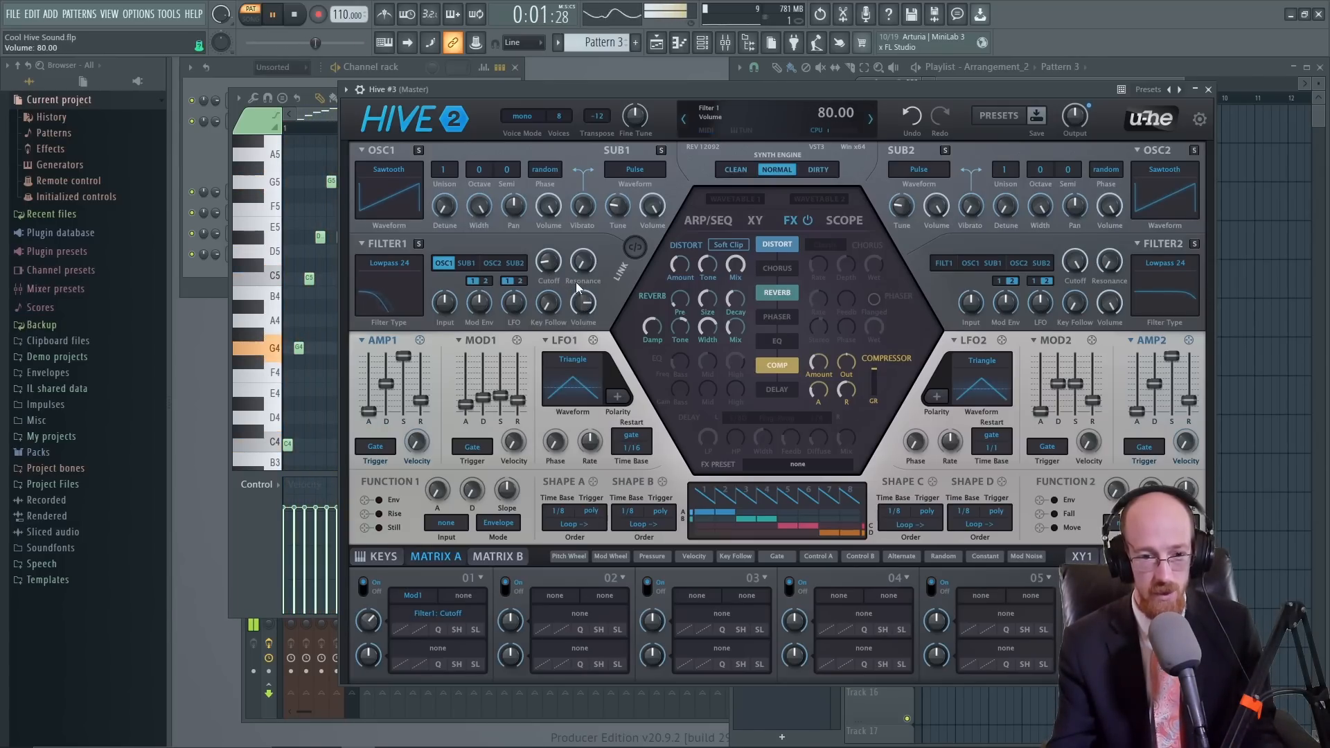
{"action": "mouse_move", "coordinate": [583, 254]}
{"action": "left_mouse_down"}
{"action": "mouse_move", "coordinate": [582, 270]}
{"action": "mouse_move", "coordinate": [583, 250]}
{"action": "left_mouse_up"}
{"action": "key", "text": "space"}
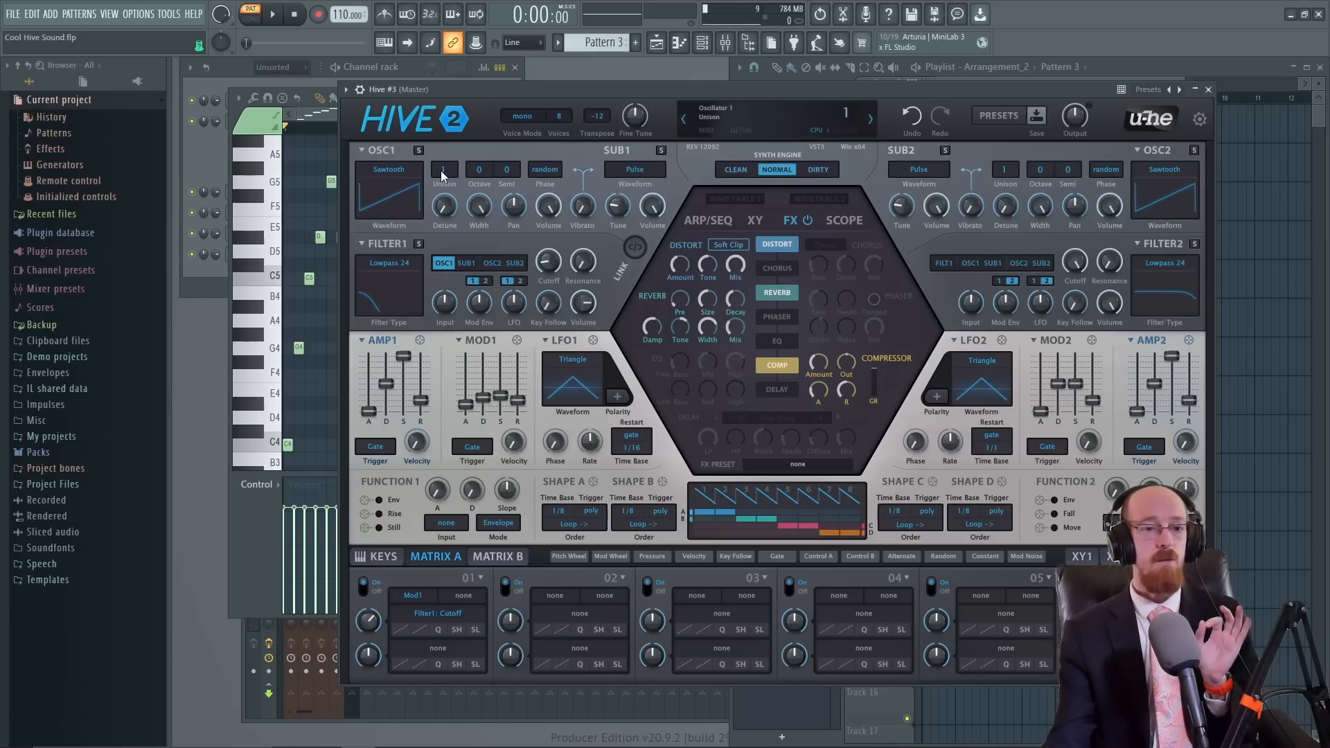
Try Oscillator 1 with a unison of 2 voices while the pattern plays.
{"action": "left_click", "coordinate": [443, 173]}
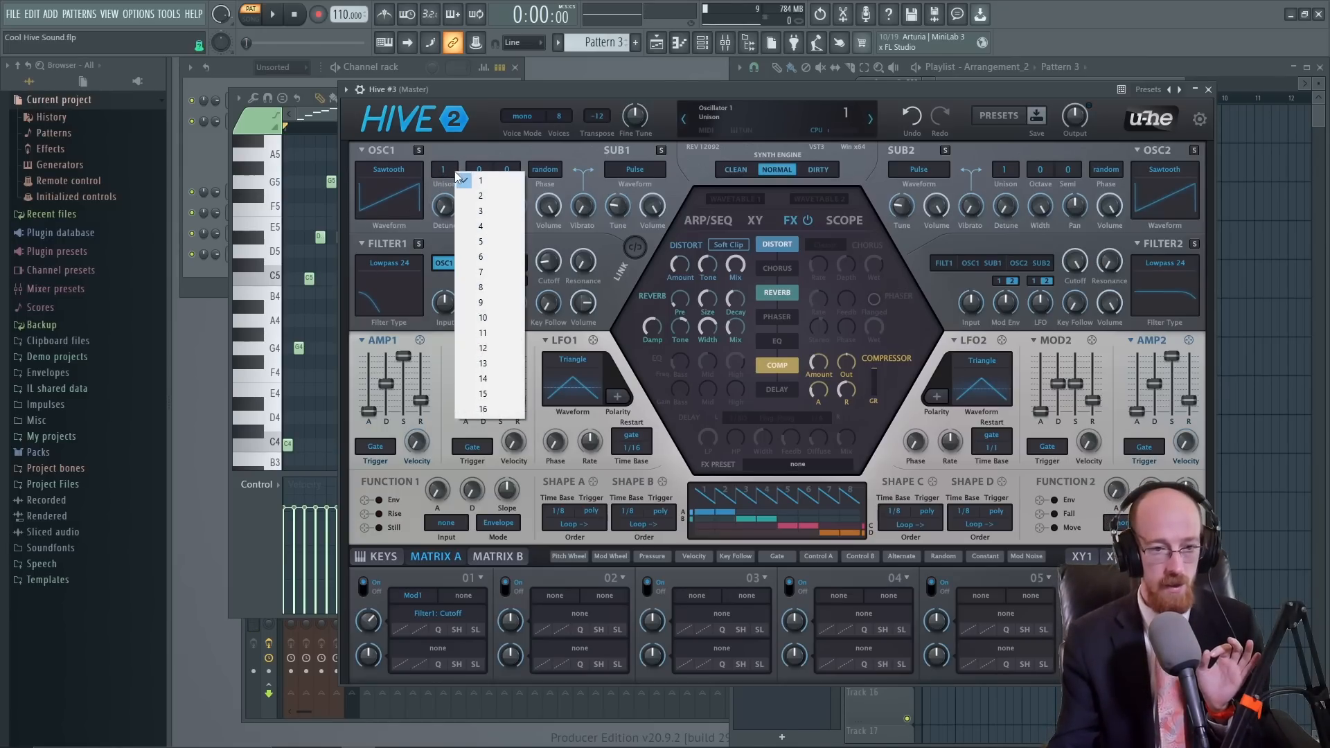
{"action": "left_click", "coordinate": [502, 200]}
{"action": "key", "text": "space"}
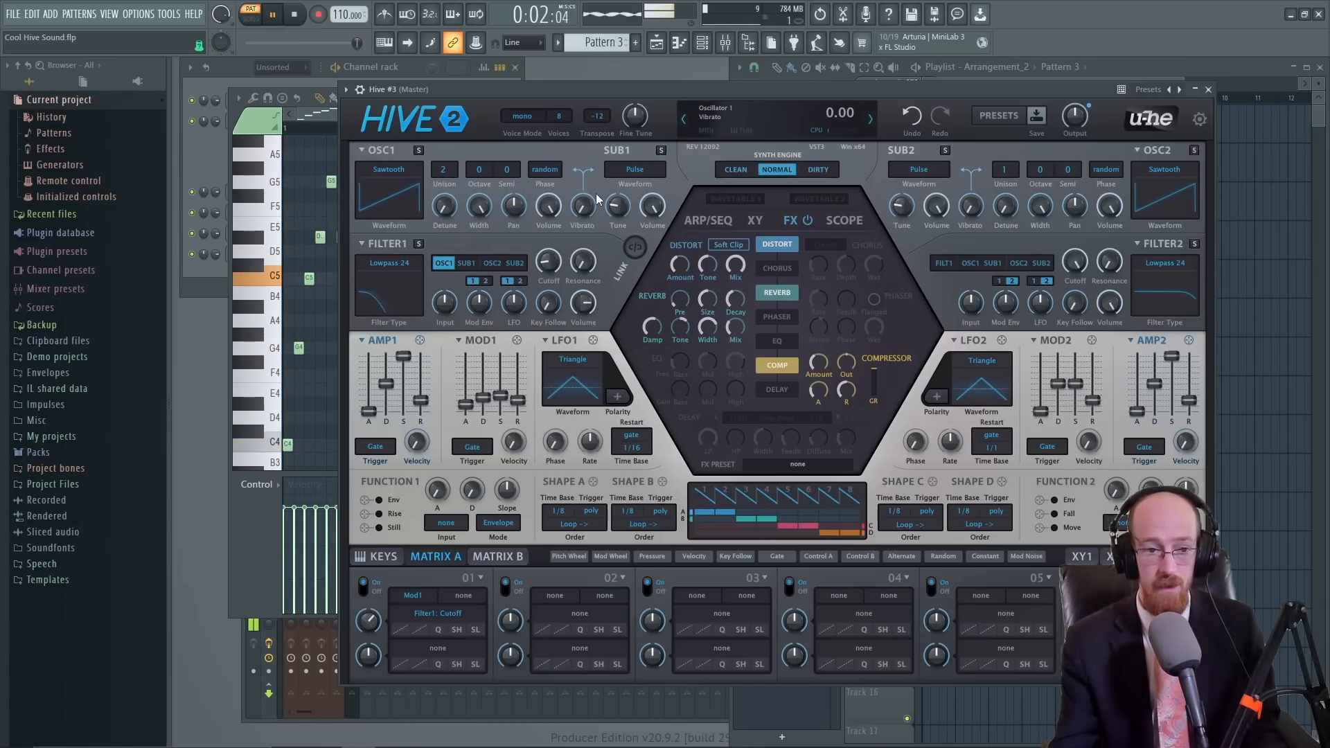
{"action": "key", "text": "space"}
Set Oscillator 1's unison to 16 voices and play the pattern.
{"action": "left_click", "coordinate": [445, 173]}
{"action": "left_click", "coordinate": [471, 410]}
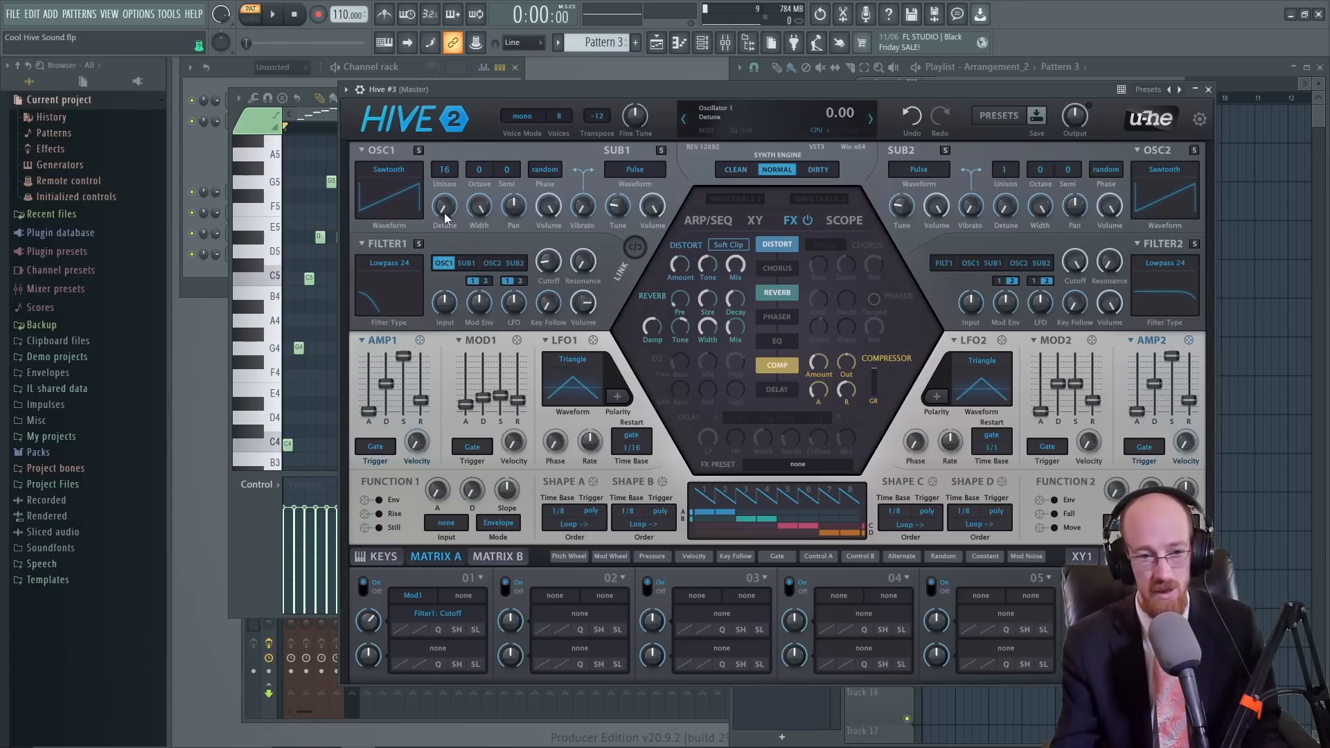
{"action": "key", "text": "space"}
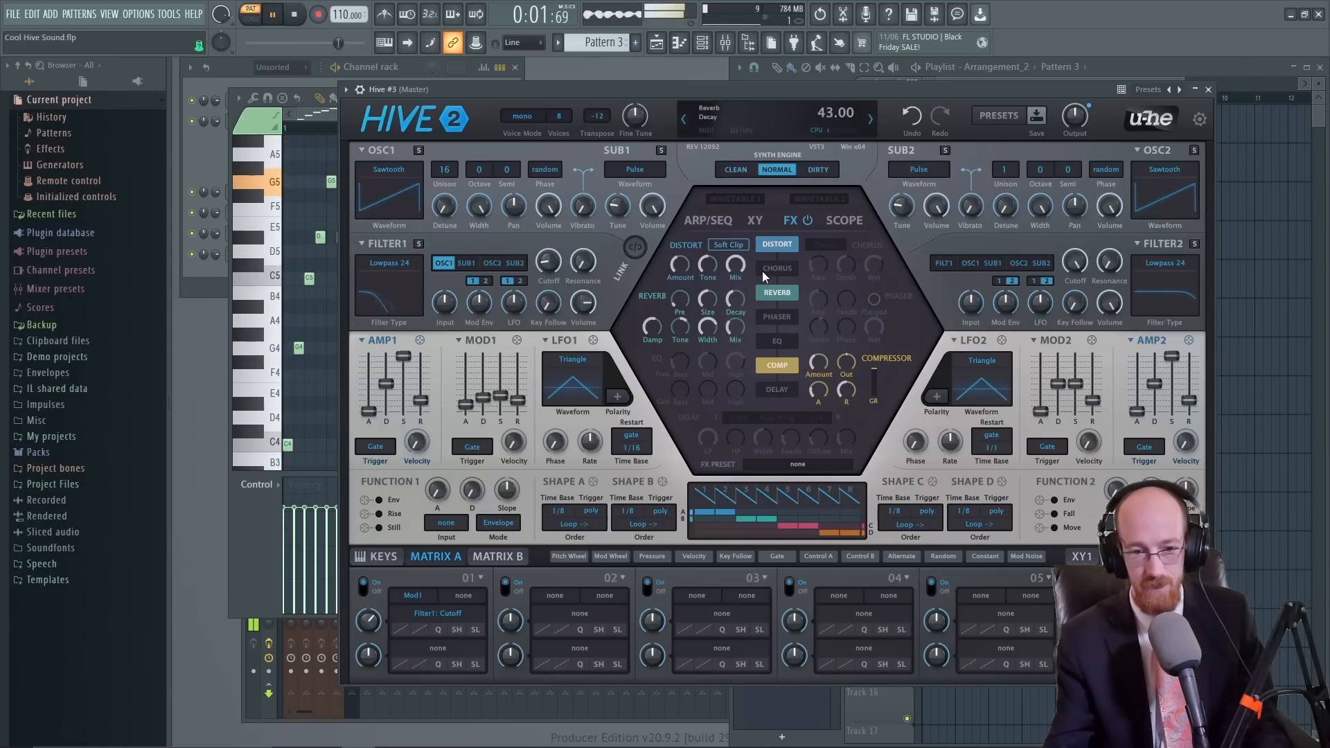
Set the distortion amount to 28 and Filter 1's cutoff to 58 during playback.
{"action": "left_click_drag", "start_coordinate": [683, 266], "coordinate": [685, 259]}
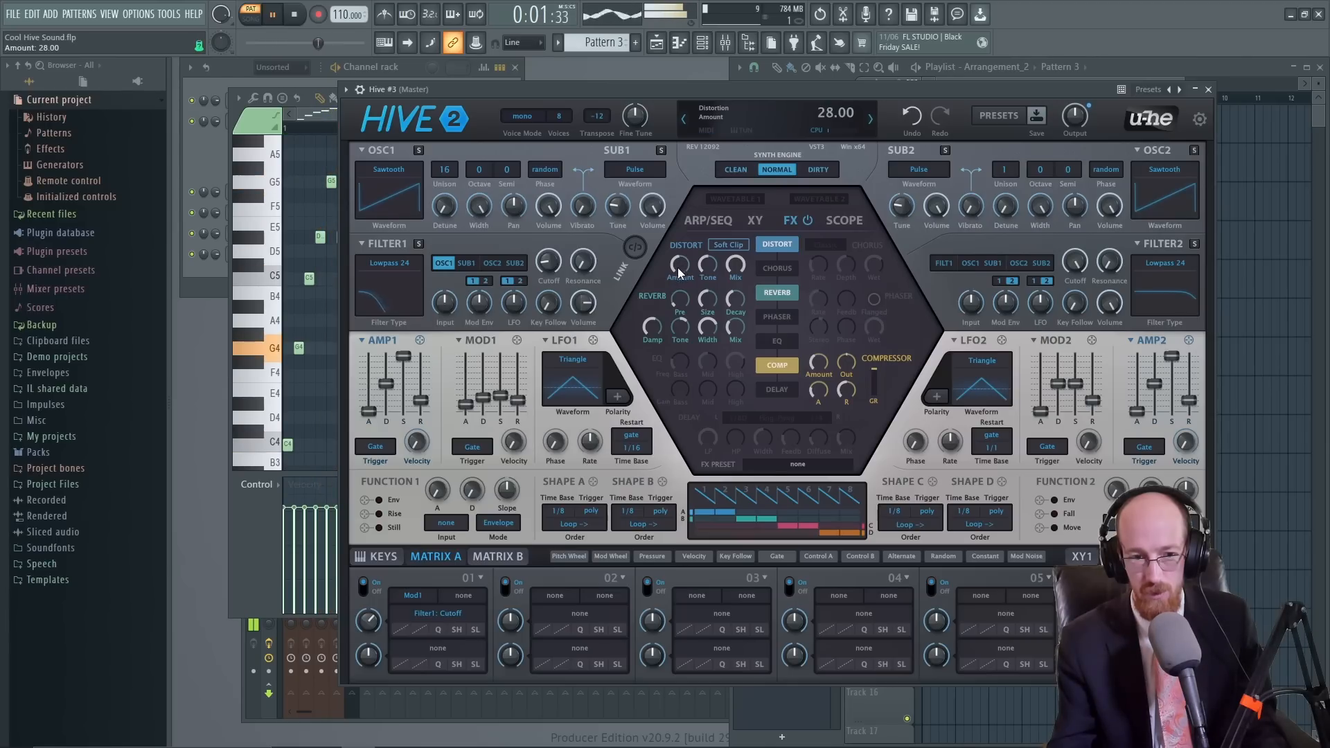
{"action": "mouse_move", "coordinate": [549, 246]}
{"action": "left_mouse_down"}
{"action": "mouse_move", "coordinate": [552, 233]}
{"action": "mouse_move", "coordinate": [552, 262]}
{"action": "left_mouse_up"}
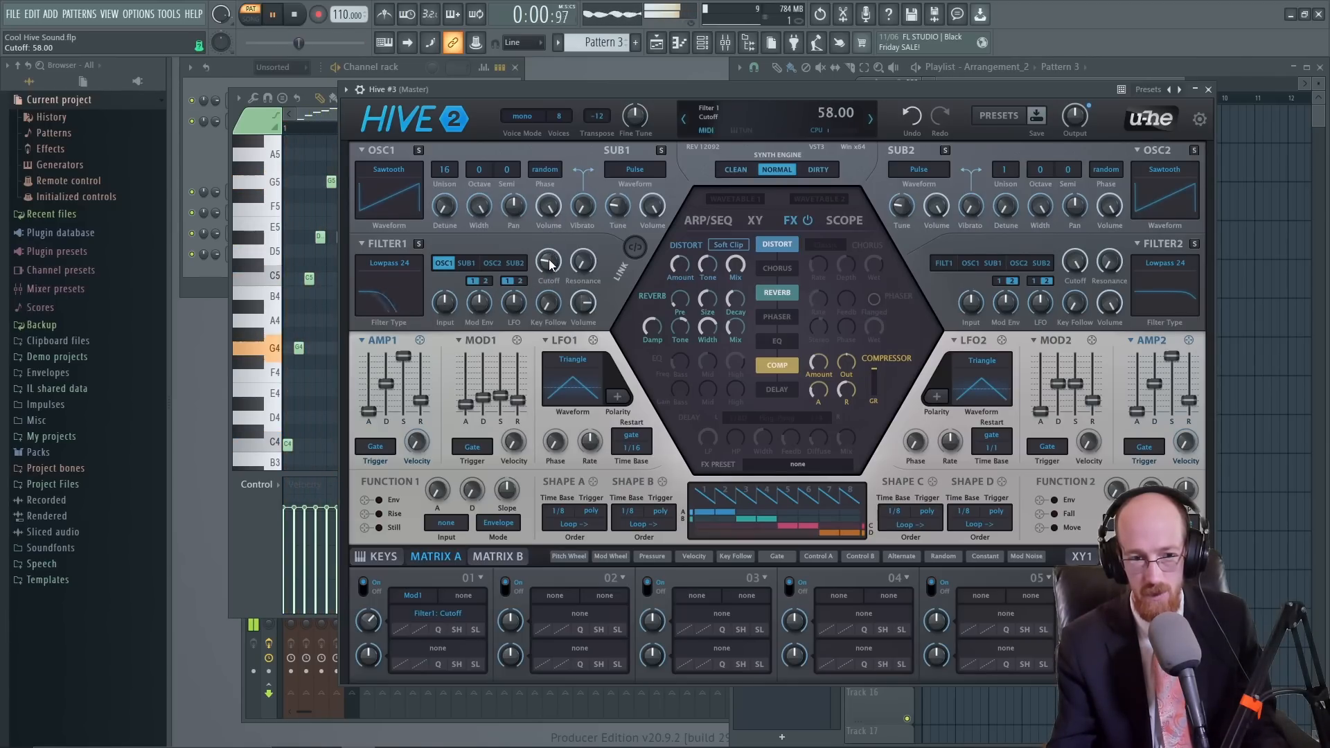
{"action": "left_click", "coordinate": [451, 176]}
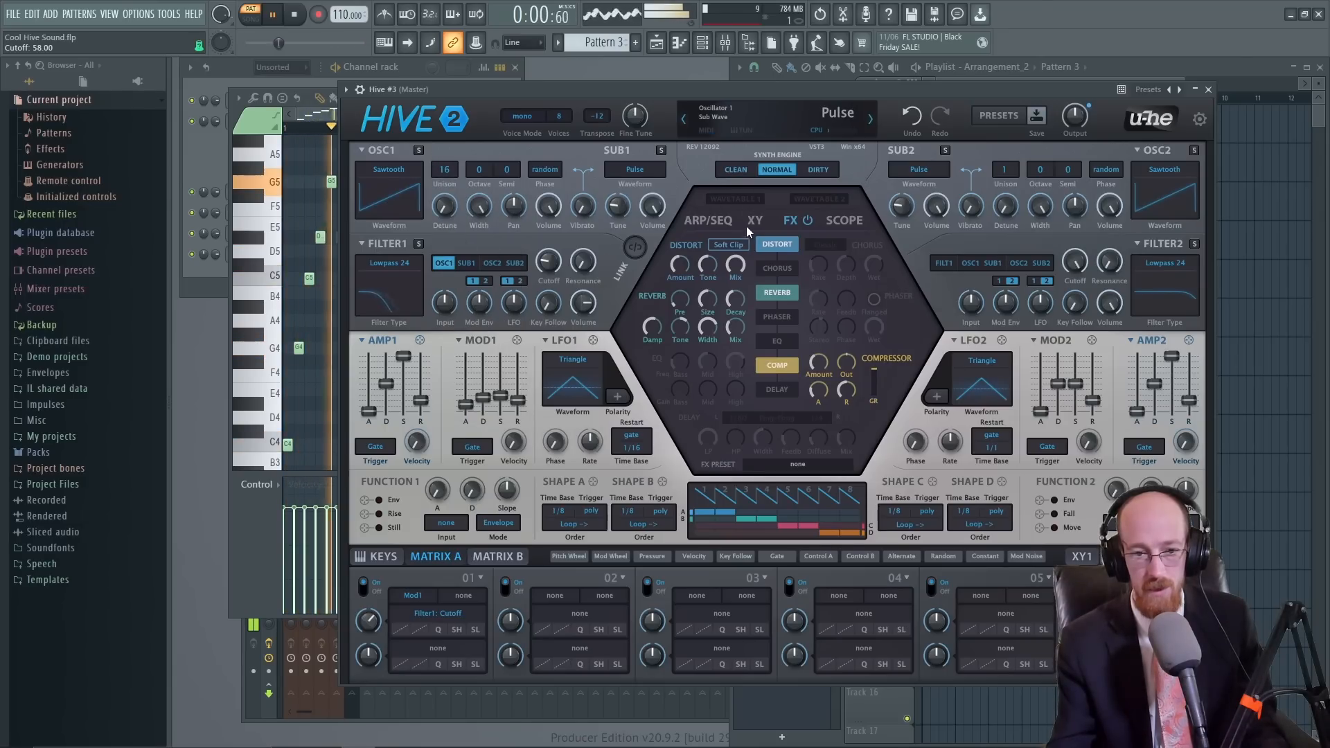
{"action": "key", "text": "space"}
Change the distortion type to Foldback with an amount of 24 and audition the pattern.
{"action": "left_click", "coordinate": [719, 245]}
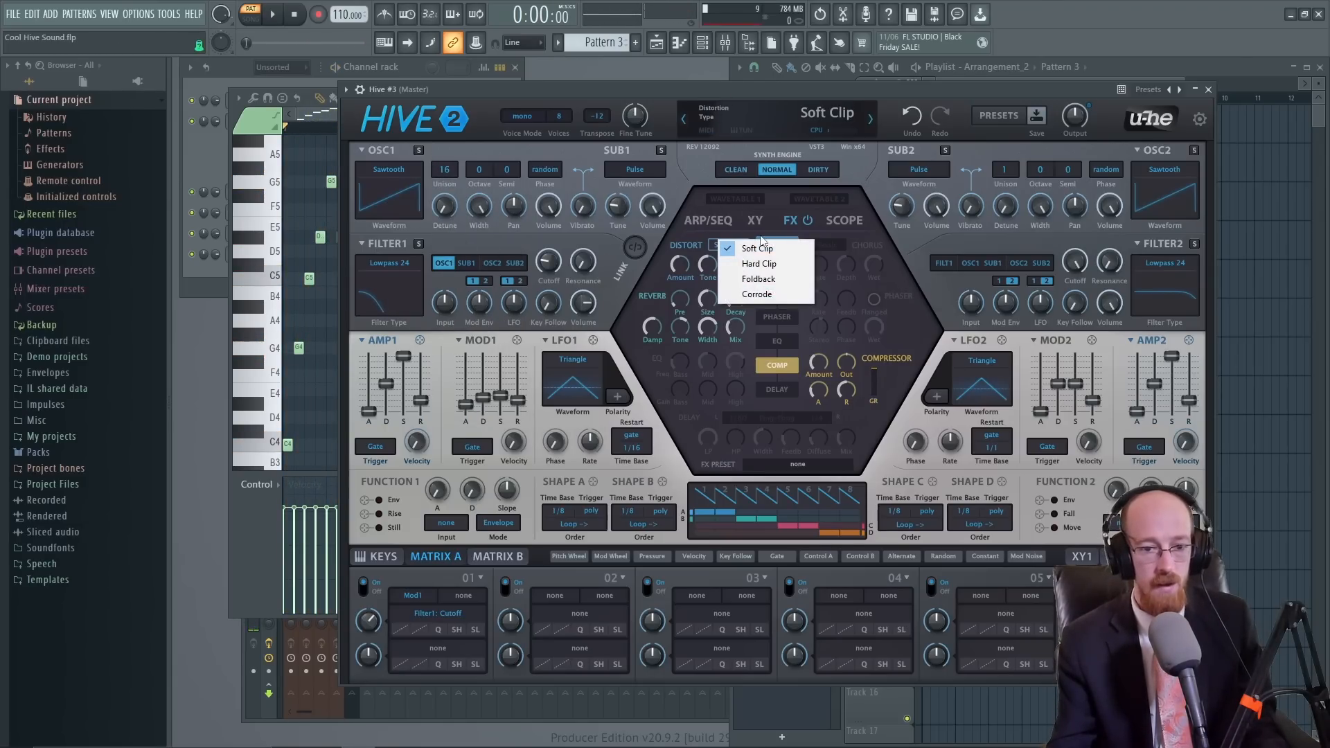
{"action": "left_click", "coordinate": [750, 282]}
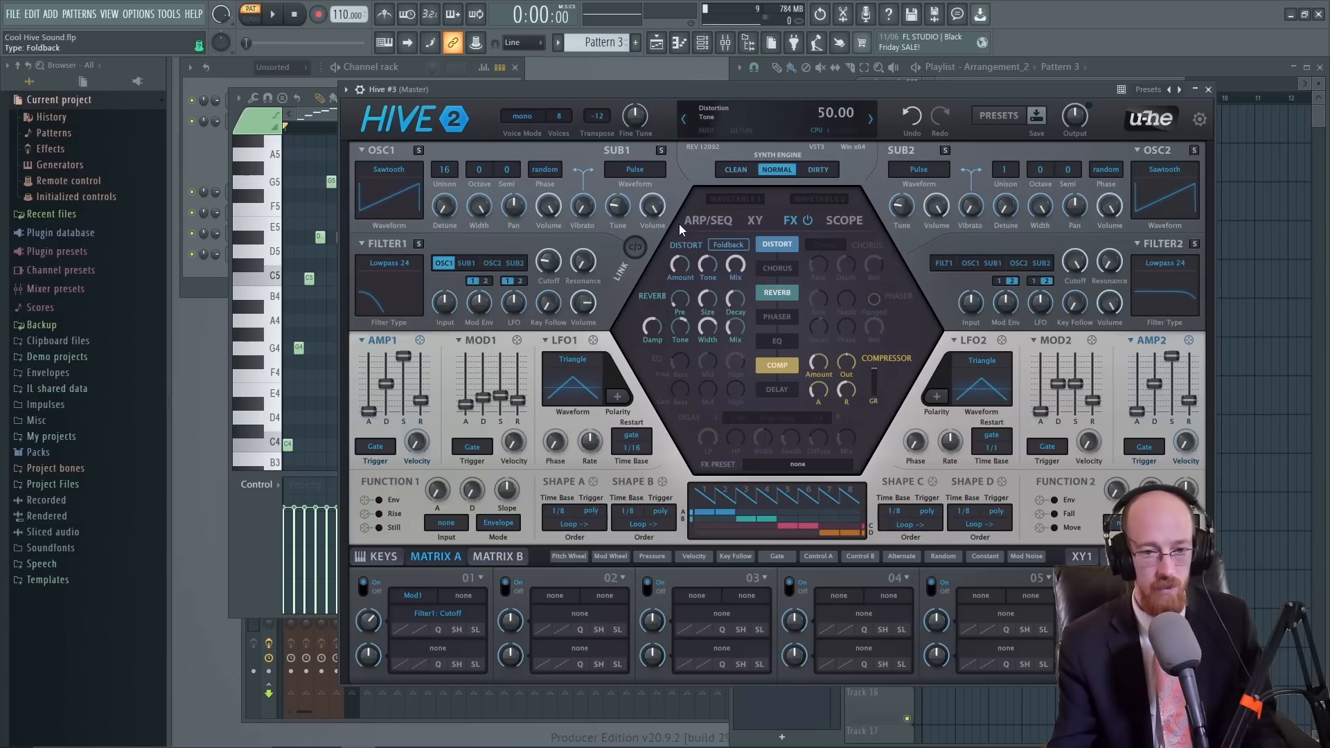
{"action": "left_click", "coordinate": [728, 245]}
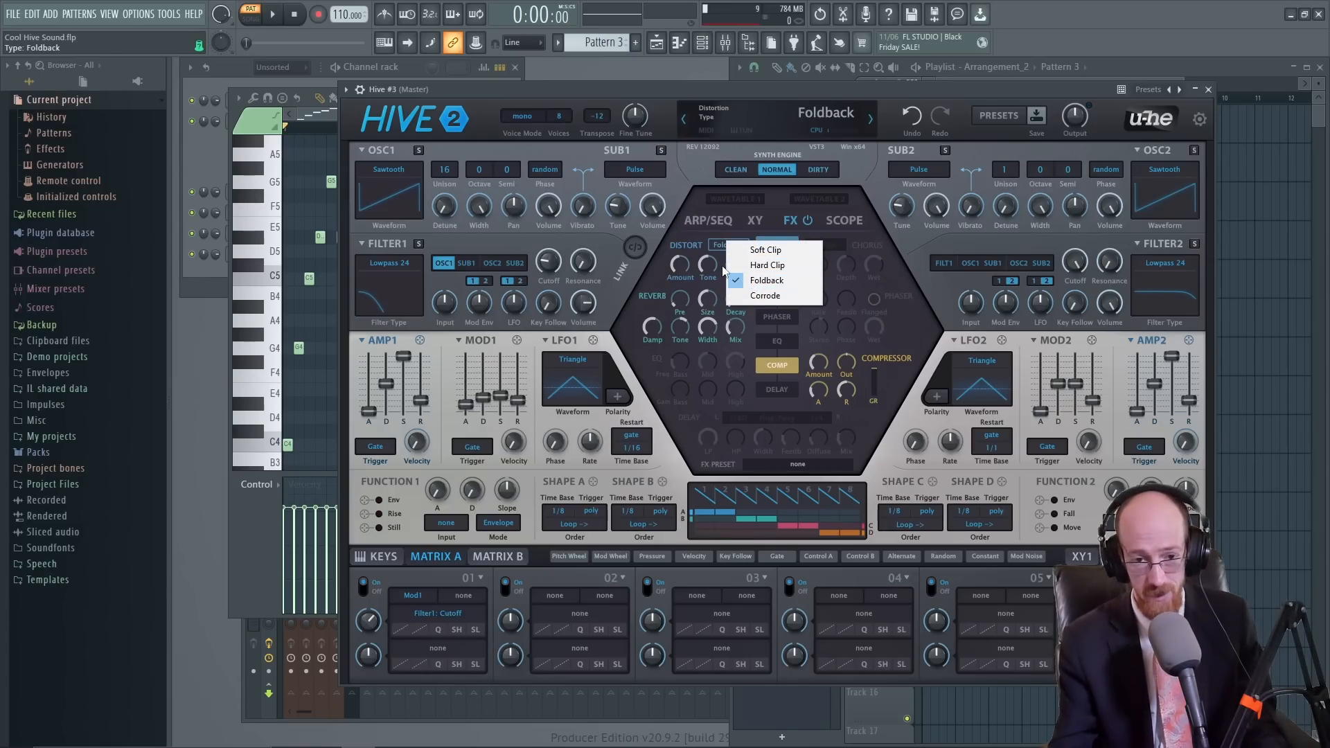
{"action": "left_click", "coordinate": [695, 105]}
{"action": "key", "text": "space"}
{"action": "left_click_drag", "start_coordinate": [679, 271], "coordinate": [679, 270]}
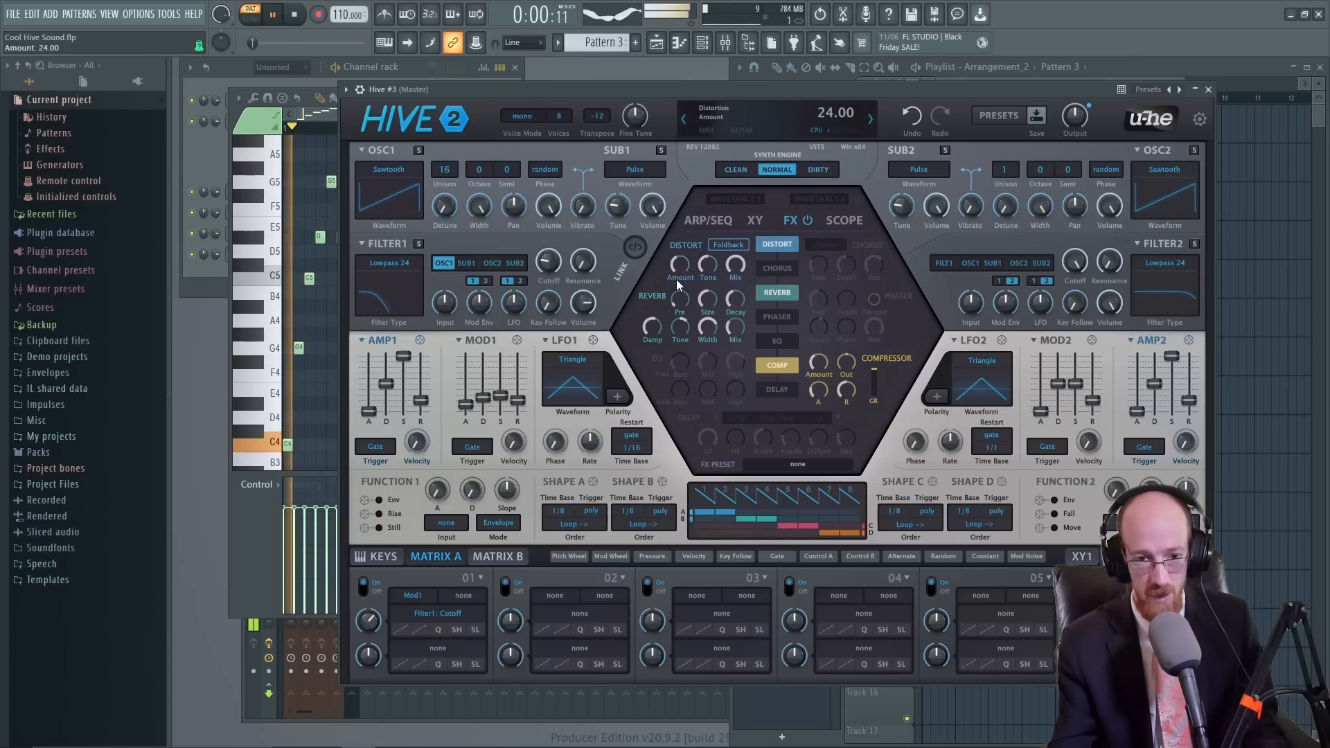
{"action": "key", "text": "space"}
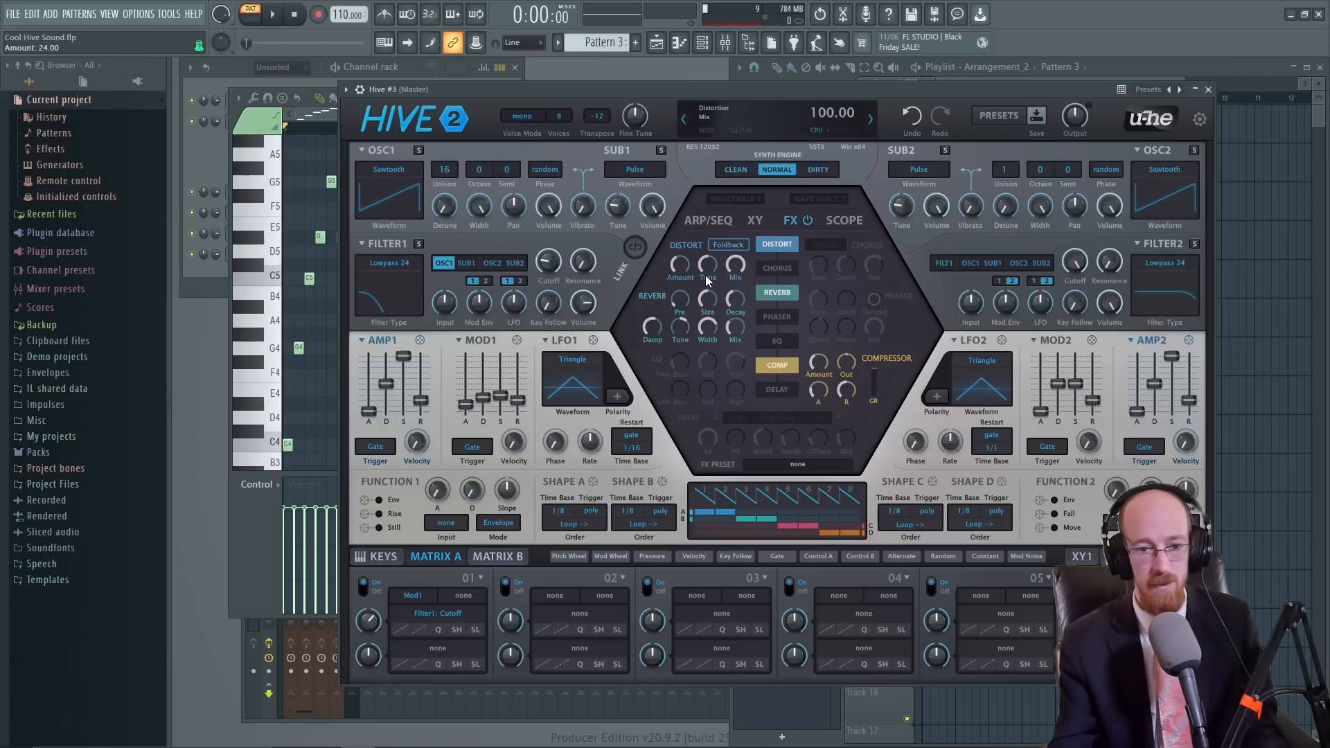
Fine-tune the Foldback distortion amount to 22 while the pattern plays.
{"action": "left_click", "coordinate": [701, 114]}
{"action": "left_click", "coordinate": [732, 259]}
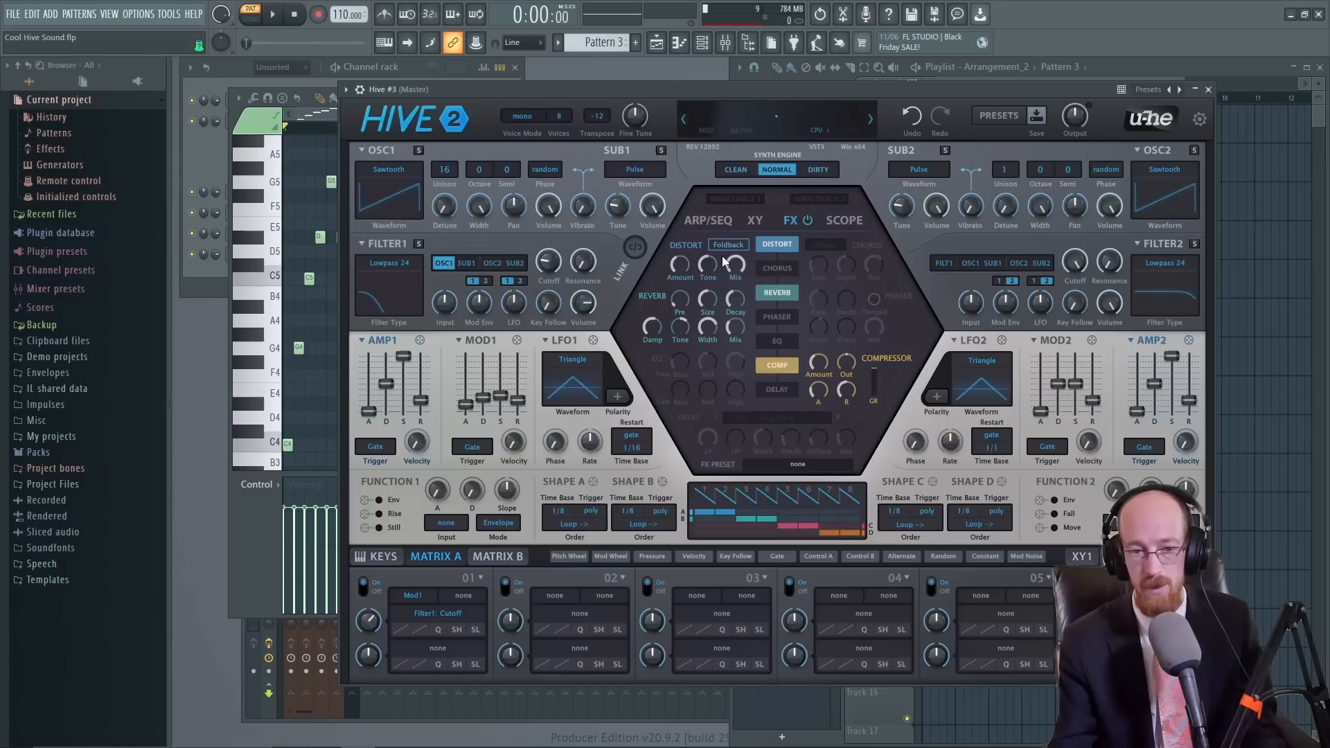
{"action": "left_click", "coordinate": [911, 123]}
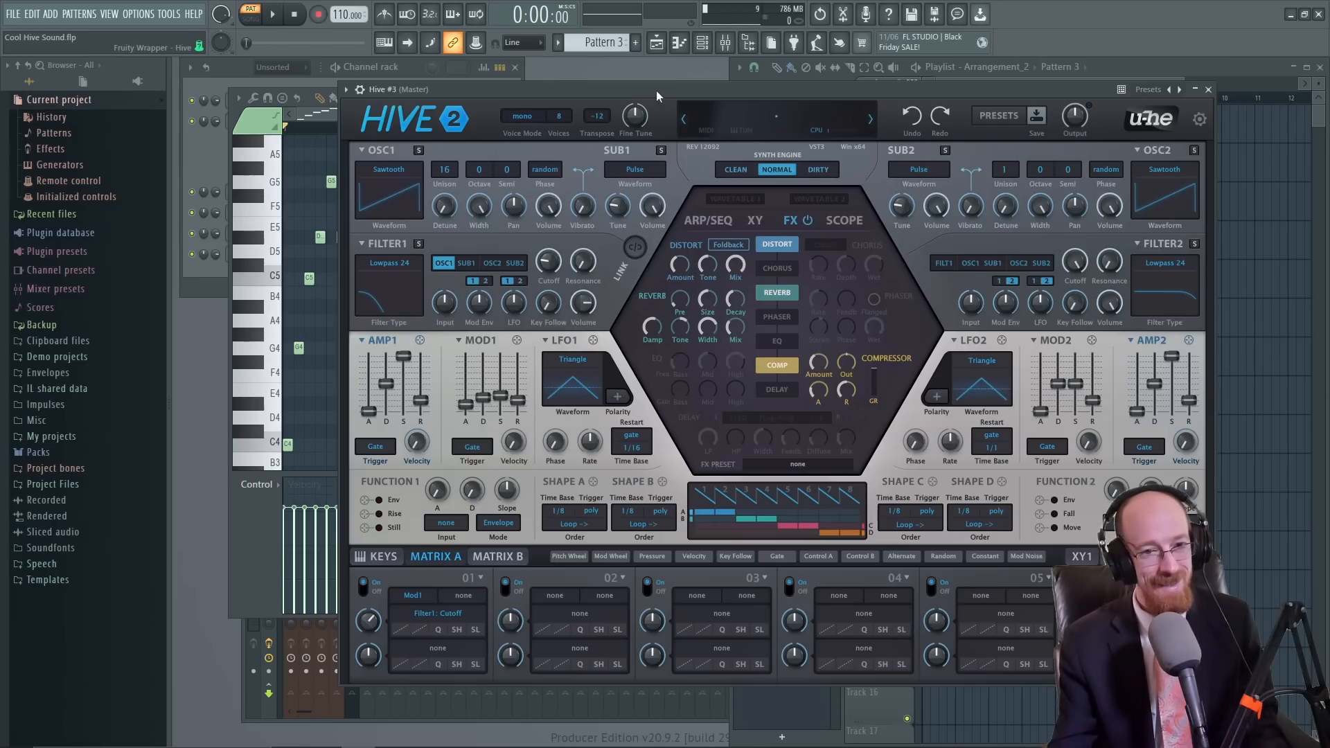
{"action": "key", "text": "space"}
{"action": "mouse_move", "coordinate": [679, 267]}
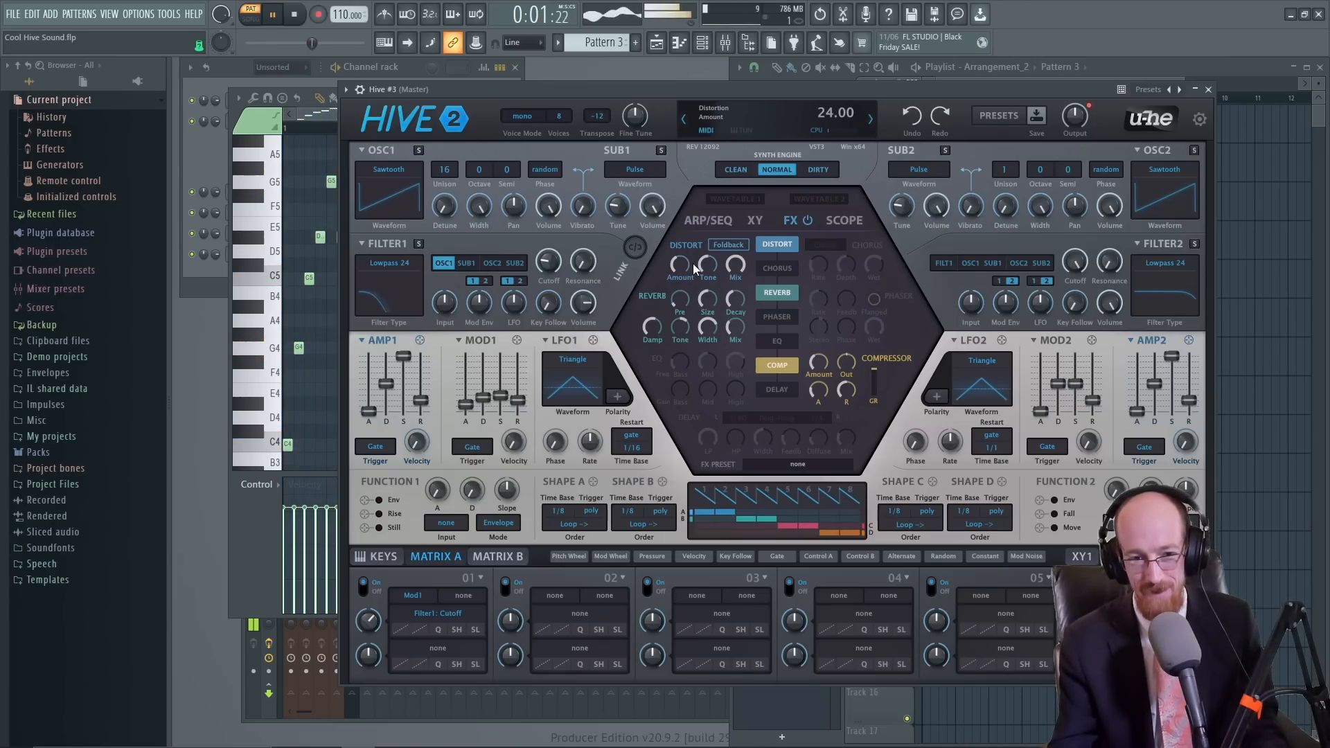
{"action": "scroll", "coordinate": [682, 270], "scroll_direction": "up", "scroll_amount": 2}
{"action": "scroll", "coordinate": [680, 271], "scroll_direction": "down", "scroll_amount": 4}
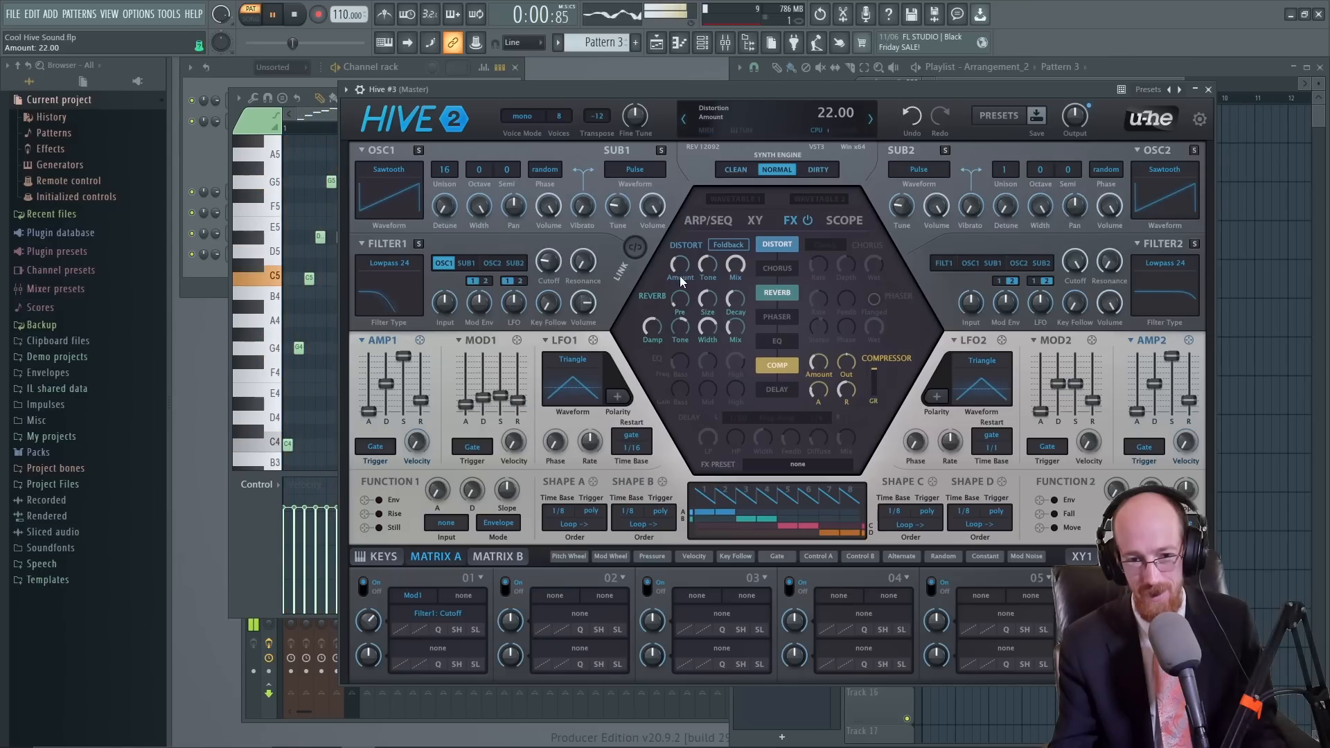
{"action": "mouse_move", "coordinate": [638, 112]}
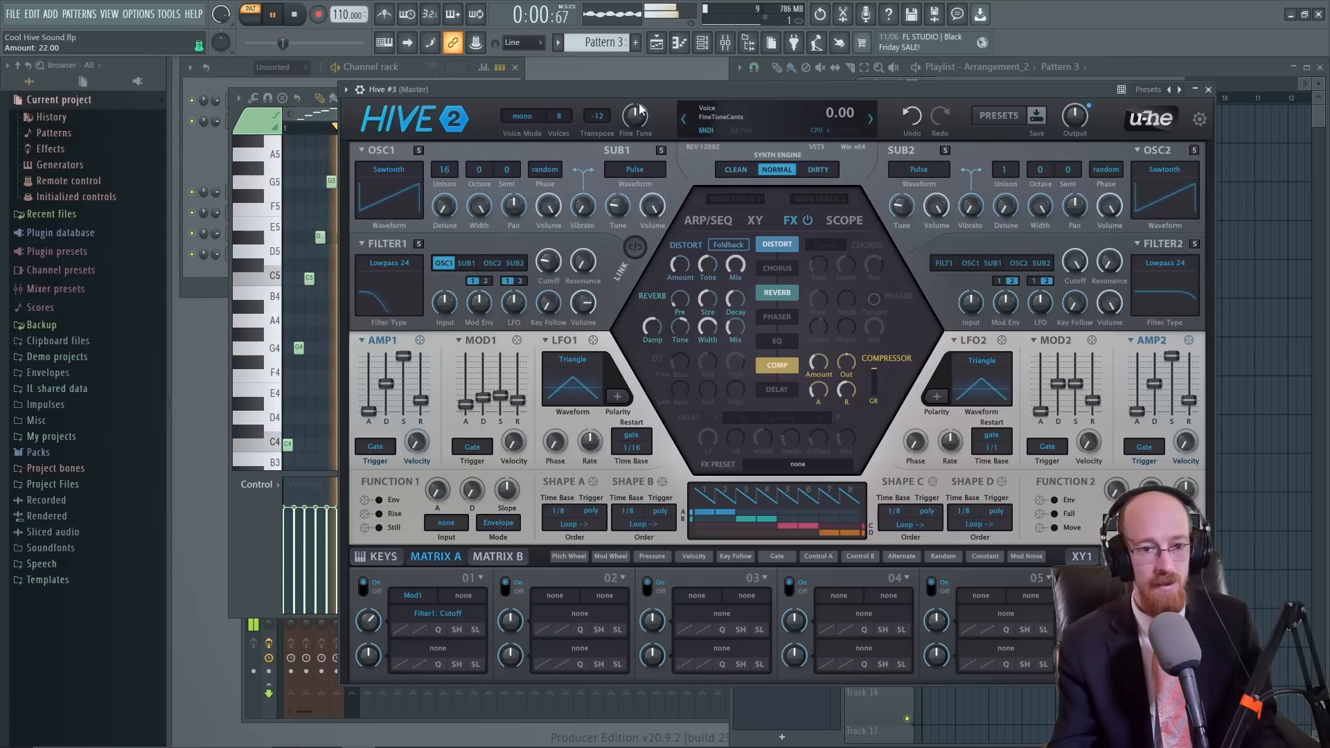
{"action": "key", "text": "space"}
Return to the piano roll and duplicate all of bar 1's notes into bar 2.
{"action": "left_click", "coordinate": [252, 538]}
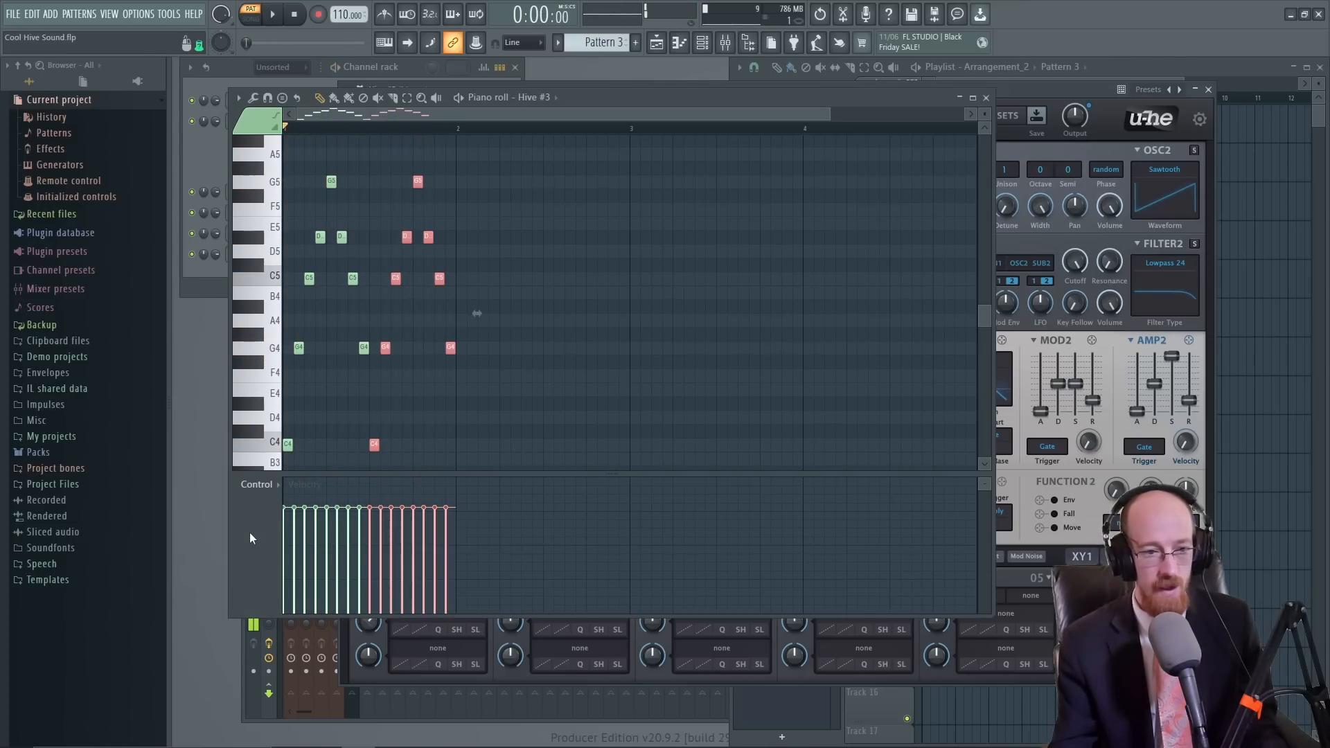
{"action": "left_click_drag", "start_coordinate": [271, 176], "coordinate": [286, 449]}
{"action": "left_click_drag", "start_coordinate": [453, 442], "coordinate": [465, 441]}
{"action": "left_click", "coordinate": [495, 337]}
Move the four G4 notes in bar 2 down to F4 and slightly shorten all notes in the pattern.
{"action": "left_click_drag", "start_coordinate": [478, 284], "coordinate": [611, 276]}
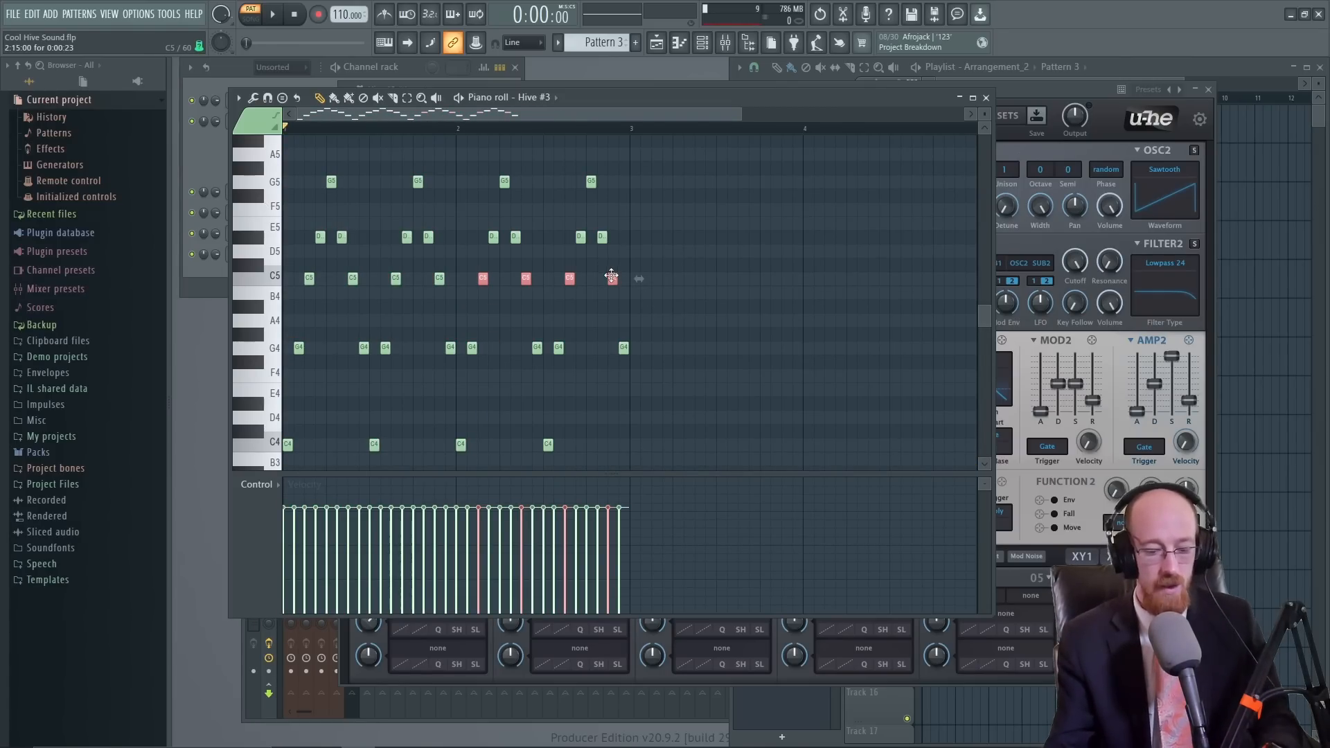
{"action": "key", "text": "space"}
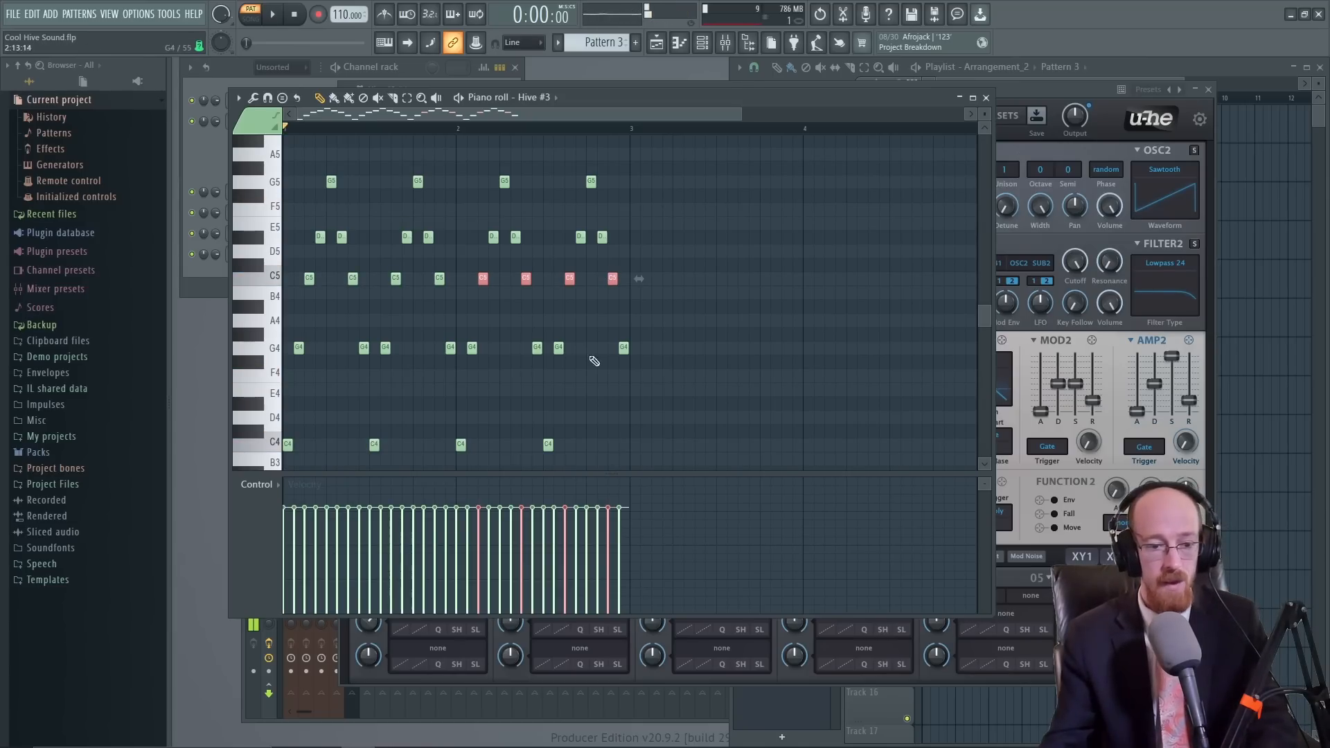
{"action": "left_click_drag", "start_coordinate": [466, 340], "coordinate": [625, 374]}
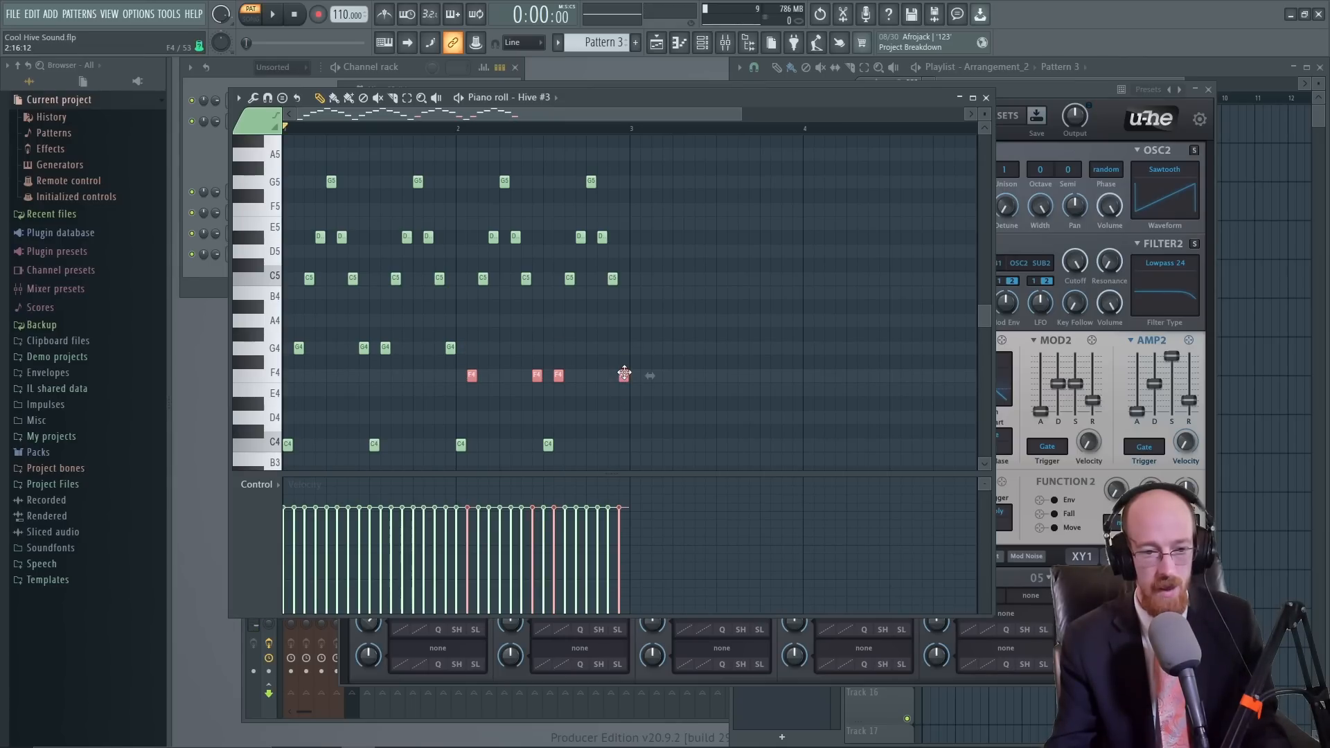
{"action": "left_click_drag", "start_coordinate": [313, 181], "coordinate": [288, 452]}
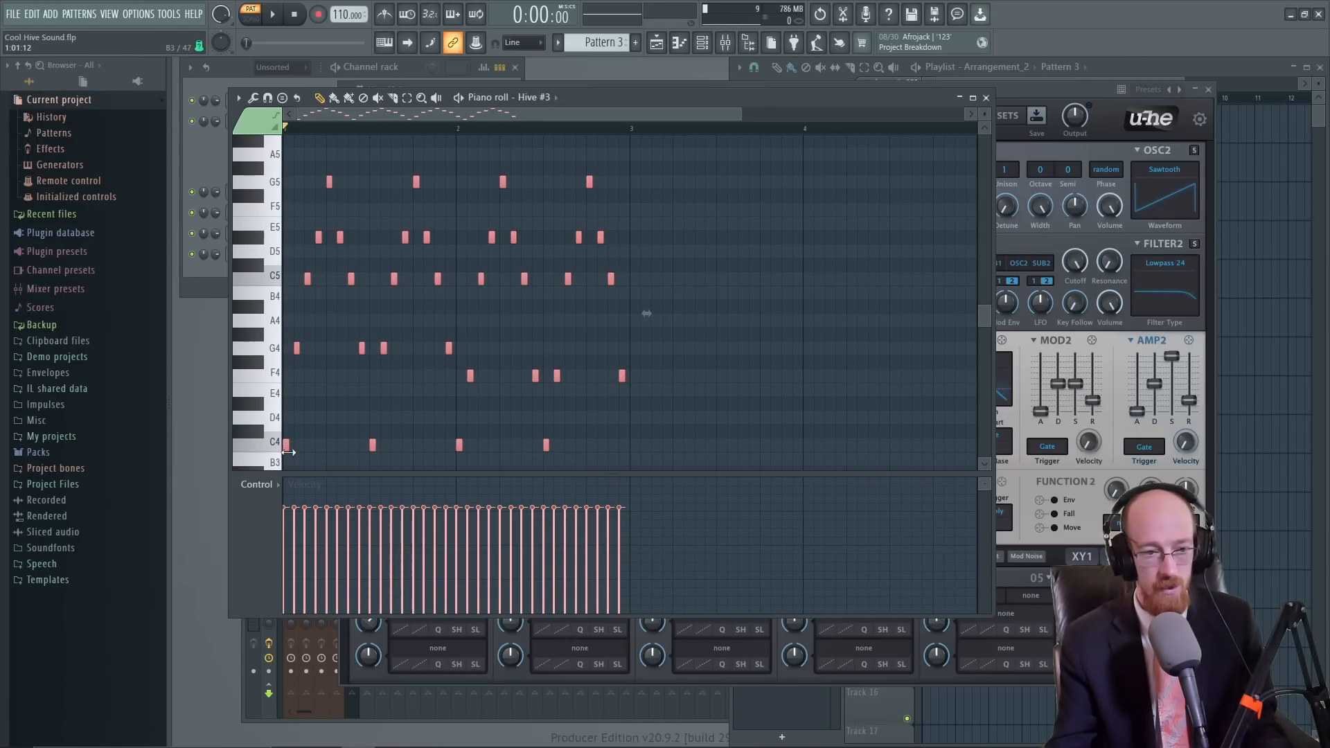
Slightly lengthen all notes in the pattern during playback, then return to the synth and stop playback.
{"action": "key", "text": "space"}
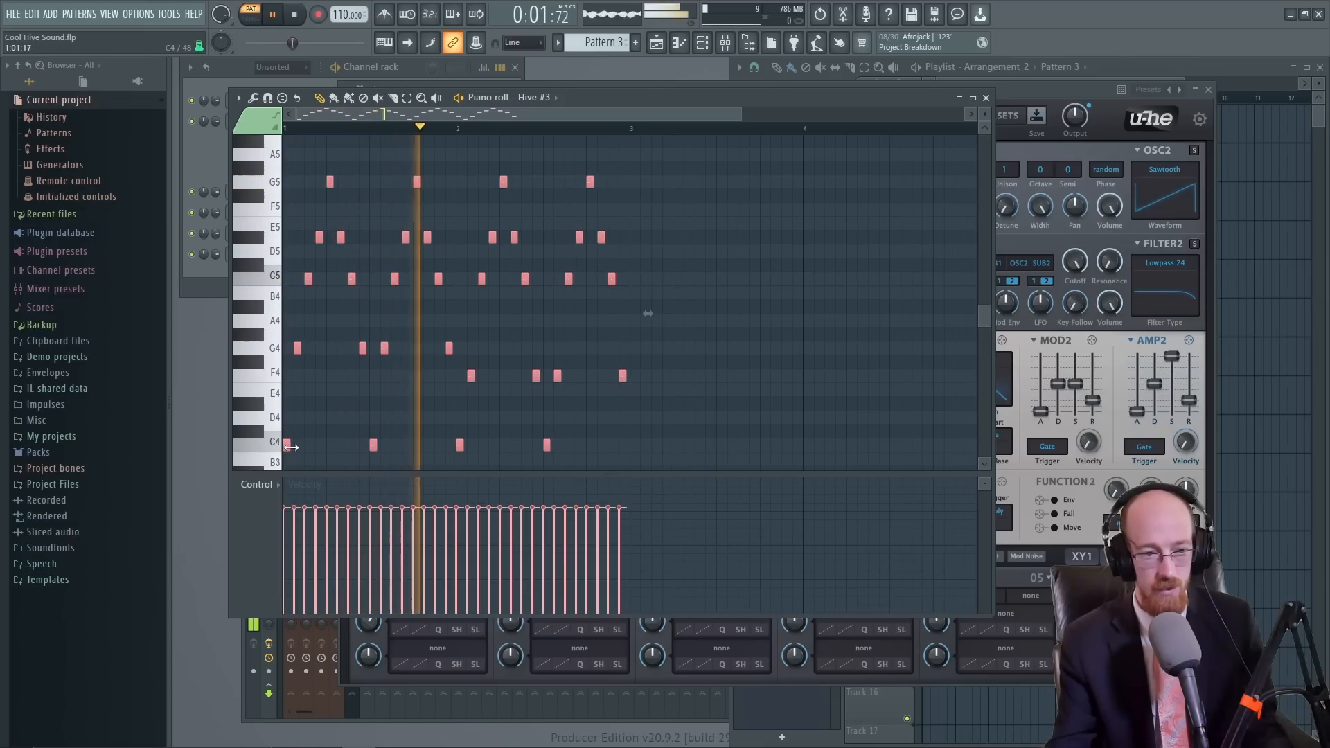
{"action": "mouse_move", "coordinate": [289, 448]}
{"action": "left_mouse_down"}
{"action": "mouse_move", "coordinate": [303, 451]}
{"action": "mouse_move", "coordinate": [291, 455]}
{"action": "left_mouse_up"}
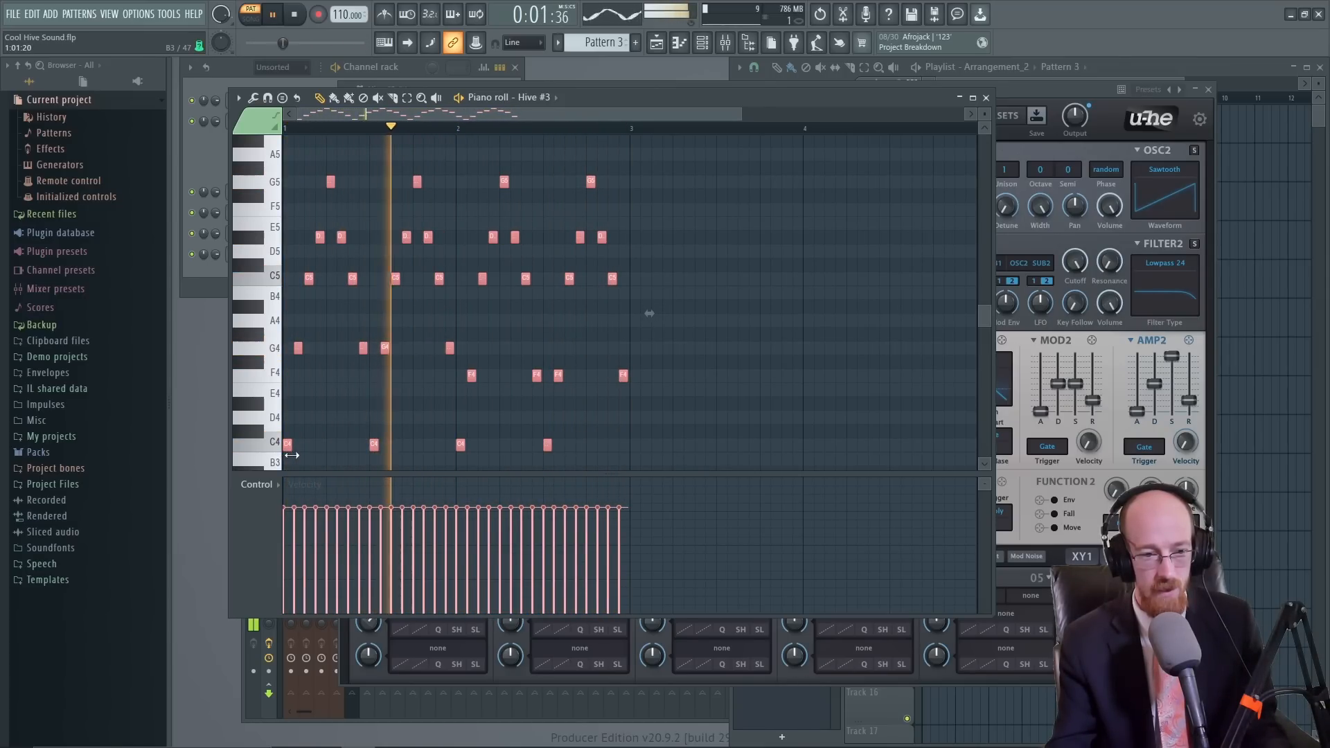
{"action": "left_click", "coordinate": [1067, 90]}
{"action": "key", "text": "space"}
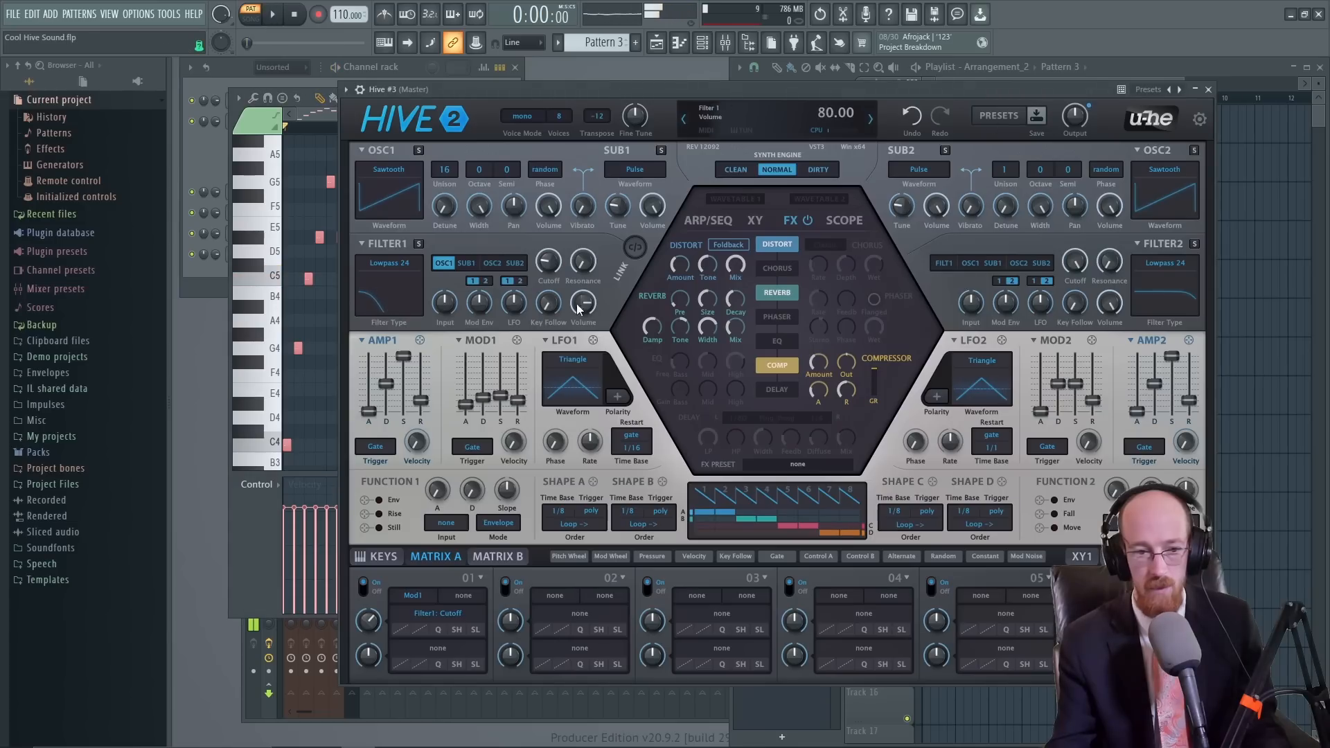
Adjust Mod Envelope 1 to a decay of 29 and a release of 16 while auditioning the pattern.
{"action": "scroll", "coordinate": [519, 384], "scroll_direction": "up", "scroll_amount": 3}
{"action": "scroll", "coordinate": [517, 386], "scroll_direction": "down", "scroll_amount": 1}
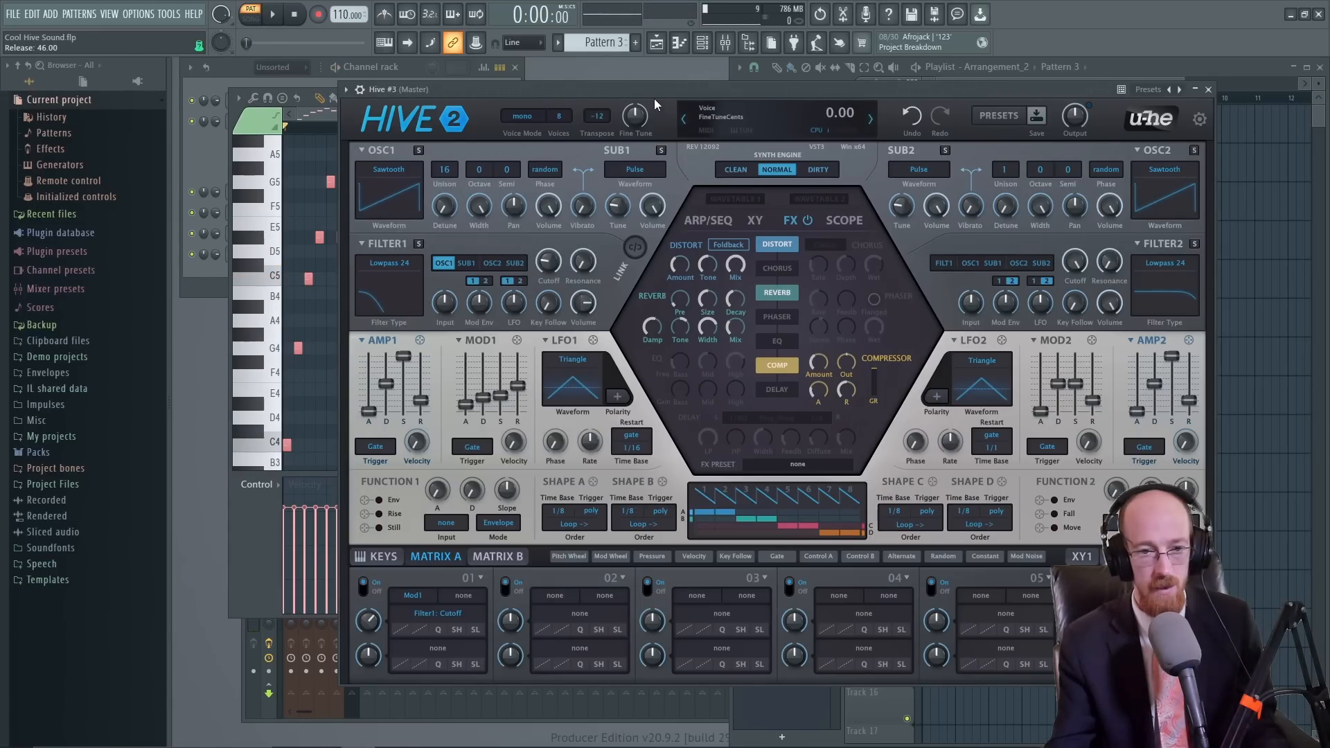
{"action": "key", "text": "space"}
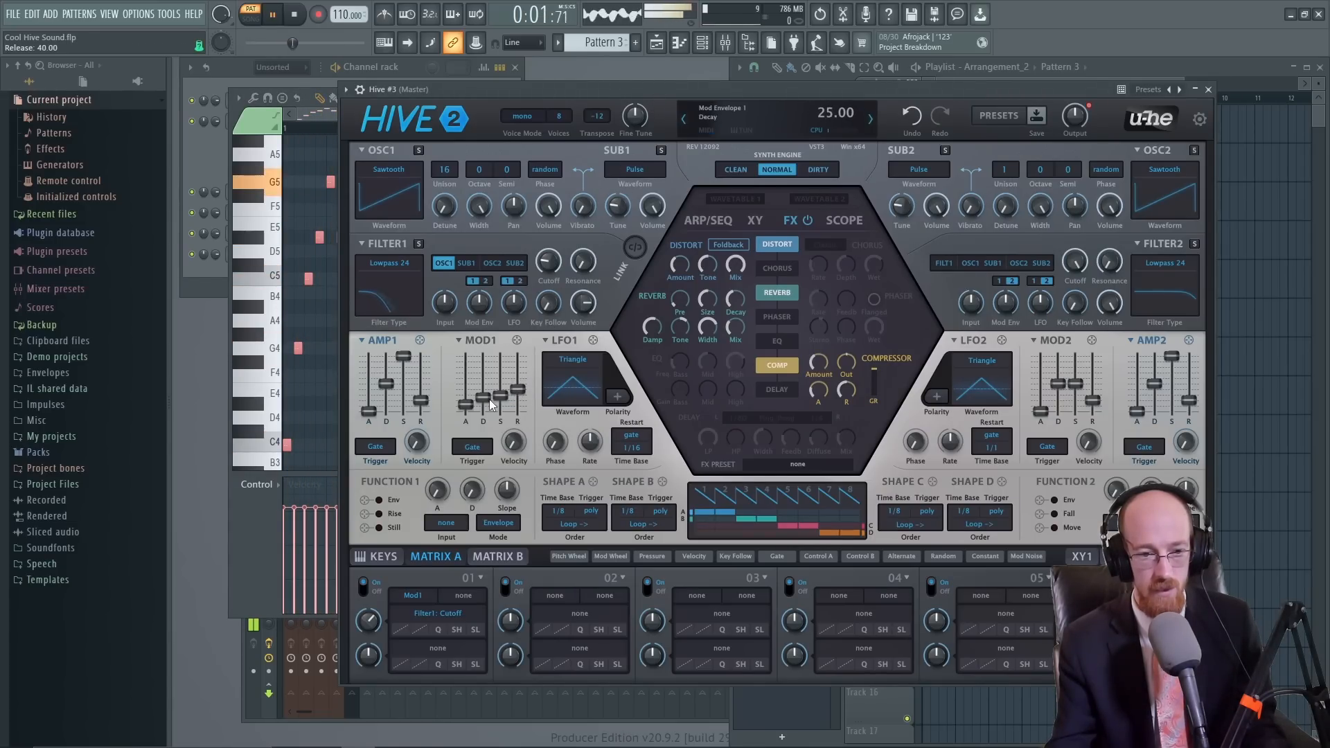
{"action": "scroll", "coordinate": [482, 382], "scroll_direction": "up", "scroll_amount": 5}
{"action": "left_click_drag", "start_coordinate": [483, 382], "coordinate": [467, 406]}
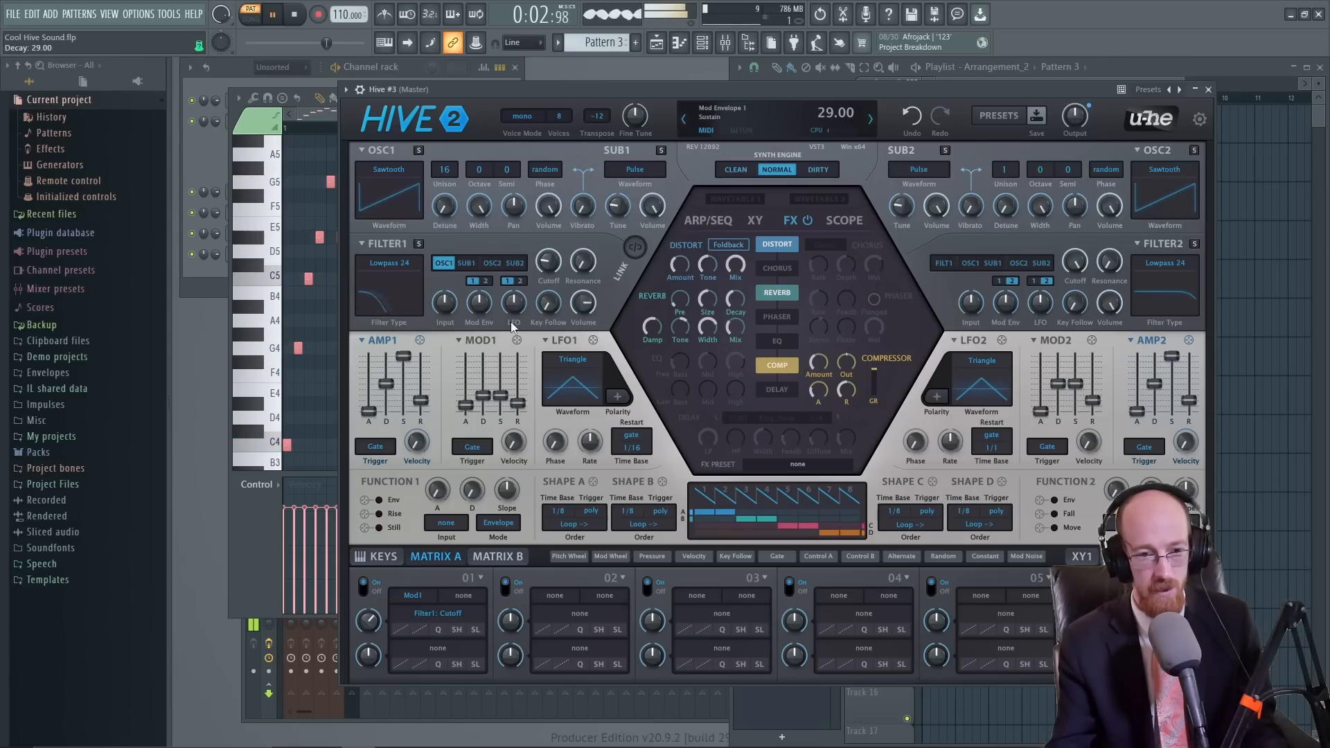
{"action": "key", "text": "space"}
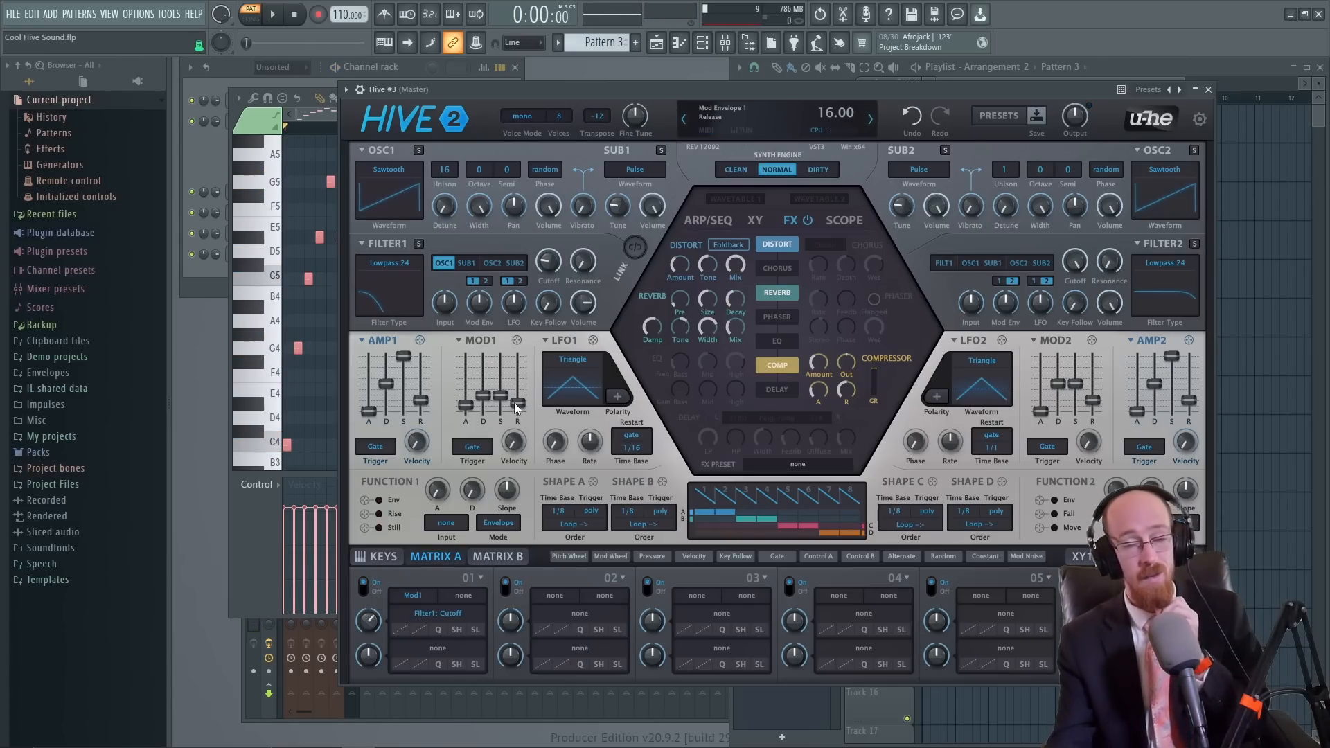
{"action": "mouse_move", "coordinate": [506, 393]}
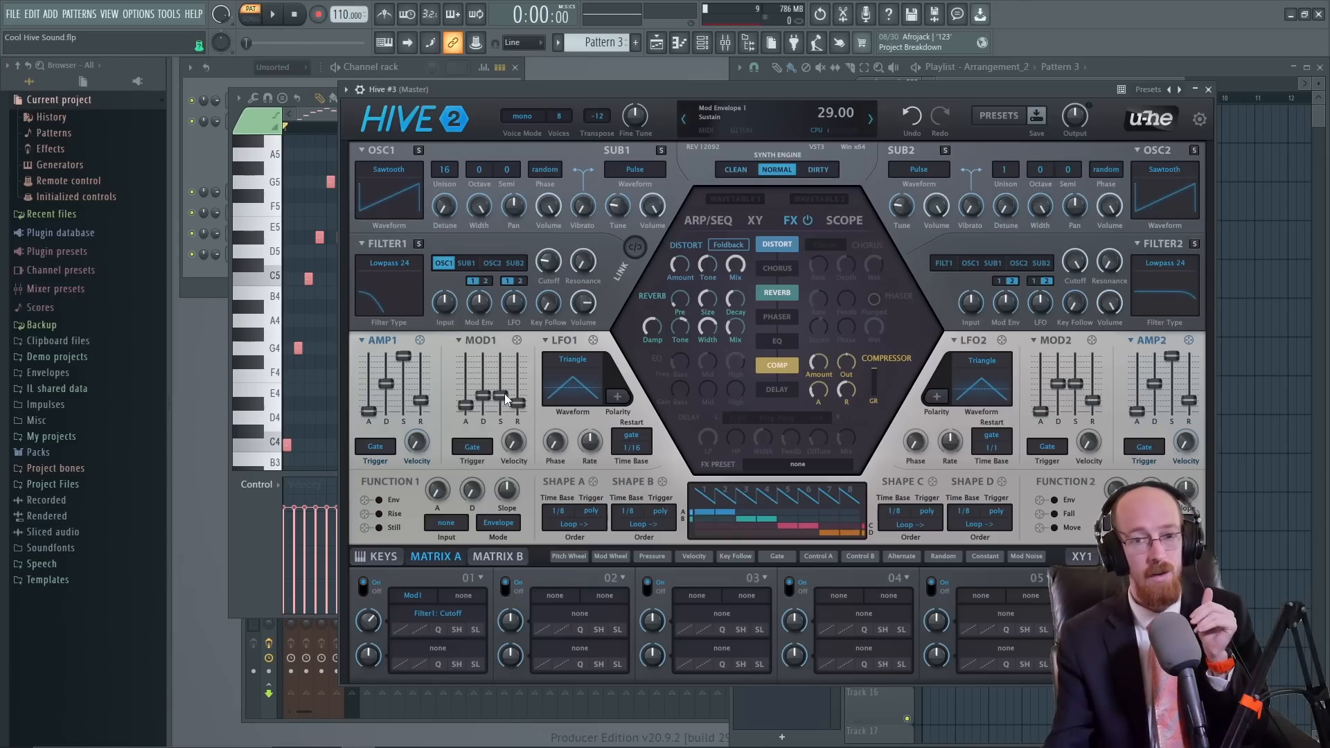
{"action": "mouse_move", "coordinate": [475, 368]}
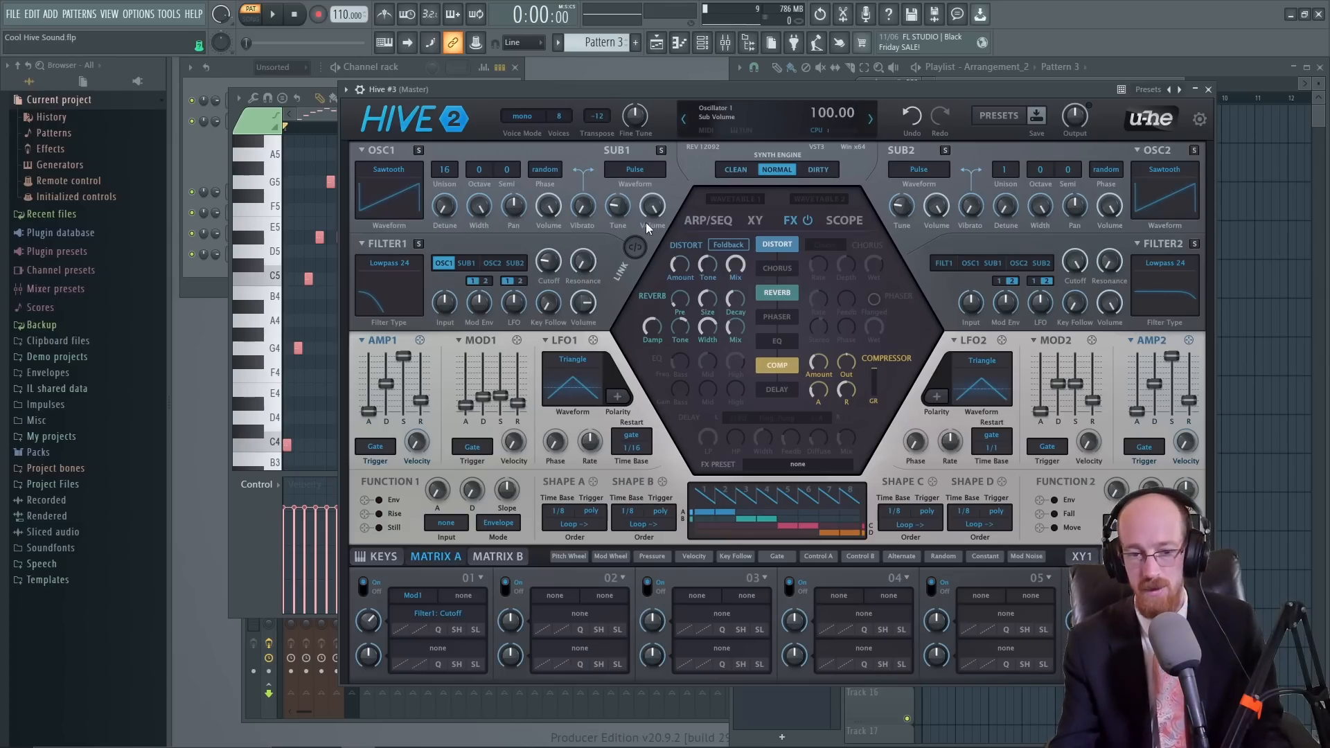
Set the Foldback distortion amount to 24 and Filter 1's cutoff to 59 while the pattern plays.
{"action": "key", "text": "space"}
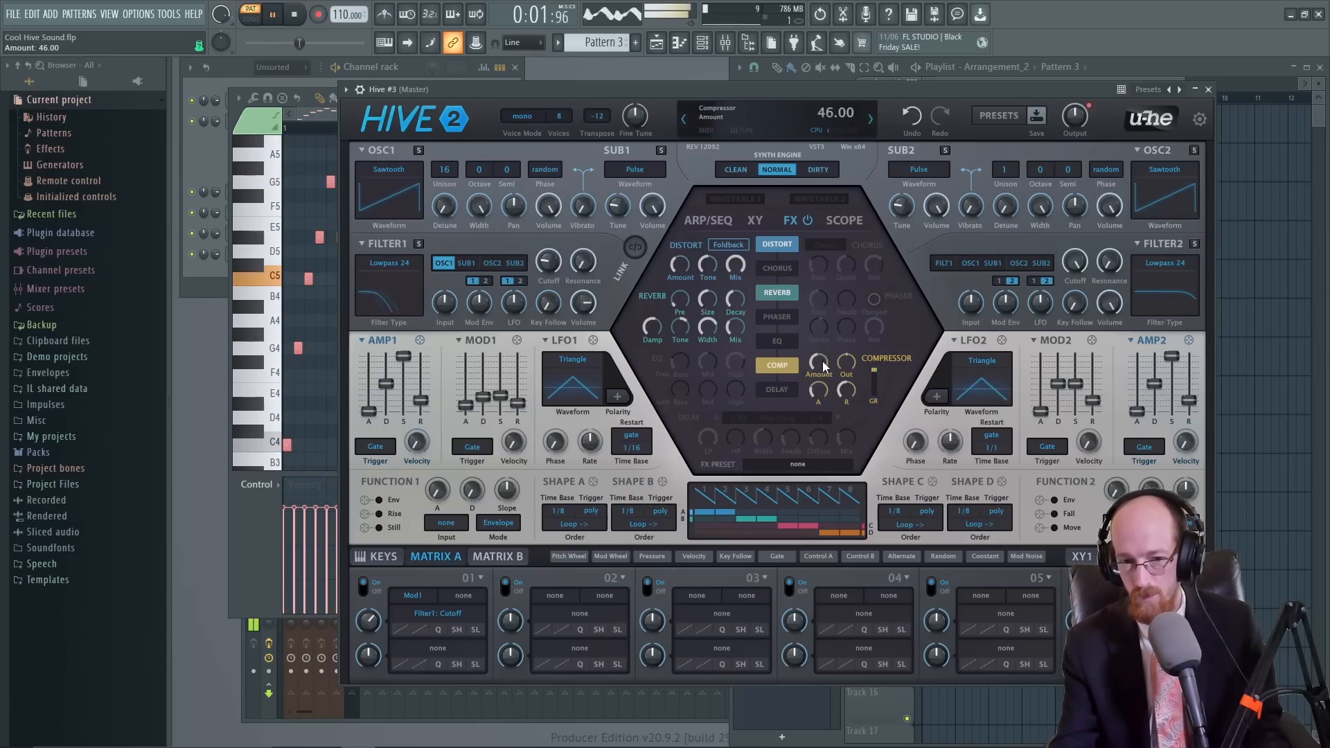
{"action": "double_click", "coordinate": [679, 264]}
{"action": "left_click_drag", "start_coordinate": [680, 265], "coordinate": [685, 203]}
{"action": "left_click_drag", "start_coordinate": [679, 265], "coordinate": [679, 252]}
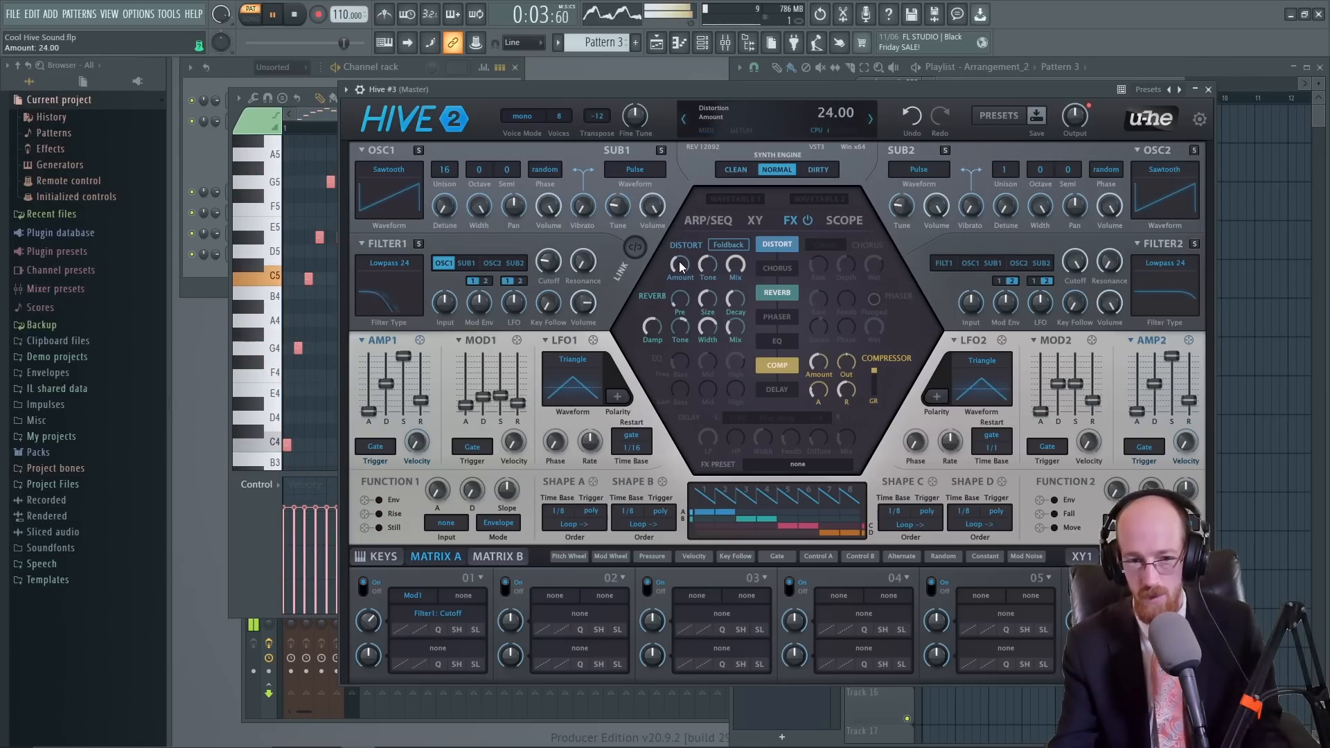
{"action": "left_click_drag", "start_coordinate": [554, 270], "coordinate": [547, 258]}
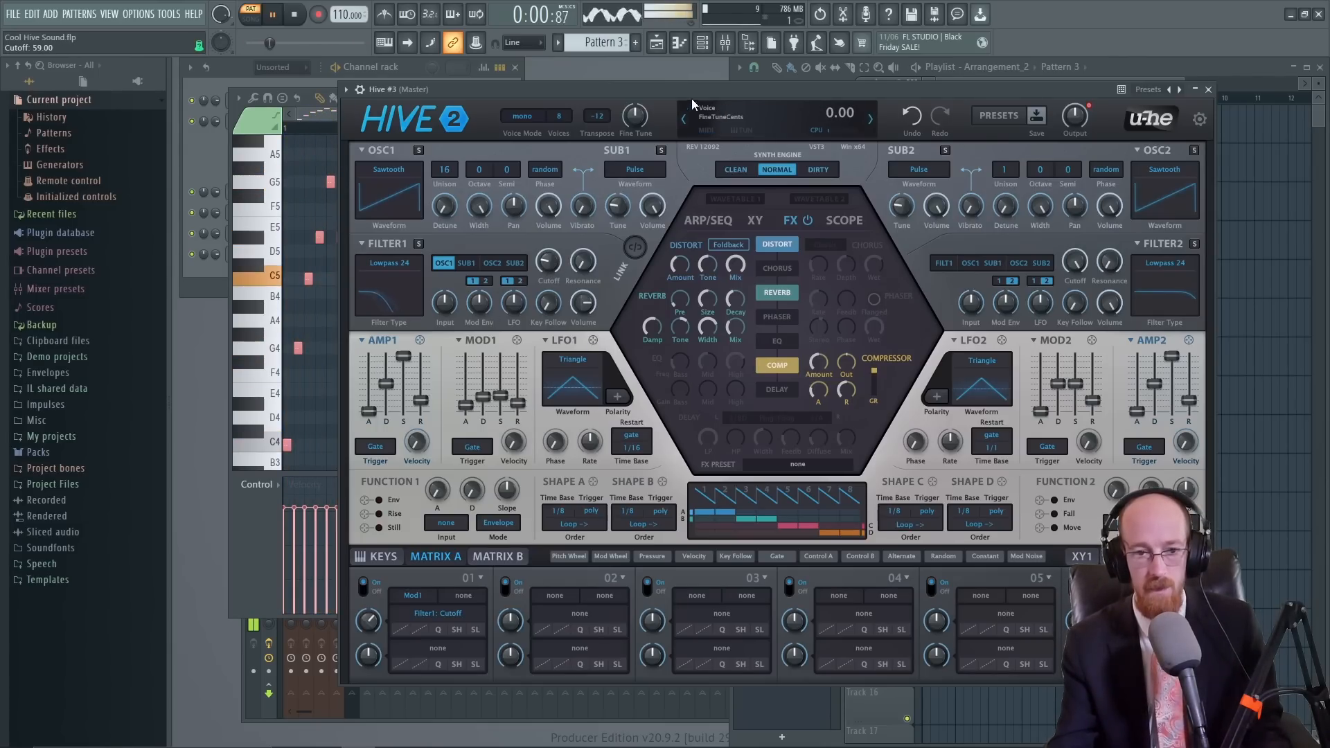
{"action": "key", "text": "space"}
Return to the piano roll and raise bar 2's D#5 notes to F5 and its G5 notes to G#5.
{"action": "left_click", "coordinate": [303, 431]}
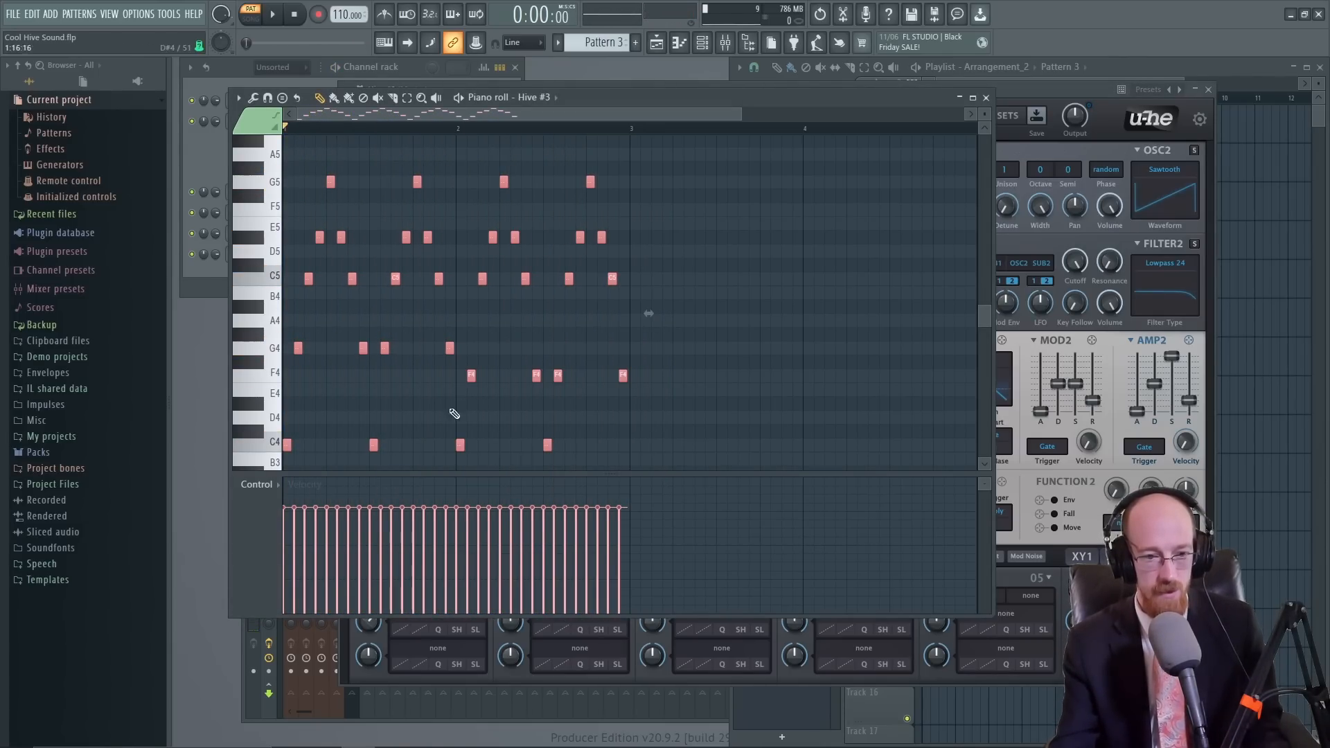
{"action": "left_click_drag", "start_coordinate": [478, 274], "coordinate": [612, 292]}
{"action": "left_click_drag", "start_coordinate": [483, 231], "coordinate": [629, 259]}
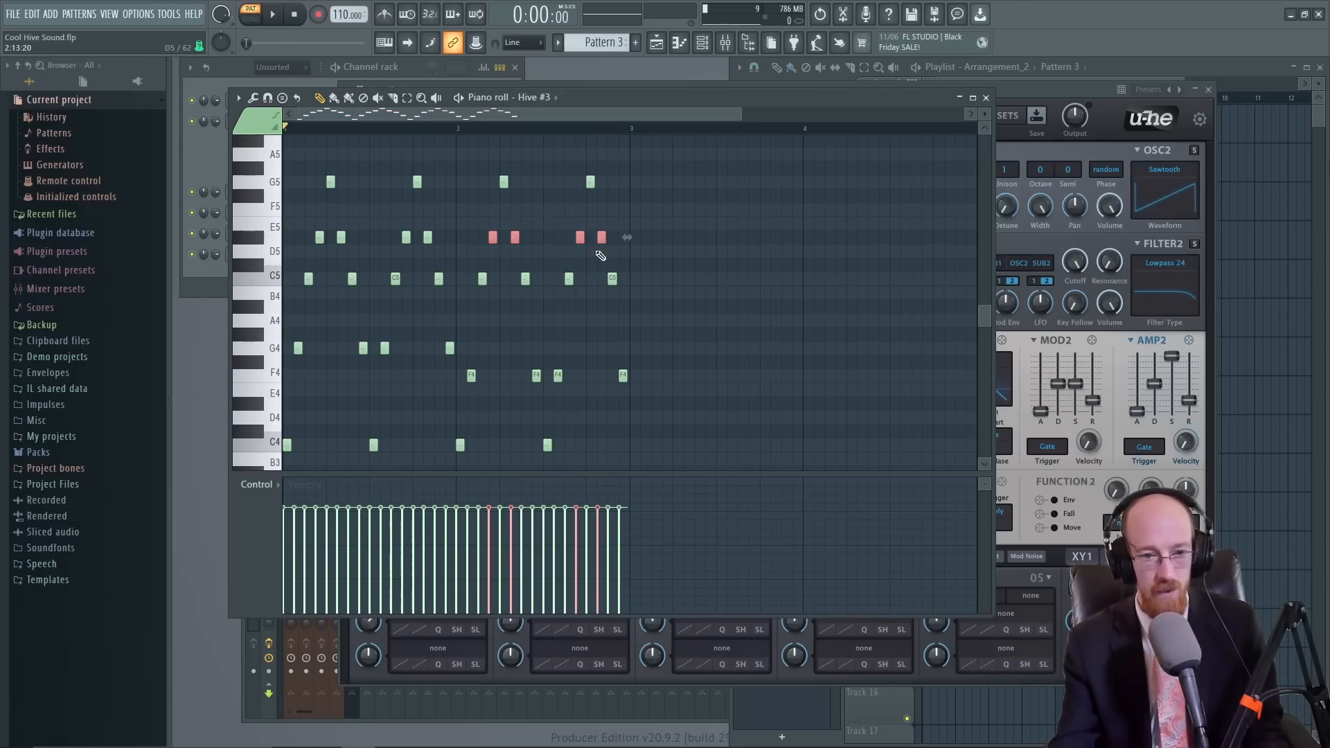
{"action": "left_click_drag", "start_coordinate": [599, 236], "coordinate": [600, 202]}
{"action": "left_click_drag", "start_coordinate": [497, 174], "coordinate": [590, 166]}
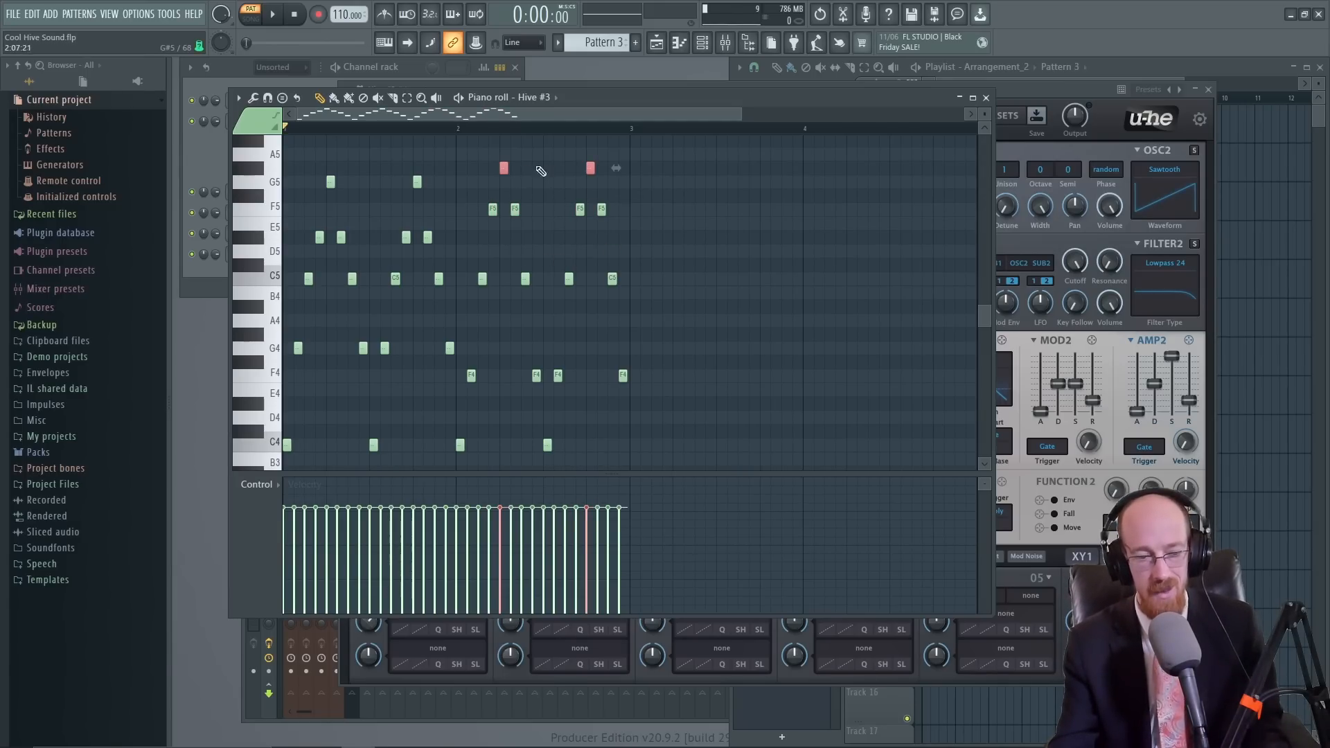
Duplicate all of bar 2's notes into bar 3.
{"action": "scroll", "coordinate": [506, 207], "scroll_direction": "up", "scroll_amount": 2}
{"action": "scroll", "coordinate": [502, 257], "scroll_direction": "down", "scroll_amount": 2}
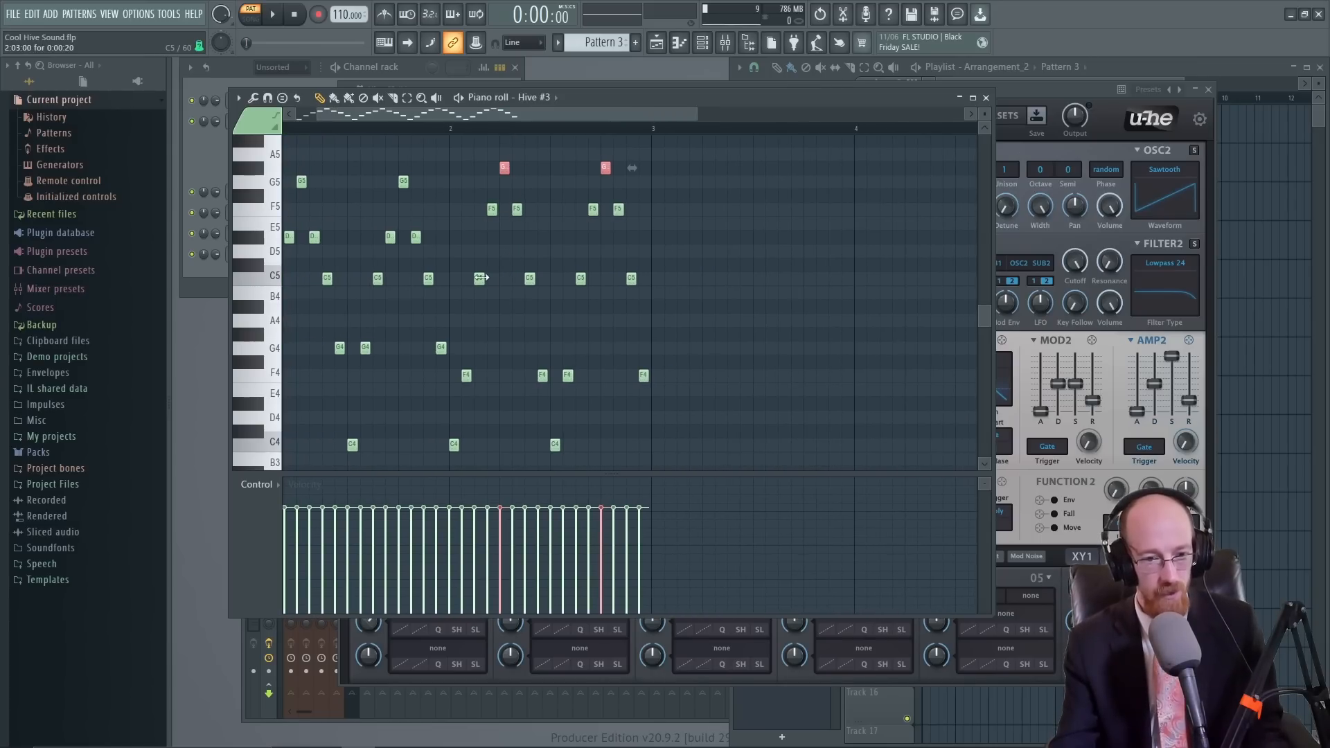
{"action": "scroll", "coordinate": [430, 225], "scroll_direction": "down", "scroll_amount": 2}
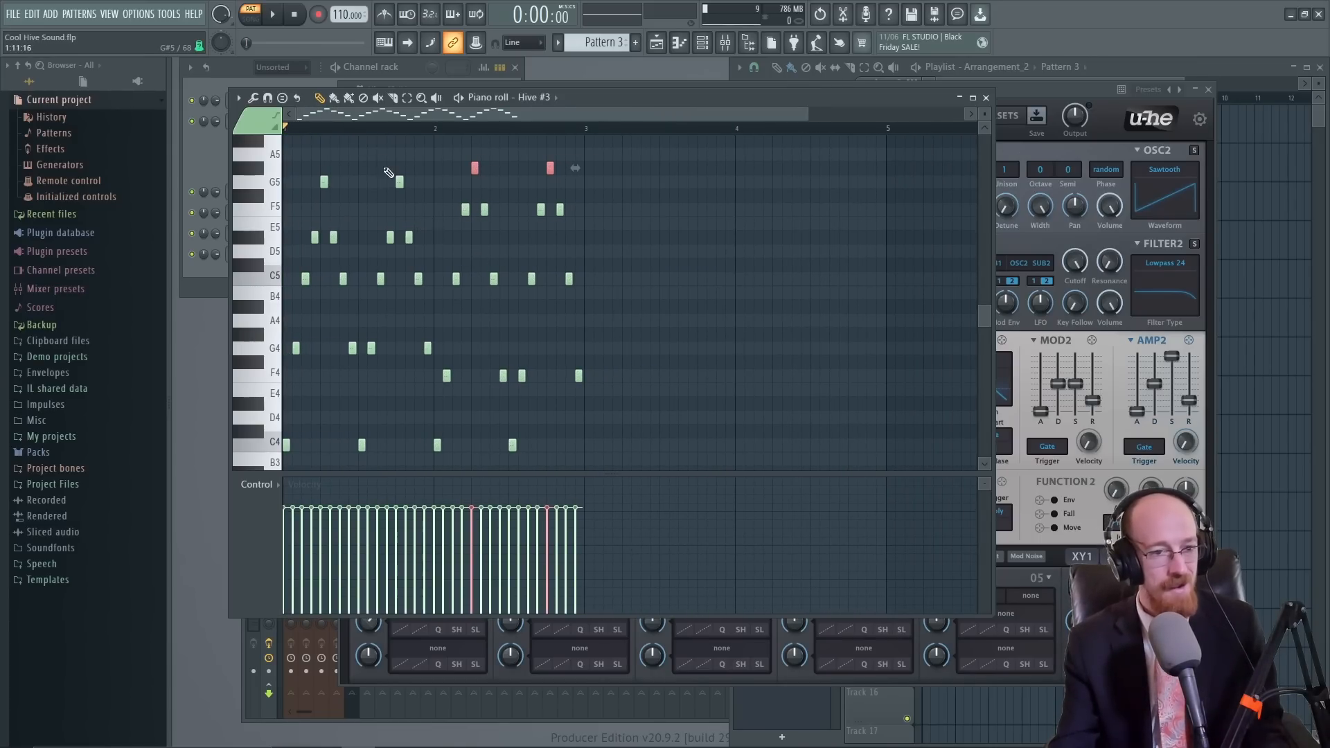
{"action": "left_click_drag", "start_coordinate": [446, 160], "coordinate": [650, 470]}
{"action": "left_click_drag", "start_coordinate": [438, 446], "coordinate": [589, 447], "text": "shift"}
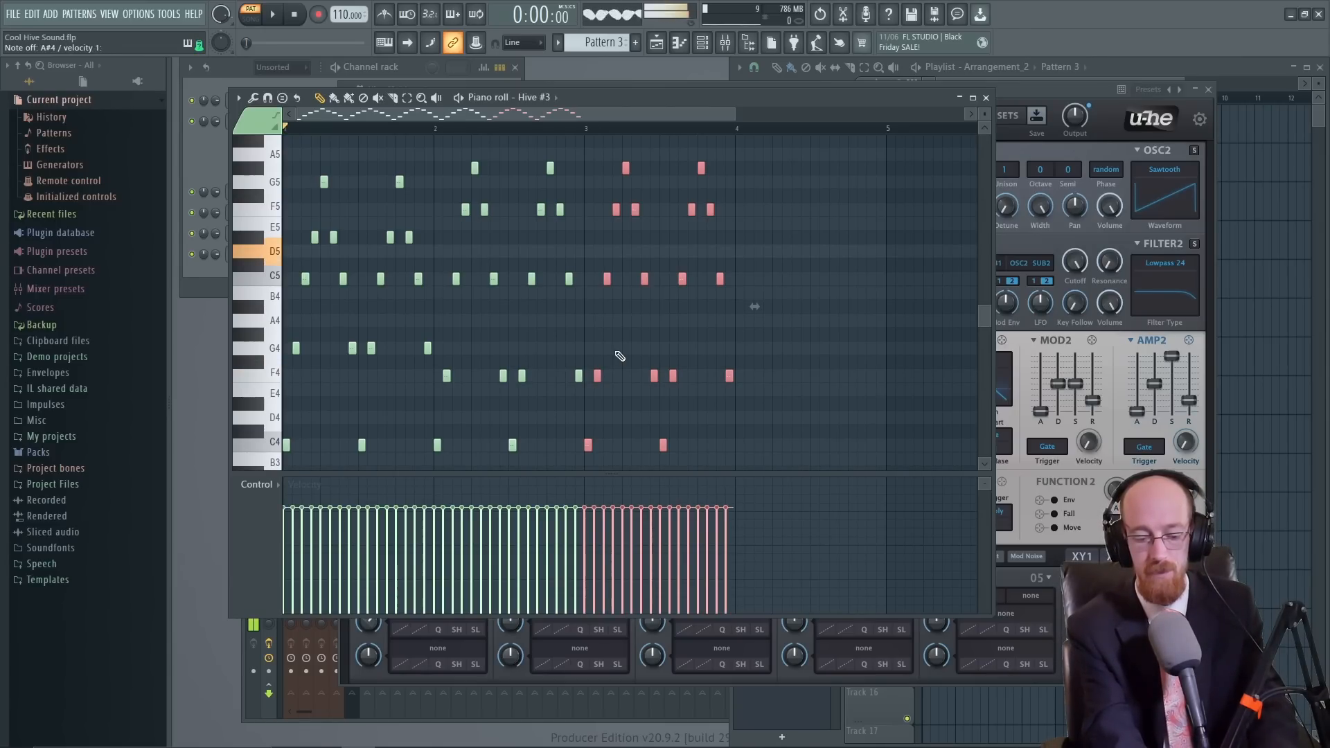
Move the two C4 notes in bar 3 down to A#3.
{"action": "left_click_drag", "start_coordinate": [721, 432], "coordinate": [649, 409]}
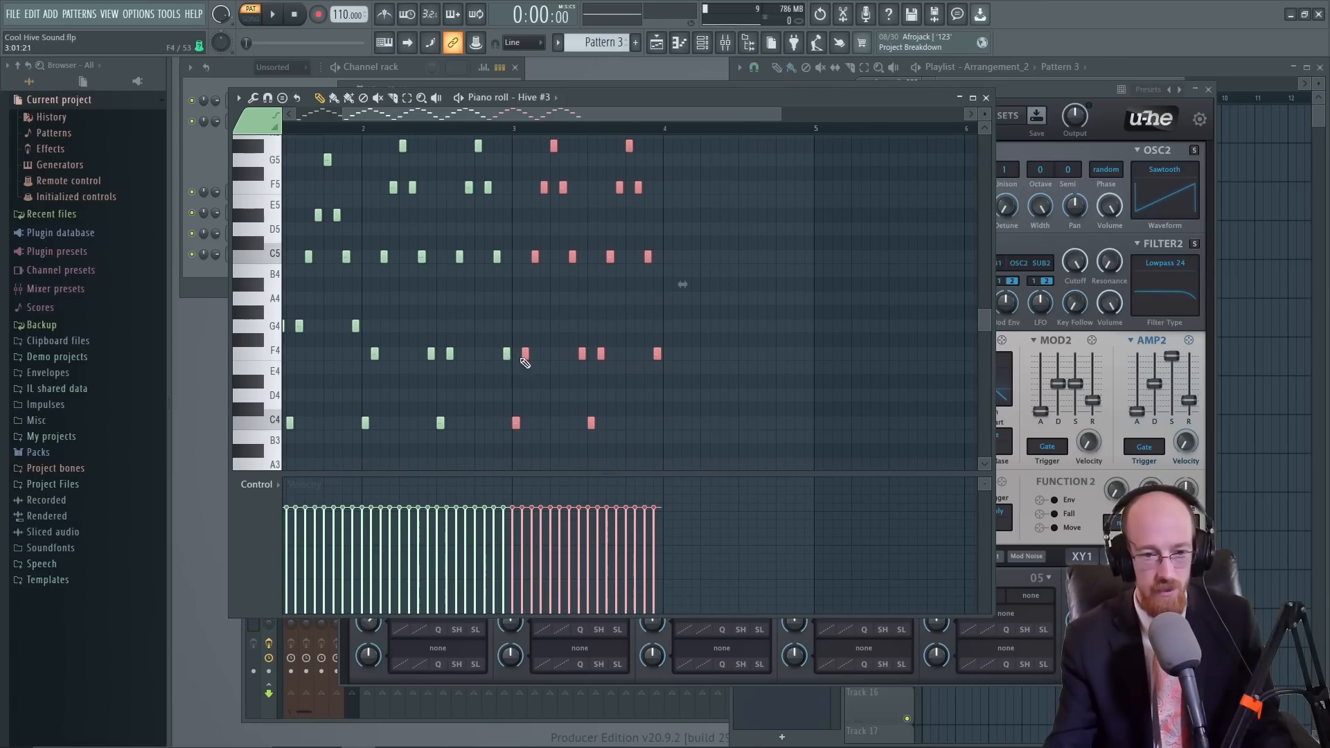
{"action": "left_click_drag", "start_coordinate": [505, 402], "coordinate": [591, 451]}
{"action": "scroll", "coordinate": [543, 389], "scroll_direction": "up", "scroll_amount": 2}
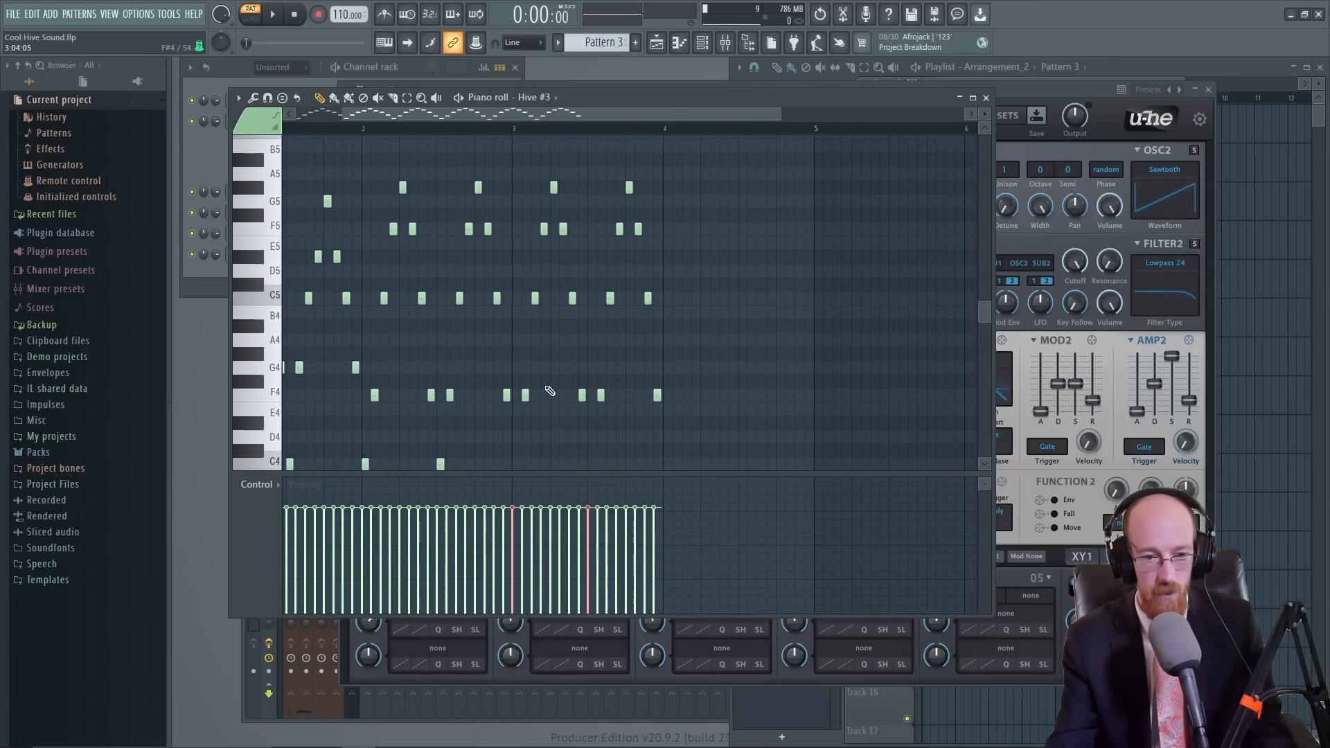
{"action": "scroll", "coordinate": [551, 387], "scroll_direction": "up", "scroll_amount": 3}
{"action": "left_click_drag", "start_coordinate": [584, 372], "coordinate": [570, 336]}
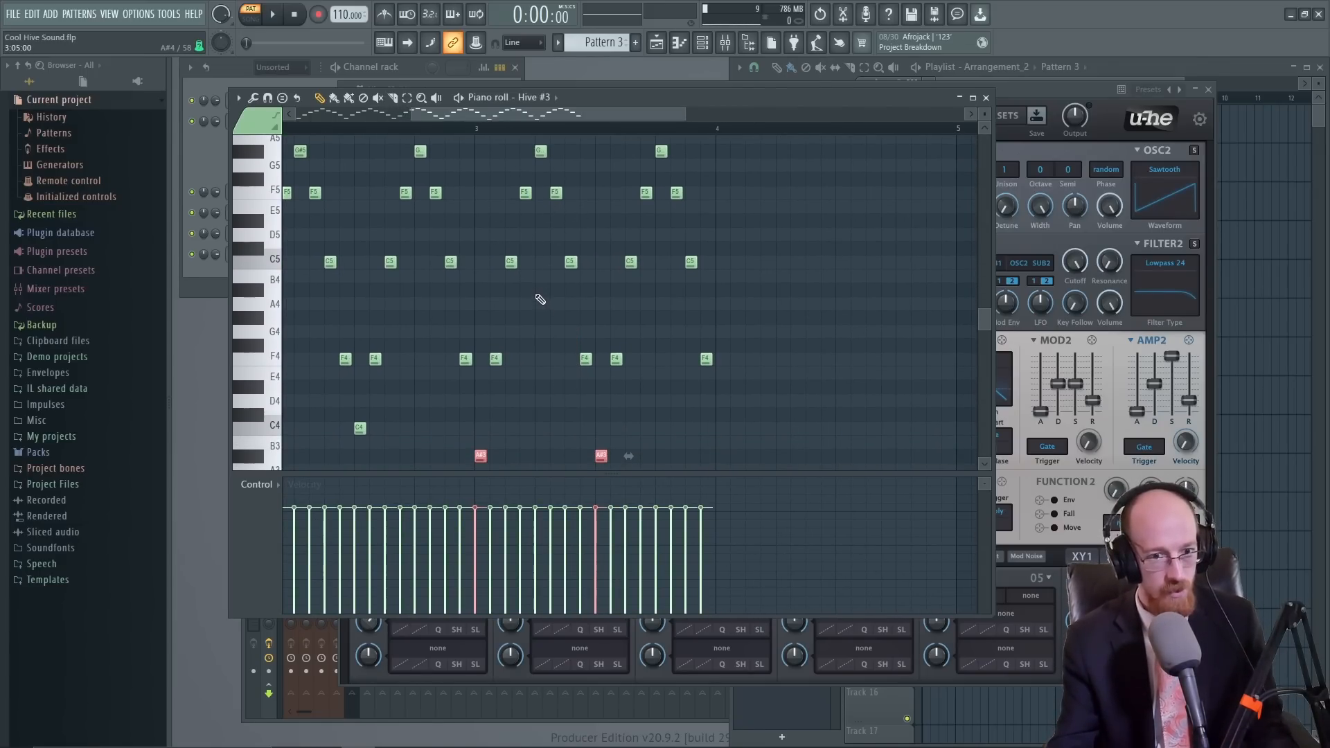
Lower bar 3's C5 notes to A#4 and its F5 notes to D5.
{"action": "left_click_drag", "start_coordinate": [484, 356], "coordinate": [717, 377]}
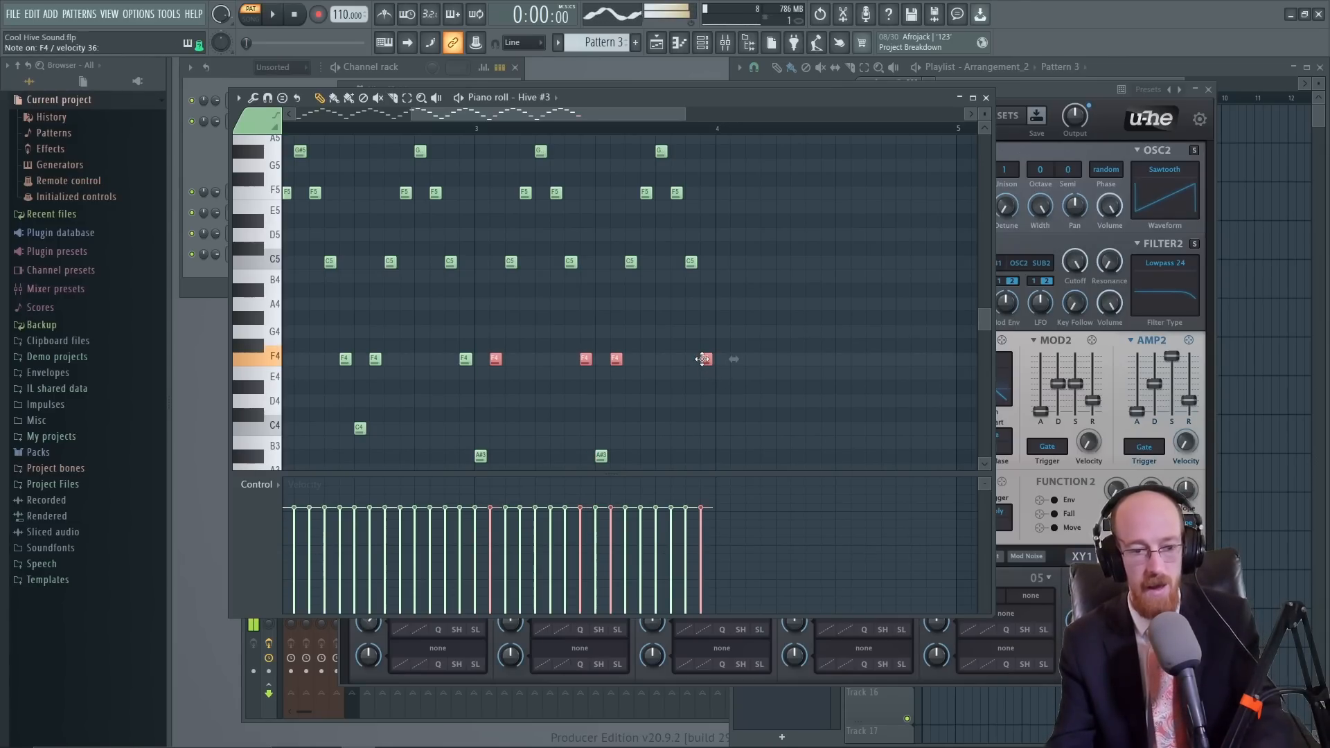
{"action": "left_click_drag", "start_coordinate": [492, 243], "coordinate": [692, 296]}
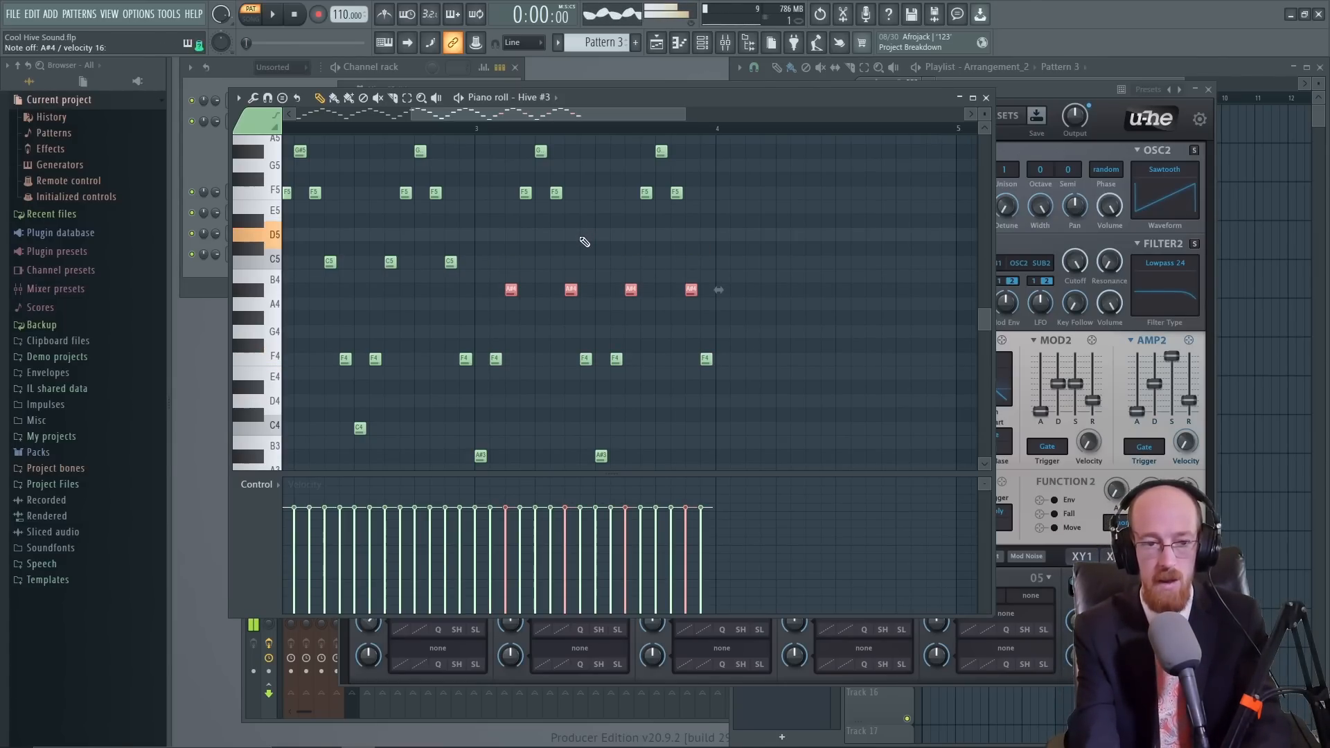
{"action": "mouse_move", "coordinate": [508, 185]}
{"action": "left_mouse_down"}
{"action": "mouse_move", "coordinate": [656, 219]}
{"action": "mouse_move", "coordinate": [685, 206]}
{"action": "mouse_move", "coordinate": [677, 239]}
{"action": "left_mouse_up"}
{"action": "left_click", "coordinate": [680, 248]}
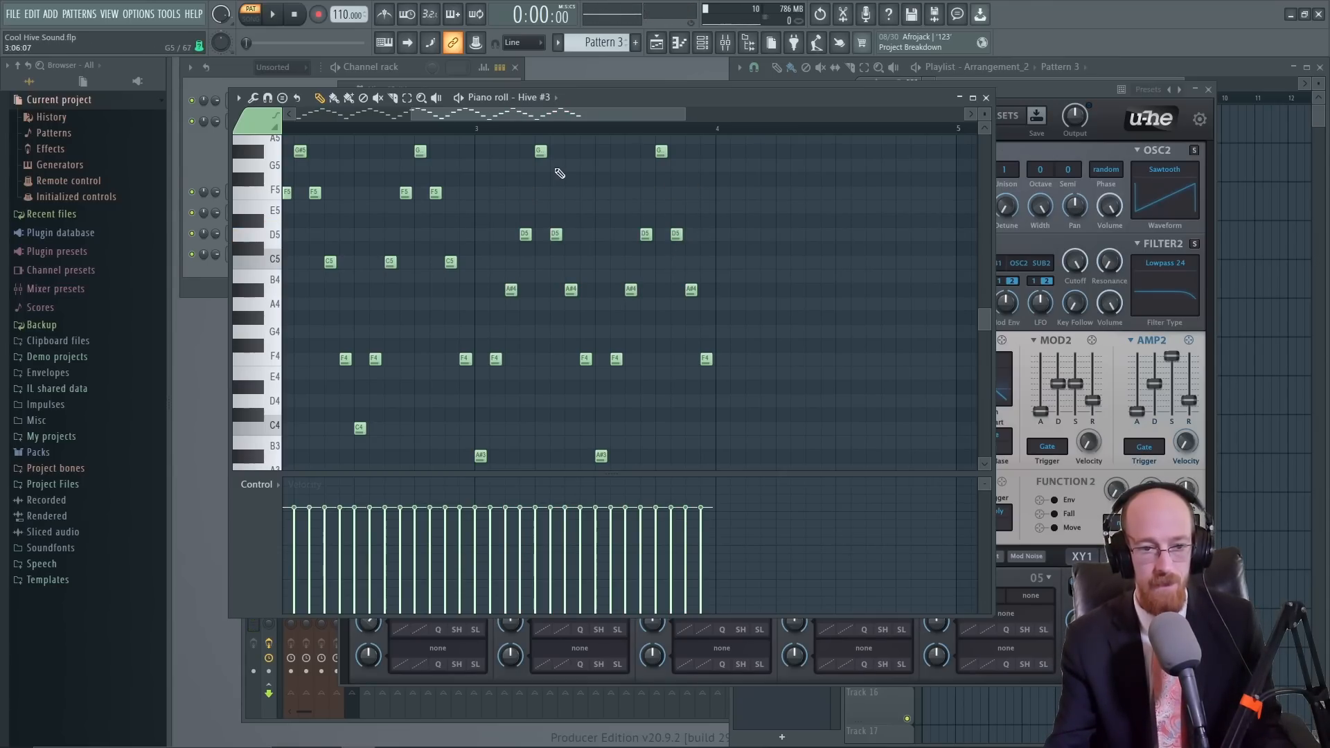
Raise the two G#5 notes in bar 3 to A#5.
{"action": "scroll", "coordinate": [569, 187], "scroll_direction": "up", "scroll_amount": 1}
{"action": "left_click_drag", "start_coordinate": [529, 187], "coordinate": [657, 162]}
{"action": "left_click", "coordinate": [648, 212]}
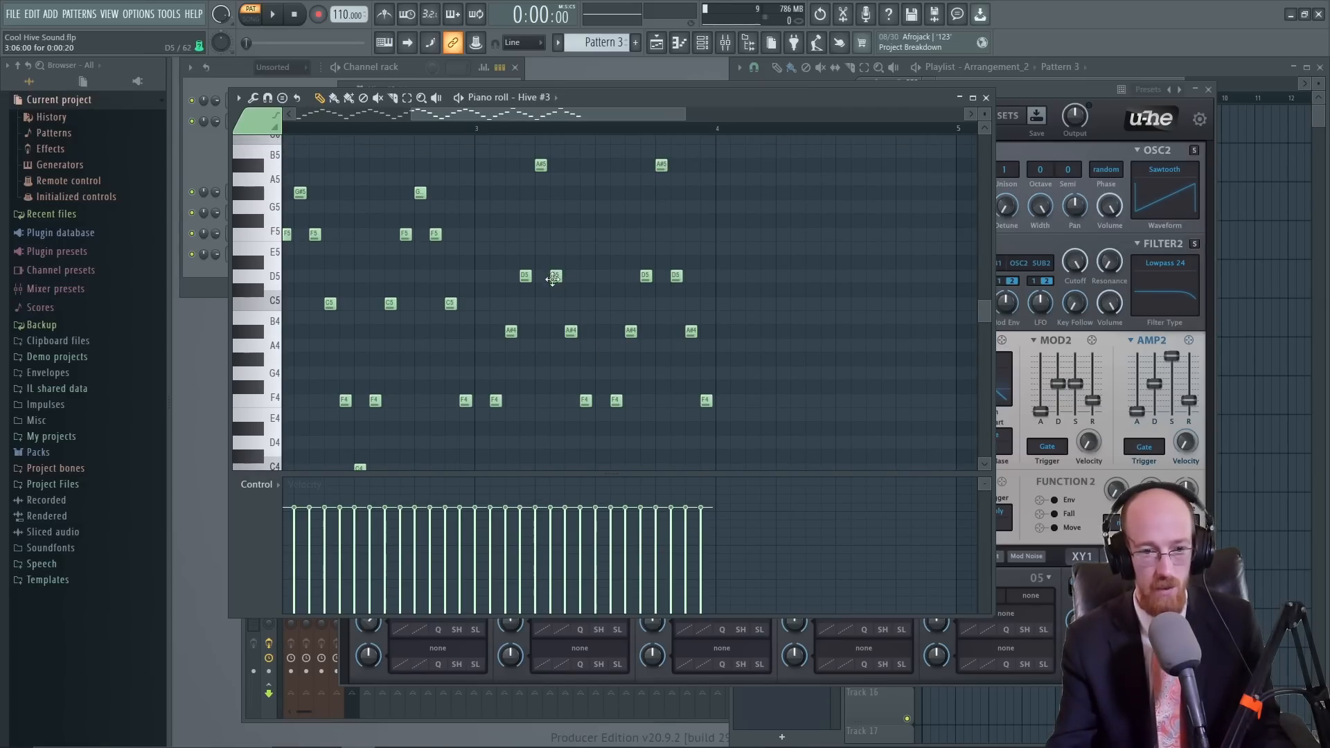
In the descending part of both bar 3 runs, raise D5 to F5, A#4 to D5 and F4 to A#4.
{"action": "left_click_drag", "start_coordinate": [554, 276], "coordinate": [556, 234]}
{"action": "left_click_drag", "start_coordinate": [571, 331], "coordinate": [571, 275]}
{"action": "left_click_drag", "start_coordinate": [585, 401], "coordinate": [586, 330]}
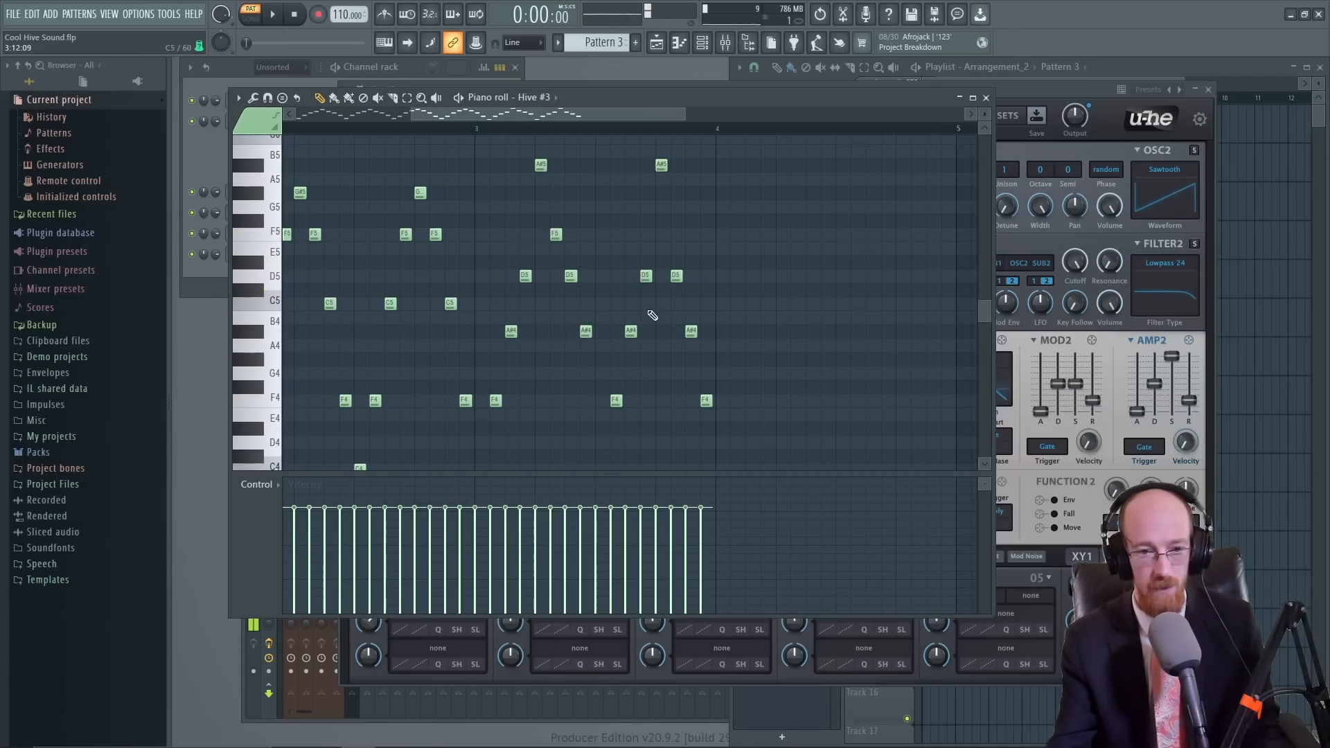
{"action": "left_click_drag", "start_coordinate": [677, 276], "coordinate": [676, 235]}
{"action": "left_click_drag", "start_coordinate": [691, 331], "coordinate": [691, 276]}
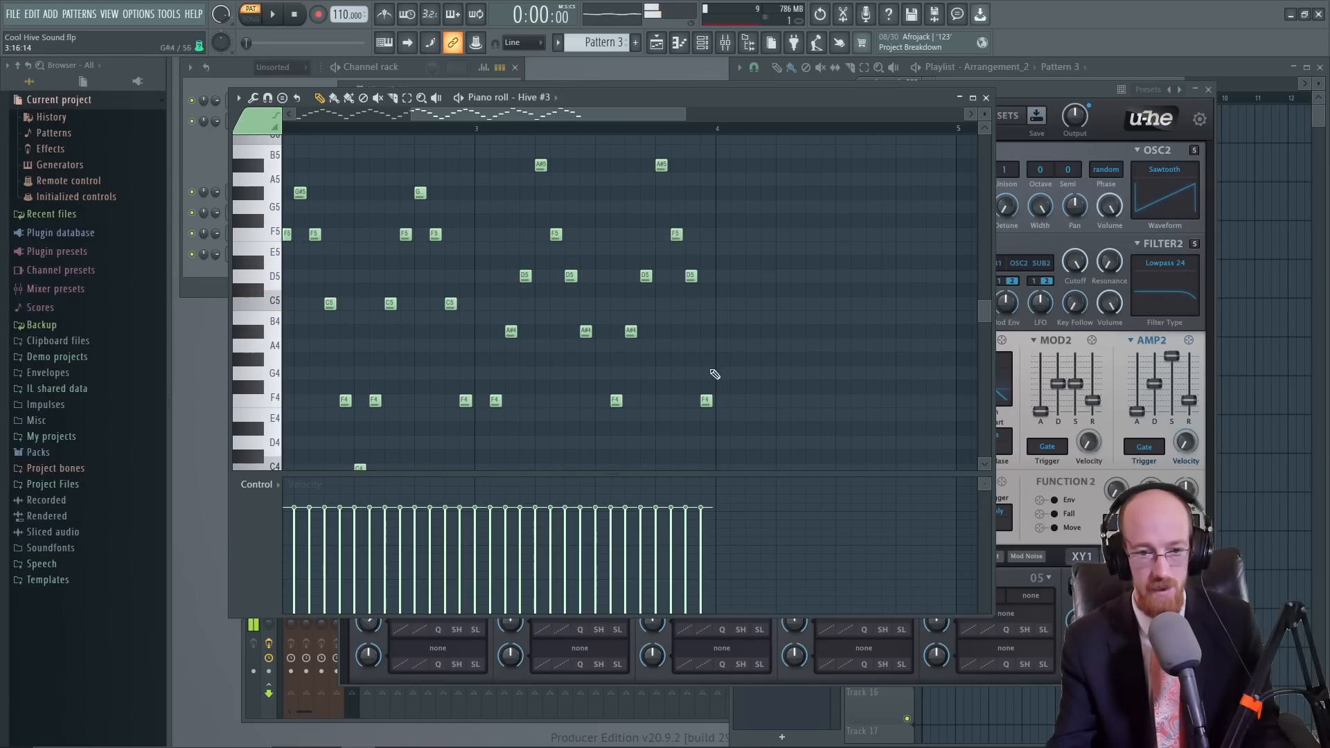
{"action": "left_click_drag", "start_coordinate": [707, 399], "coordinate": [707, 331]}
Audition the edited arpeggio from the start of bar 3.
{"action": "left_click_drag", "start_coordinate": [591, 263], "coordinate": [675, 234]}
{"action": "left_click_drag", "start_coordinate": [621, 147], "coordinate": [689, 312]}
{"action": "left_click", "coordinate": [643, 342], "text": "ctrl"}
{"action": "left_click_drag", "start_coordinate": [614, 205], "coordinate": [705, 222]}
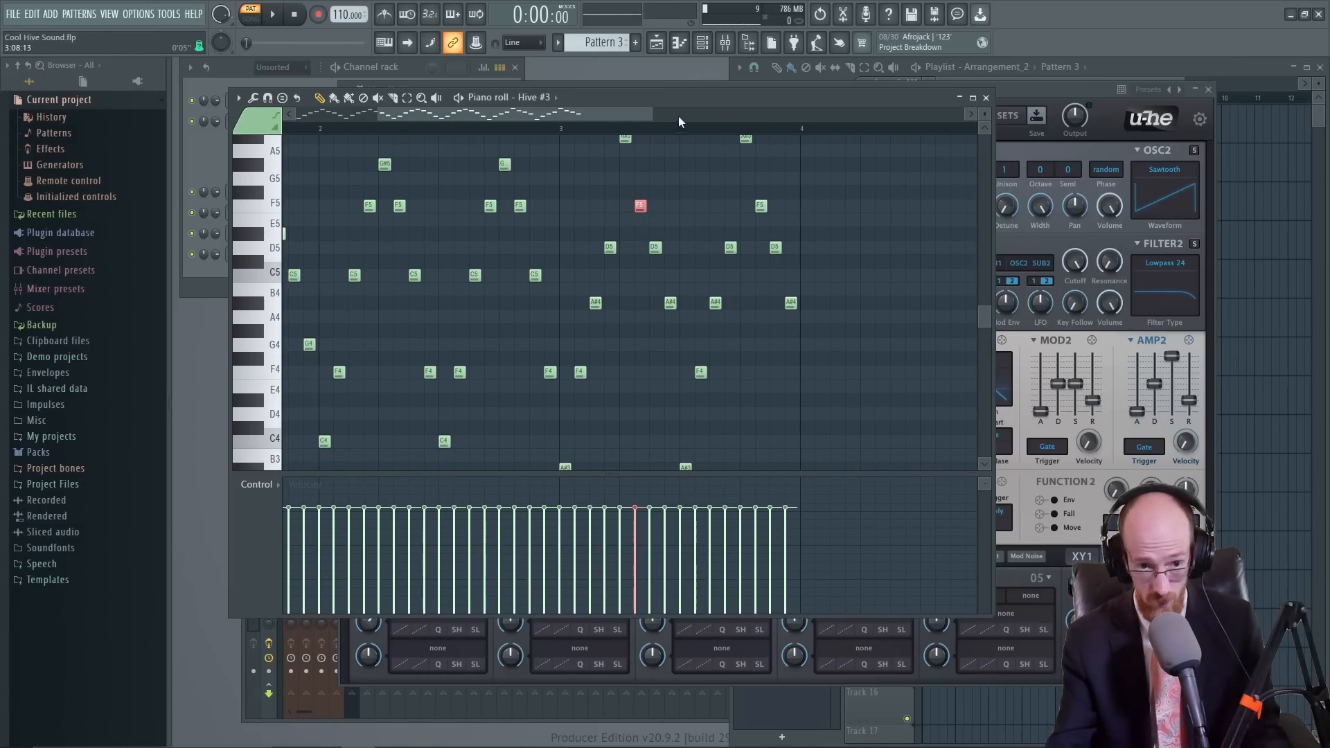
{"action": "left_click", "coordinate": [558, 125]}
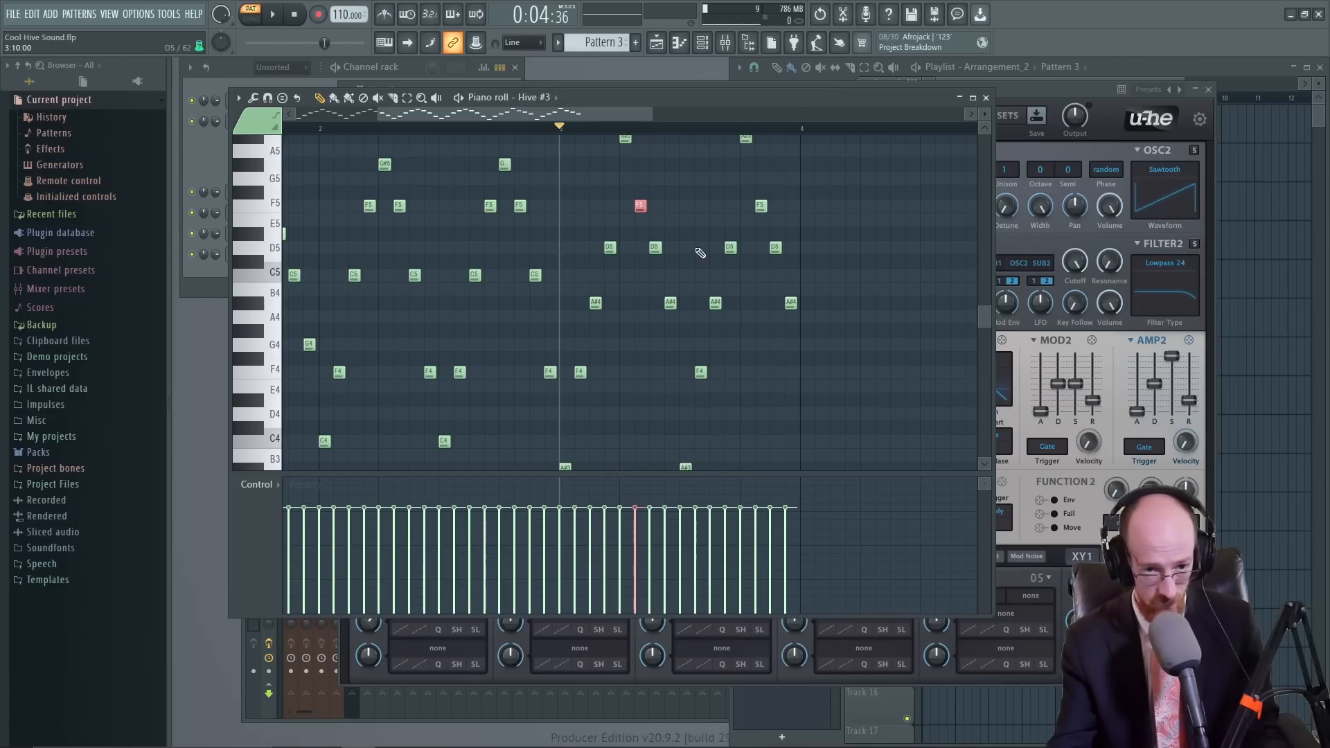
{"action": "scroll", "coordinate": [697, 249], "scroll_direction": "down", "scroll_amount": 1}
{"action": "left_click_drag", "start_coordinate": [686, 210], "coordinate": [656, 232]}
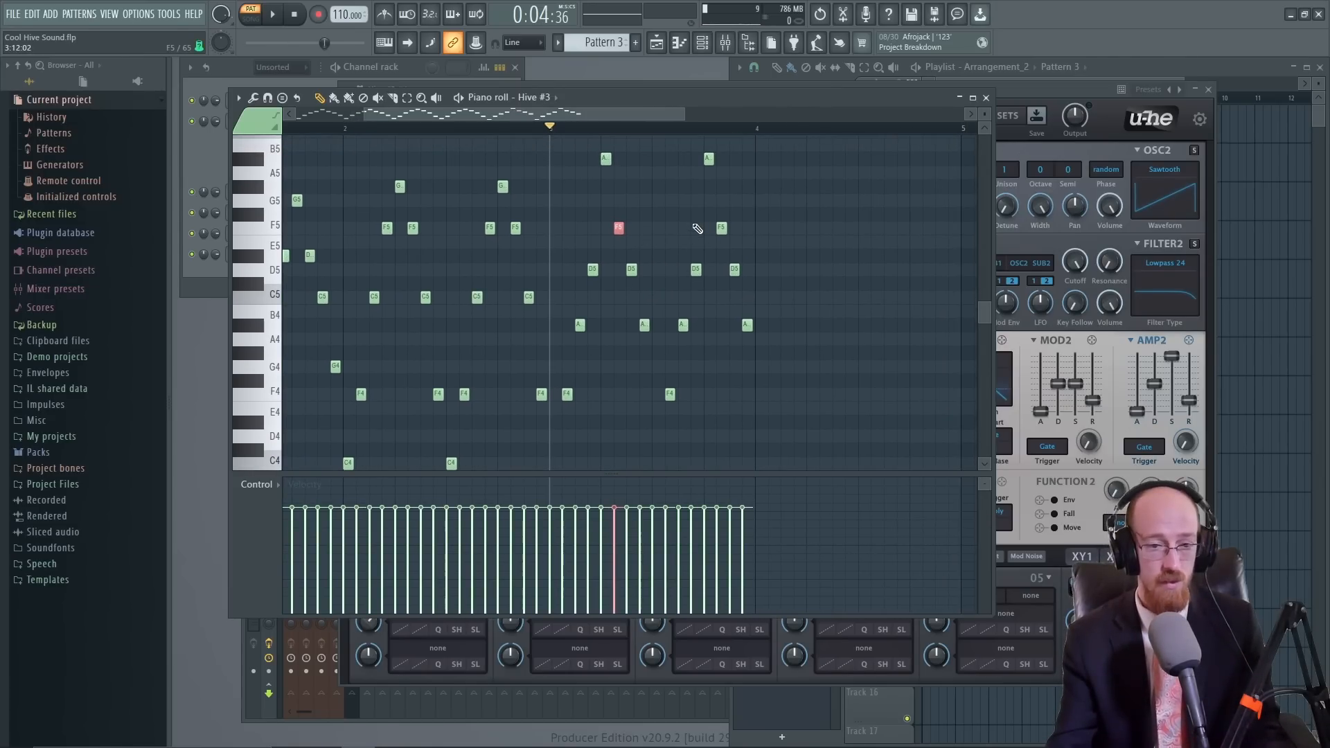
{"action": "key", "text": "space"}
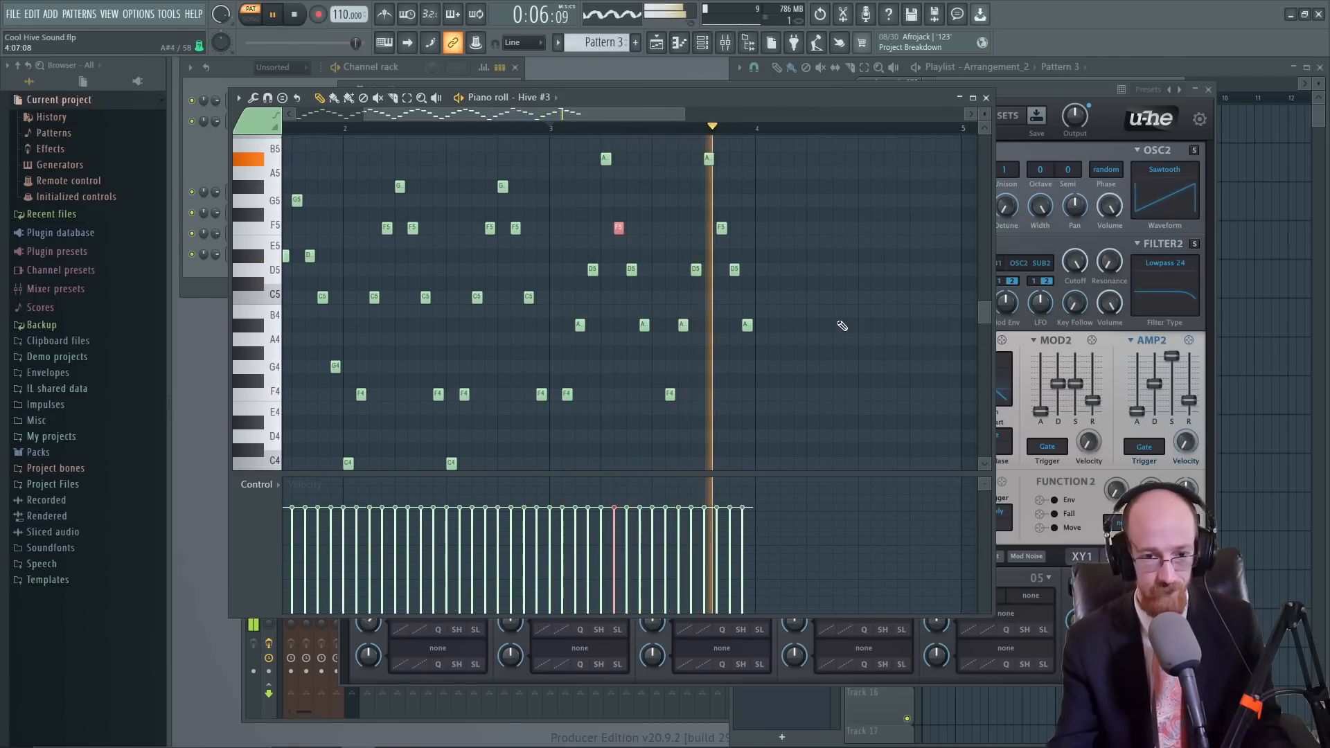
{"action": "key", "text": "space"}
Duplicate bar 3's notes into bar 4 using a one-bar time selection, and clear the selection.
{"action": "left_click_drag", "start_coordinate": [542, 131], "coordinate": [746, 173]}
{"action": "key", "text": "ctrl+b"}
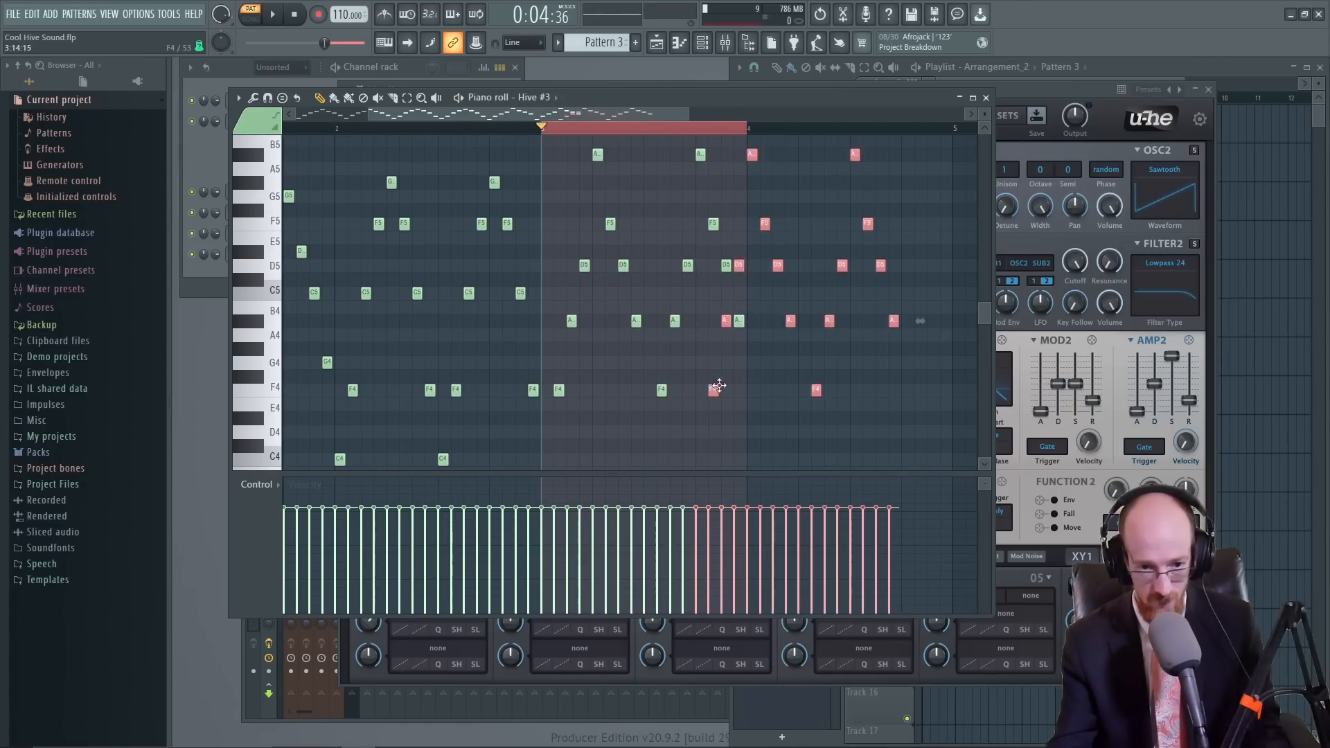
{"action": "key", "text": "ctrl+d"}
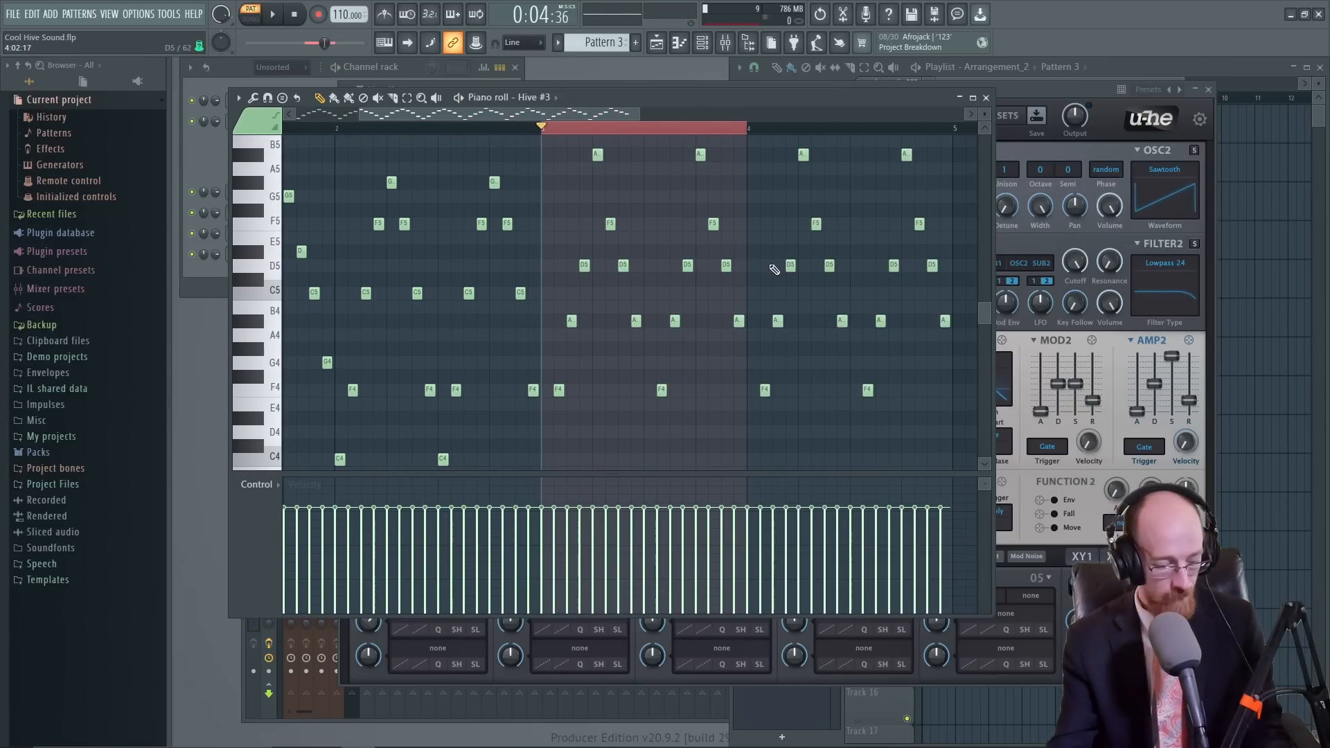
{"action": "key", "text": "ctrl+d"}
Move the two A#3 notes in bar 4 down to G3.
{"action": "left_click_drag", "start_coordinate": [844, 346], "coordinate": [666, 286]}
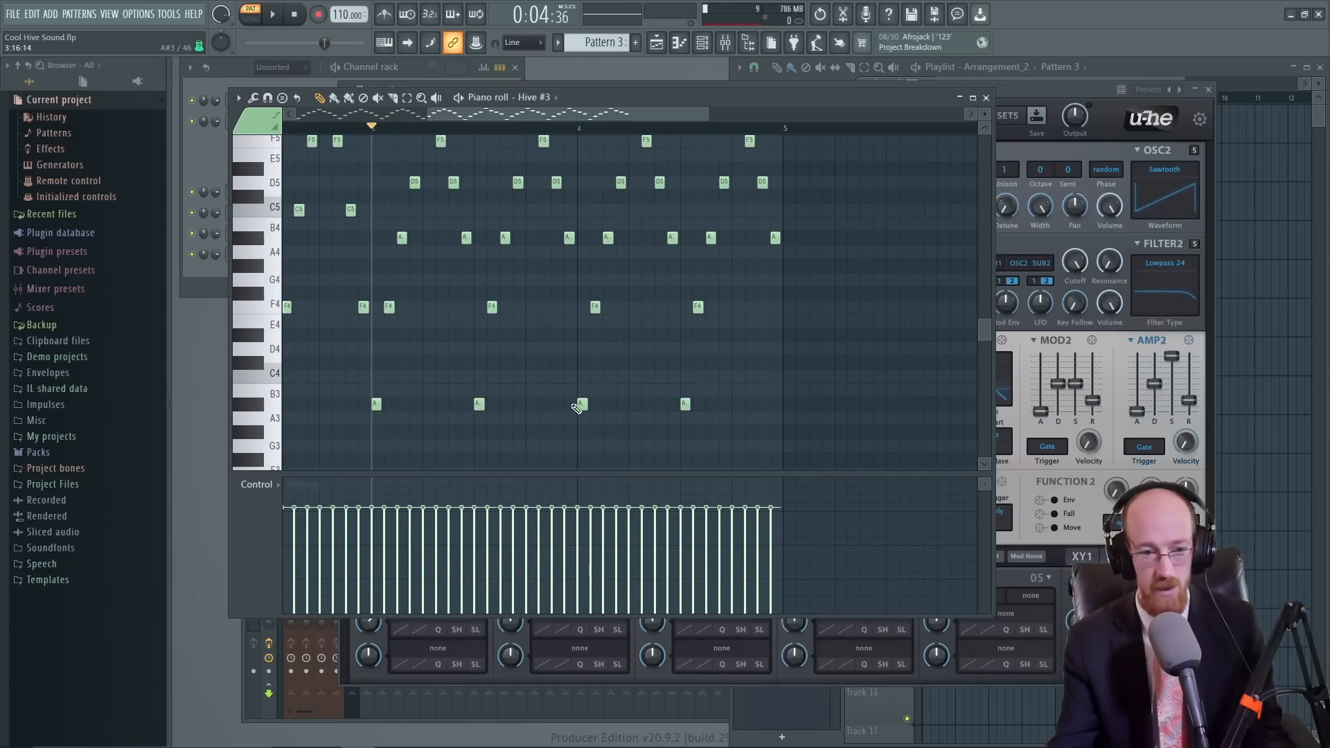
{"action": "left_click_drag", "start_coordinate": [572, 400], "coordinate": [681, 459]}
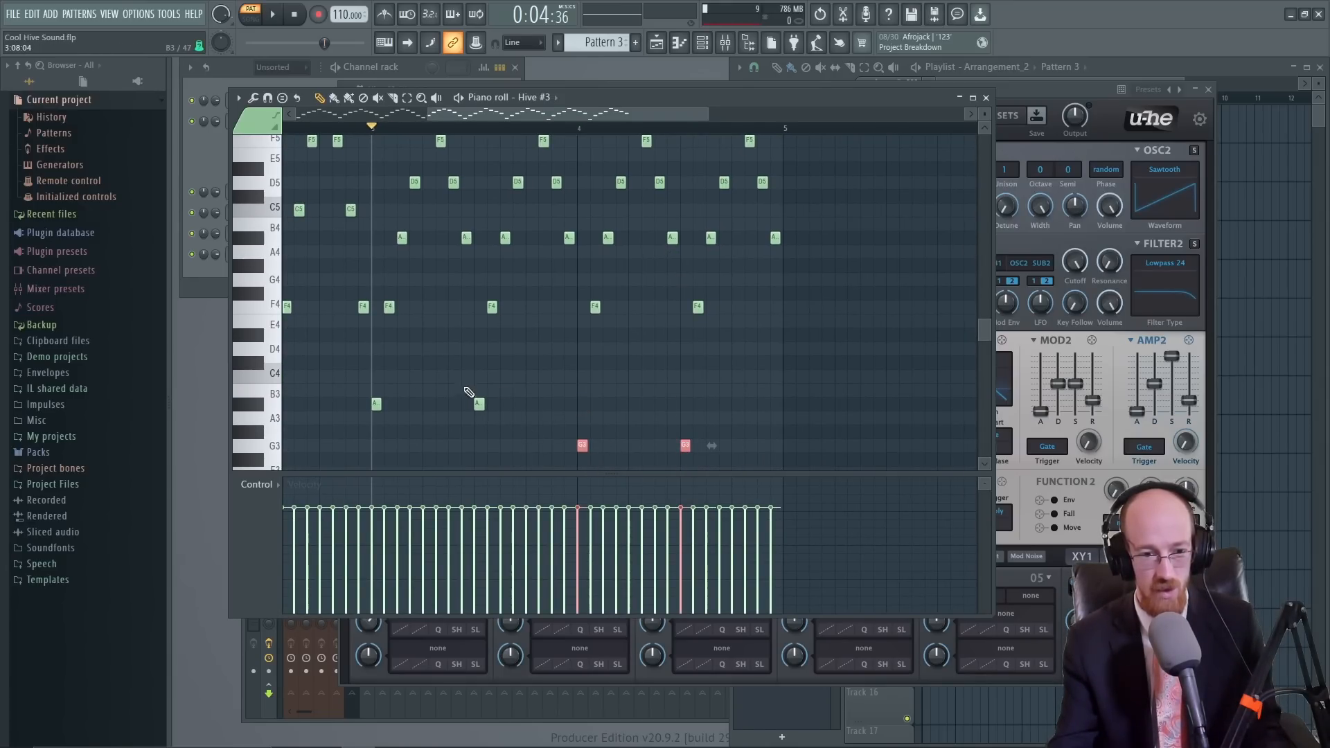
Move the two F4 notes in bar 4 down to D4.
{"action": "left_click_drag", "start_coordinate": [465, 390], "coordinate": [567, 450]}
{"action": "left_click_drag", "start_coordinate": [801, 428], "coordinate": [550, 336]}
{"action": "left_click_drag", "start_coordinate": [669, 362], "coordinate": [603, 439]}
{"action": "mouse_move", "coordinate": [585, 338]}
{"action": "left_mouse_down"}
{"action": "mouse_move", "coordinate": [625, 356]}
{"action": "mouse_move", "coordinate": [740, 356]}
{"action": "left_mouse_up"}
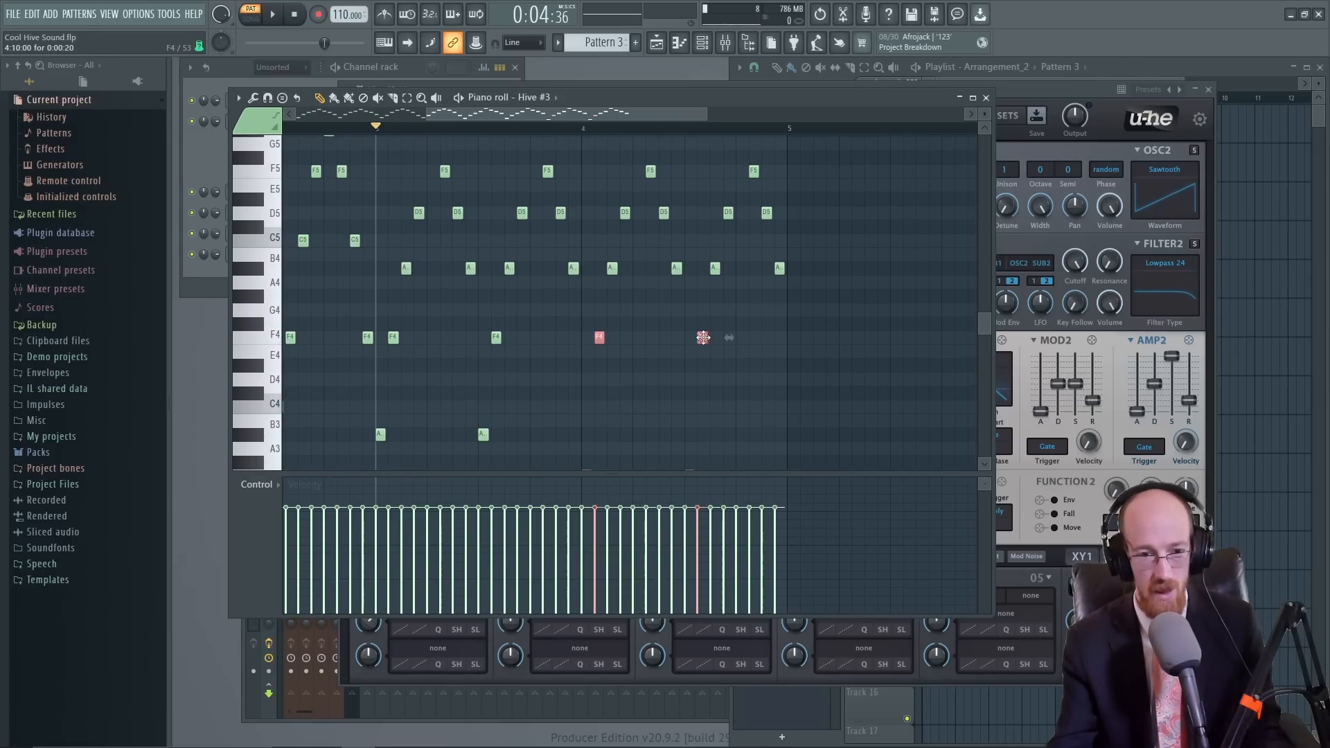
{"action": "left_click_drag", "start_coordinate": [699, 339], "coordinate": [617, 345]}
Raise the two F5 notes in bar 4 to G5 and audition the arpeggio.
{"action": "scroll", "coordinate": [568, 346], "scroll_direction": "right", "scroll_amount": 2}
{"action": "scroll", "coordinate": [580, 404], "scroll_direction": "up", "scroll_amount": 4}
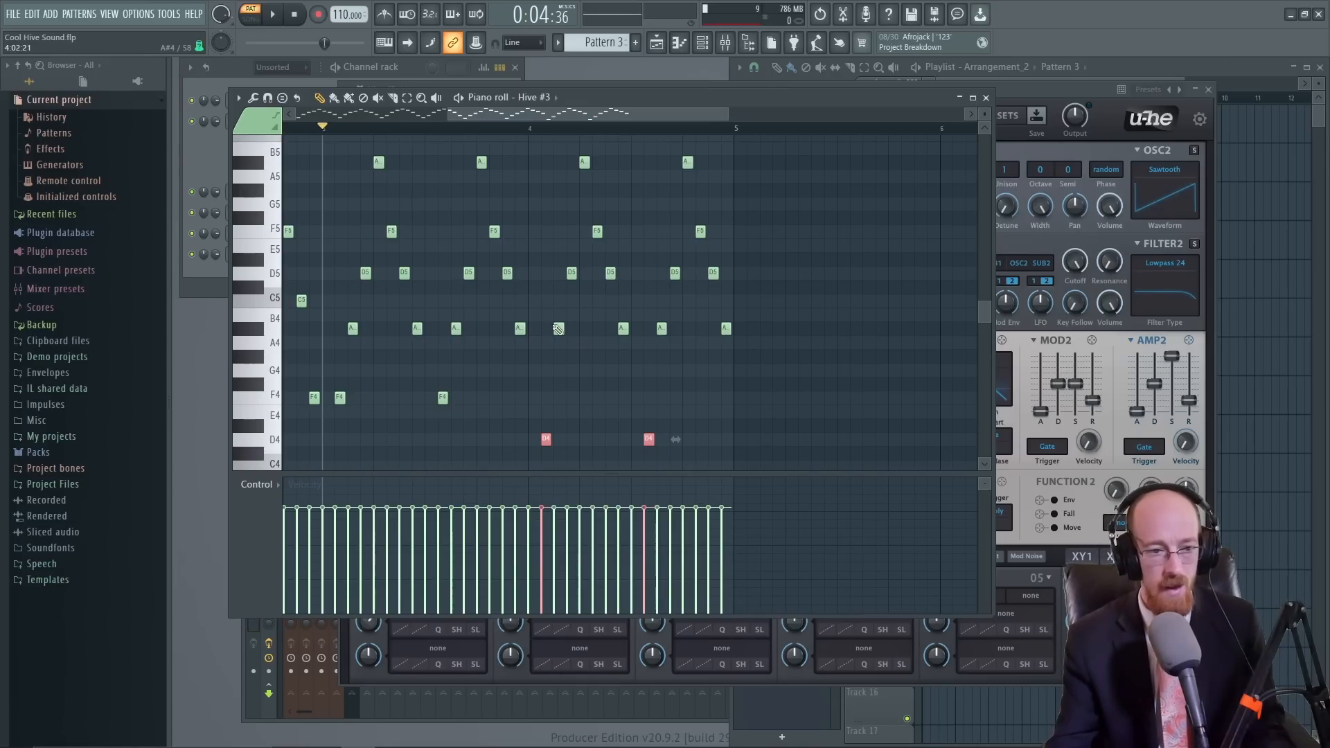
{"action": "scroll", "coordinate": [582, 322], "scroll_direction": "up", "scroll_amount": 2}
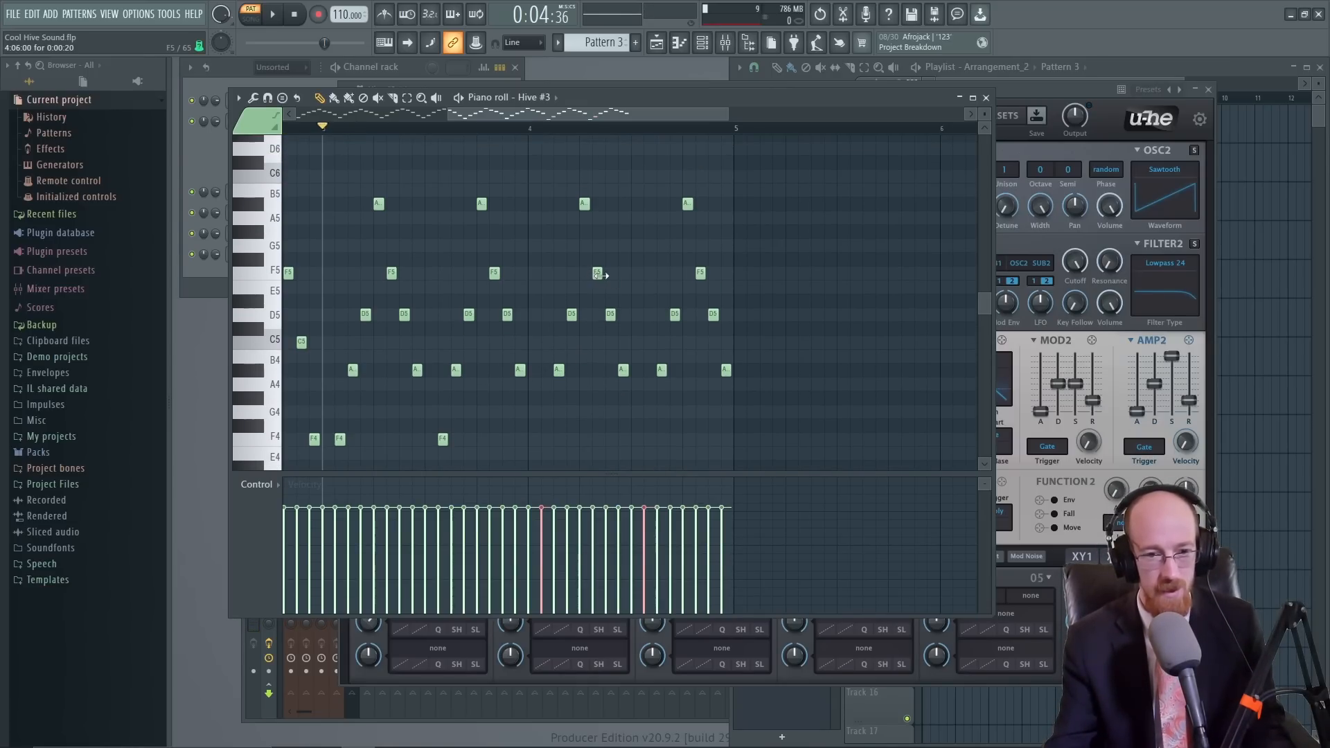
{"action": "left_click_drag", "start_coordinate": [579, 268], "coordinate": [699, 242]}
{"action": "scroll", "coordinate": [564, 300], "scroll_direction": "down", "scroll_amount": 1}
{"action": "left_click_drag", "start_coordinate": [633, 296], "coordinate": [644, 268]}
{"action": "key", "text": "space"}
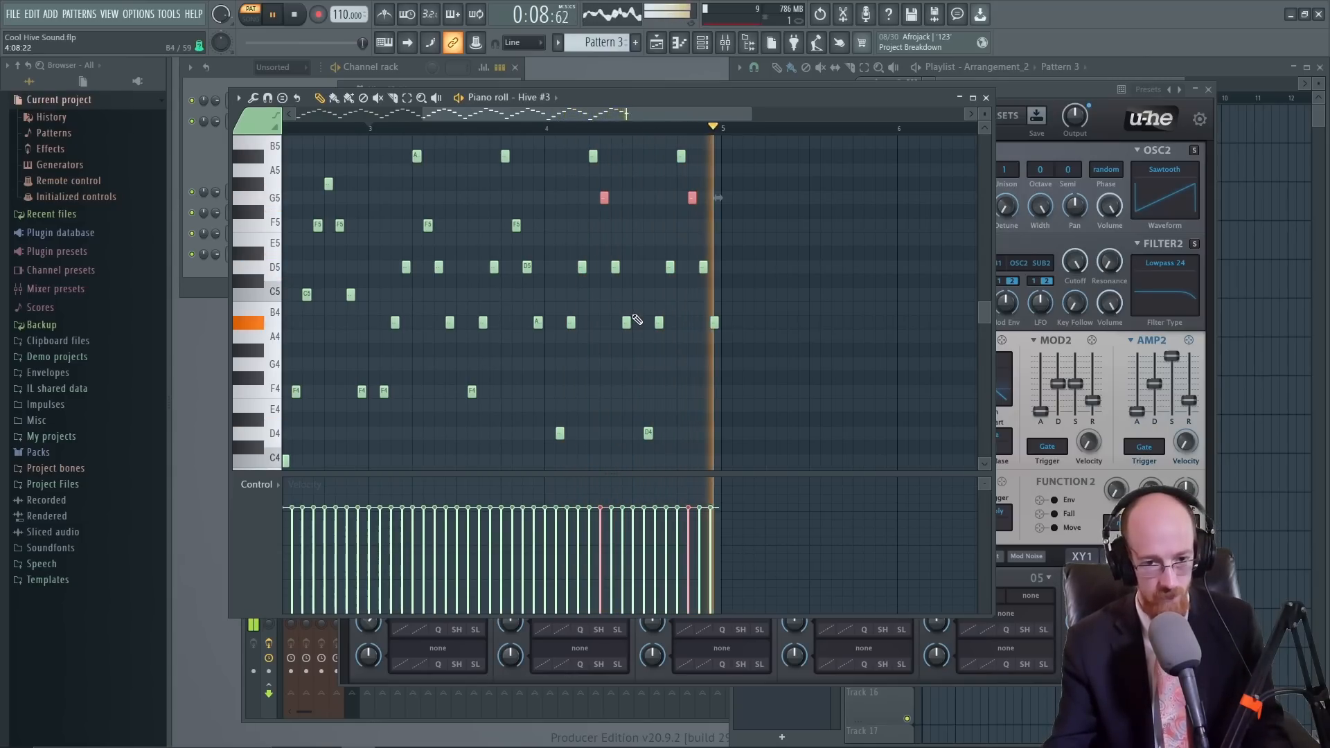
{"action": "key", "text": "space"}
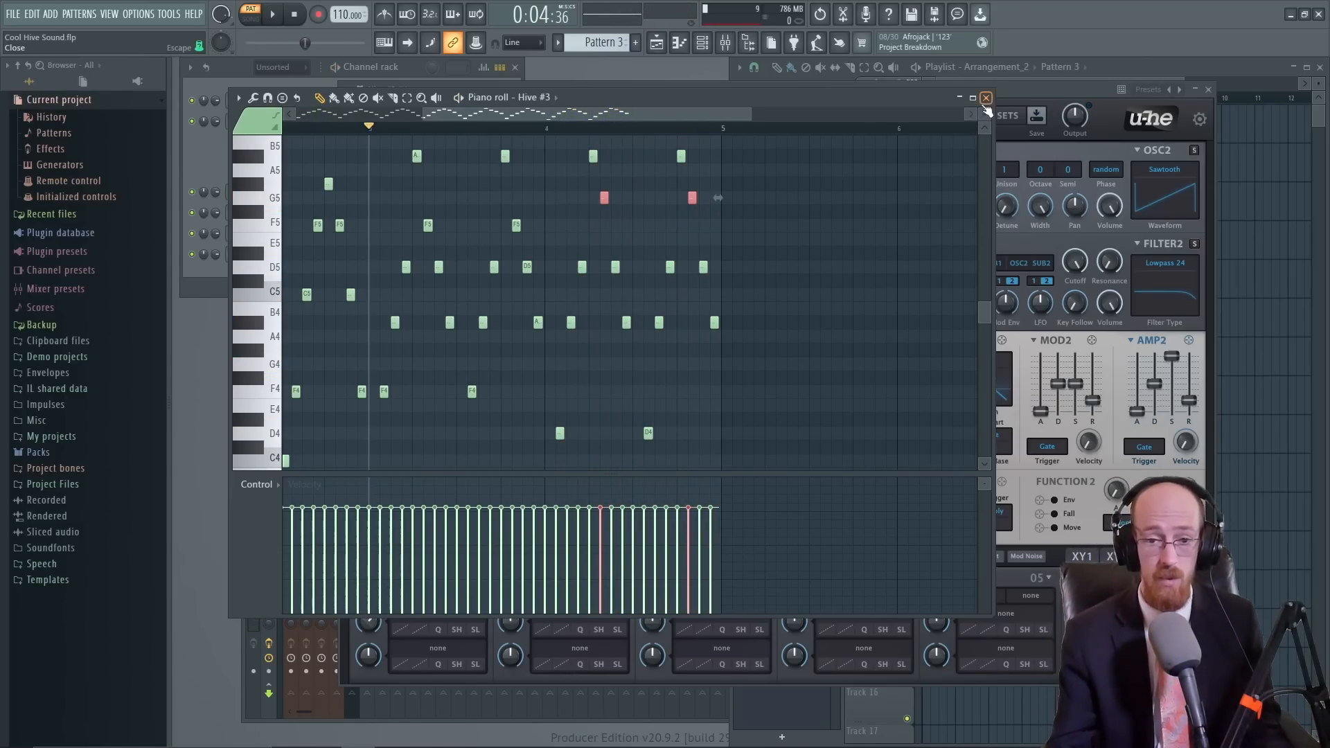
Try raising the A#4 notes in bar 4 to B4 and the two A#5 notes to B5.
{"action": "left_click_drag", "start_coordinate": [672, 248], "coordinate": [787, 271]}
{"action": "left_click", "coordinate": [740, 229], "text": "ctrl"}
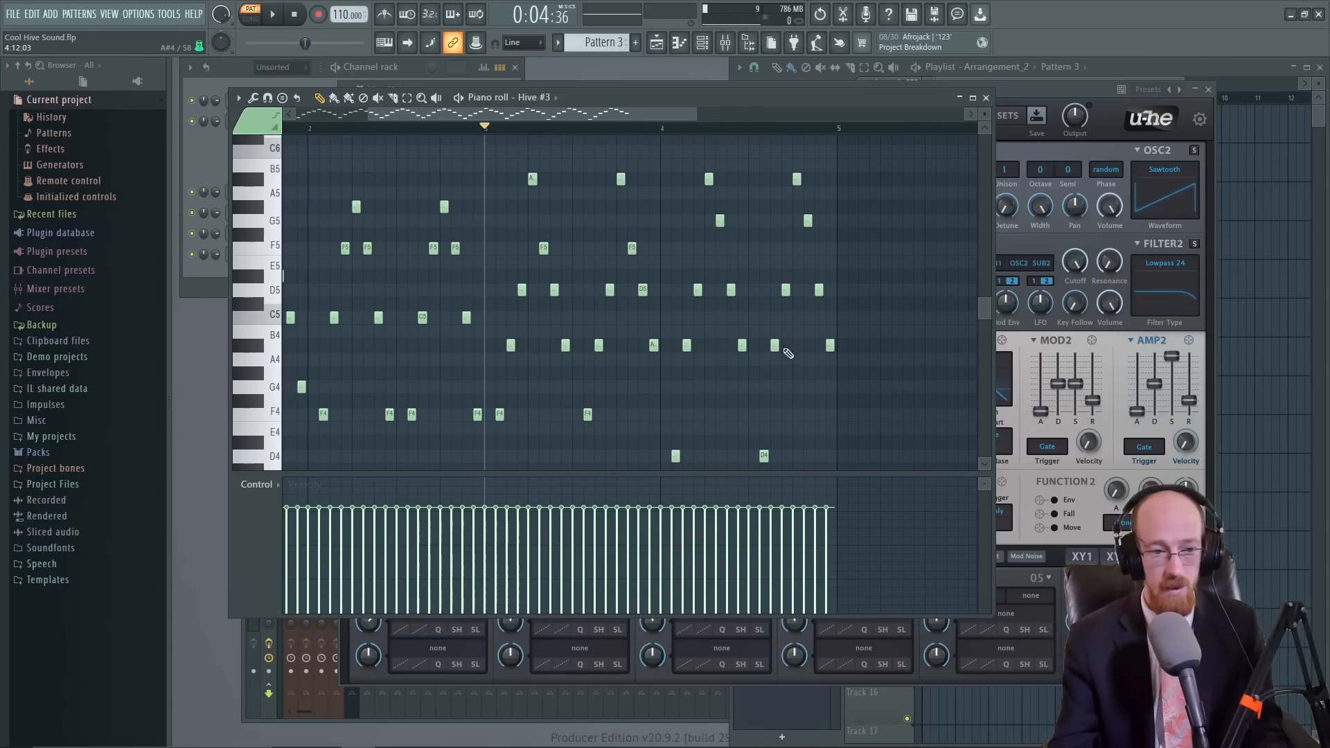
{"action": "left_click_drag", "start_coordinate": [767, 348], "coordinate": [872, 345]}
{"action": "left_click_drag", "start_coordinate": [715, 328], "coordinate": [867, 329]}
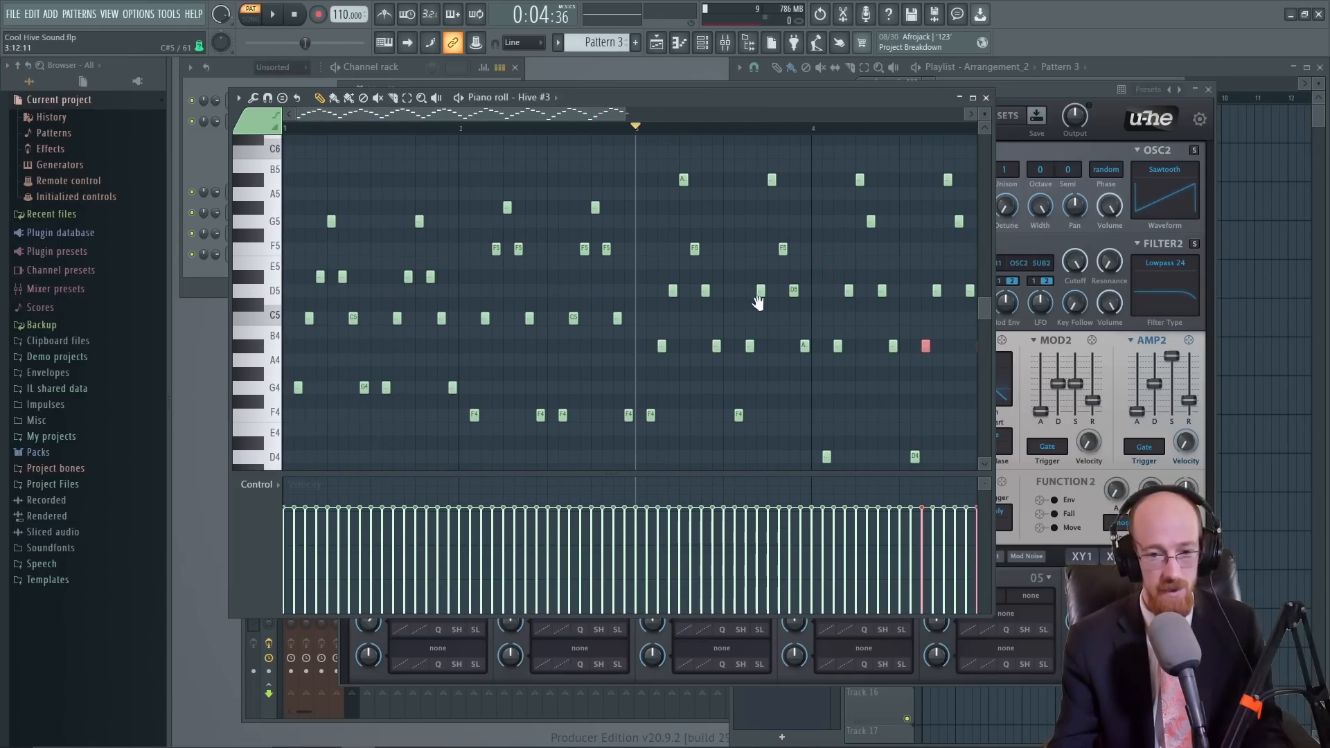
{"action": "left_click_drag", "start_coordinate": [760, 303], "coordinate": [437, 296]}
{"action": "left_click_drag", "start_coordinate": [499, 334], "coordinate": [658, 321]}
{"action": "scroll", "coordinate": [613, 249], "scroll_direction": "up", "scroll_amount": 2}
{"action": "left_click_drag", "start_coordinate": [529, 236], "coordinate": [626, 226]}
{"action": "left_click_drag", "start_coordinate": [637, 300], "coordinate": [728, 280]}
{"action": "scroll", "coordinate": [673, 353], "scroll_direction": "down", "scroll_amount": 3}
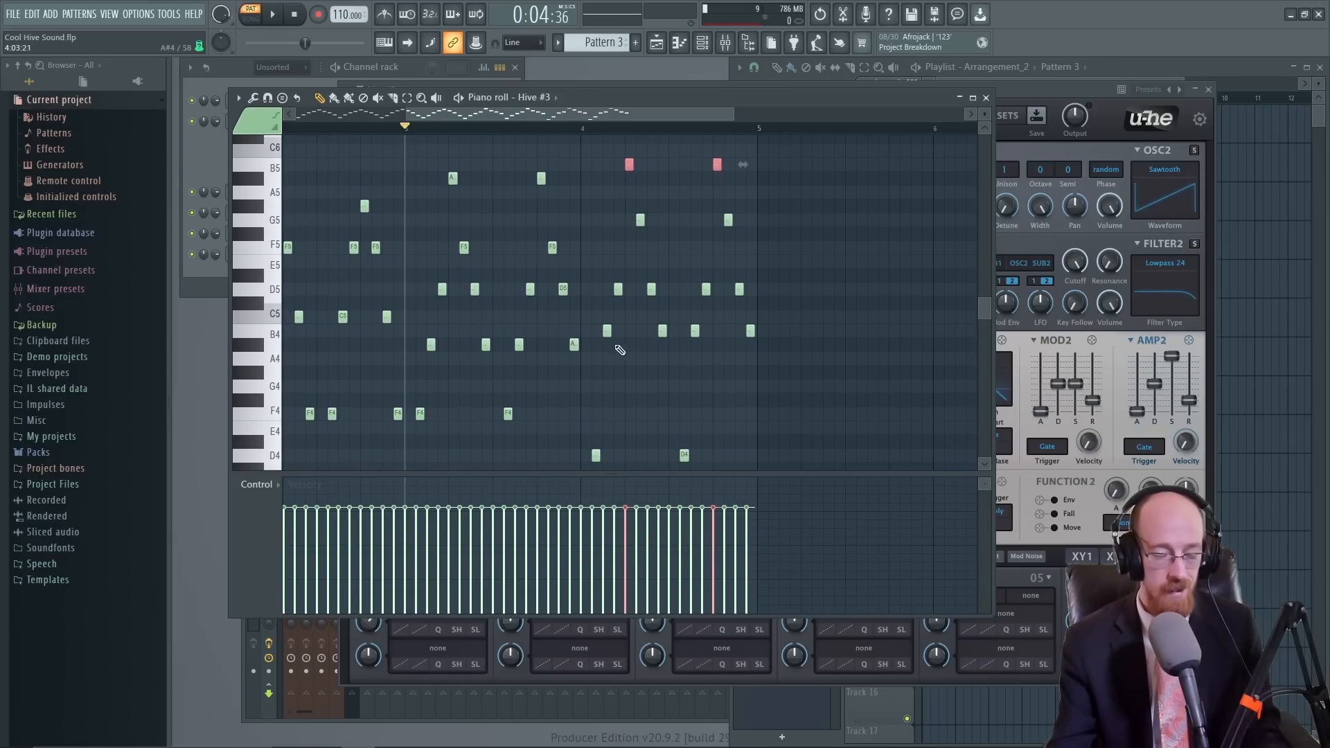
Audition the arpeggio with the raised notes in bar 4.
{"action": "left_click", "coordinate": [749, 290]}
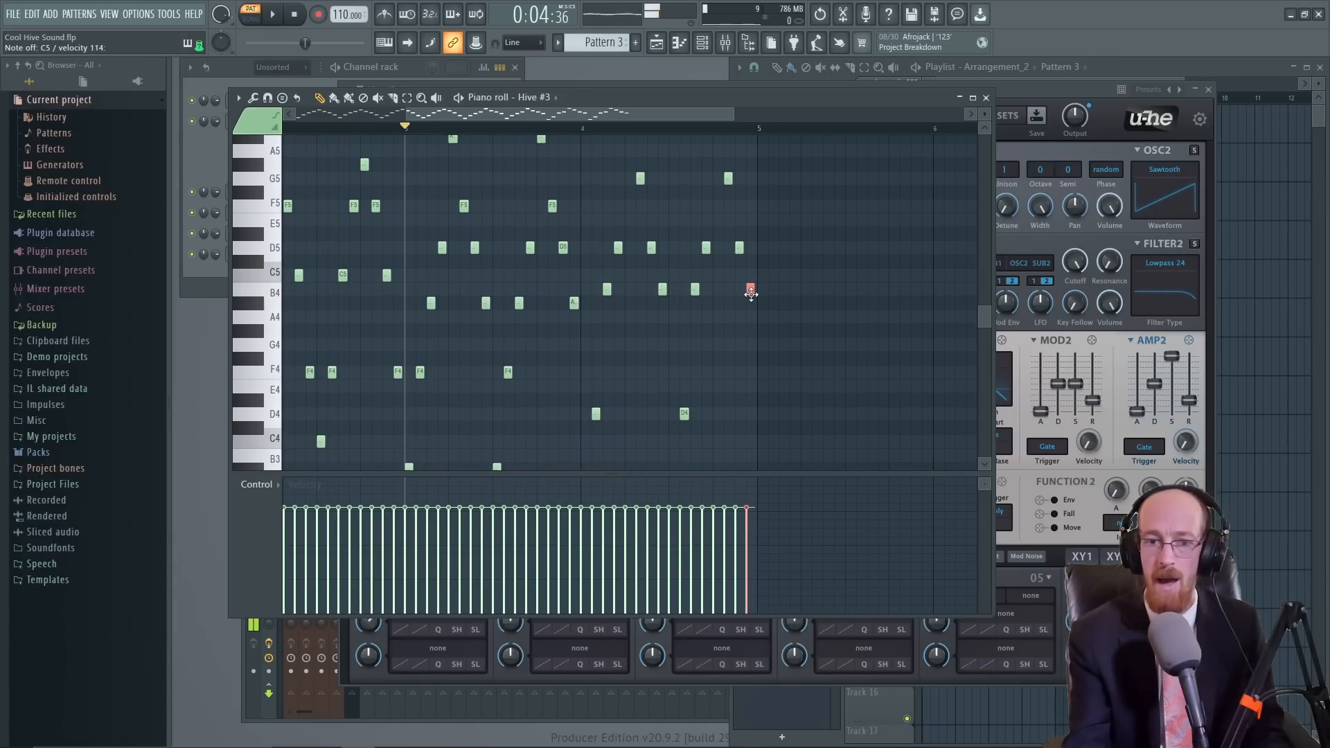
{"action": "key", "text": "space"}
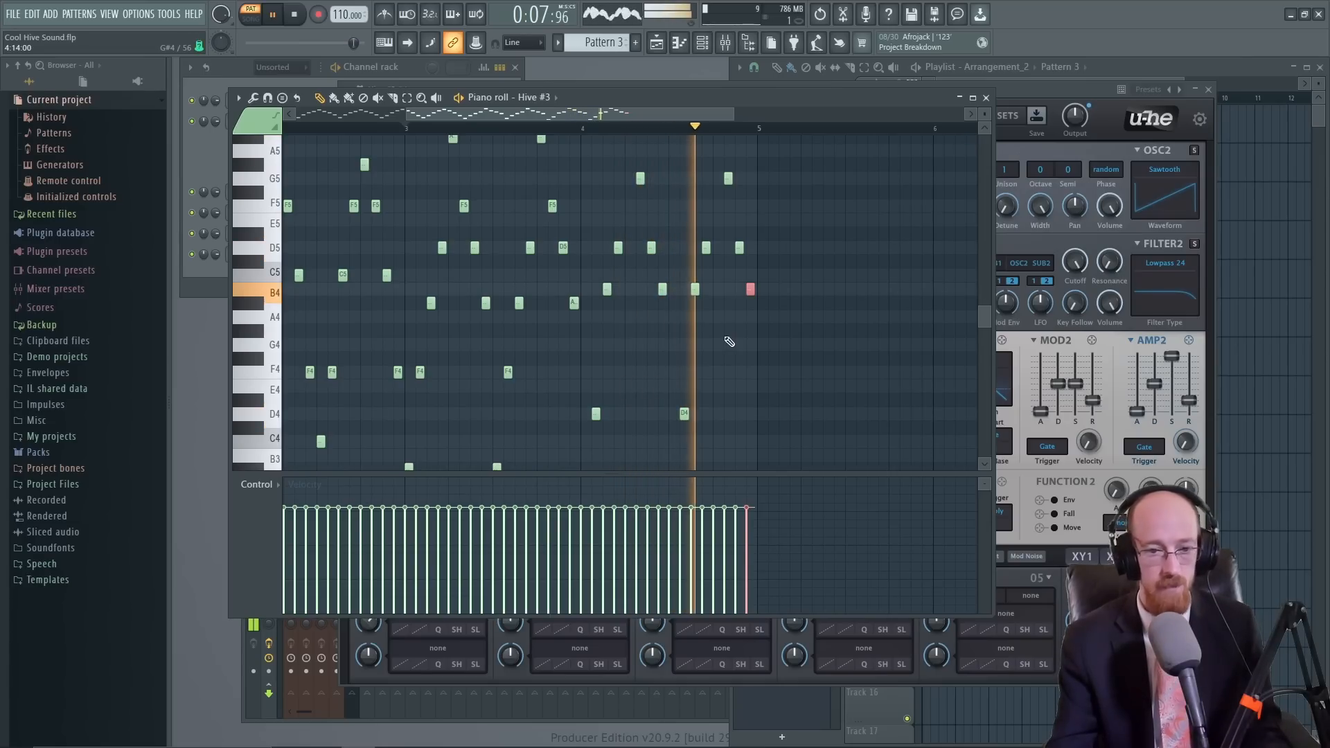
{"action": "key", "text": "space"}
Lower the B4 notes in bar 4 back to A#4 and the two B5 notes back to A#5.
{"action": "left_click_drag", "start_coordinate": [607, 289], "coordinate": [751, 305]}
{"action": "scroll", "coordinate": [741, 288], "scroll_direction": "up", "scroll_amount": 3}
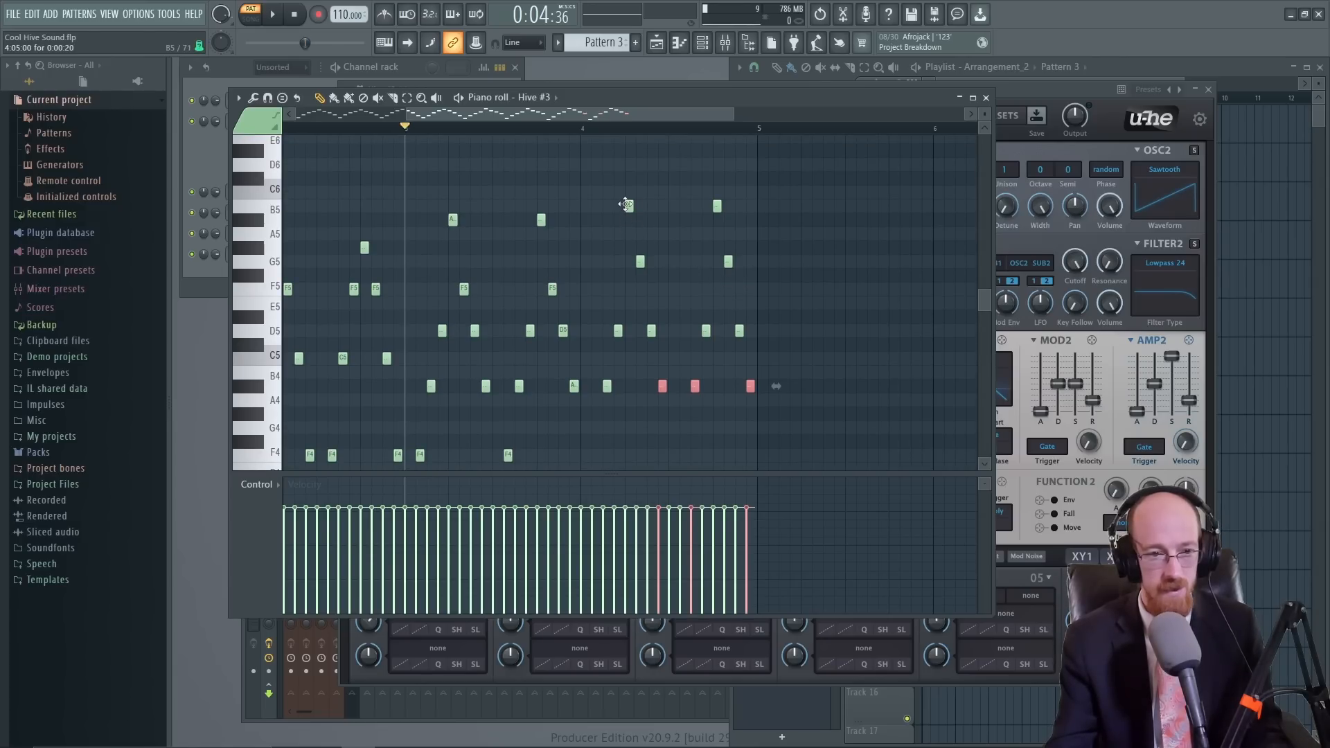
{"action": "left_click_drag", "start_coordinate": [621, 211], "coordinate": [717, 219]}
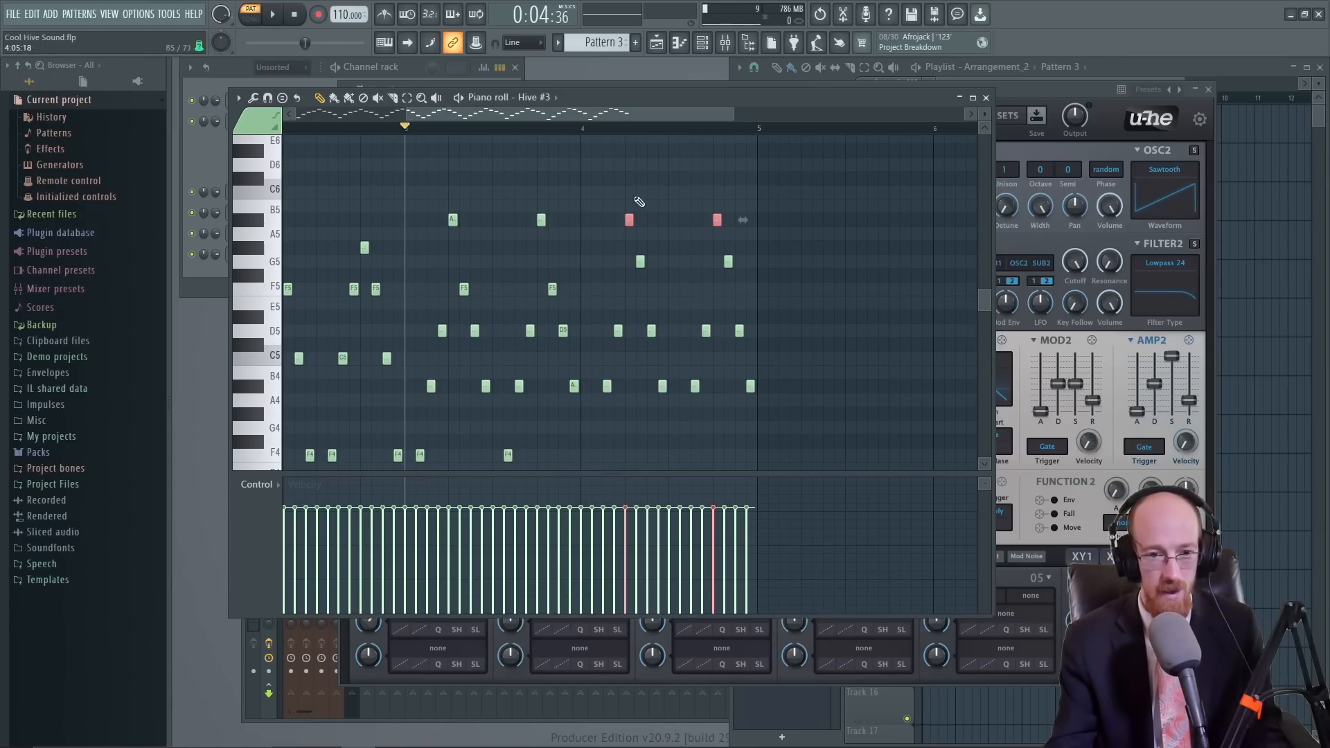
Place a Pattern 3 clip at bar 1 of Track 1 in the playlist and duplicate it to bar 5.
{"action": "left_click", "coordinate": [1158, 72]}
{"action": "left_click", "coordinate": [1046, 119]}
{"action": "left_click_drag", "start_coordinate": [1063, 122], "coordinate": [963, 125]}
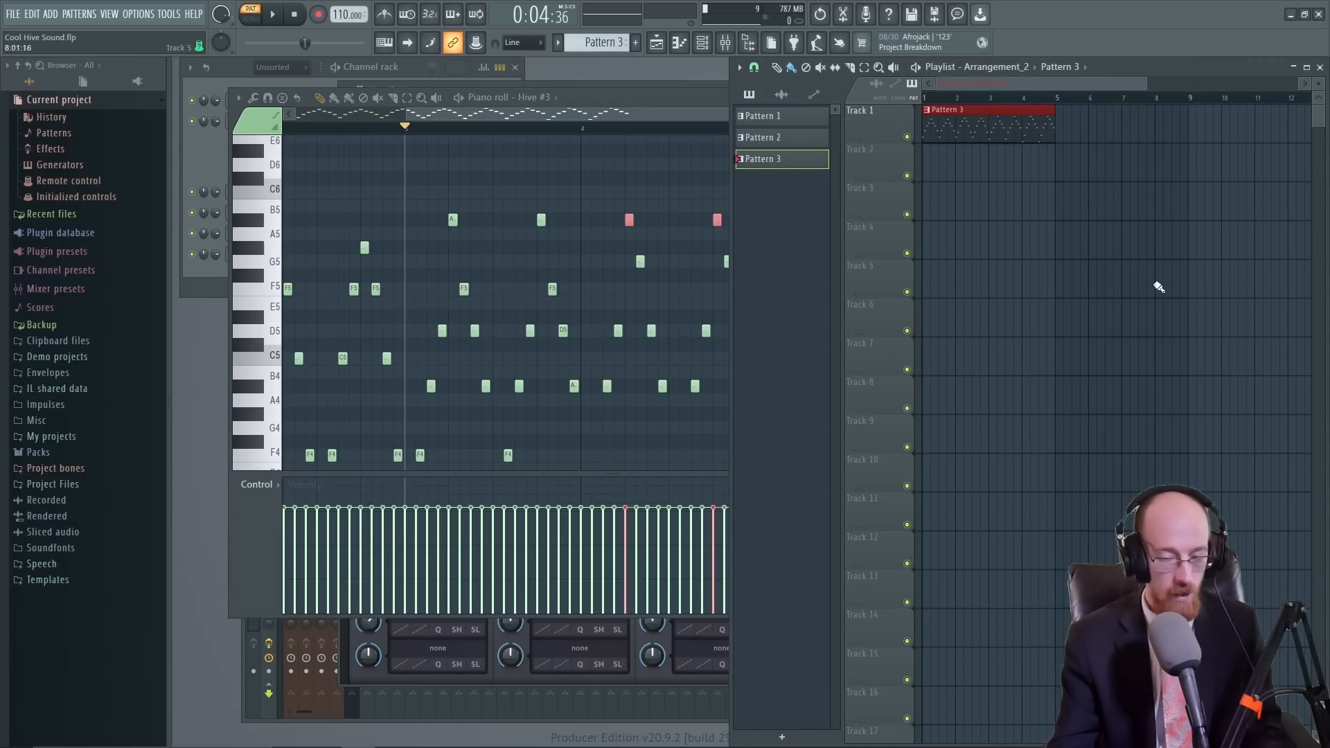
{"action": "key", "text": "ctrl+b"}
{"action": "left_click", "coordinate": [623, 116]}
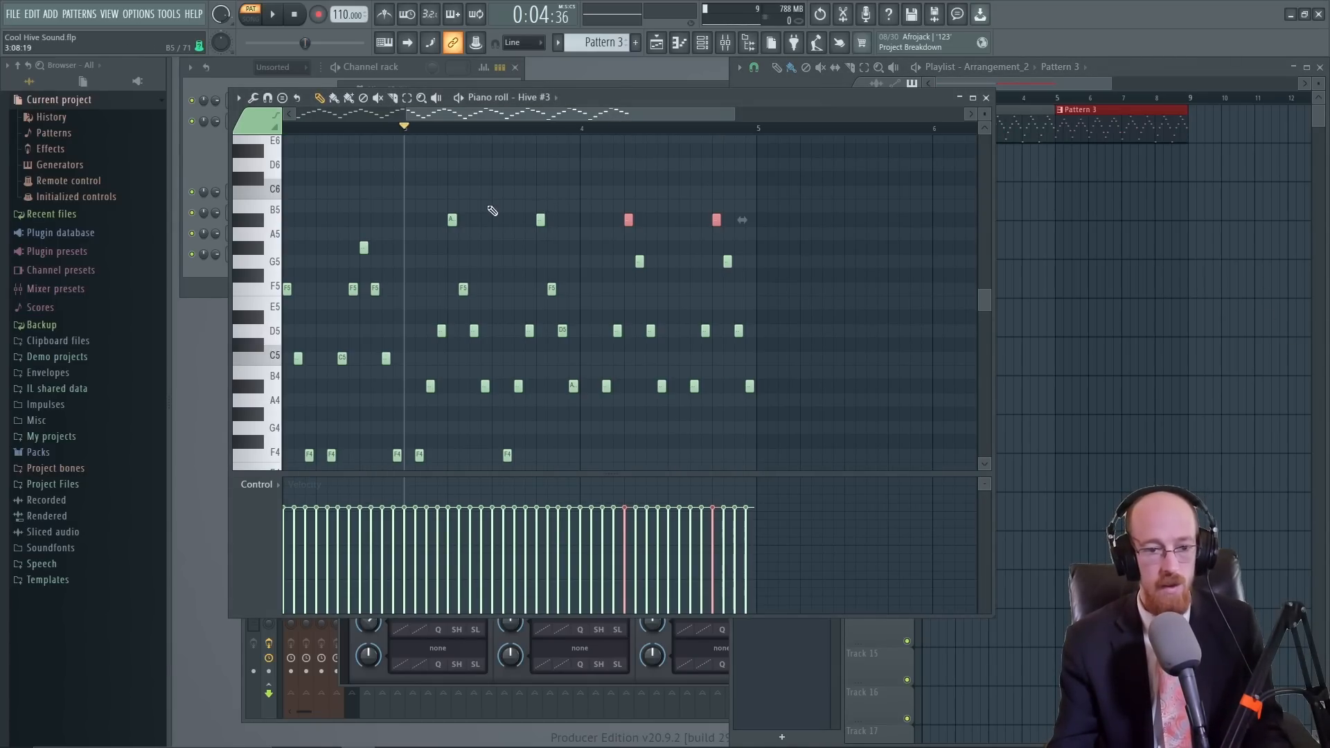
Lengthen all notes in the pattern slightly so each one overlaps the start of the following note.
{"action": "left_click_drag", "start_coordinate": [305, 234], "coordinate": [444, 245]}
{"action": "key", "text": "ctrl+a"}
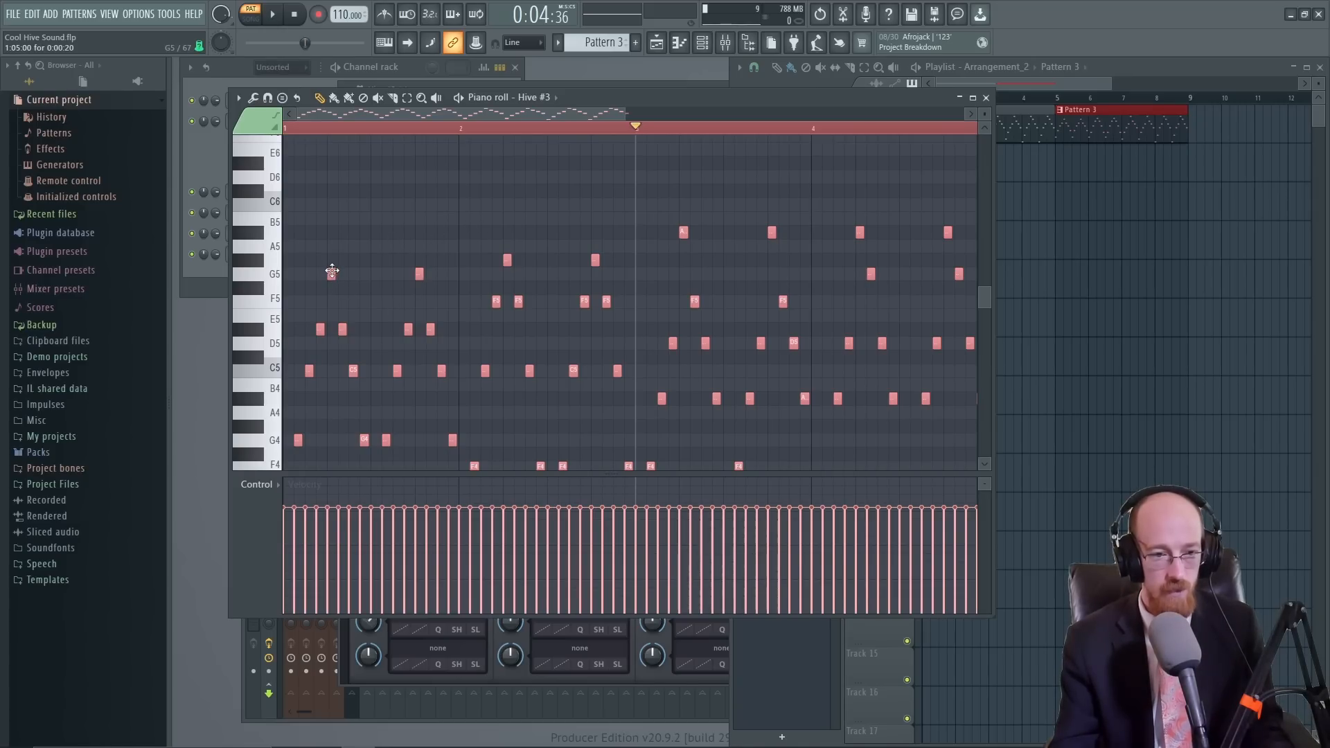
{"action": "left_click_drag", "start_coordinate": [334, 274], "coordinate": [338, 274]}
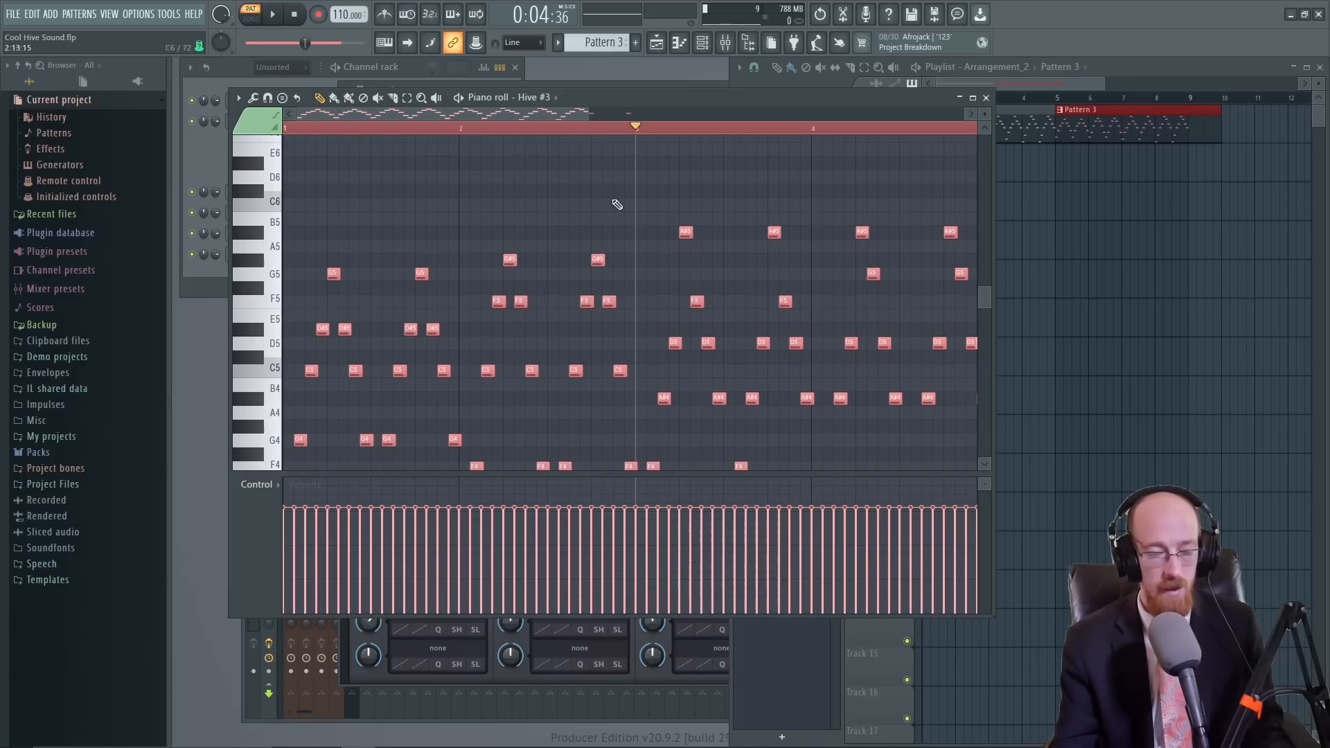
Set the voice mode of Hive #3 to legato.
{"action": "left_click_drag", "start_coordinate": [606, 94], "coordinate": [615, 167]}
{"action": "left_click", "coordinate": [533, 116]}
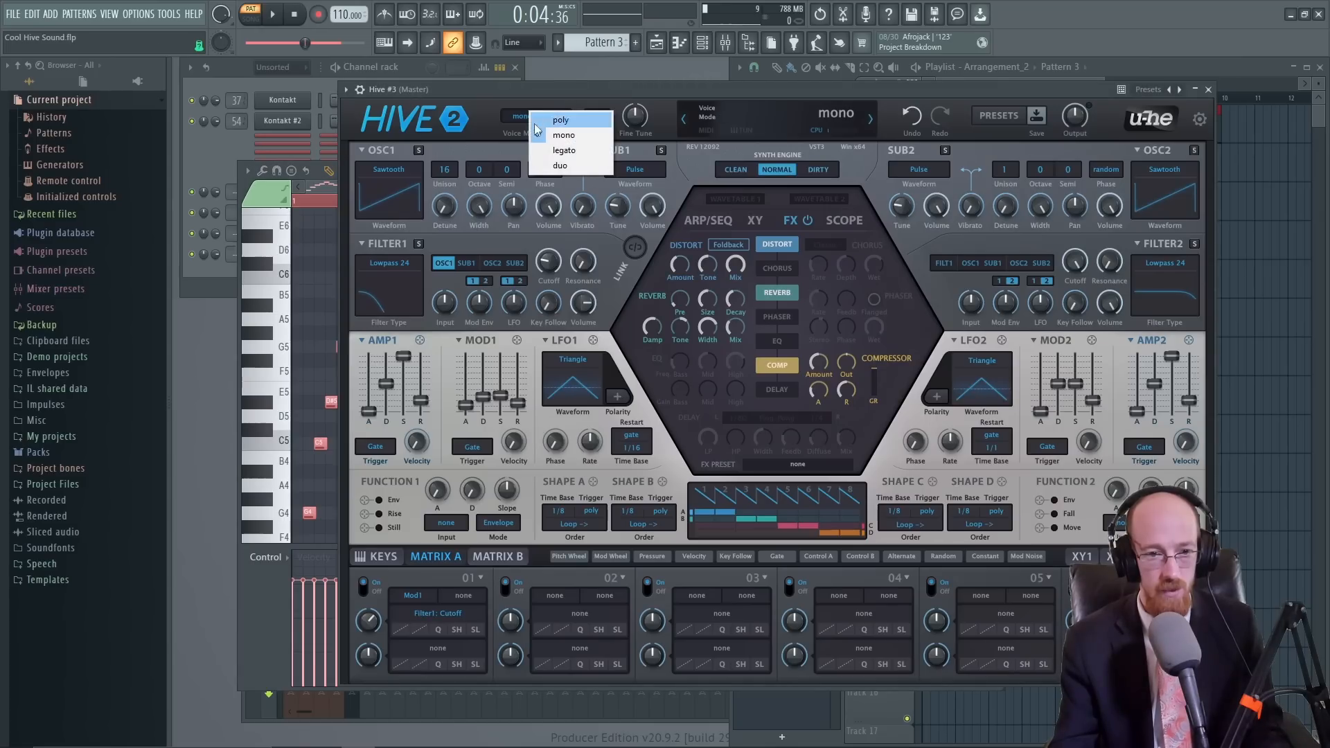
{"action": "left_click", "coordinate": [568, 151]}
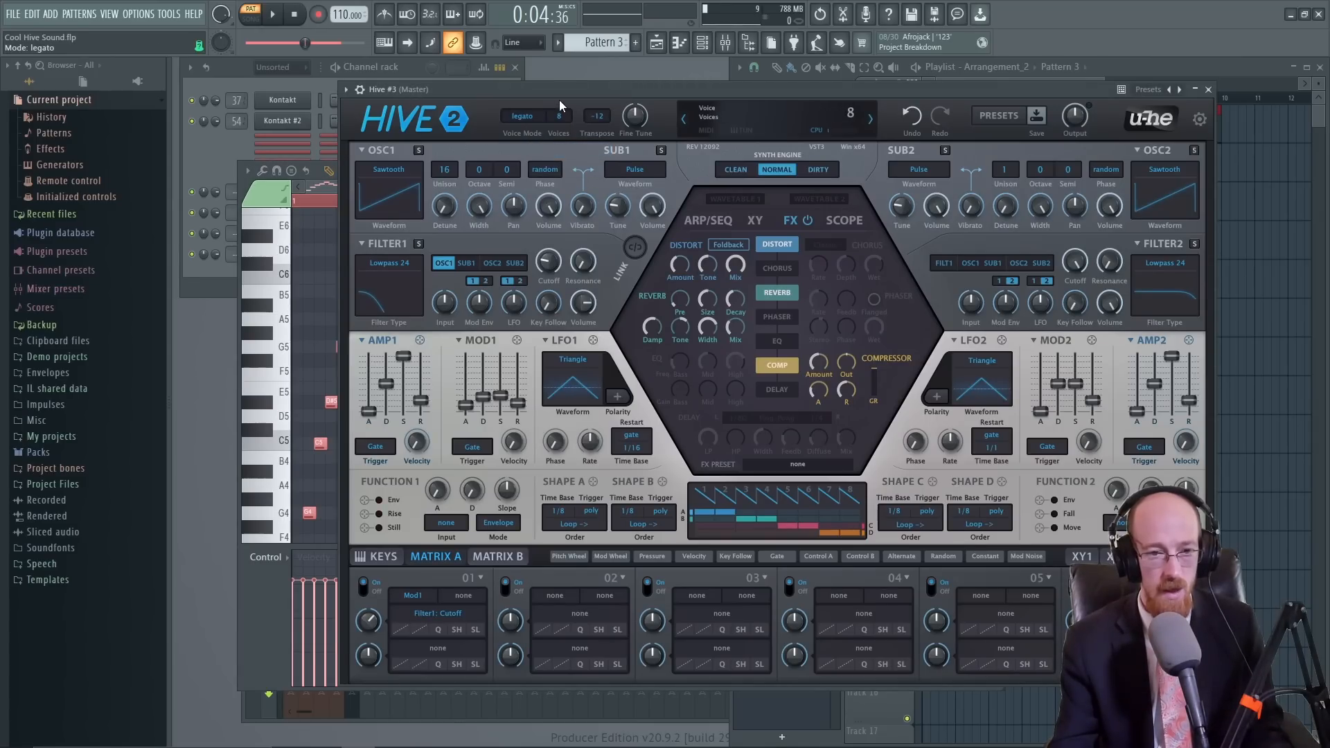
Play the overlapping notes in legato mode while adjusting the MOD1 envelope's sustain and the Filter 1 cutoff.
{"action": "left_click", "coordinate": [322, 192]}
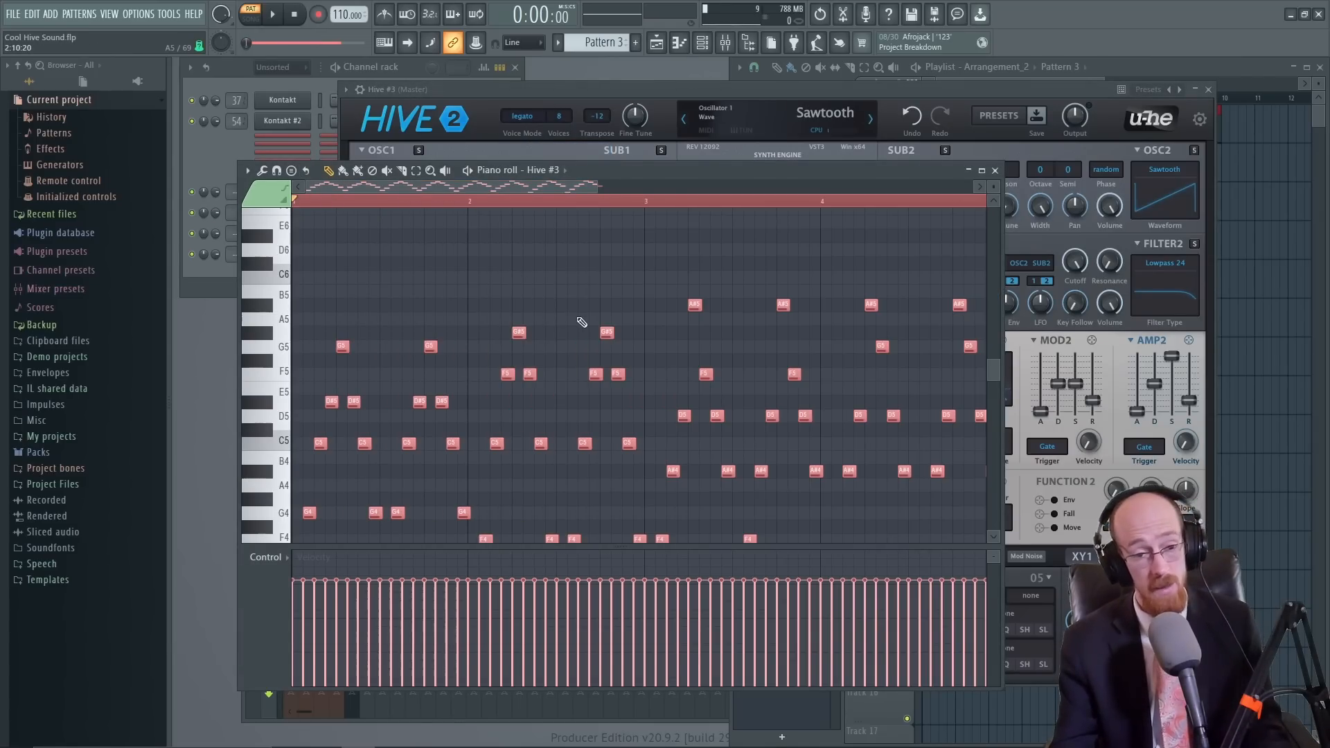
{"action": "key", "text": "space"}
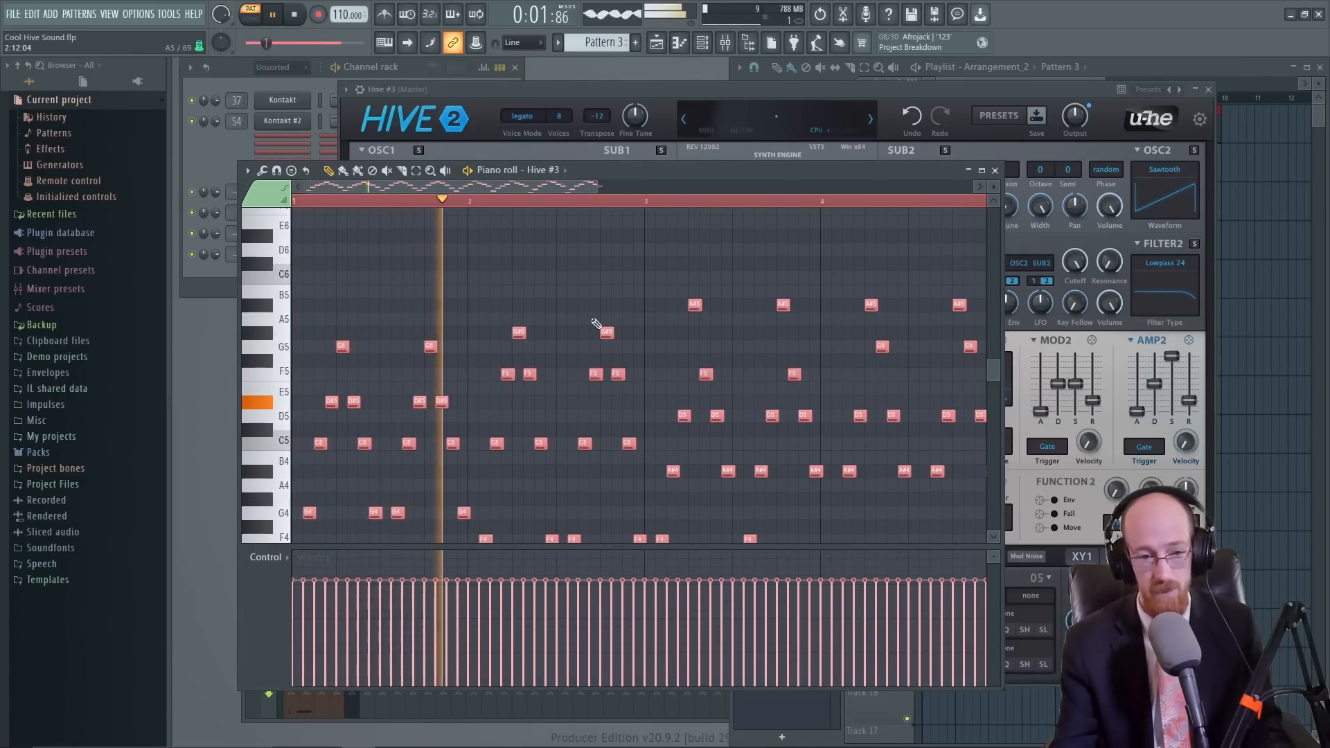
{"action": "left_click", "coordinate": [962, 93]}
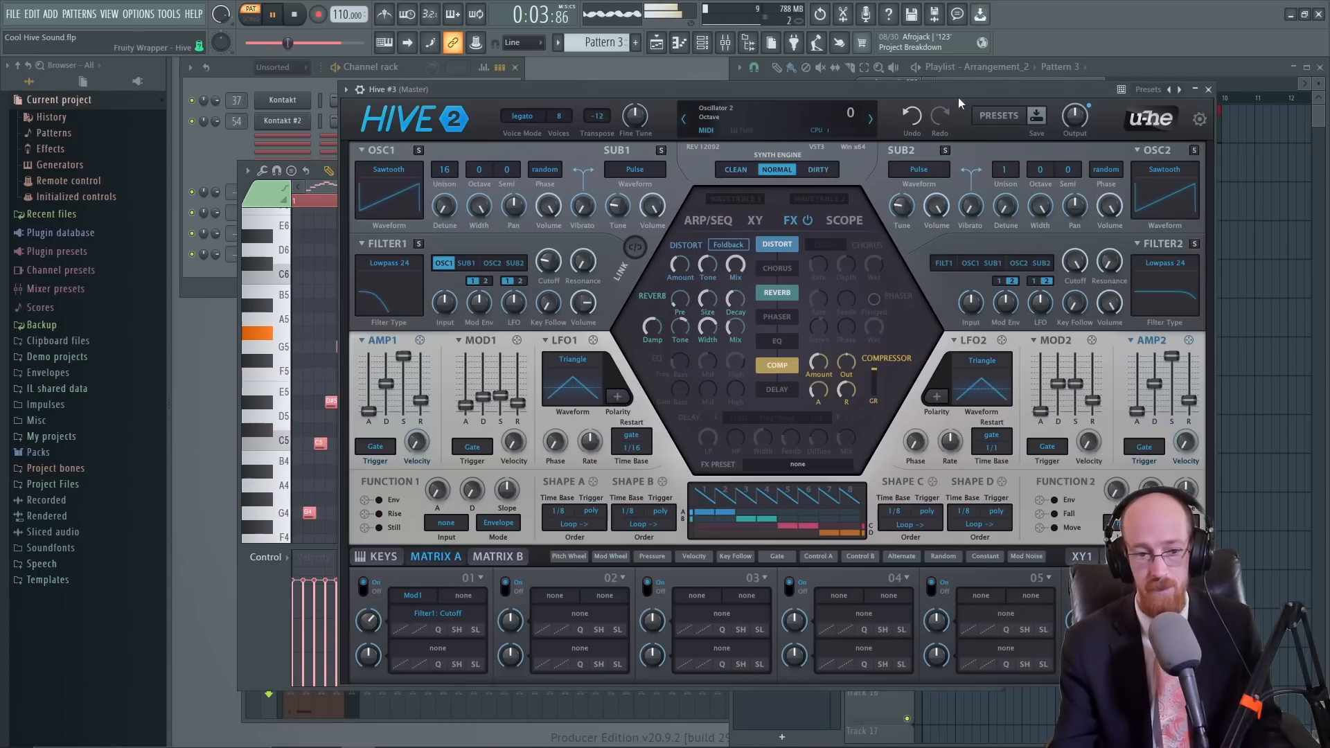
{"action": "left_click_drag", "start_coordinate": [501, 390], "coordinate": [505, 379]}
{"action": "mouse_move", "coordinate": [557, 258]}
{"action": "left_mouse_down"}
{"action": "mouse_move", "coordinate": [557, 228]}
{"action": "mouse_move", "coordinate": [553, 263]}
{"action": "left_mouse_up"}
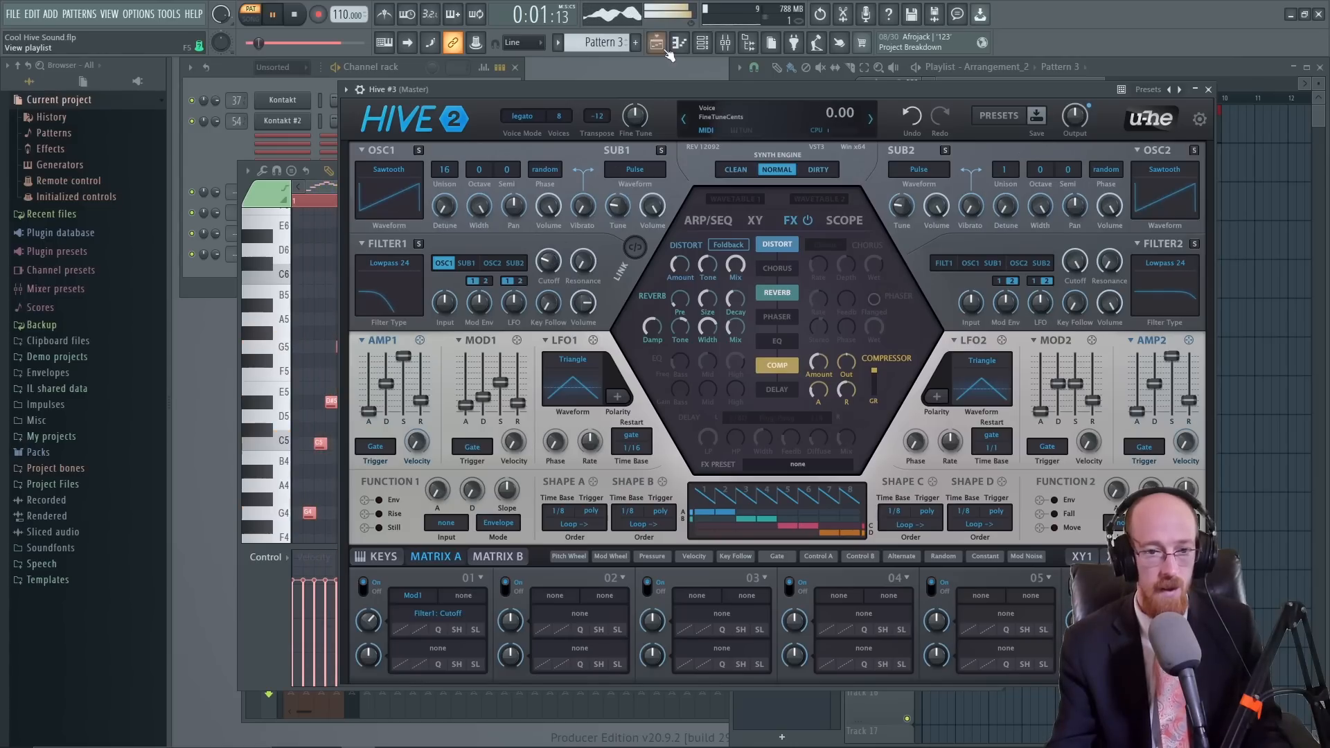
{"action": "key", "text": "space"}
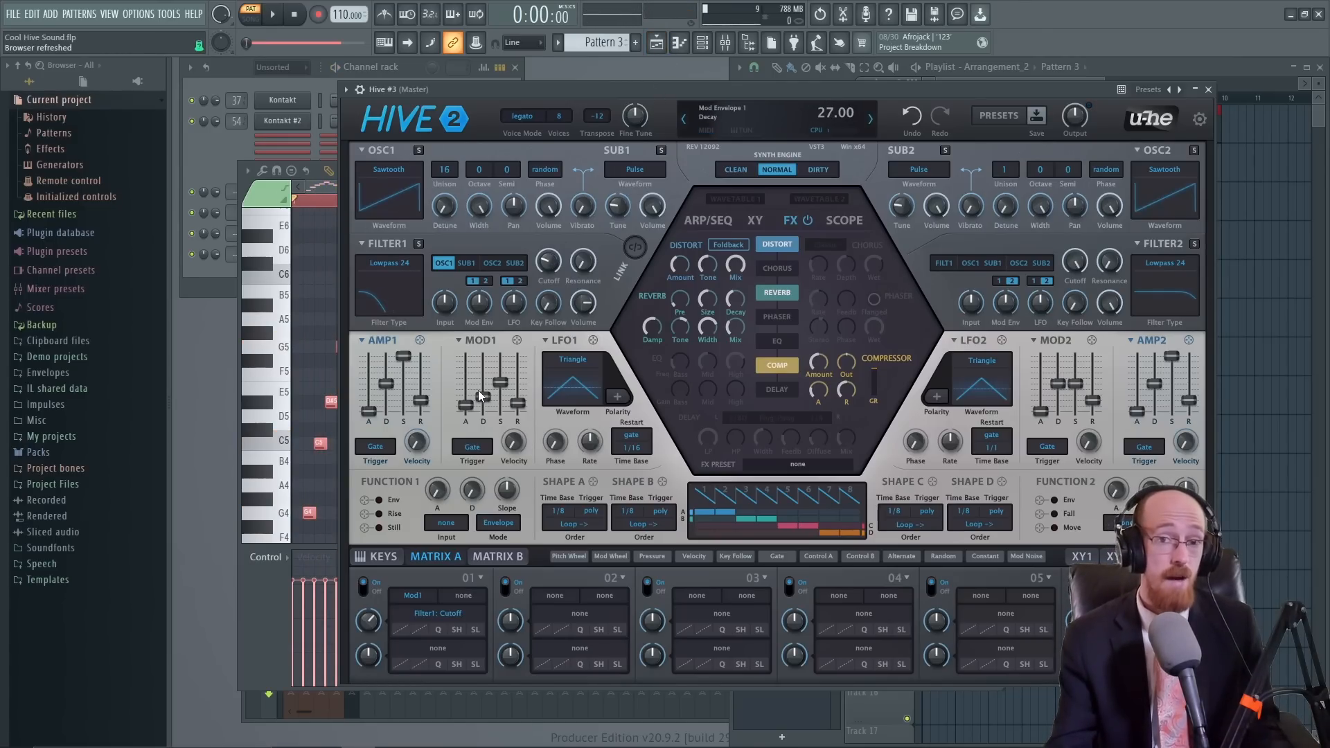
Audition the overlapping notes again from the piano roll.
{"action": "left_click", "coordinate": [280, 592]}
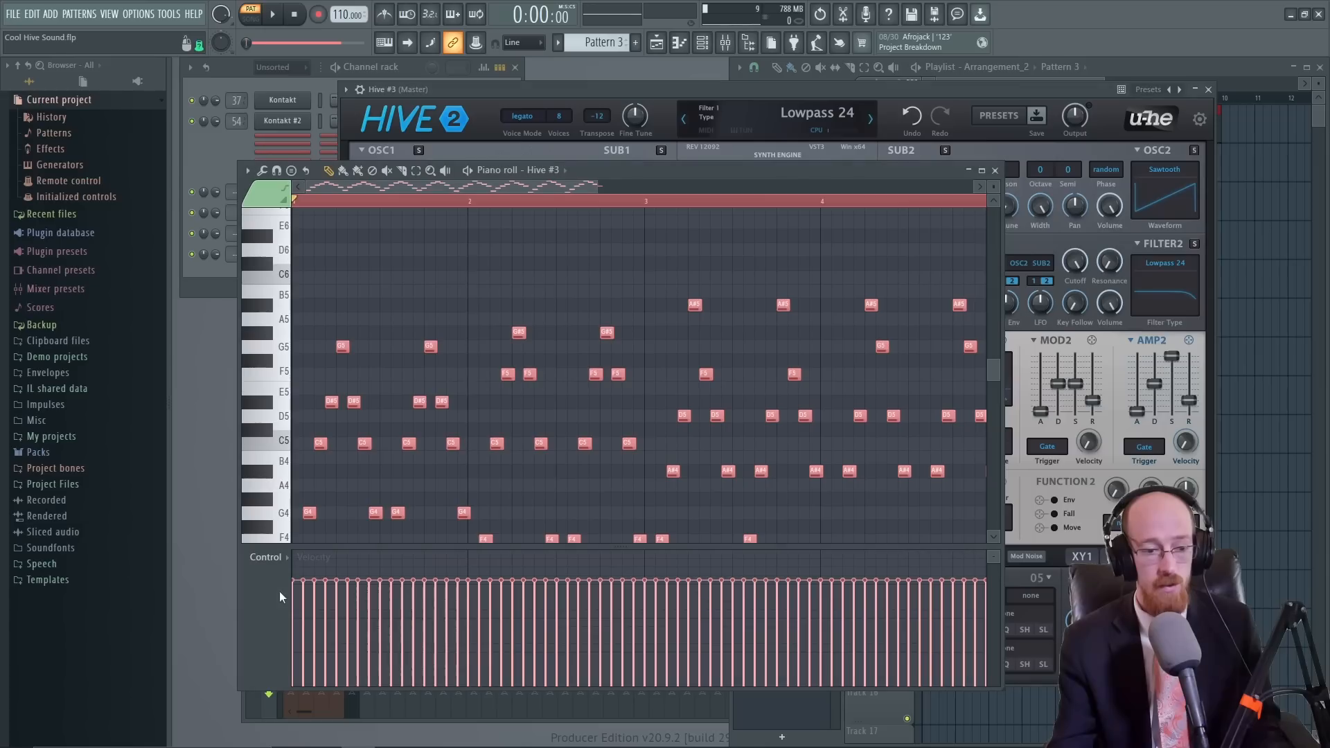
{"action": "scroll", "coordinate": [330, 462], "scroll_direction": "down", "scroll_amount": 1}
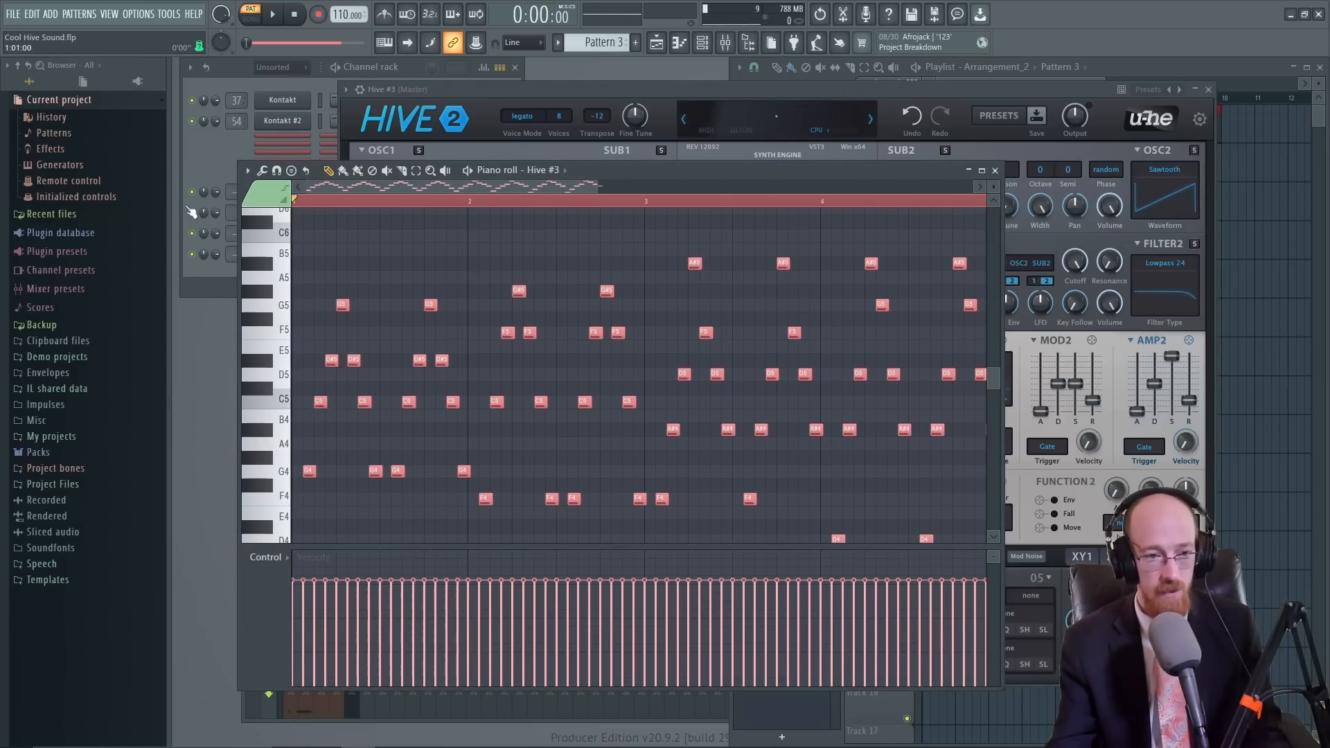
{"action": "key", "text": "space"}
{"action": "key", "text": "space"}
Try shortening the third G4 note in bar 1, audition it, and undo the change.
{"action": "left_click_drag", "start_coordinate": [404, 470], "coordinate": [420, 478]}
{"action": "left_click", "coordinate": [429, 460]}
{"action": "right_click", "coordinate": [430, 458]}
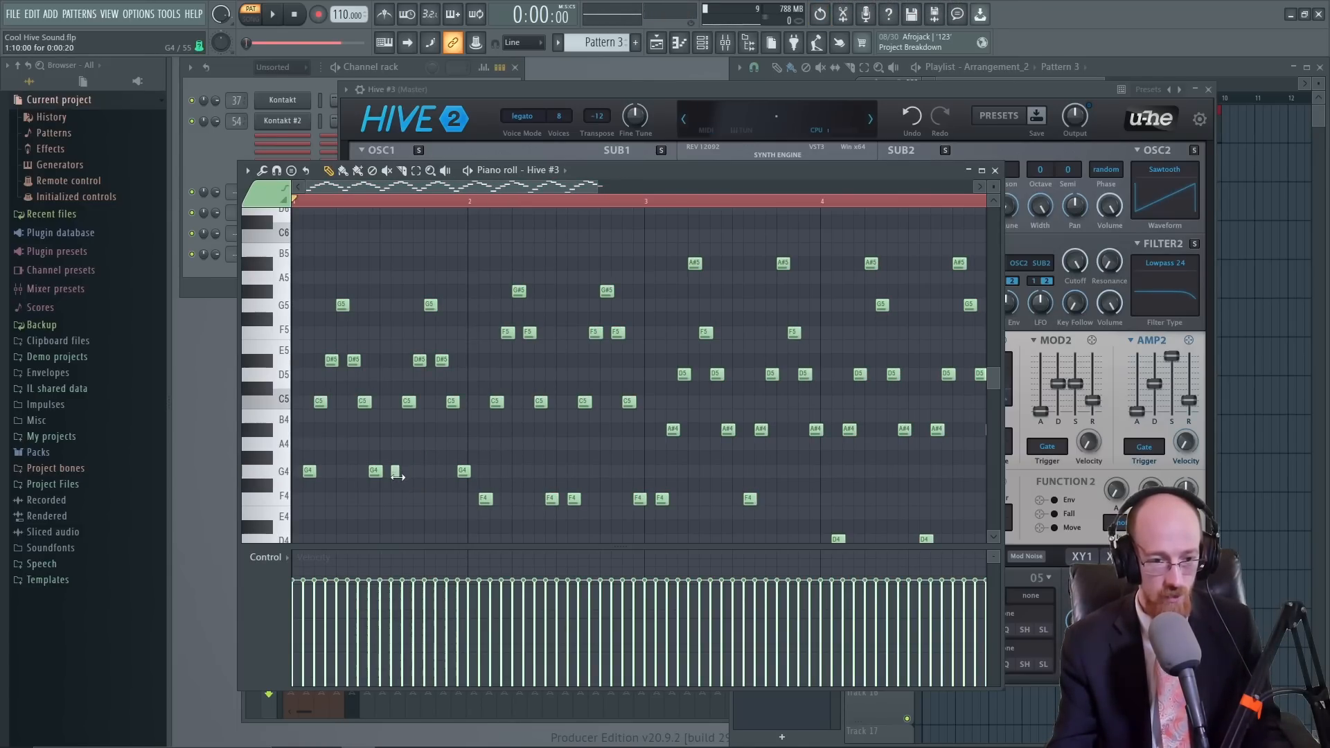
{"action": "key", "text": "space"}
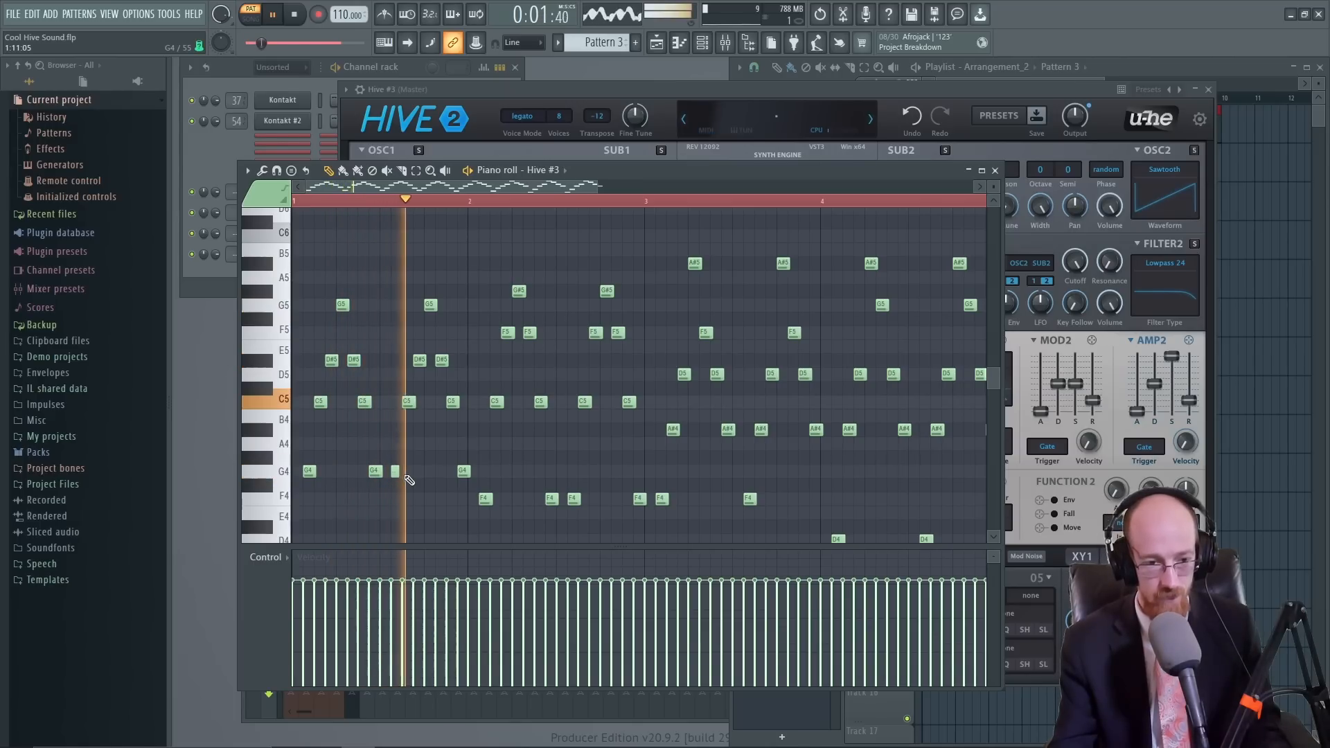
{"action": "left_click_drag", "start_coordinate": [407, 480], "coordinate": [419, 473]}
{"action": "key", "text": "space"}
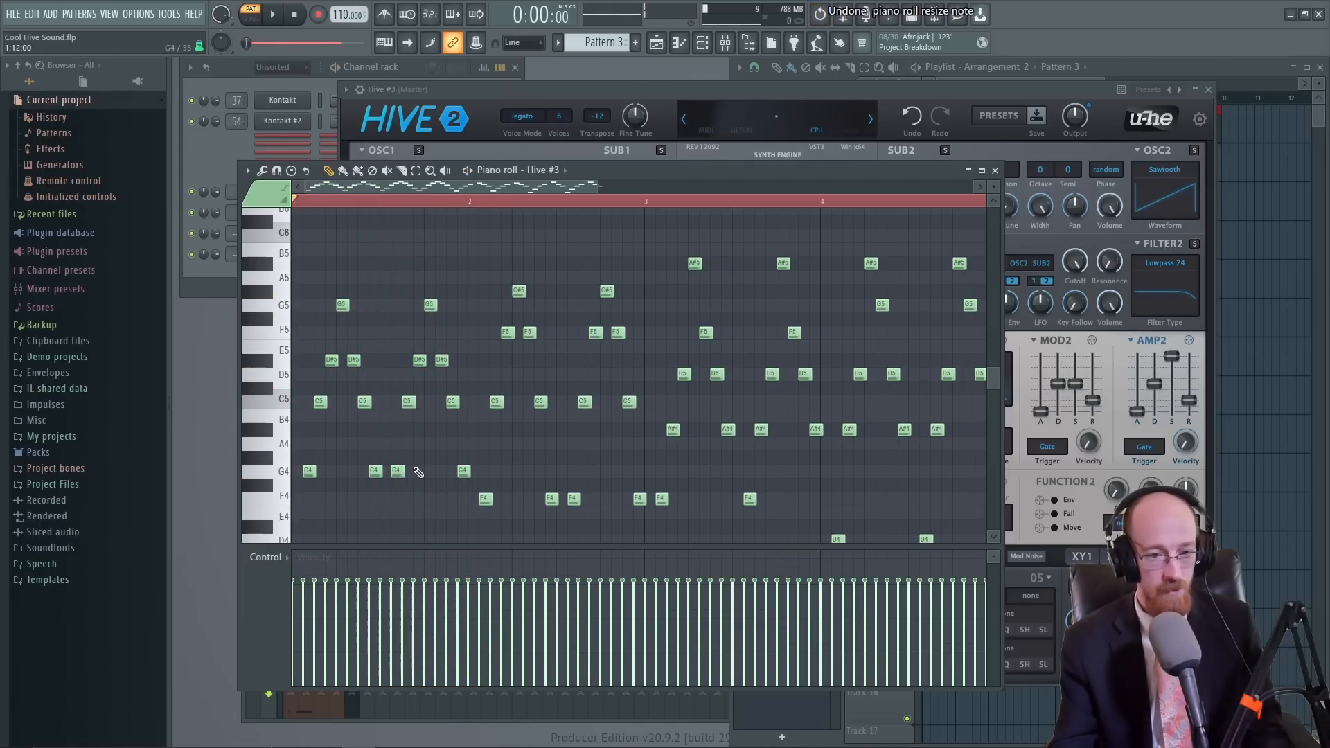
{"action": "key", "text": "ctrl+z"}
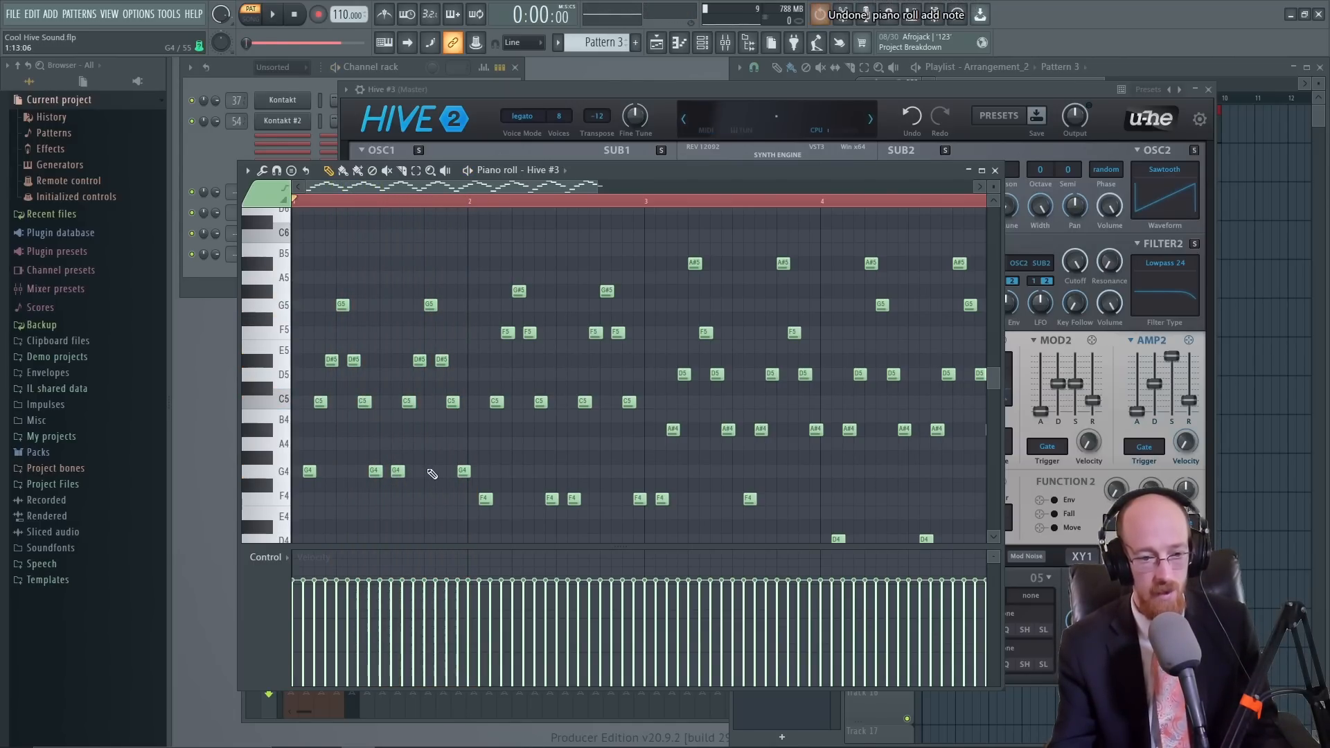
Shorten all notes in the pattern so they no longer overlap.
{"action": "key", "text": "ctrl+a"}
{"action": "left_click_drag", "start_coordinate": [405, 475], "coordinate": [400, 486]}
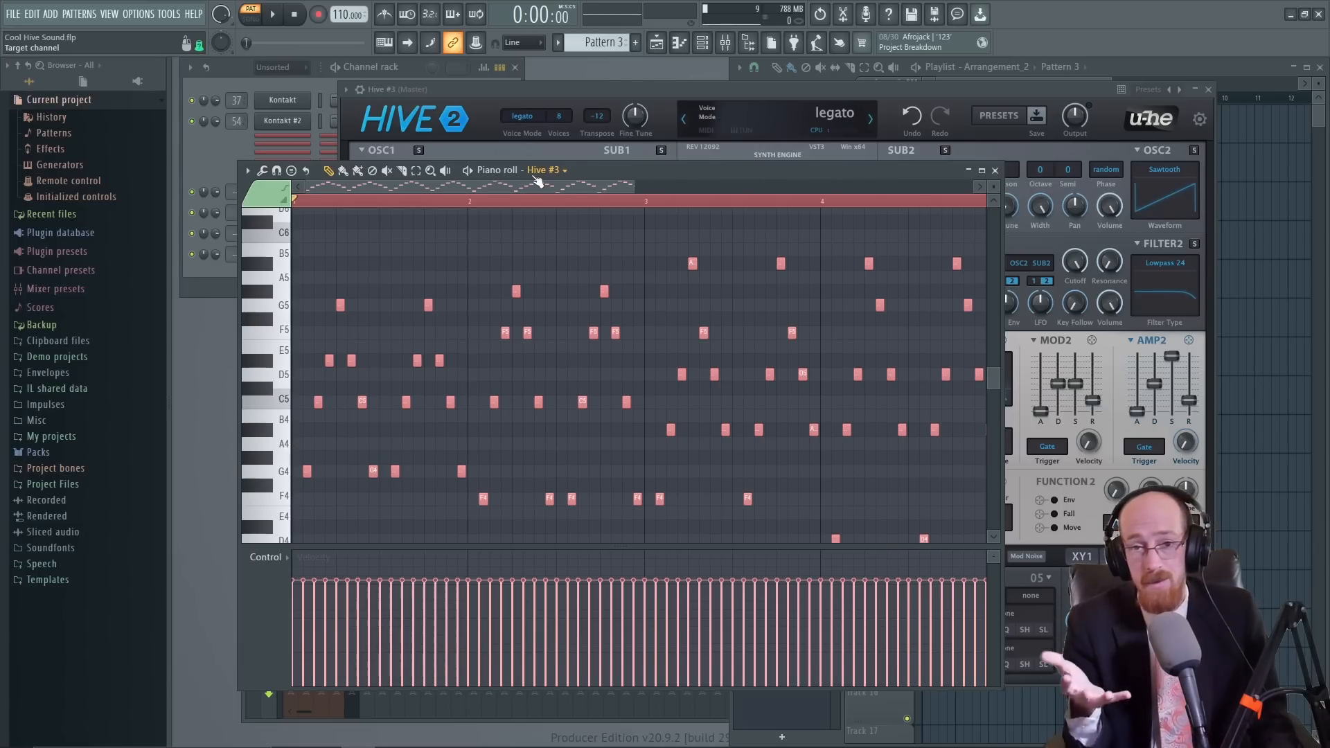
Audition the shortened notes with the Hive #3 controls open, and return to the piano roll.
{"action": "key", "text": "space"}
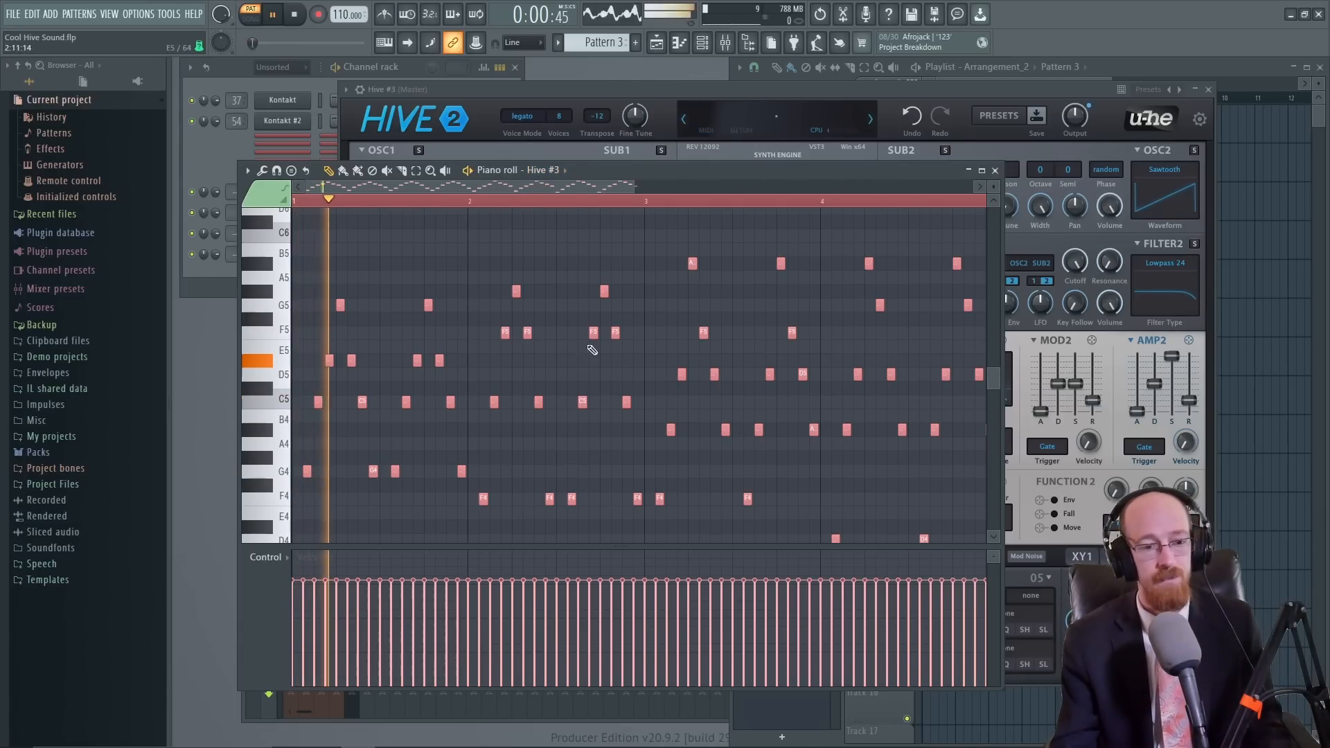
{"action": "left_click", "coordinate": [960, 105]}
{"action": "mouse_move", "coordinate": [466, 406]}
{"action": "left_mouse_down"}
{"action": "mouse_move", "coordinate": [486, 392]}
{"action": "mouse_move", "coordinate": [471, 411]}
{"action": "left_mouse_up"}
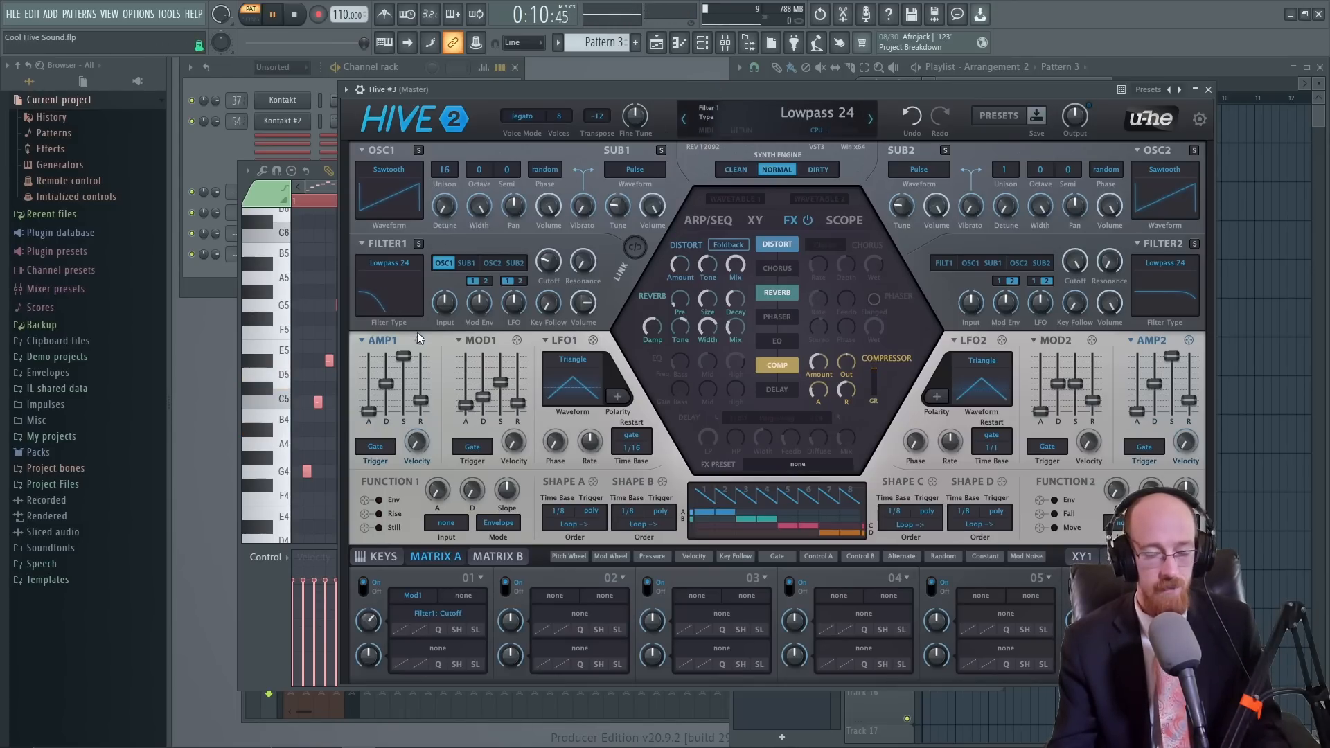
{"action": "key", "text": "space"}
{"action": "left_click", "coordinate": [330, 198]}
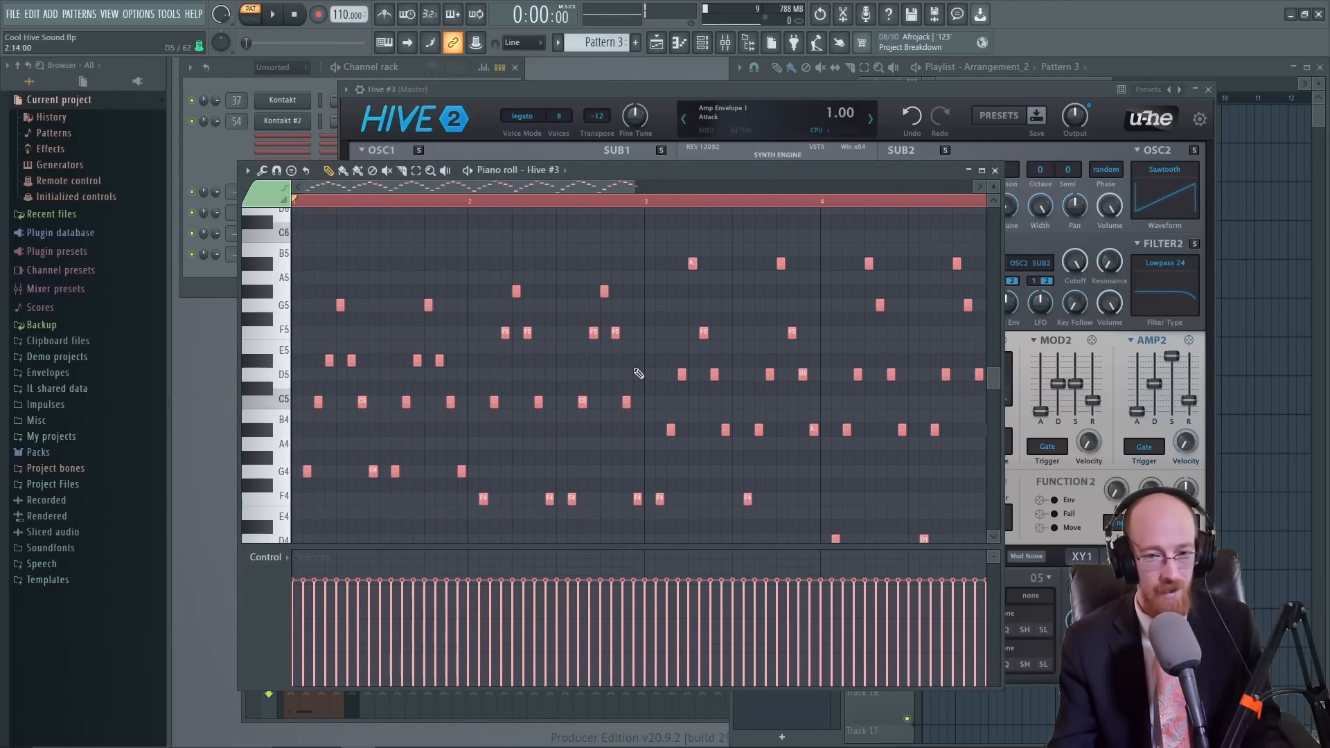
Switch playback to song mode and audition the two Pattern 3 clips from the playlist.
{"action": "left_click", "coordinate": [1229, 87]}
{"action": "key", "text": "l"}
{"action": "key", "text": "space"}
{"action": "left_click", "coordinate": [628, 179]}
{"action": "left_click", "coordinate": [645, 88]}
{"action": "key", "text": "space"}
Browse the Hive #3 parameters and create an automation clip for the Filter 1 Cutoff.
{"action": "left_click_drag", "start_coordinate": [550, 264], "coordinate": [555, 345]}
{"action": "left_click", "coordinate": [345, 90]}
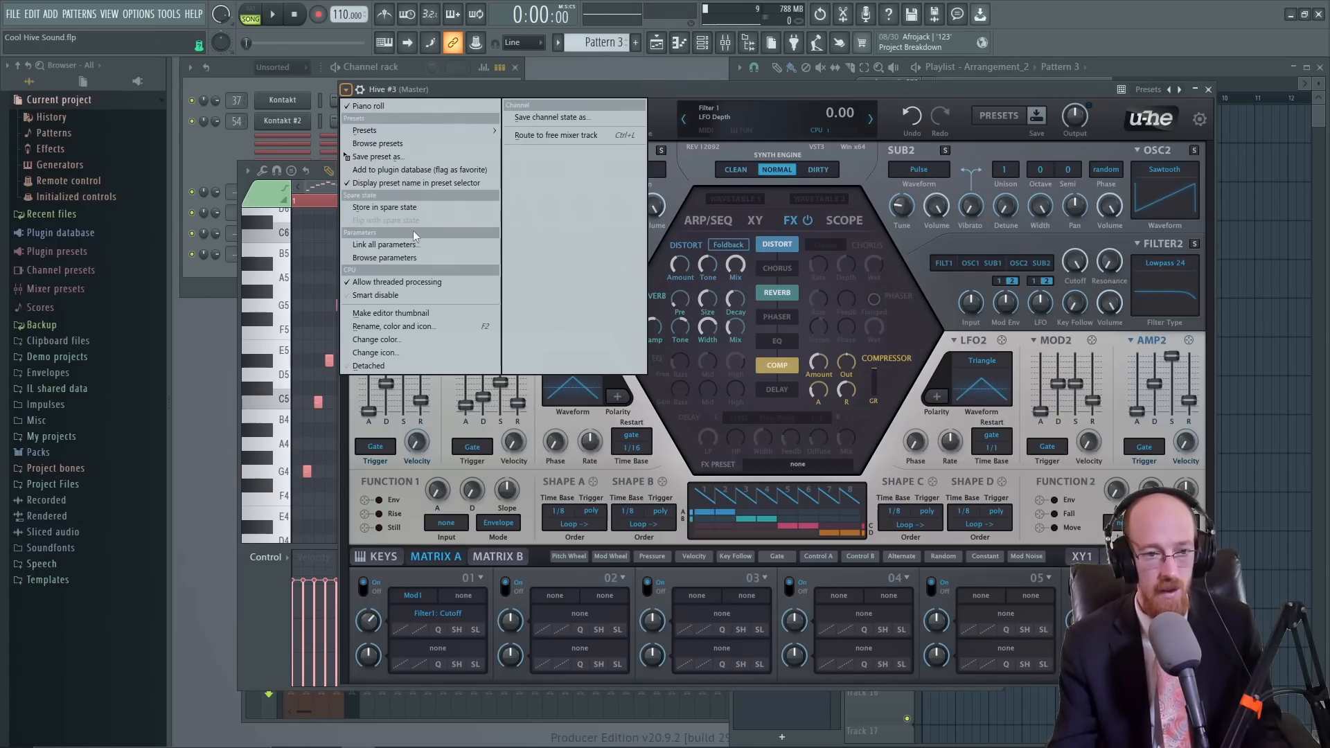
{"action": "left_click", "coordinate": [555, 258]}
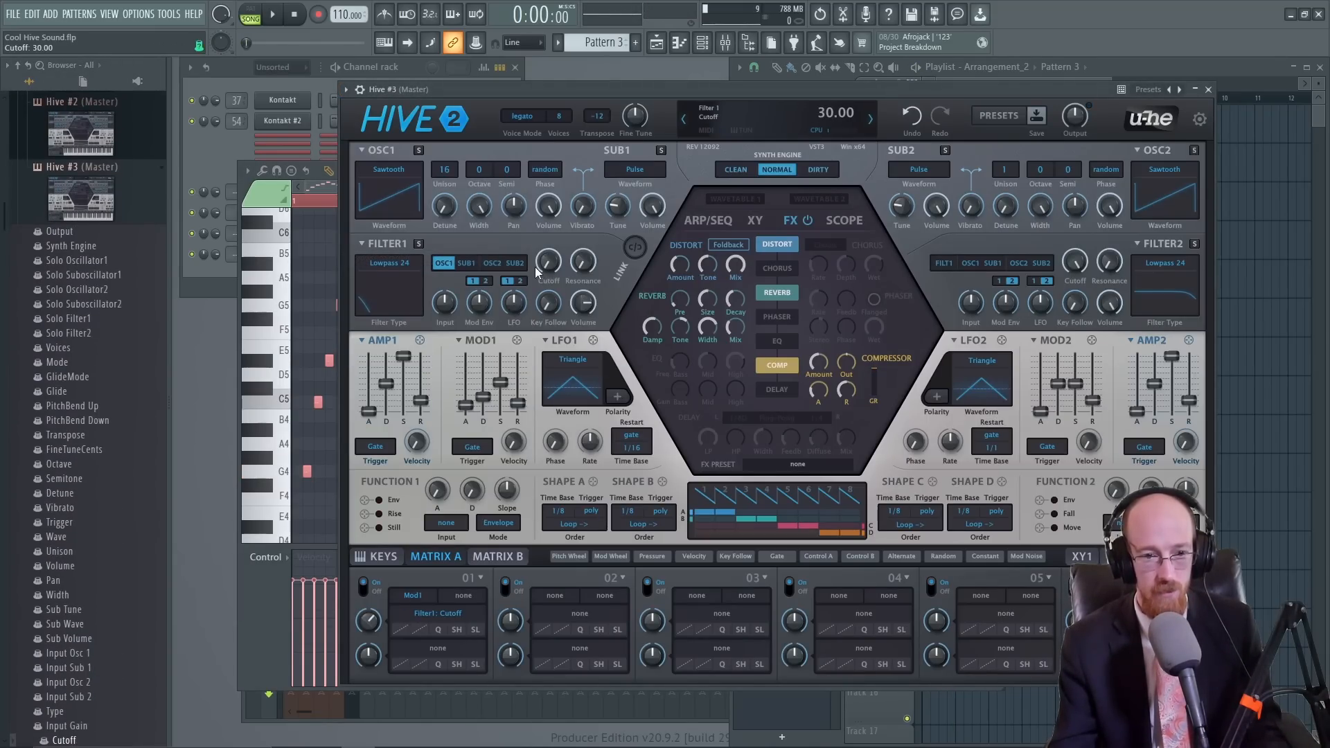
{"action": "right_click", "coordinate": [87, 740]}
{"action": "left_click", "coordinate": [137, 614]}
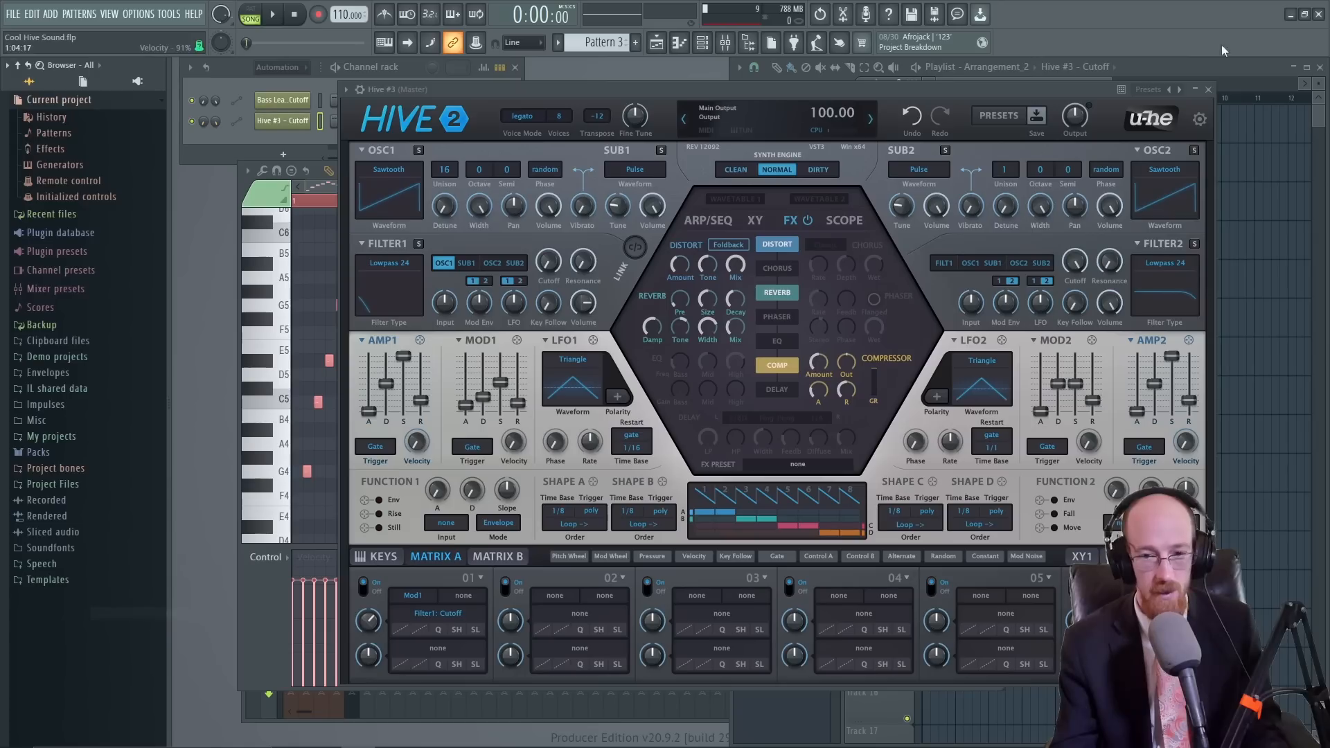
Duplicate the two Pattern 3 clips on Track 1 so copies start at bars 9 and 13.
{"action": "left_click", "coordinate": [1261, 64]}
{"action": "left_click", "coordinate": [977, 127], "text": "ctrl+shift"}
{"action": "left_click_drag", "start_coordinate": [1000, 122], "coordinate": [1268, 127]}
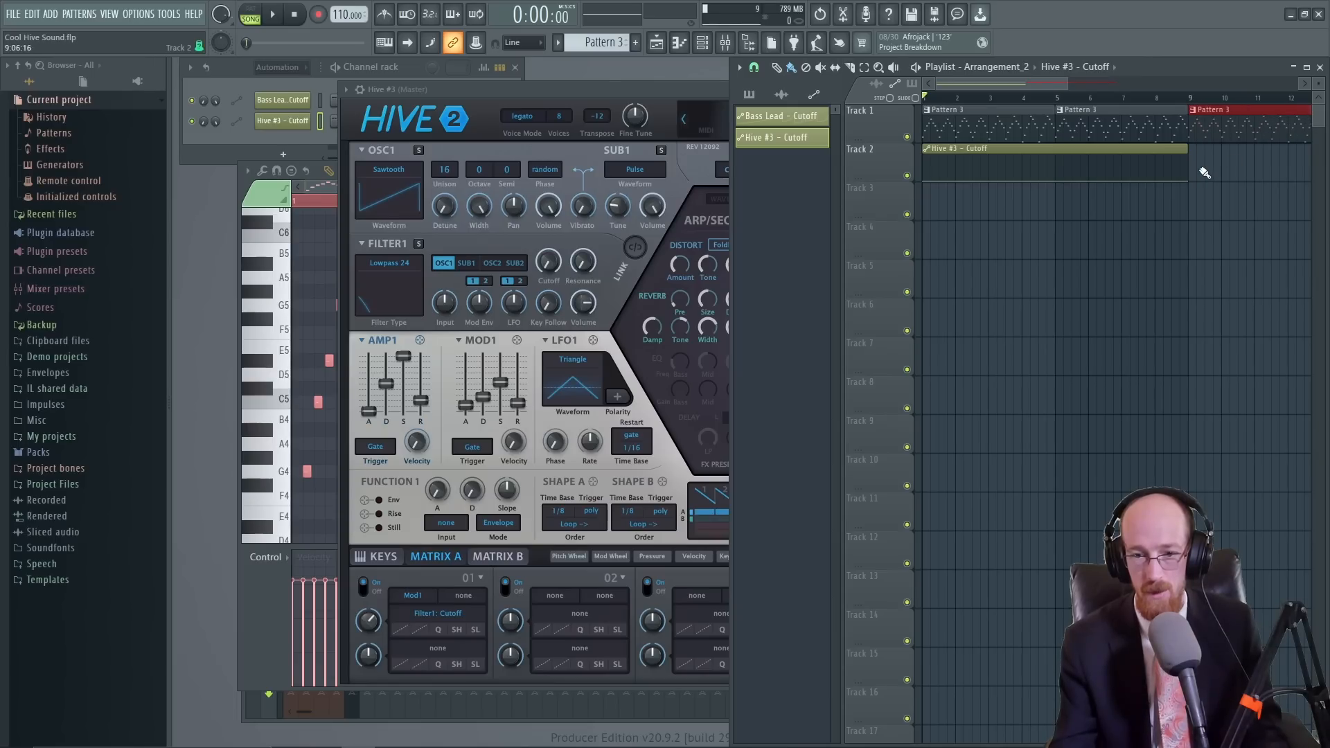
Extend the Hive #3 - Cutoff clip past bar 13, with a gradual rise to bar 9 followed by a sharp drop.
{"action": "left_click_drag", "start_coordinate": [1191, 179], "coordinate": [1266, 158]}
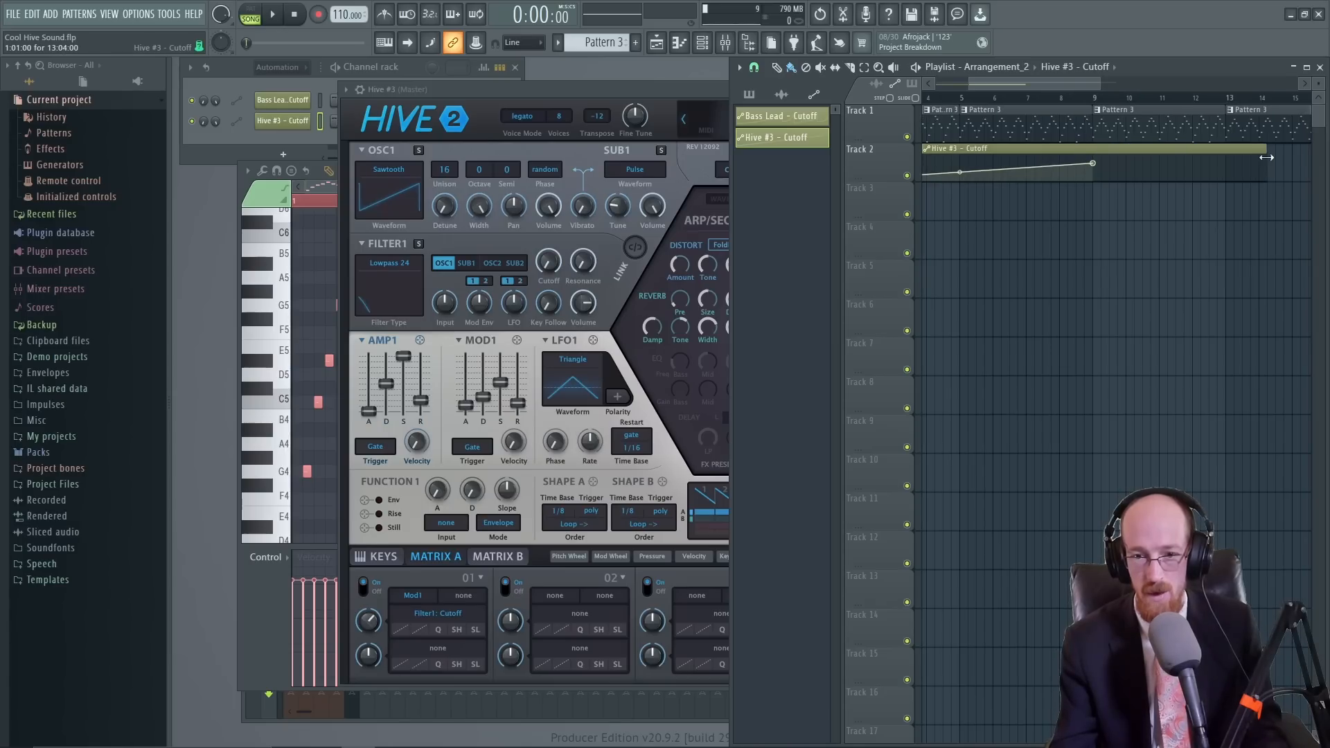
{"action": "left_click_drag", "start_coordinate": [1126, 164], "coordinate": [1029, 165]}
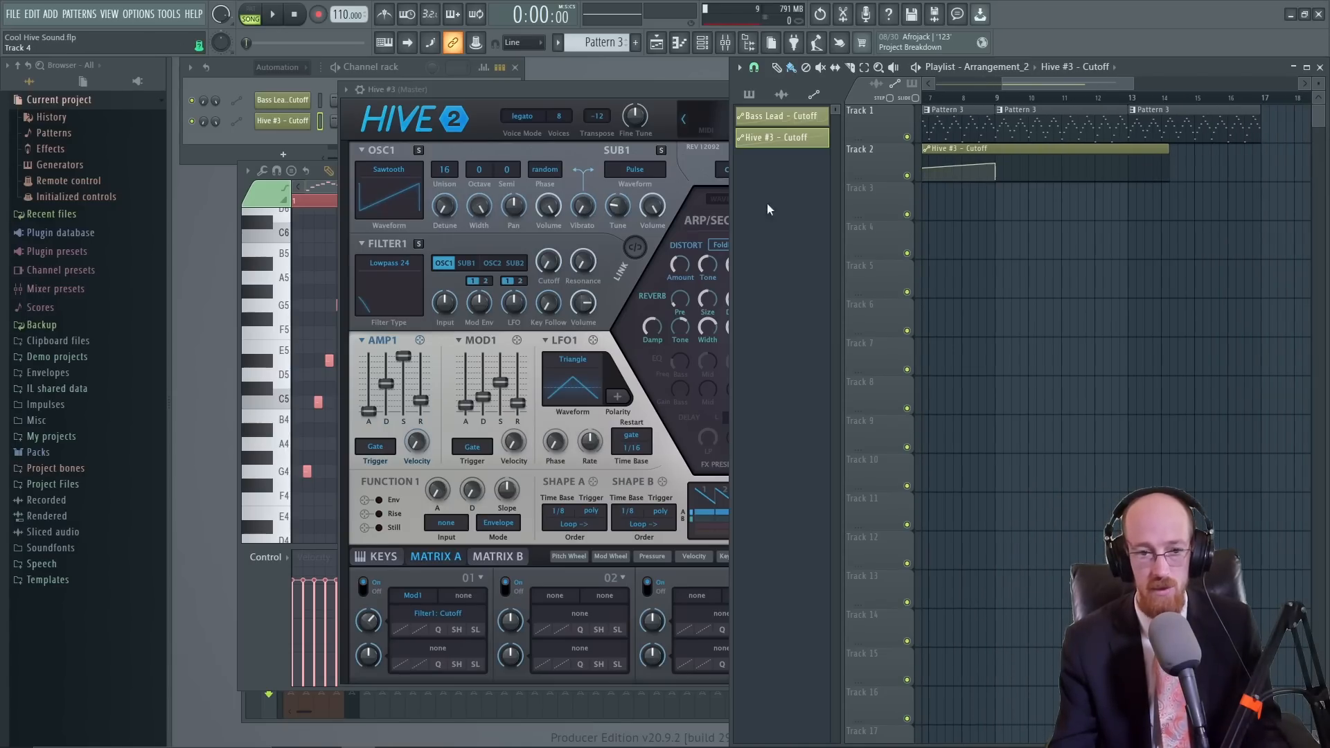
Enable the Delay effect in Hive #3.
{"action": "left_click", "coordinate": [701, 347]}
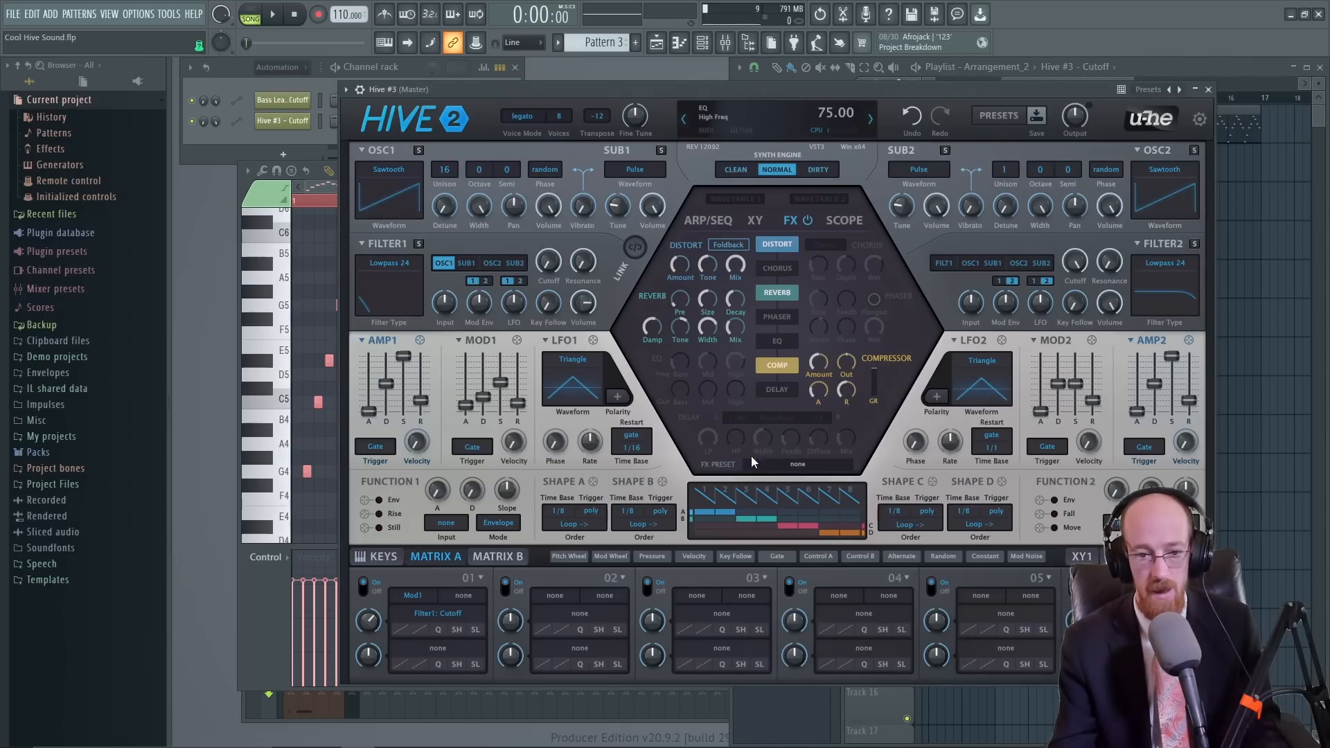
{"action": "left_click", "coordinate": [785, 392]}
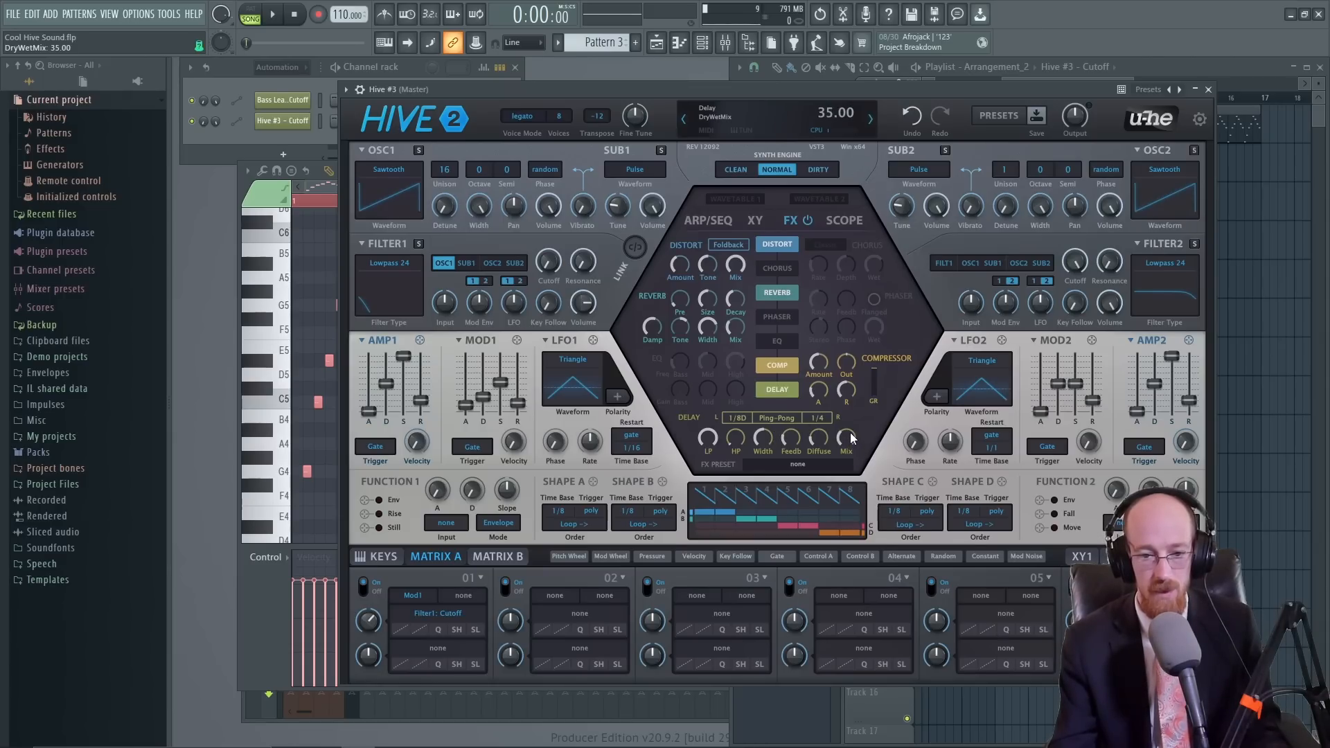
{"action": "scroll", "coordinate": [825, 436], "scroll_direction": "up", "scroll_amount": 1}
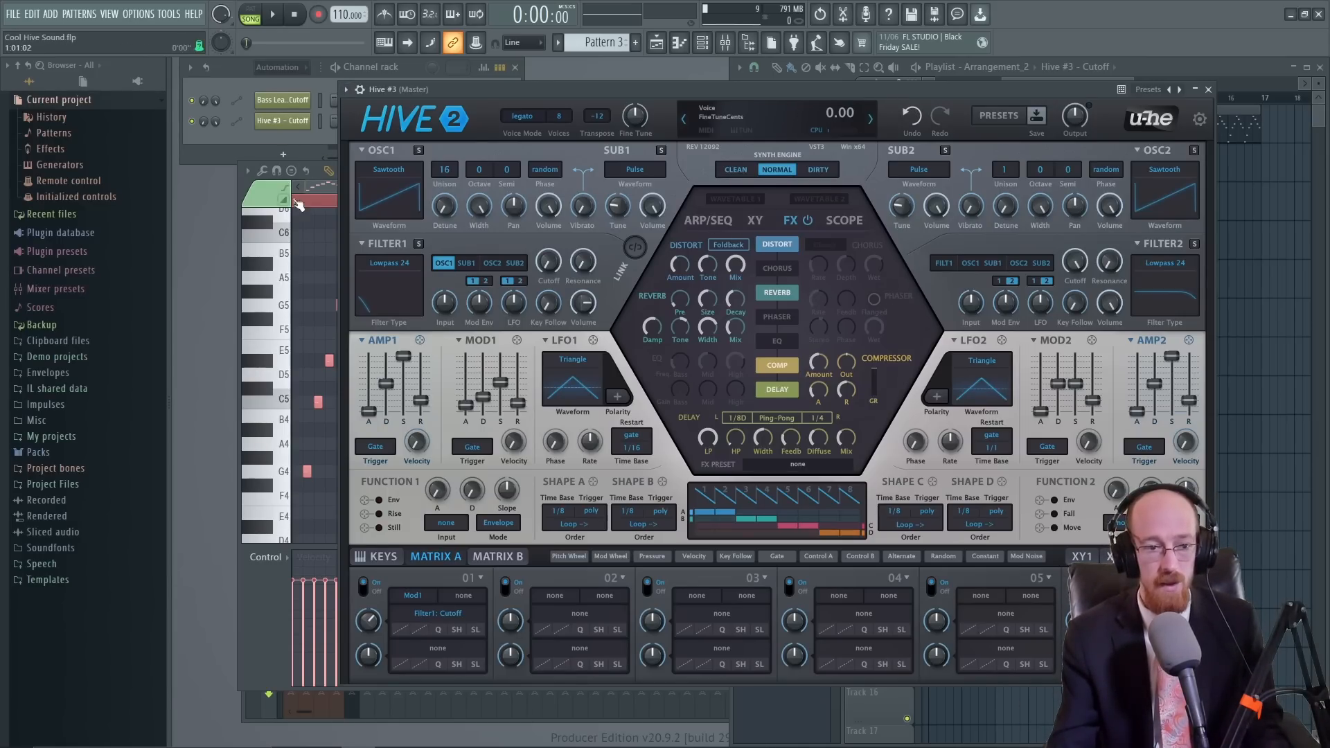
Review the arpeggio in the piano roll and play the song with the Hive #3 controls open.
{"action": "left_click", "coordinate": [324, 237]}
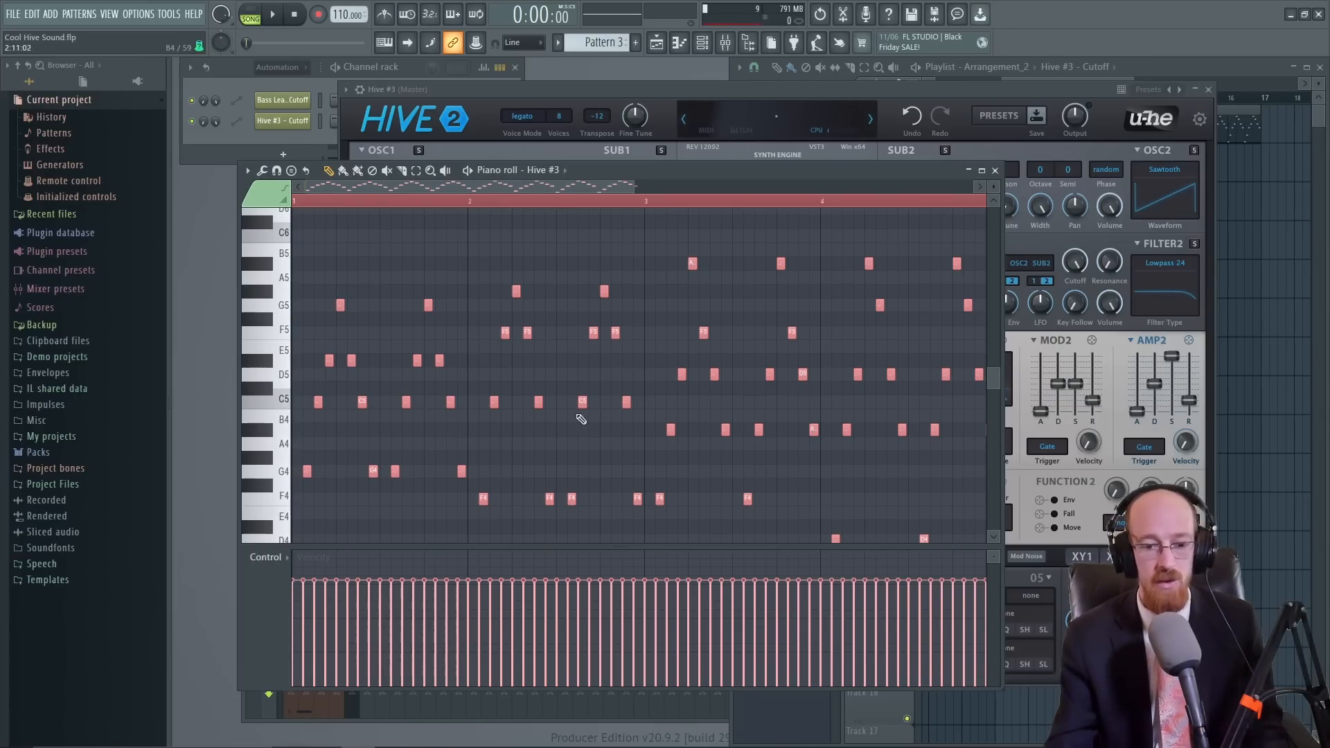
{"action": "left_click", "coordinate": [1020, 93]}
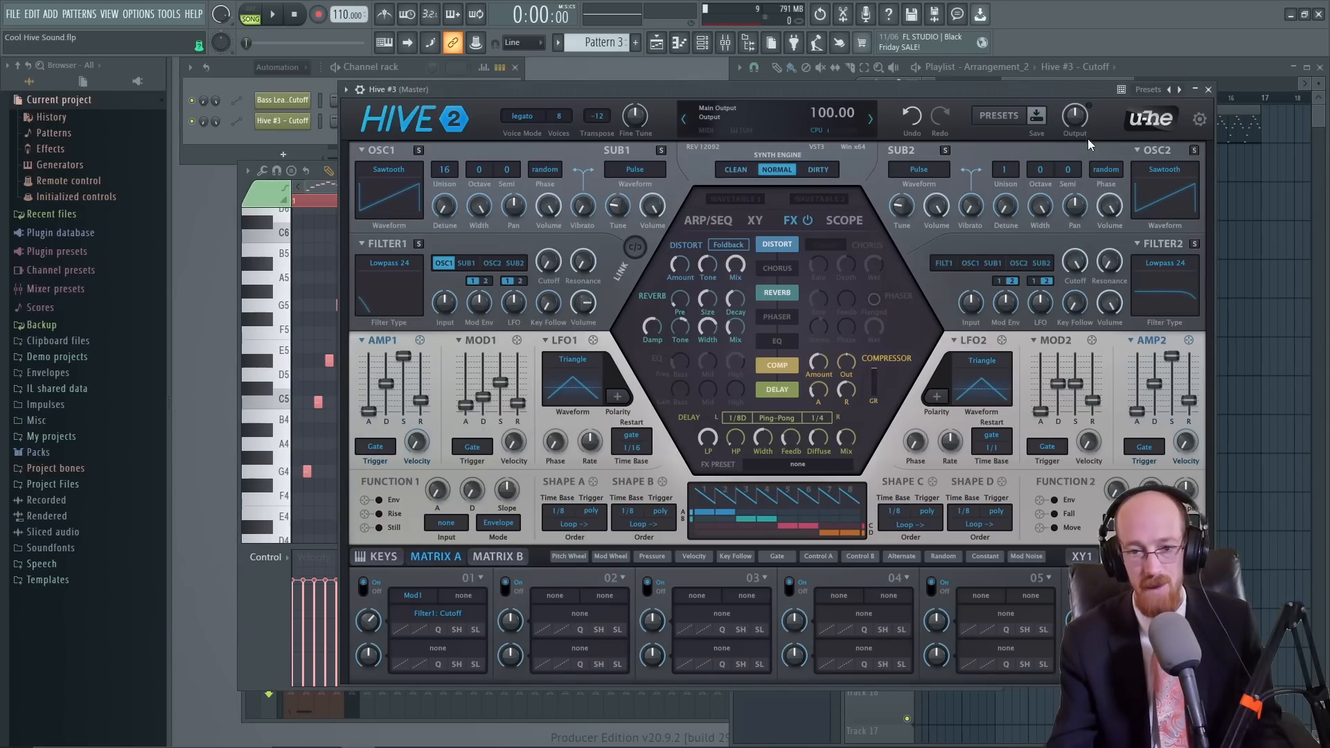
{"action": "key", "text": "space"}
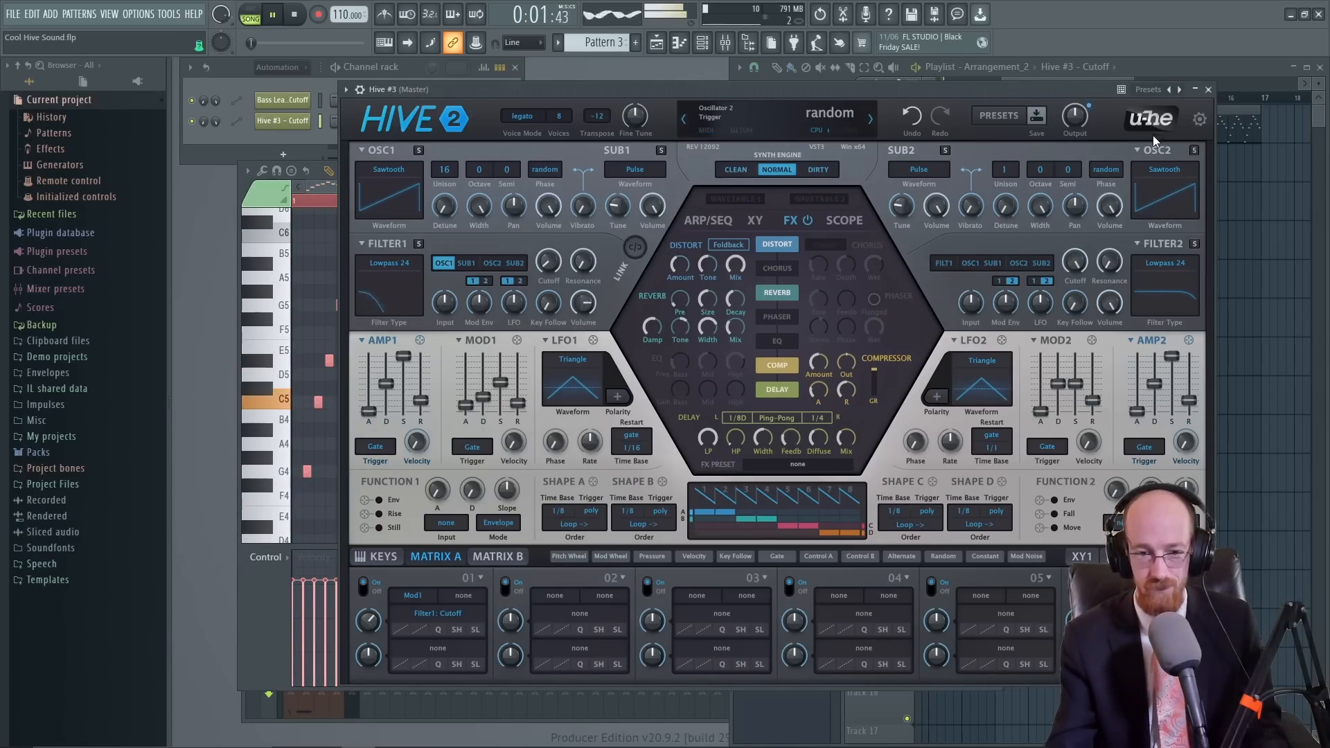
Enlarge Track 2 in the playlist for detailed editing of the Hive #3 - Cutoff automation curve.
{"action": "left_click", "coordinate": [1239, 70]}
{"action": "left_click_drag", "start_coordinate": [1026, 85], "coordinate": [959, 84]}
{"action": "scroll", "coordinate": [1143, 169], "scroll_direction": "down", "scroll_amount": 2}
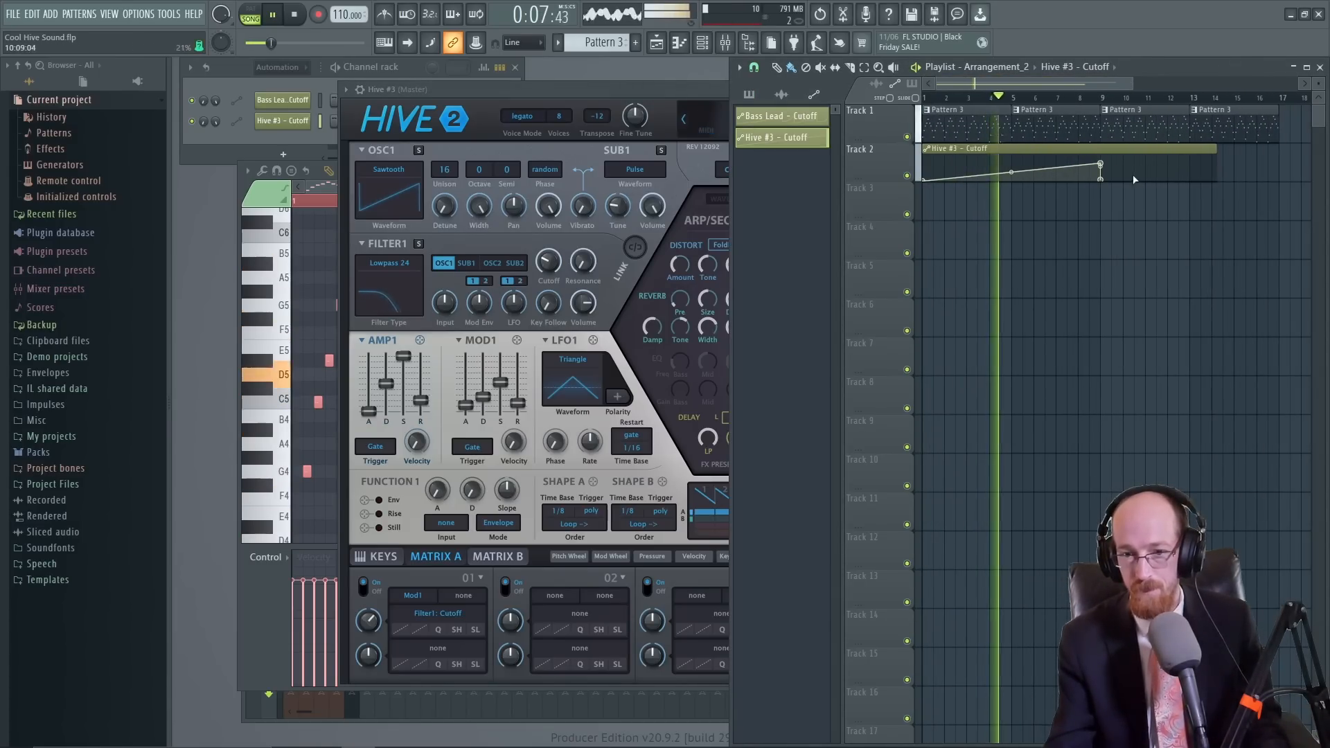
{"action": "scroll", "coordinate": [1134, 179], "scroll_direction": "up", "scroll_amount": 2}
{"action": "left_click_drag", "start_coordinate": [1080, 172], "coordinate": [1073, 171]}
{"action": "left_click_drag", "start_coordinate": [881, 181], "coordinate": [878, 299]}
Draw repeated curved cutoff sweeps of varying height from bar 9 to a peak at bar 14, with sharp drops between them.
{"action": "left_click_drag", "start_coordinate": [1074, 246], "coordinate": [1100, 290]}
{"action": "right_click", "coordinate": [1098, 252]}
{"action": "right_click", "coordinate": [1112, 278]}
{"action": "right_click", "coordinate": [1134, 217]}
{"action": "left_click_drag", "start_coordinate": [1134, 216], "coordinate": [1124, 190]}
{"action": "right_click", "coordinate": [1124, 295]}
{"action": "right_click", "coordinate": [1159, 255]}
{"action": "left_click_drag", "start_coordinate": [1159, 255], "coordinate": [1171, 184]}
{"action": "right_click", "coordinate": [1148, 294]}
{"action": "right_click", "coordinate": [1173, 205]}
{"action": "right_click", "coordinate": [1172, 287]}
{"action": "right_click", "coordinate": [1210, 238]}
{"action": "left_click_drag", "start_coordinate": [1210, 239], "coordinate": [1221, 183]}
{"action": "right_click", "coordinate": [1231, 278]}
{"action": "left_click_drag", "start_coordinate": [1231, 278], "coordinate": [1189, 254]}
{"action": "right_click", "coordinate": [1175, 216]}
{"action": "right_click", "coordinate": [1173, 216]}
{"action": "left_click", "coordinate": [1190, 212]}
{"action": "right_click", "coordinate": [1174, 284]}
{"action": "right_click", "coordinate": [1199, 170]}
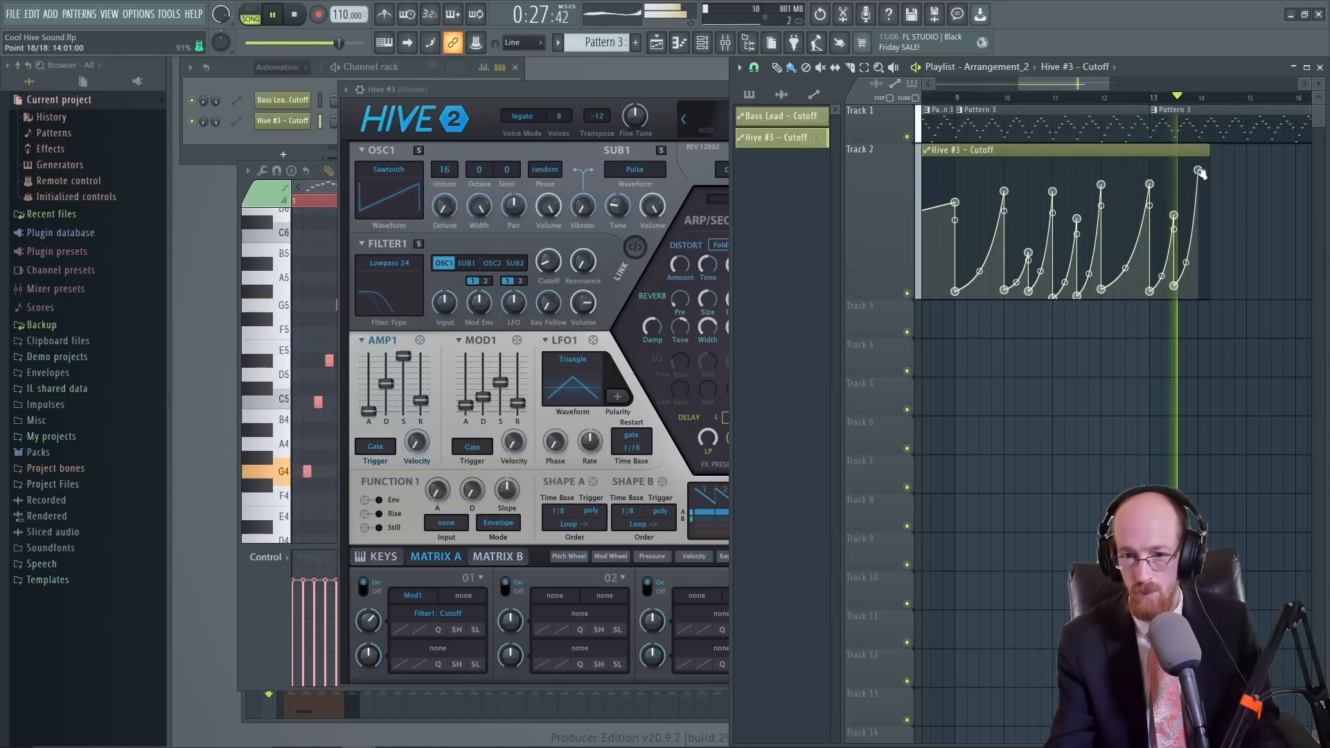
Stop playback, lengthen the cutoff clip, and add a dip after bar 14 rising to a peak at bar 15.
{"action": "key", "text": "space"}
{"action": "right_click", "coordinate": [1210, 284]}
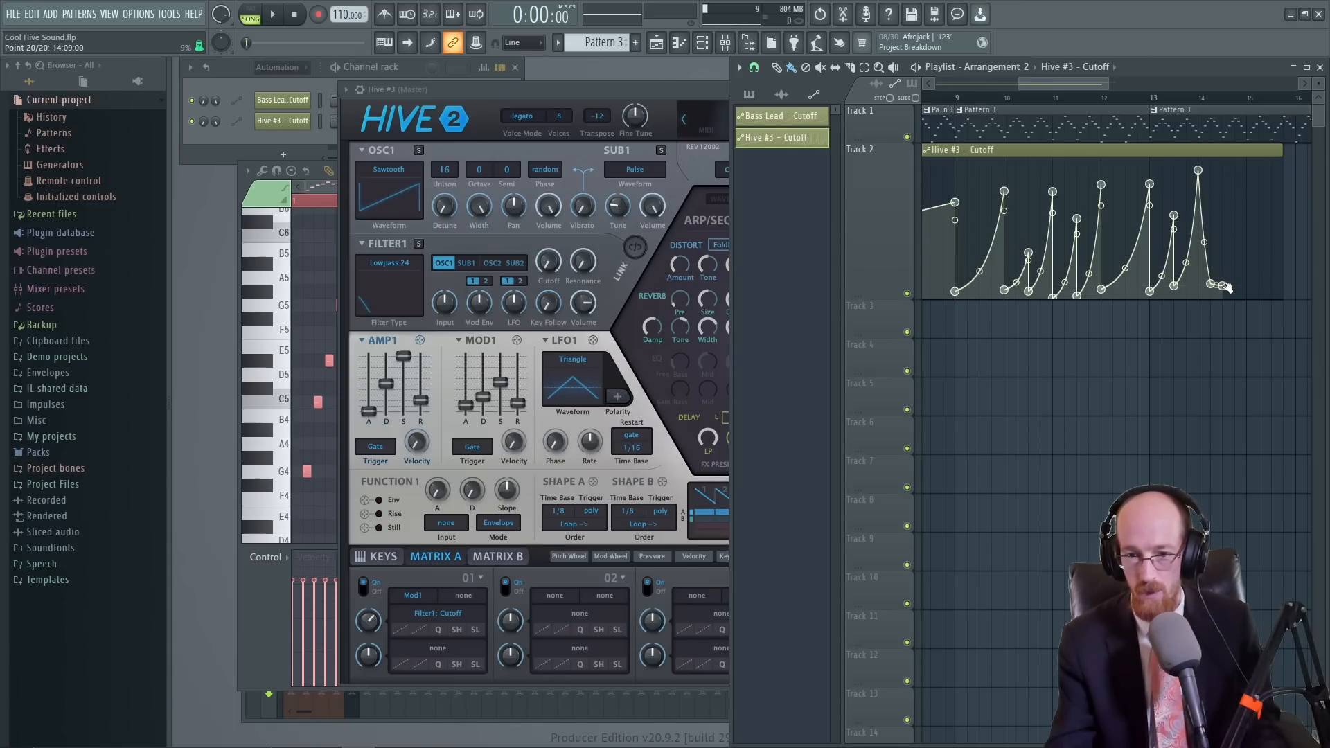
{"action": "right_click", "coordinate": [1246, 201]}
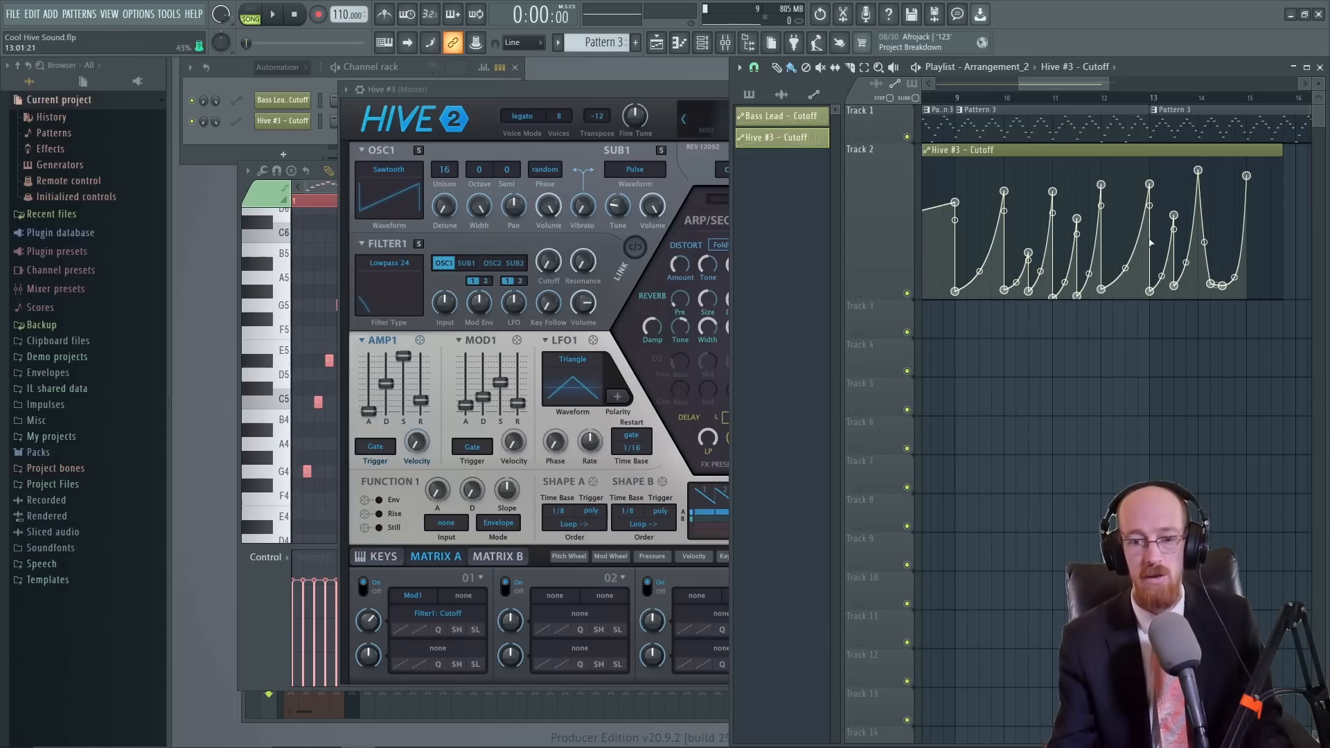
Audition the cutoff sweeps and add a low automation point at 15:05:00, just after the bar 15 peak.
{"action": "left_click", "coordinate": [955, 103]}
{"action": "key", "text": "space"}
{"action": "scroll", "coordinate": [1081, 253], "scroll_direction": "down", "scroll_amount": 3}
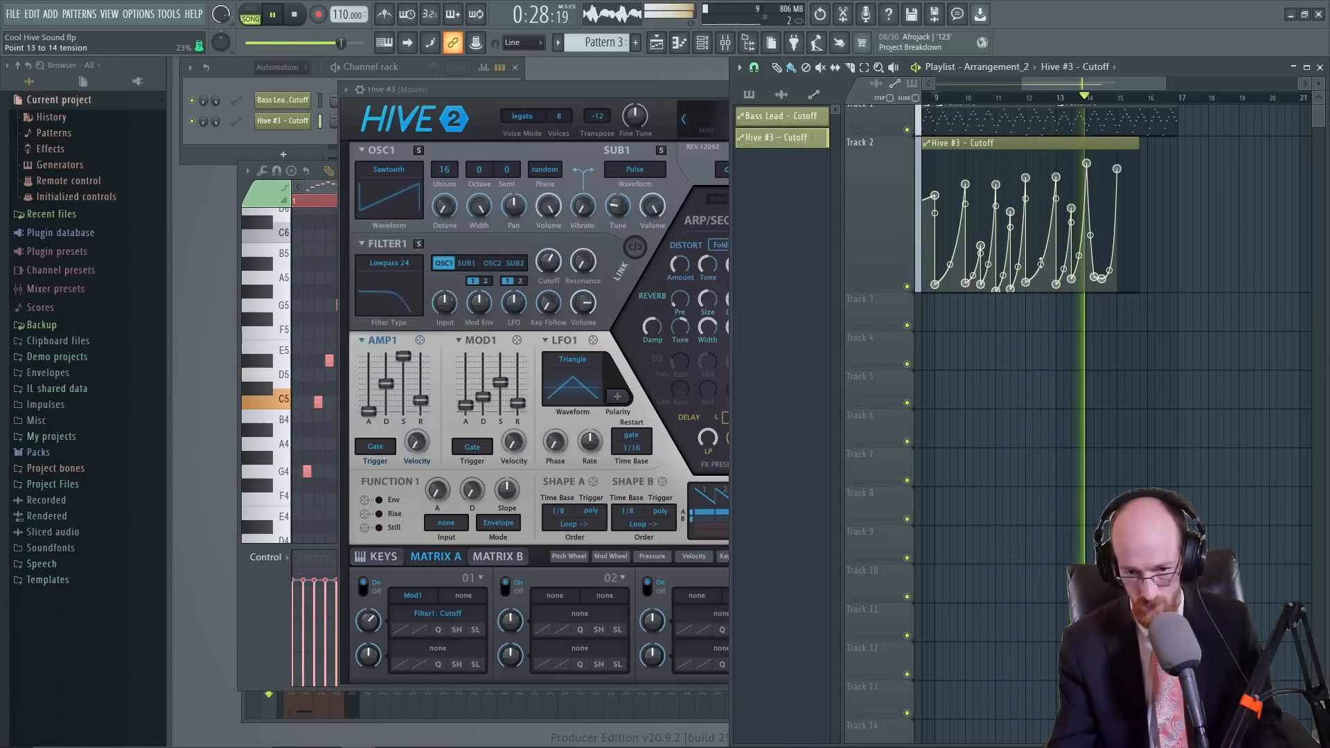
{"action": "left_click", "coordinate": [1133, 264]}
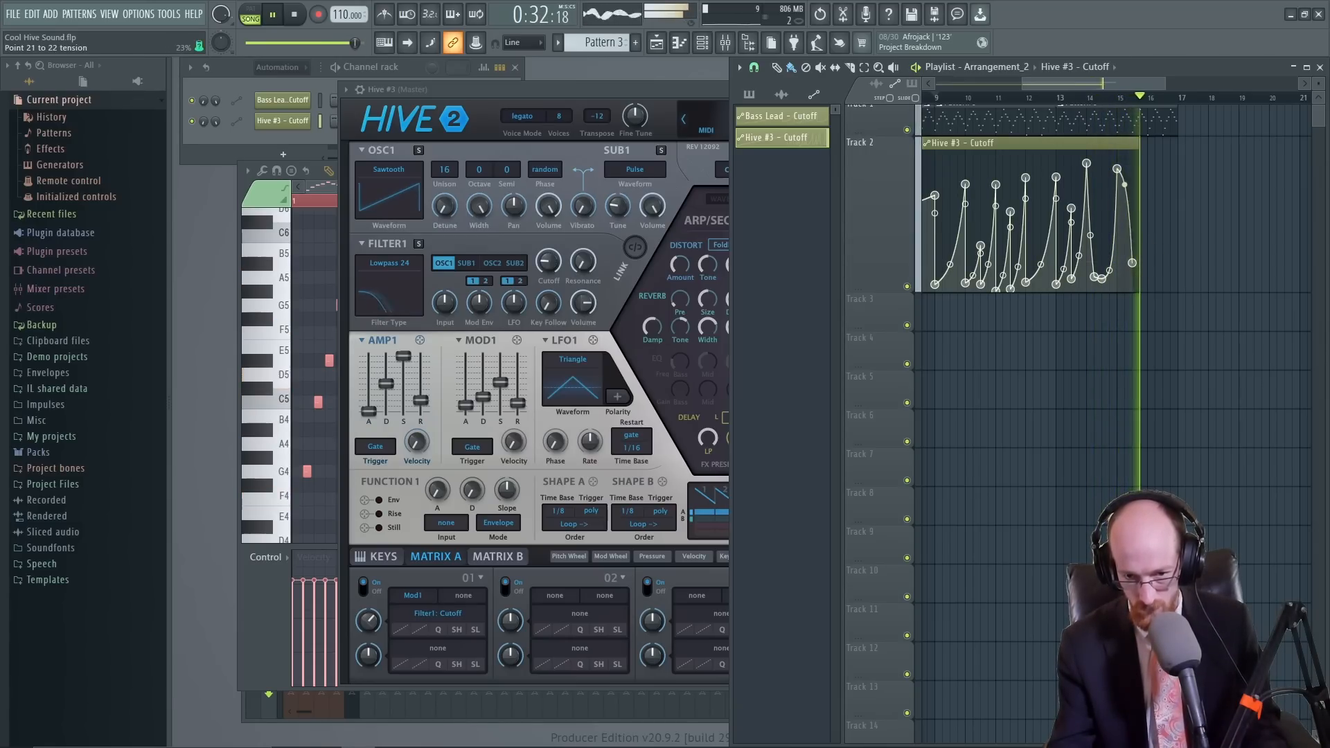
{"action": "left_click_drag", "start_coordinate": [1133, 264], "coordinate": [1124, 270]}
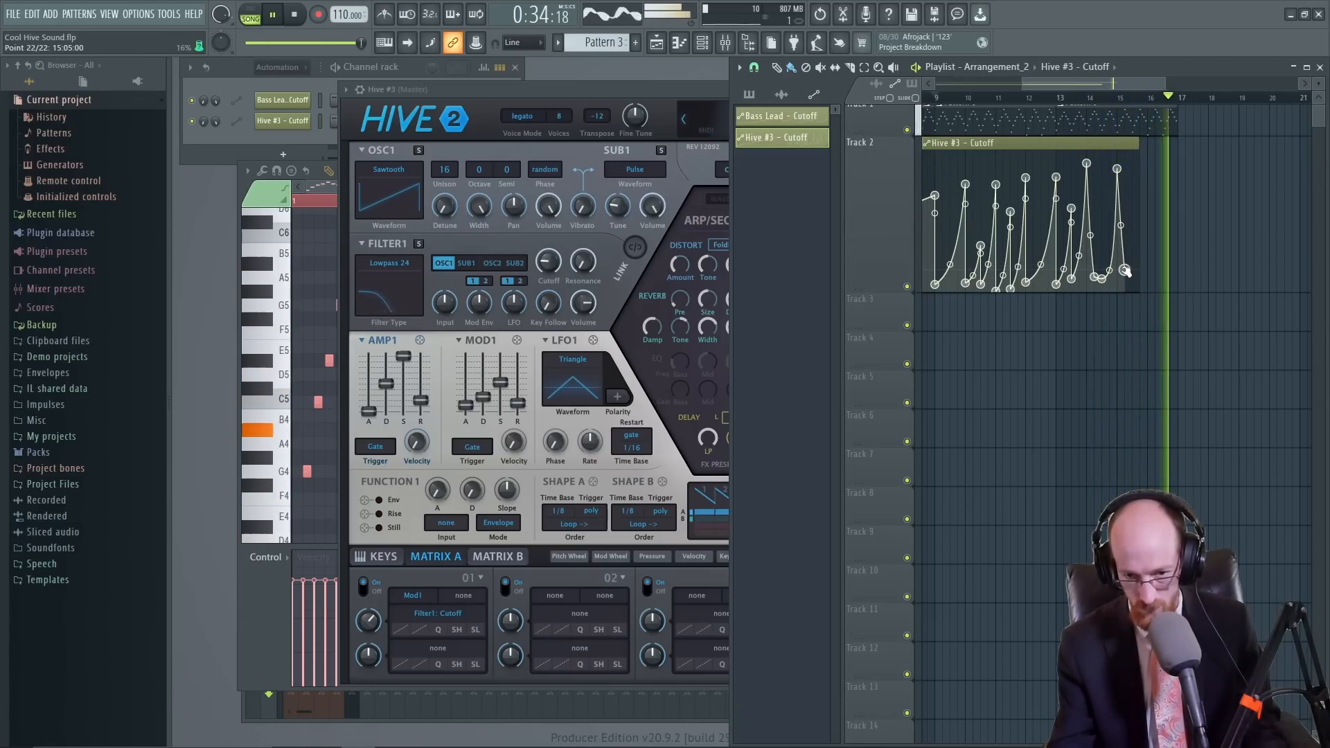
{"action": "key", "text": "space"}
Extend the cutoff clip beyond bar 17 and add a curved rise peaking at bar 16.
{"action": "left_click_drag", "start_coordinate": [1135, 142], "coordinate": [1248, 142]}
{"action": "scroll", "coordinate": [1136, 225], "scroll_direction": "up", "scroll_amount": 4}
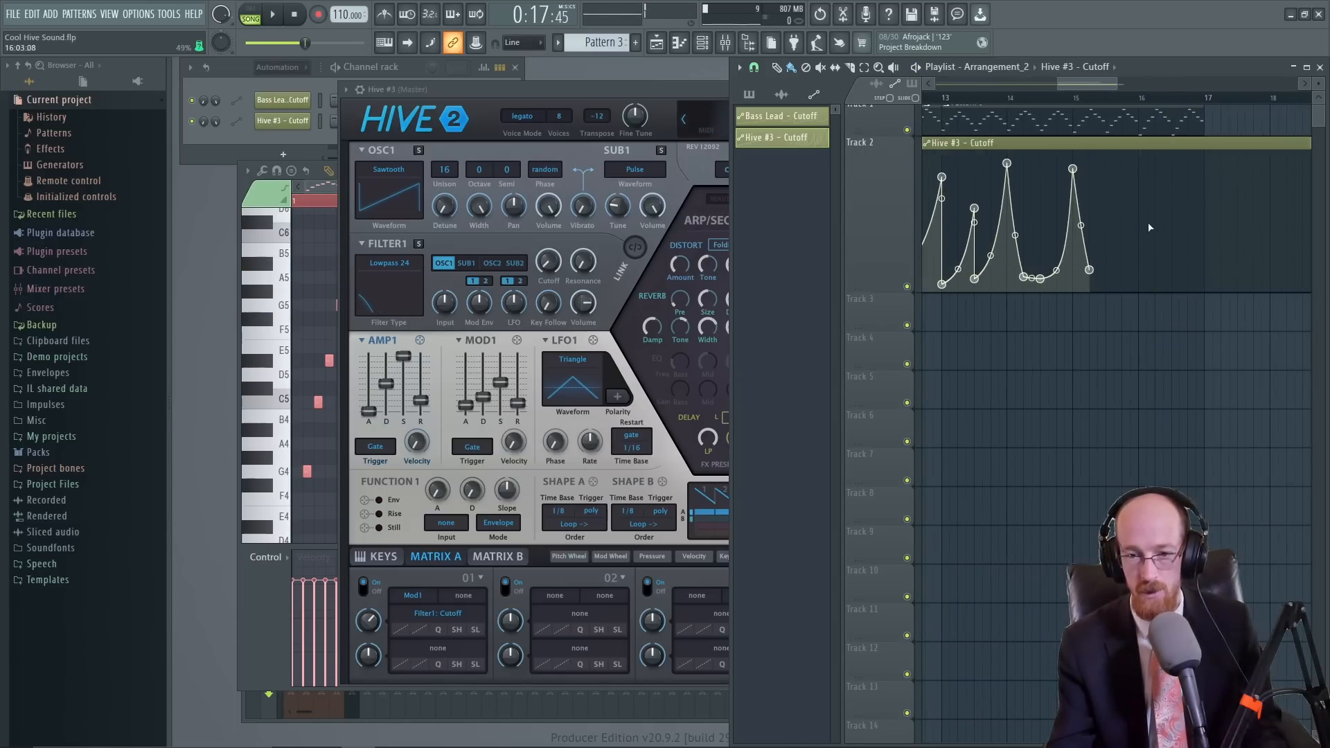
{"action": "left_click", "coordinate": [1139, 174]}
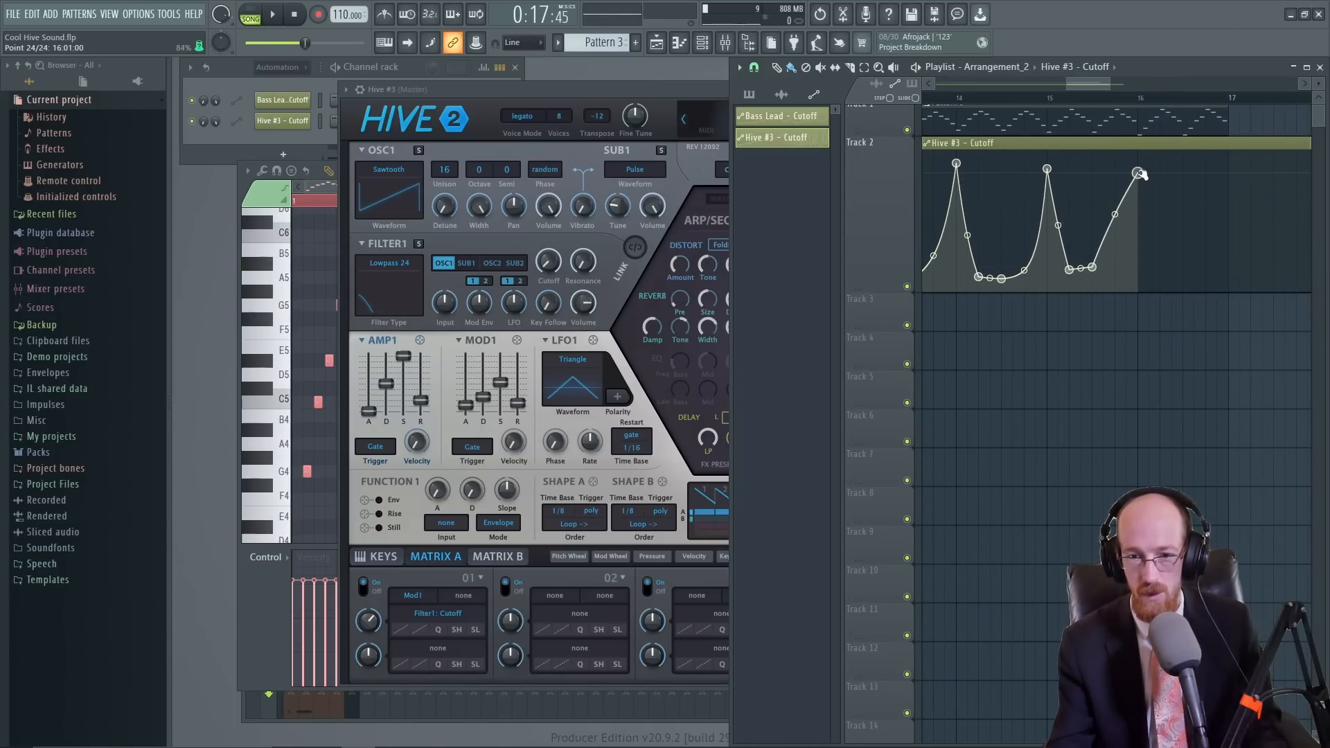
{"action": "left_click_drag", "start_coordinate": [1124, 210], "coordinate": [1124, 257]}
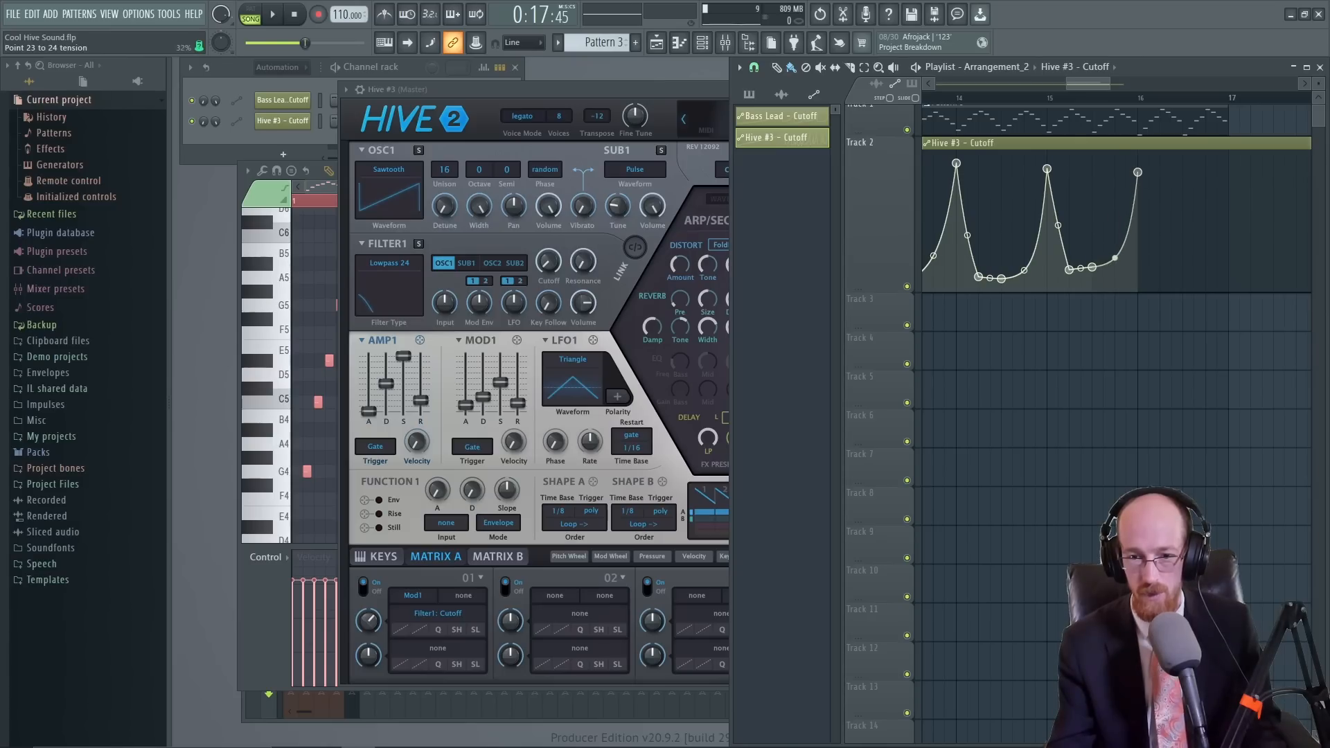
Add a smaller cutoff peak midway through bar 16, then a dip and a curved rise to bar 17.
{"action": "left_click", "coordinate": [1182, 220]}
{"action": "left_click", "coordinate": [1193, 264]}
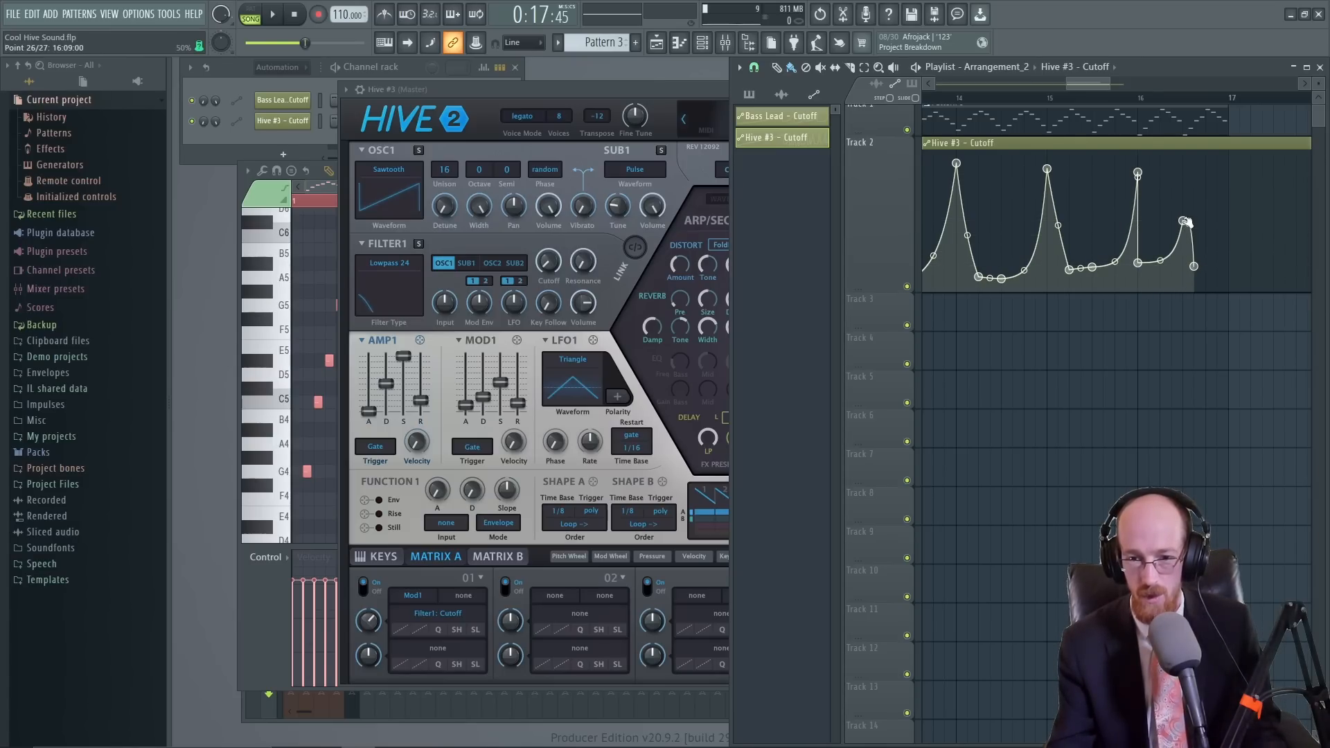
{"action": "left_click", "coordinate": [1229, 161]}
{"action": "left_click_drag", "start_coordinate": [1213, 182], "coordinate": [1213, 255]}
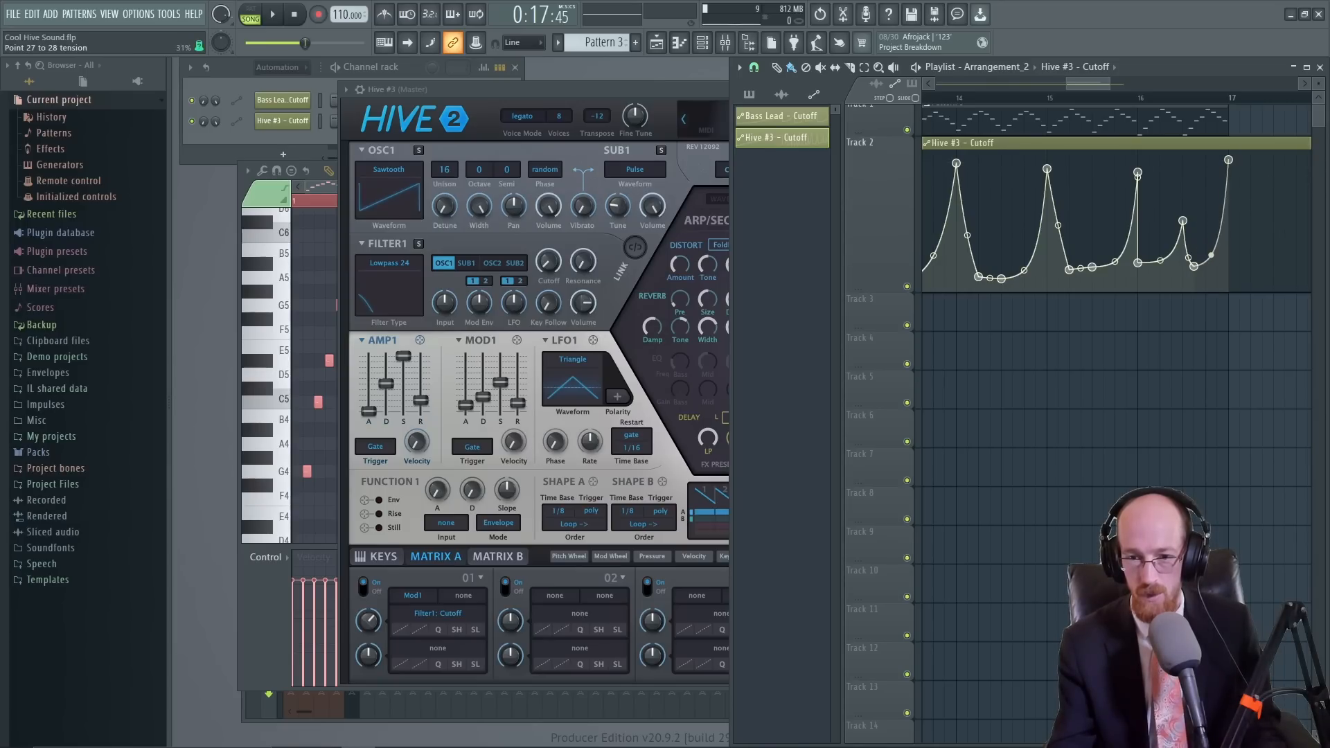
Drop the cutoff sharply at bar 17 and trim the automation clip's end to bar 19.
{"action": "left_click", "coordinate": [1252, 268]}
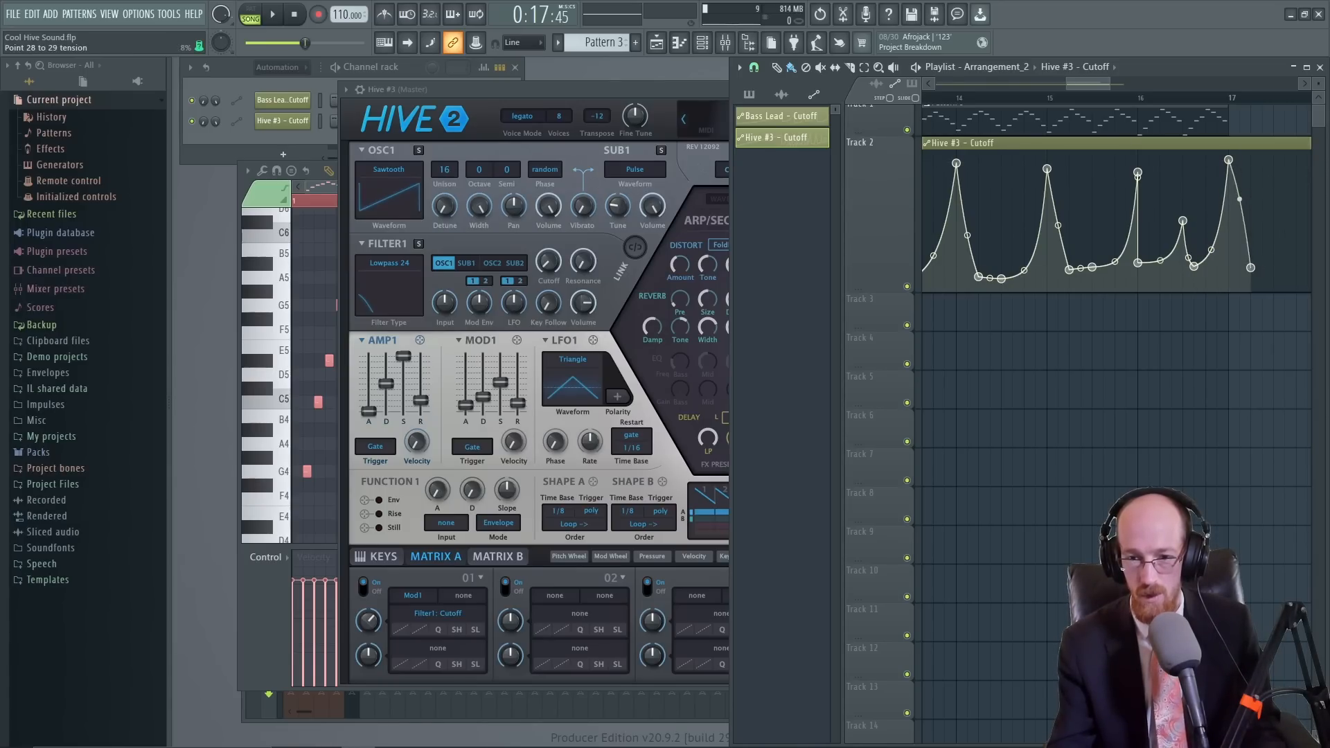
{"action": "scroll", "coordinate": [1155, 254], "scroll_direction": "right", "scroll_amount": 2}
{"action": "scroll", "coordinate": [1148, 262], "scroll_direction": "down", "scroll_amount": 4}
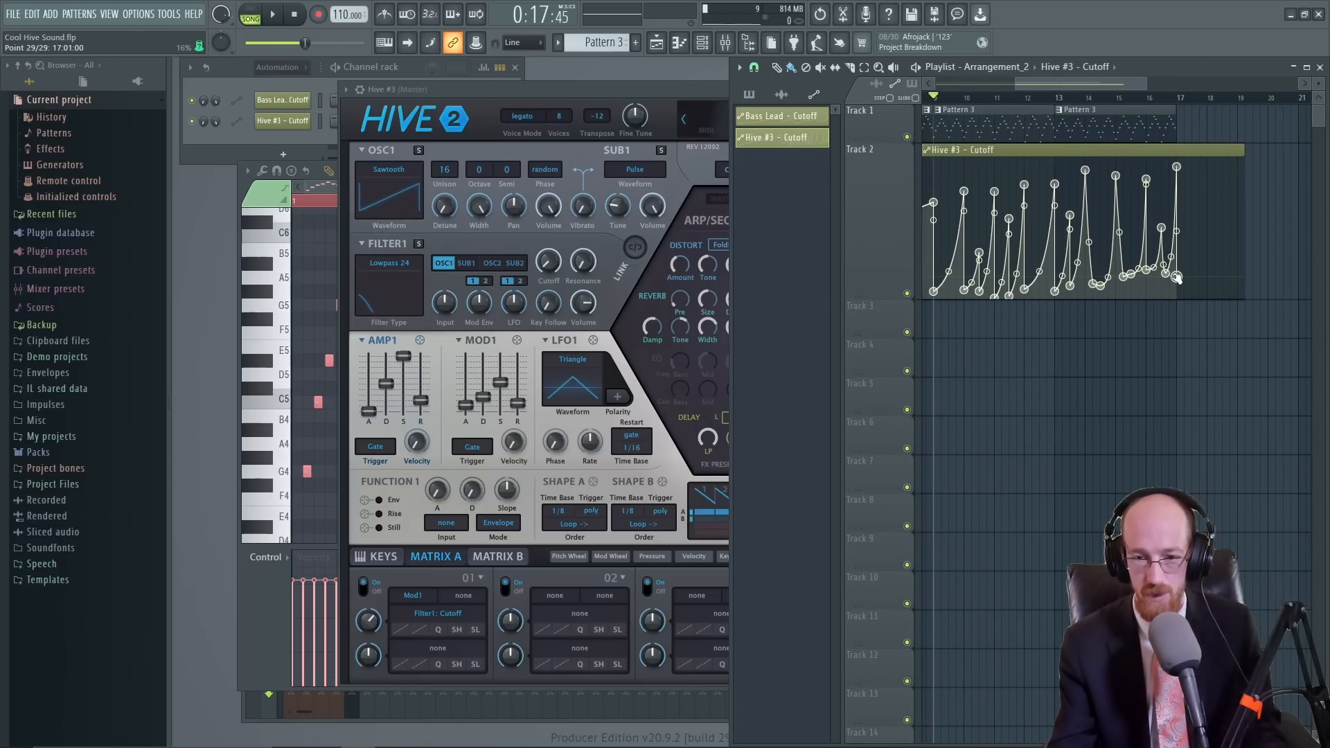
{"action": "mouse_move", "coordinate": [1244, 163]}
{"action": "left_mouse_down"}
{"action": "mouse_move", "coordinate": [1183, 168]}
{"action": "mouse_move", "coordinate": [1237, 149]}
{"action": "left_mouse_up"}
Play the song from bar 13 and fine-tune the Distortion Amount in Hive #3.
{"action": "left_click", "coordinate": [1061, 99]}
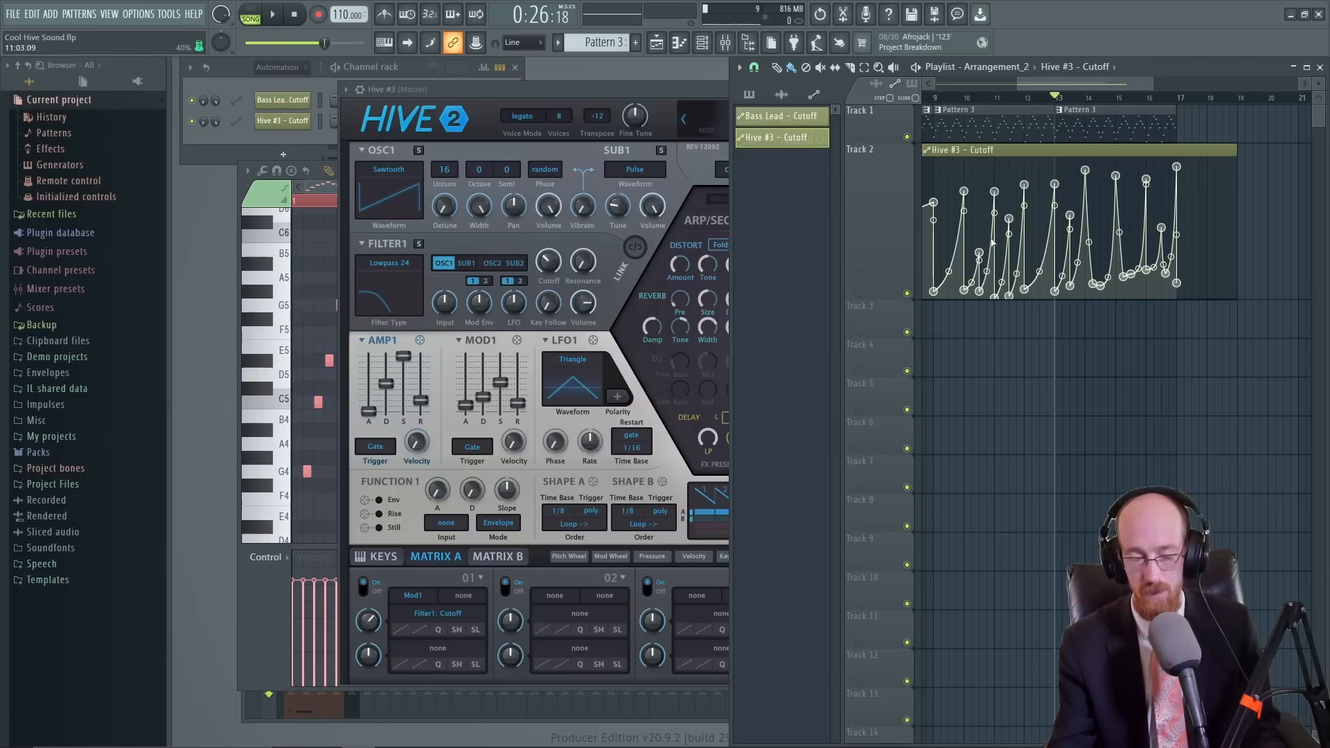
{"action": "key", "text": "space"}
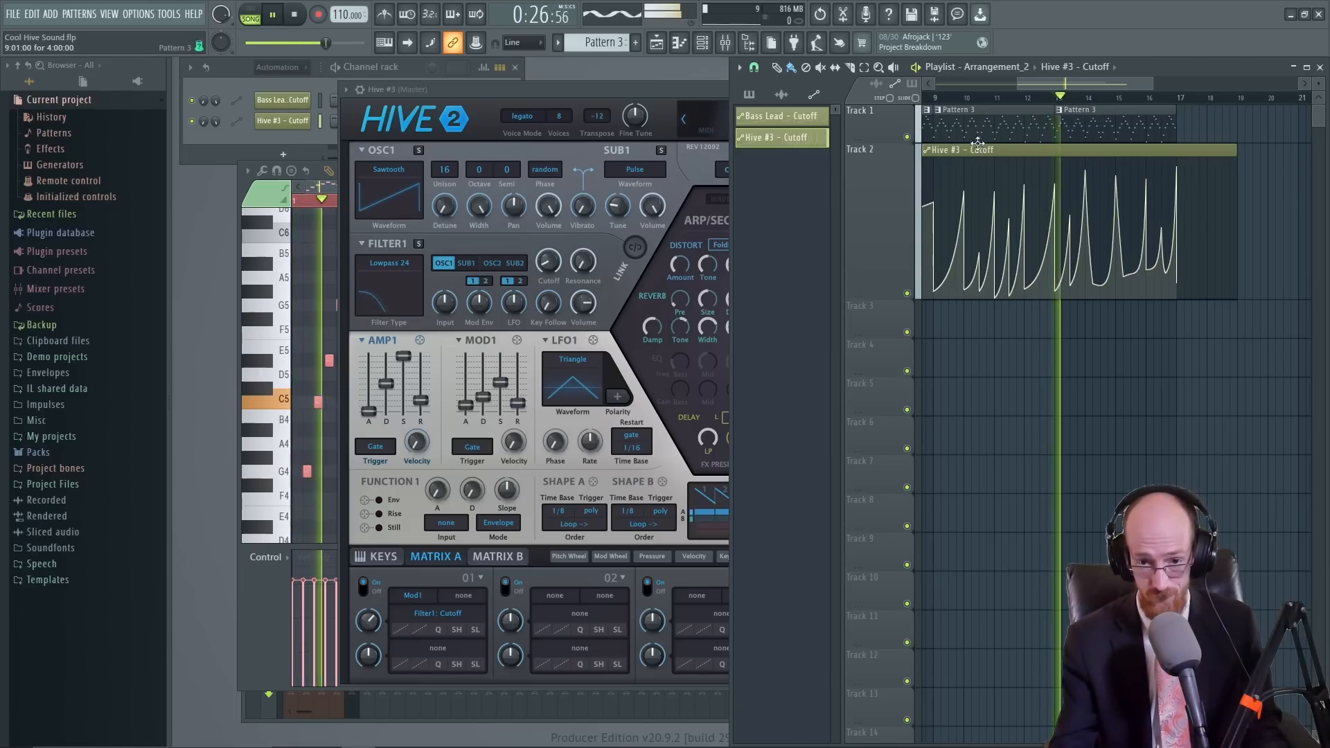
{"action": "left_click", "coordinate": [699, 229]}
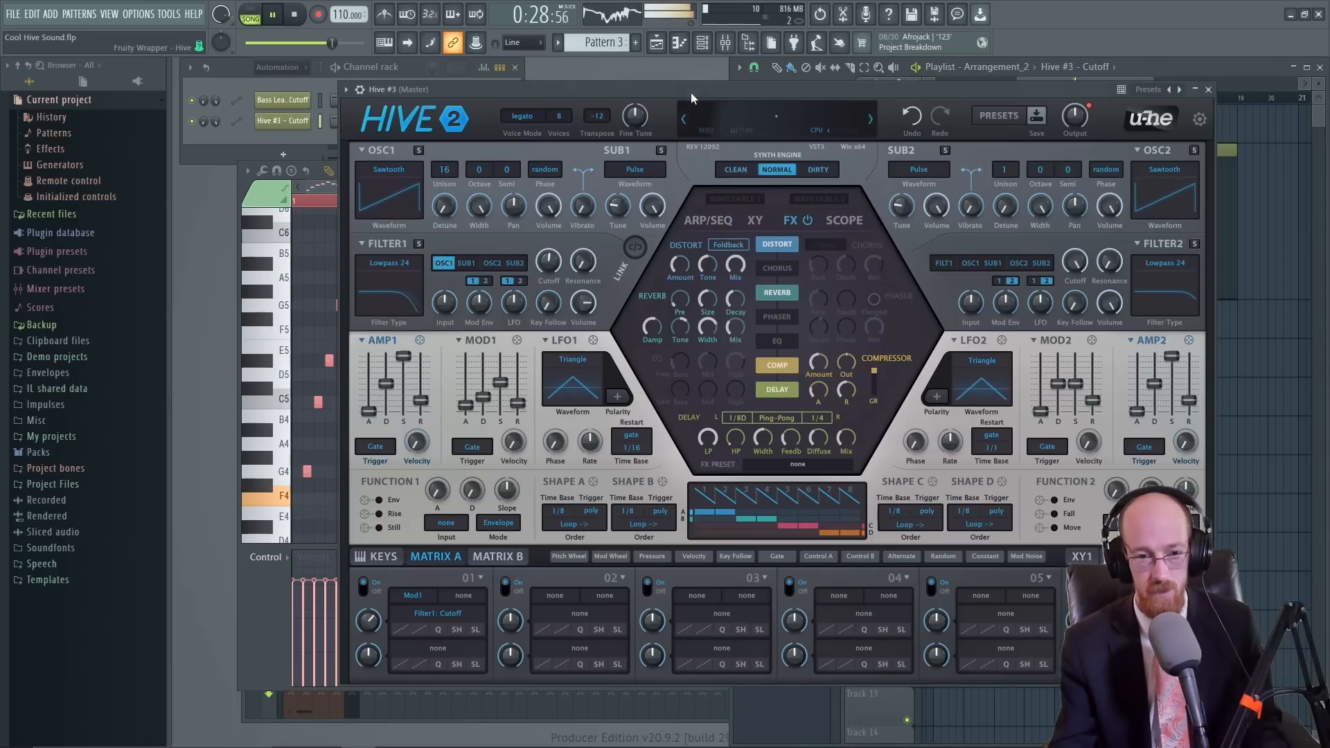
{"action": "mouse_move", "coordinate": [680, 266]}
{"action": "left_mouse_down"}
{"action": "mouse_move", "coordinate": [678, 340]}
{"action": "mouse_move", "coordinate": [681, 270]}
{"action": "left_mouse_up"}
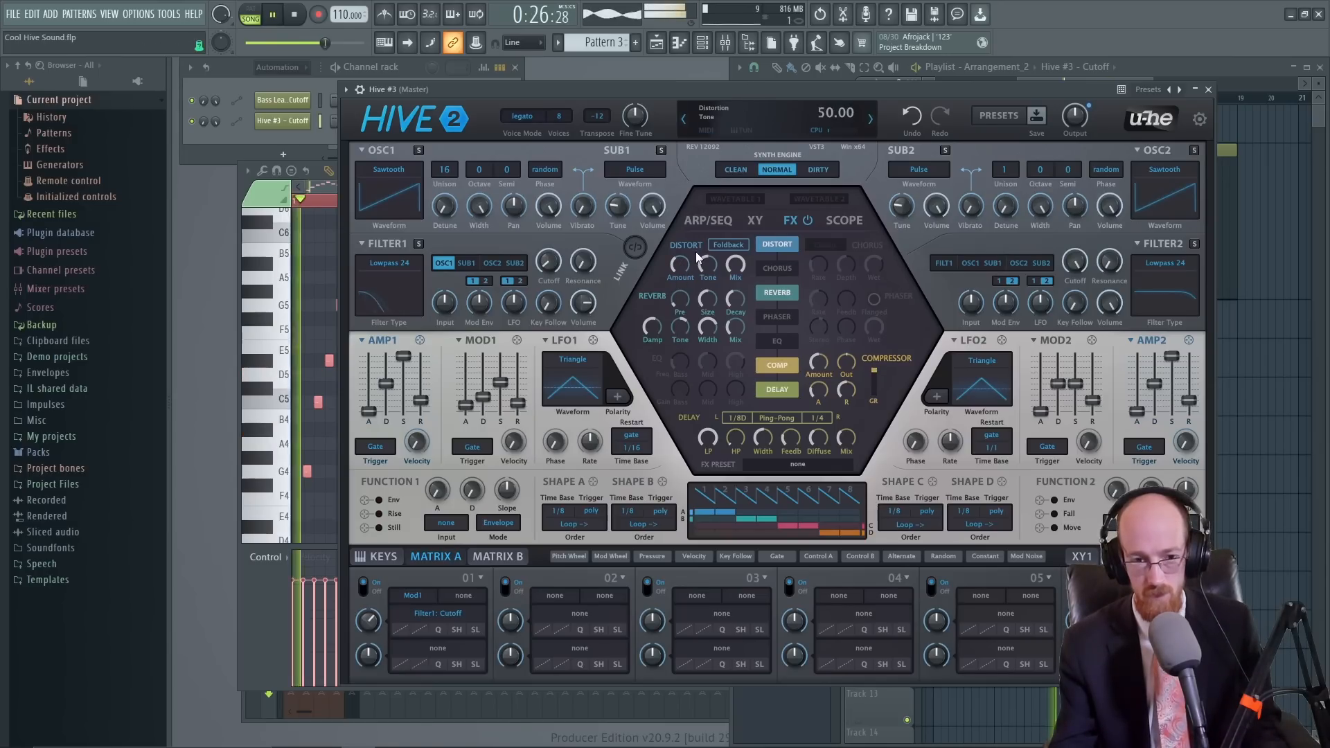
{"action": "left_click_drag", "start_coordinate": [680, 262], "coordinate": [680, 266]}
{"action": "key", "text": "space"}
Close the Hive #3 plugin window and return to the playlist.
{"action": "left_click", "coordinate": [1182, 65]}
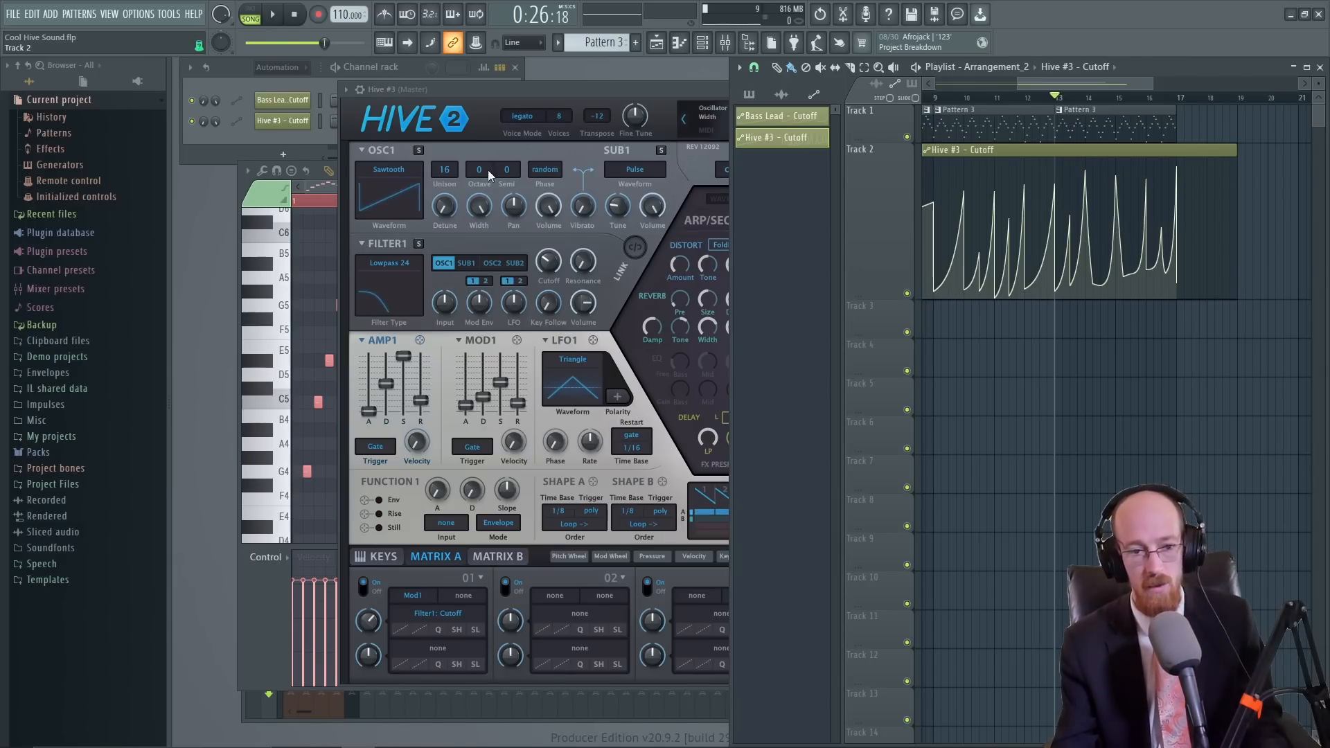
{"action": "left_click", "coordinate": [608, 90]}
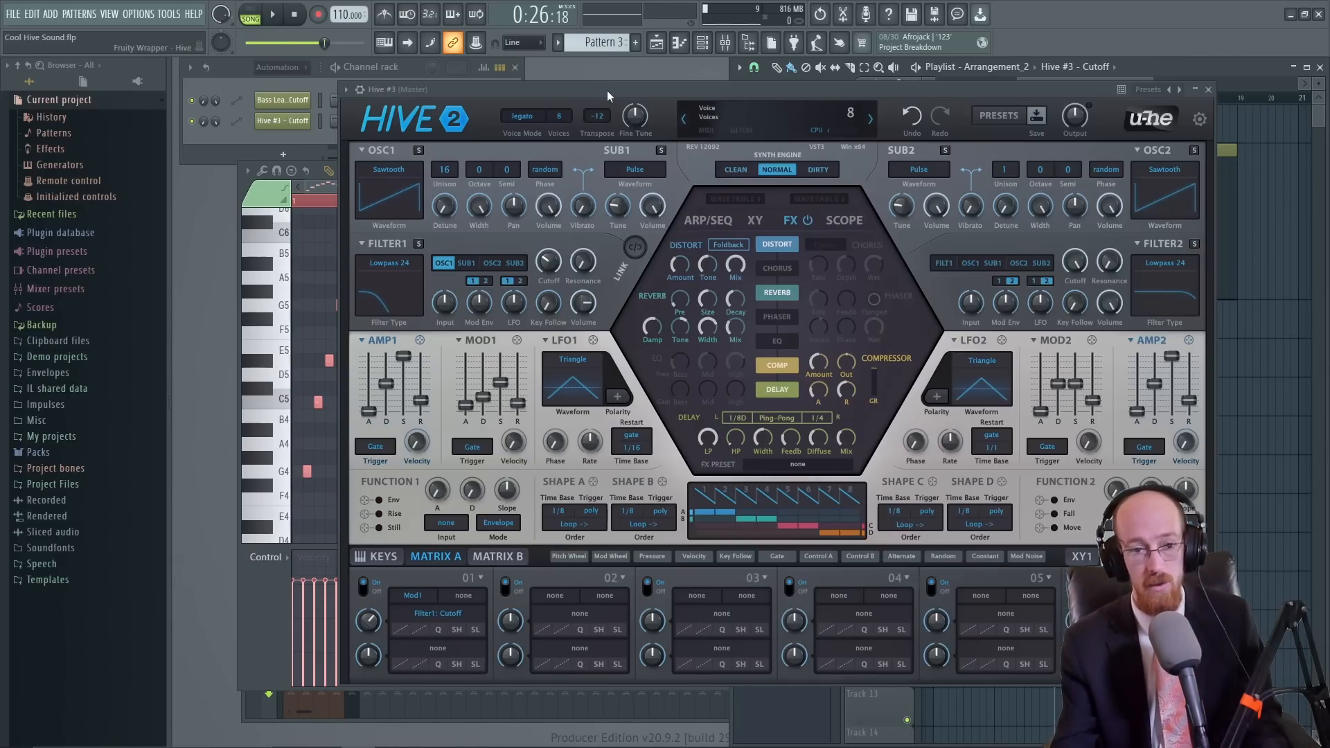
{"action": "left_click", "coordinate": [1208, 90]}
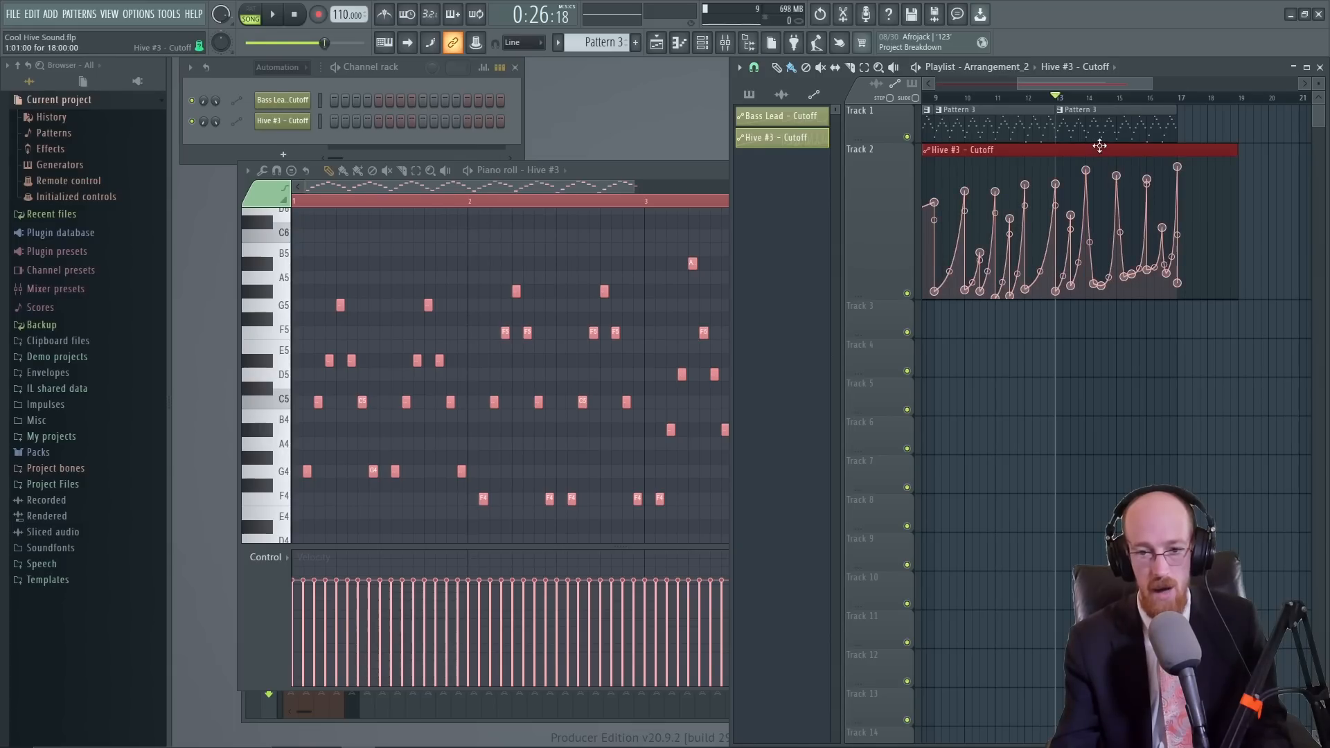
Make the Pattern 3 clip at bar 13 unique and show its Hive #3 notes in the piano roll.
{"action": "left_click", "coordinate": [1064, 119]}
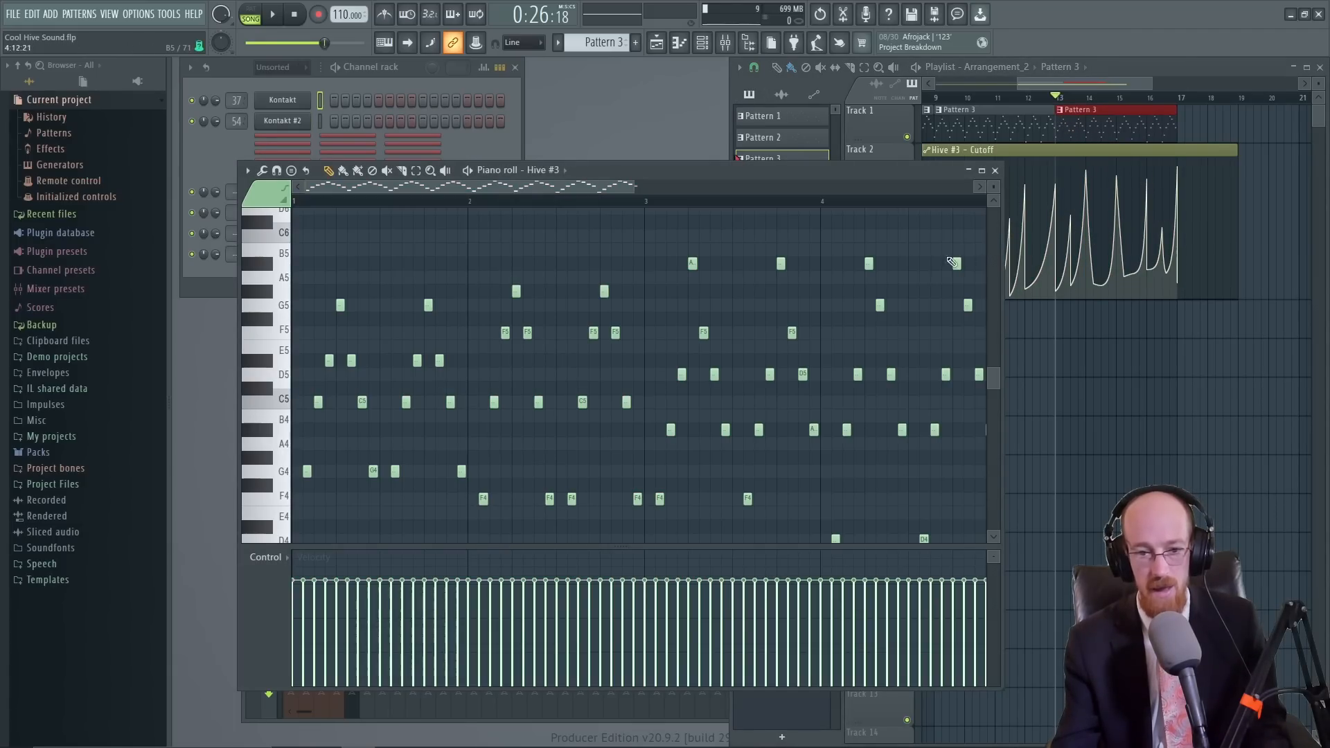
{"action": "right_click", "coordinate": [1061, 112]}
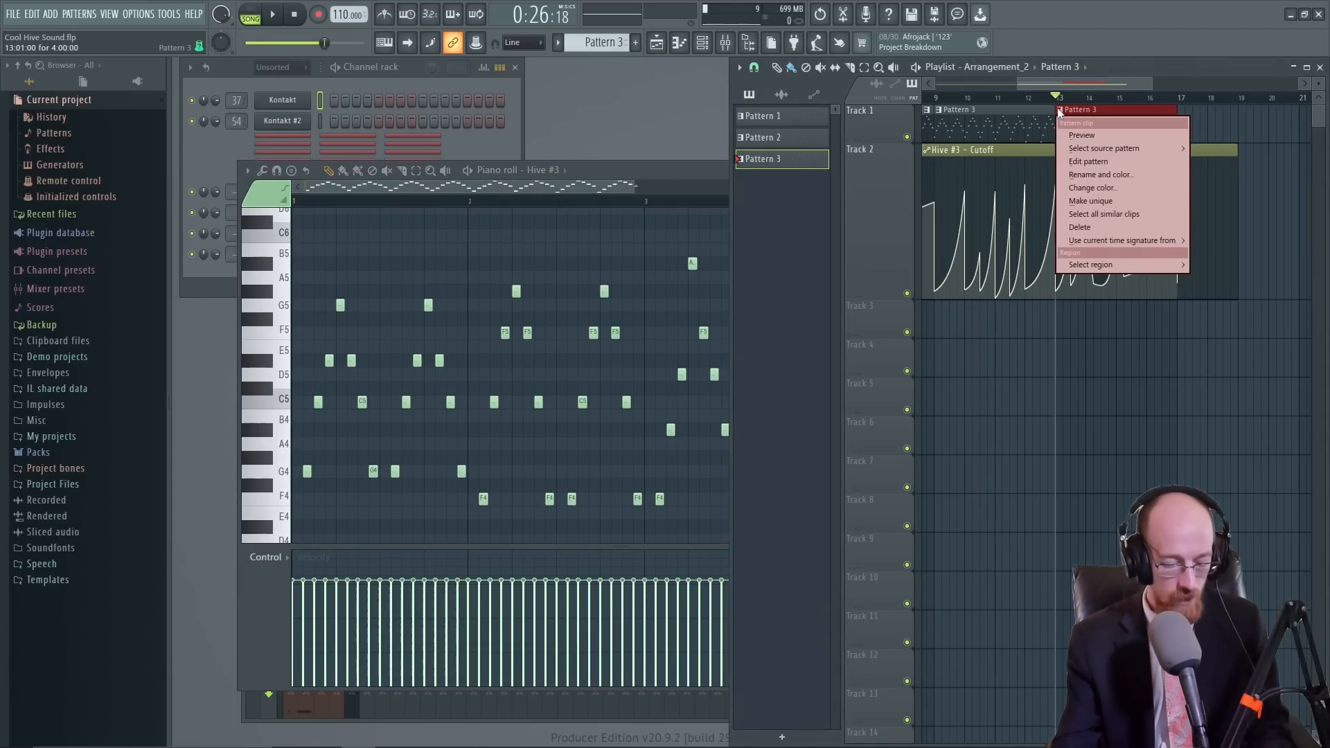
{"action": "left_click", "coordinate": [1091, 201]}
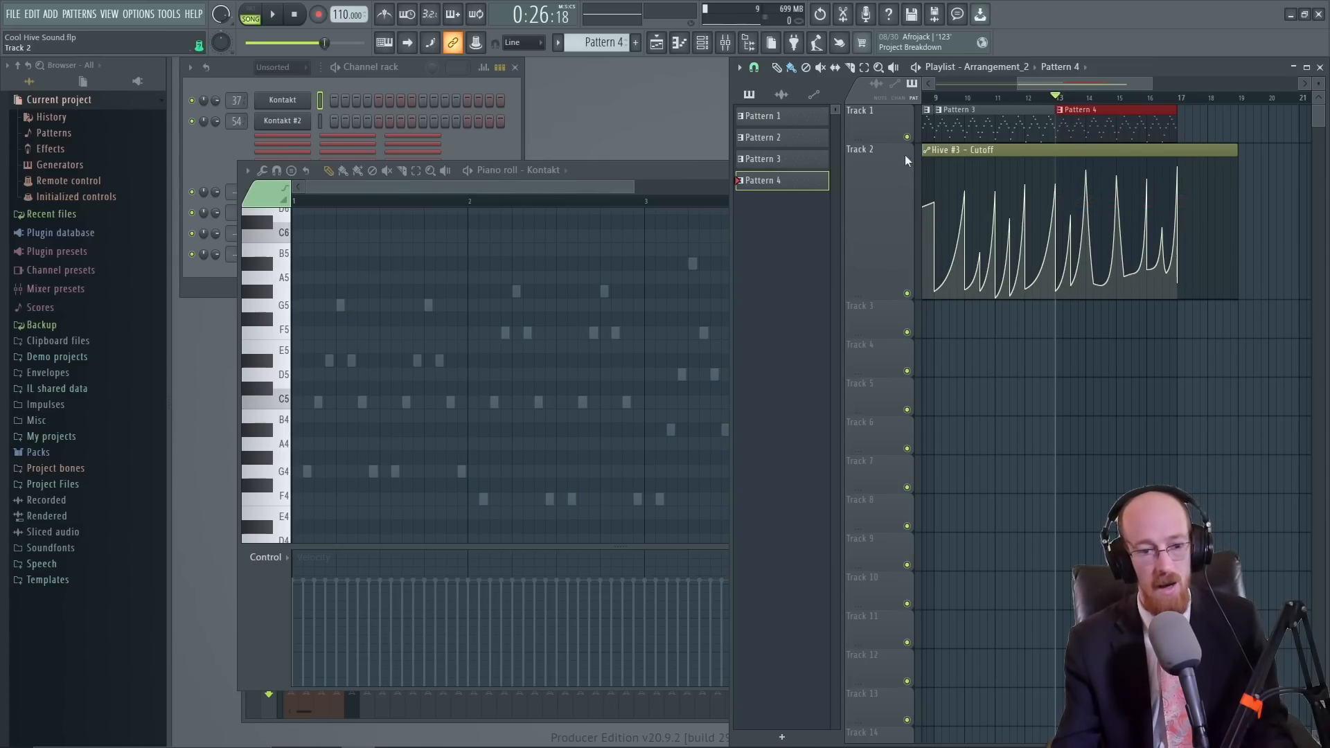
{"action": "double_click", "coordinate": [605, 292]}
Compare the earlier Pattern 3 clips with the unique Pattern 4 clip at bar 13 by selecting them in the playlist.
{"action": "left_click_drag", "start_coordinate": [1073, 84], "coordinate": [1137, 149]}
{"action": "scroll", "coordinate": [1154, 180], "scroll_direction": "down", "scroll_amount": 1}
{"action": "scroll", "coordinate": [1153, 178], "scroll_direction": "down", "scroll_amount": 1}
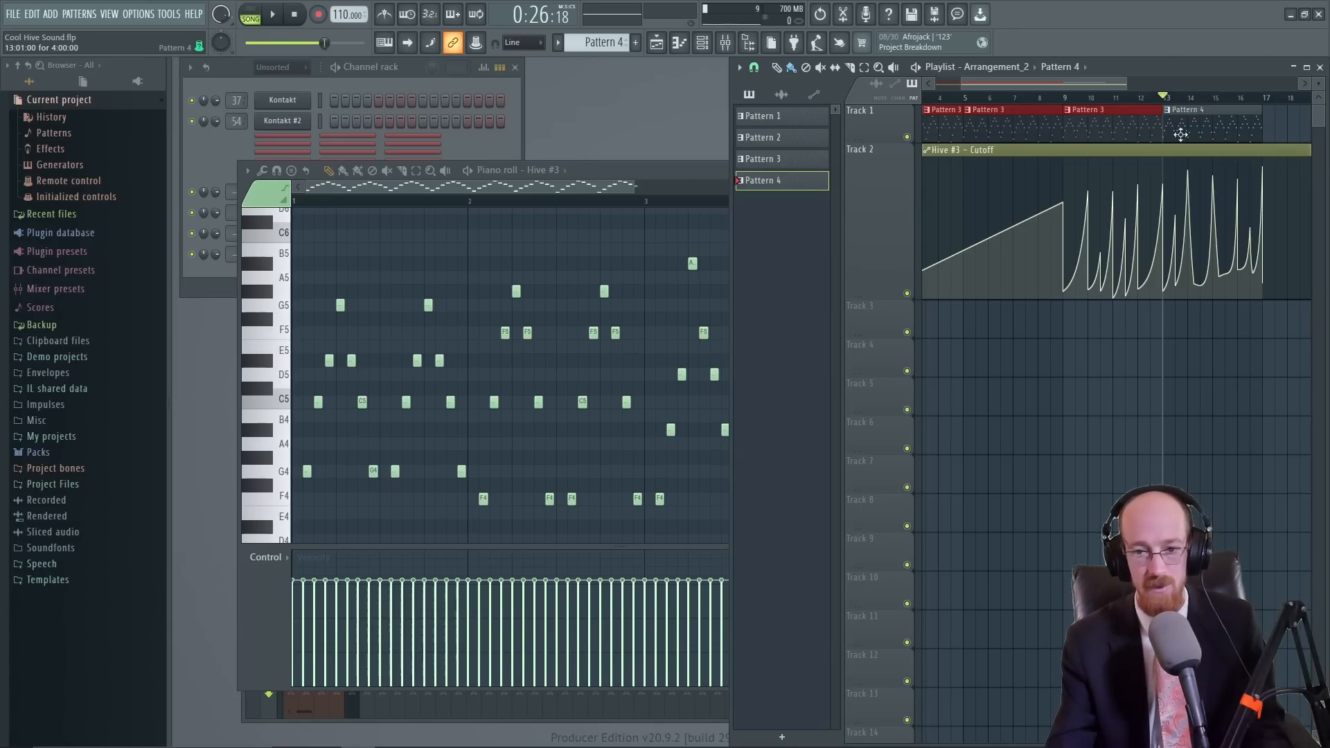
{"action": "scroll", "coordinate": [1181, 133], "scroll_direction": "right", "scroll_amount": 2}
{"action": "left_click", "coordinate": [1169, 126]}
{"action": "left_click", "coordinate": [985, 131], "text": "ctrl"}
{"action": "left_click", "coordinate": [1046, 128], "text": "ctrl"}
{"action": "scroll", "coordinate": [1004, 128], "scroll_direction": "left", "scroll_amount": 2}
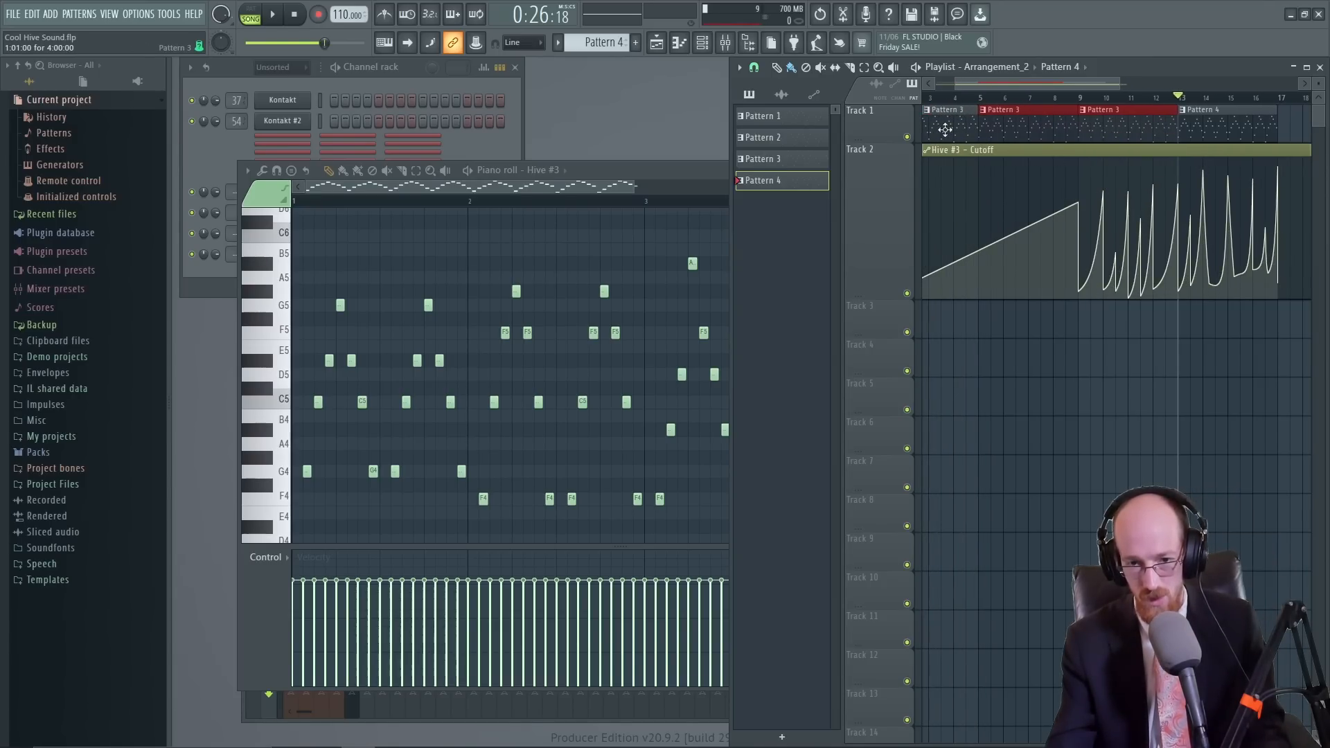
{"action": "key", "text": "ctrl+a"}
{"action": "scroll", "coordinate": [1185, 134], "scroll_direction": "right", "scroll_amount": 5}
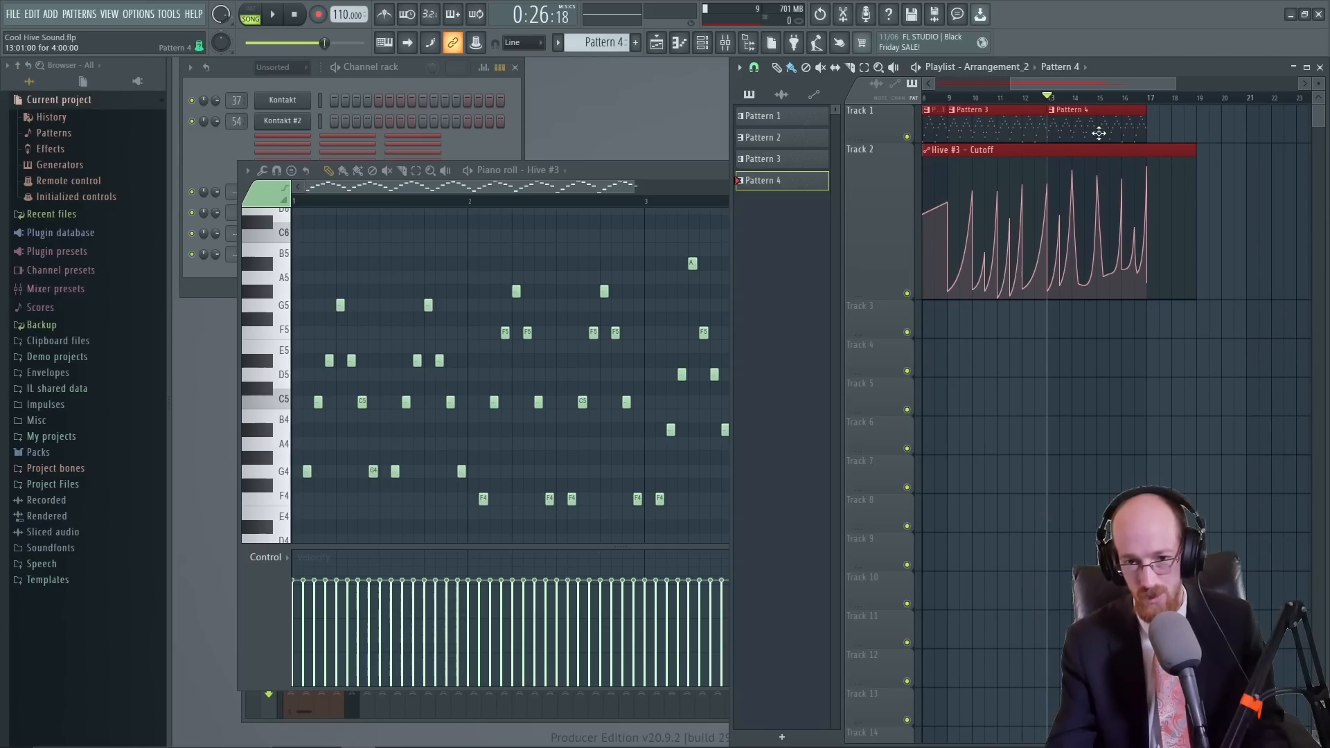
In Pattern 4's Hive #3 notes, raise the first A#5 note in bar 3 to D6.
{"action": "left_click", "coordinate": [1100, 132]}
{"action": "left_click", "coordinate": [714, 182]}
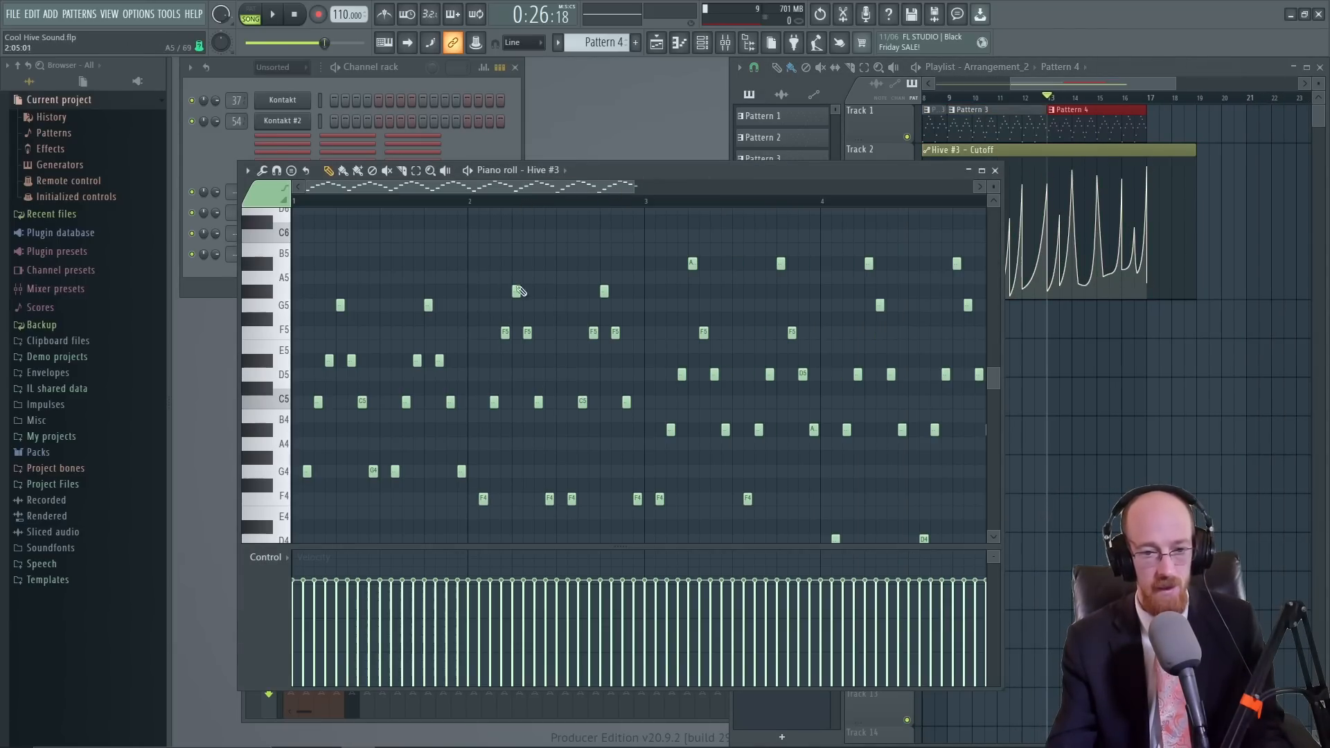
{"action": "scroll", "coordinate": [506, 319], "scroll_direction": "up", "scroll_amount": 2}
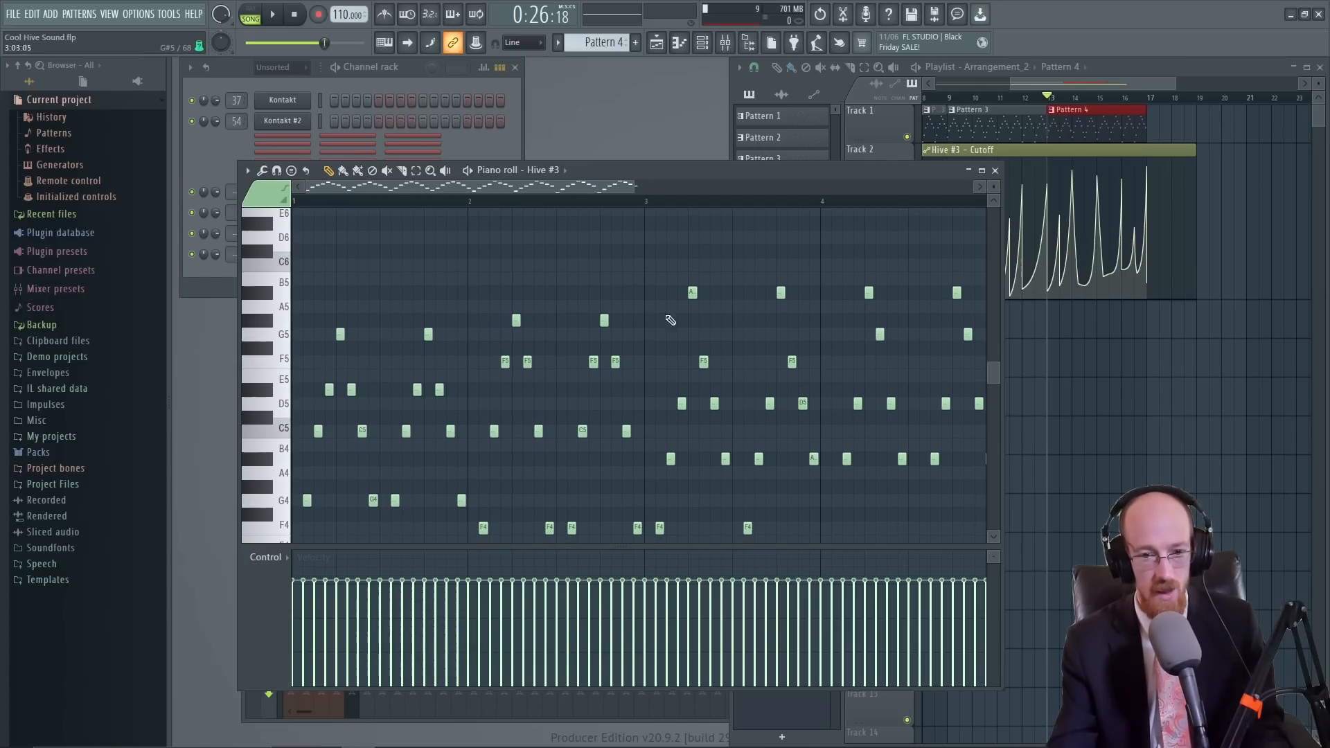
{"action": "scroll", "coordinate": [702, 316], "scroll_direction": "down", "scroll_amount": 1}
{"action": "left_click_drag", "start_coordinate": [668, 301], "coordinate": [696, 301]}
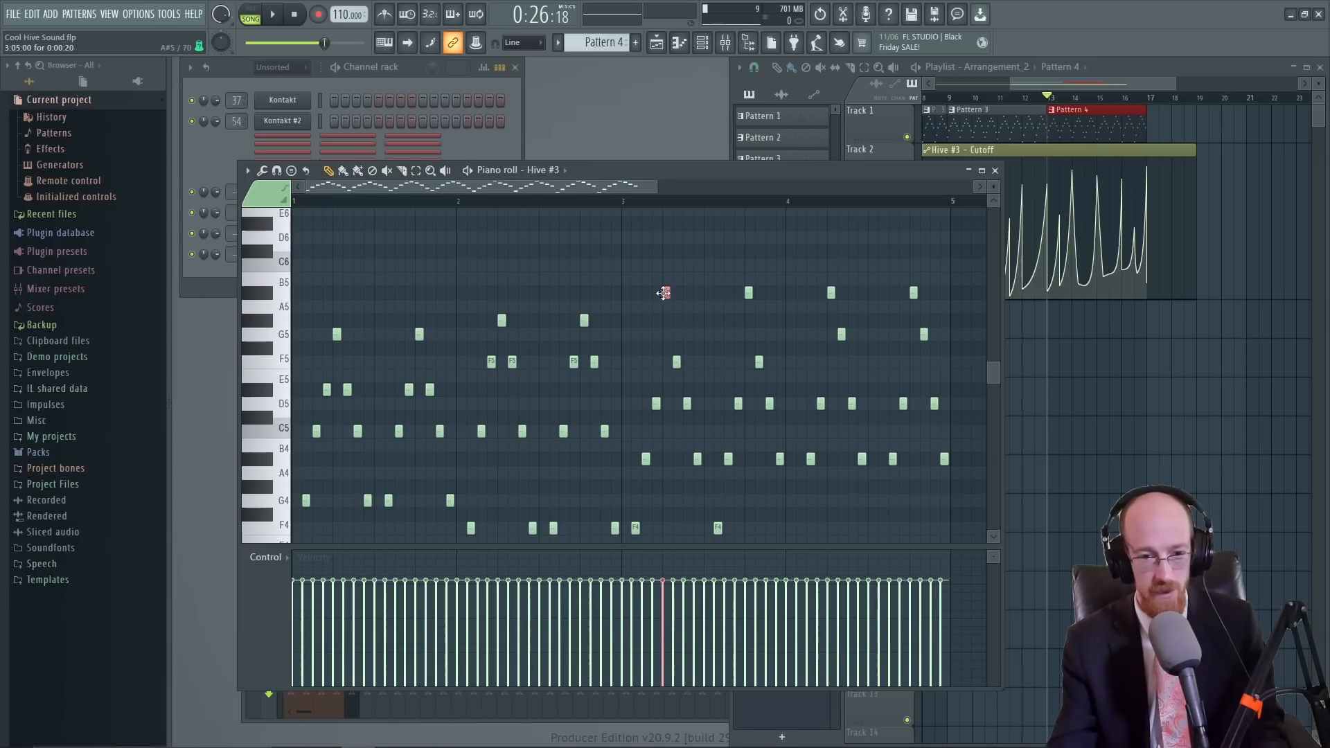
{"action": "scroll", "coordinate": [350, 336], "scroll_direction": "up", "scroll_amount": 1}
Raise the two G5 notes in bar 1 to A#5 and the second G#5 note in bar 2 to D6.
{"action": "left_click", "coordinate": [337, 345]}
{"action": "left_click", "coordinate": [420, 345], "text": "shift"}
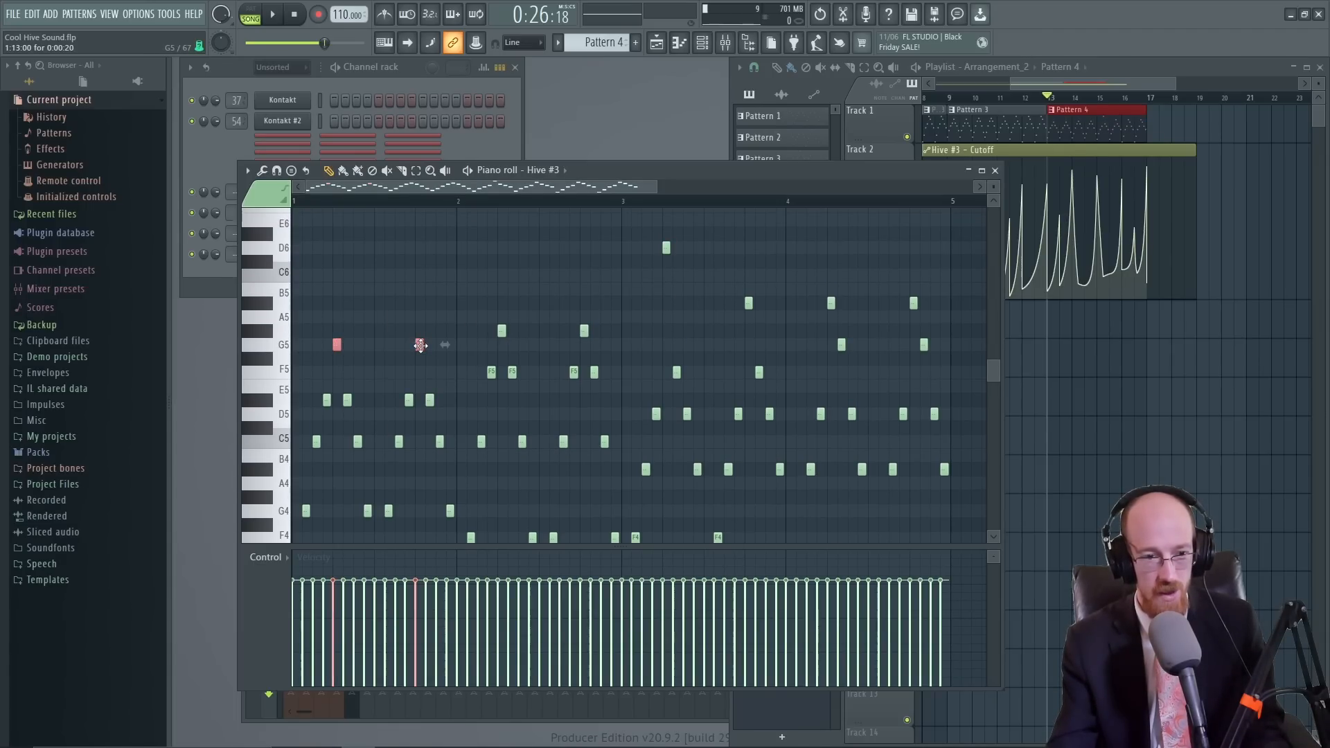
{"action": "left_click_drag", "start_coordinate": [485, 326], "coordinate": [588, 339]}
{"action": "left_click", "coordinate": [524, 327], "text": "ctrl"}
{"action": "mouse_move", "coordinate": [575, 272]}
{"action": "left_mouse_down"}
{"action": "mouse_move", "coordinate": [593, 258]}
{"action": "mouse_move", "coordinate": [584, 247]}
{"action": "left_mouse_up"}
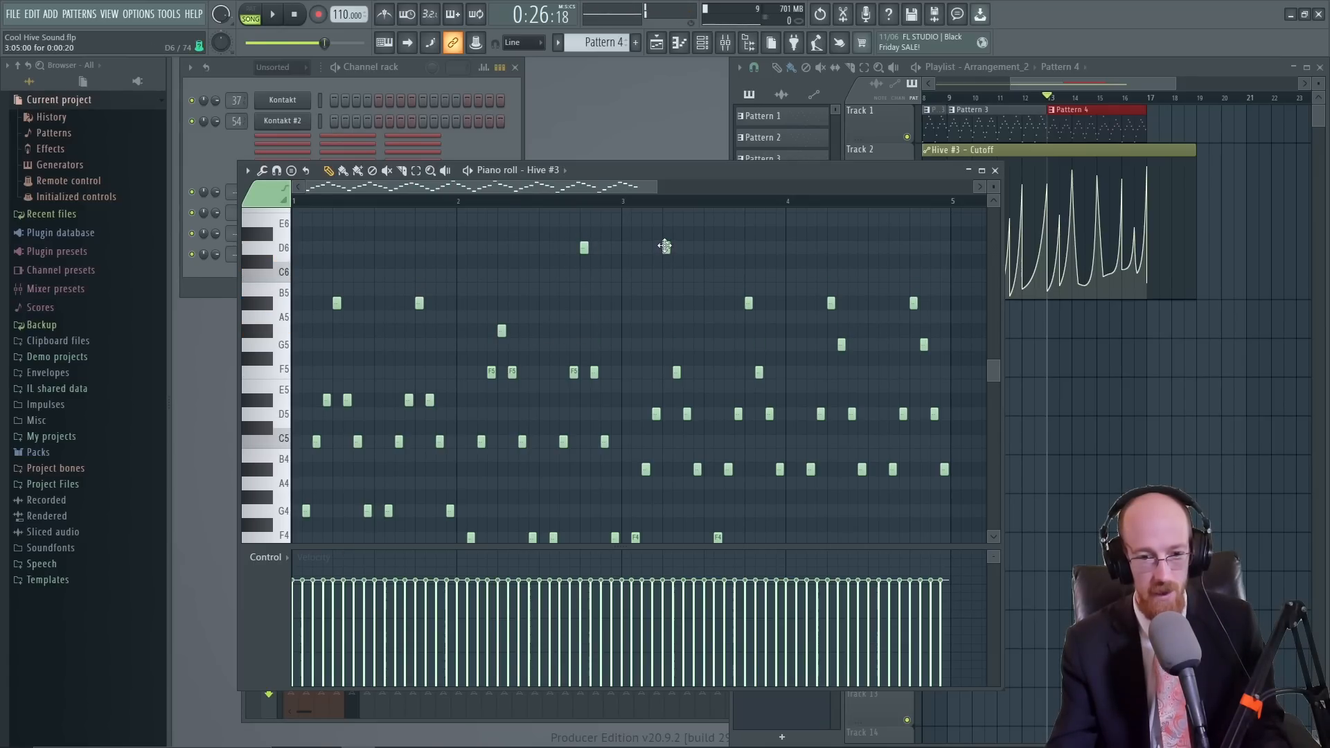
Raise bar 3's D6 note to D#6 and bar 4's last A#5 note to B5, and play the result from bar 13.
{"action": "left_click_drag", "start_coordinate": [664, 248], "coordinate": [664, 233]}
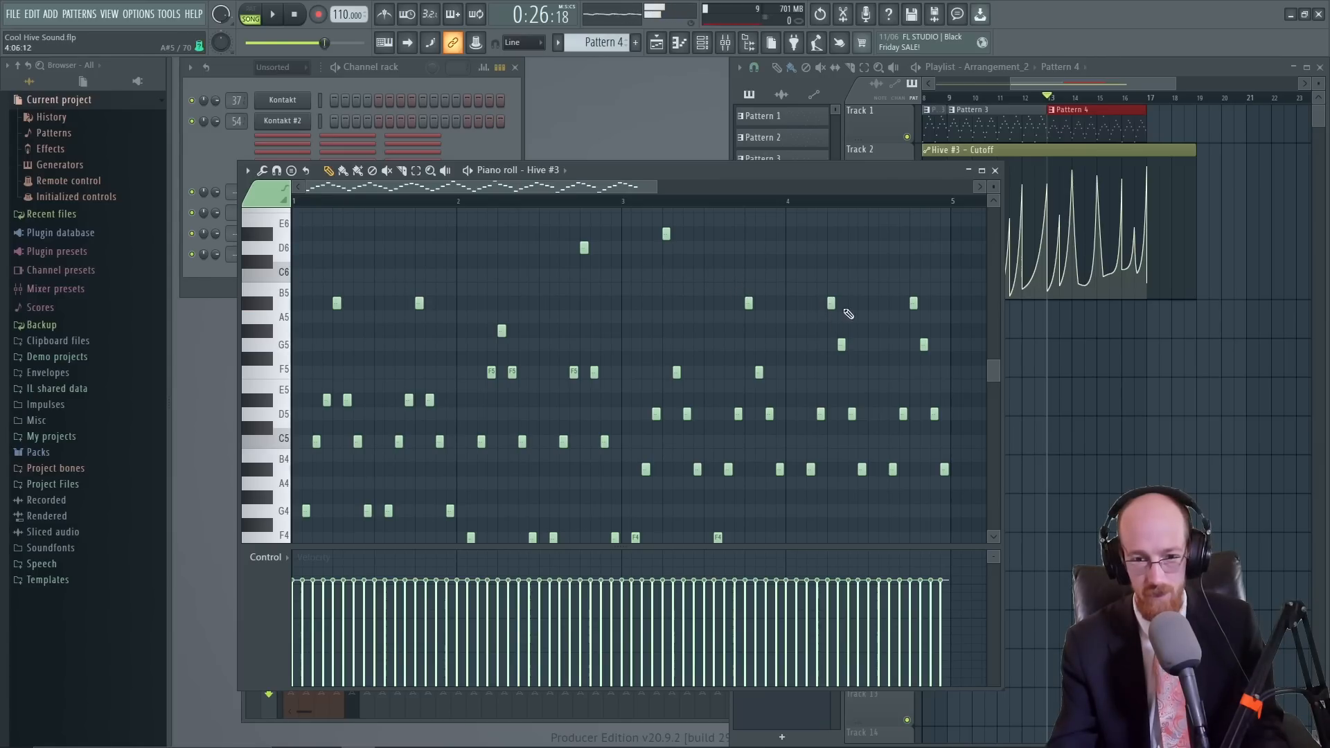
{"action": "mouse_move", "coordinate": [912, 301]}
{"action": "left_mouse_down"}
{"action": "mouse_move", "coordinate": [912, 272]}
{"action": "mouse_move", "coordinate": [914, 289]}
{"action": "left_mouse_up"}
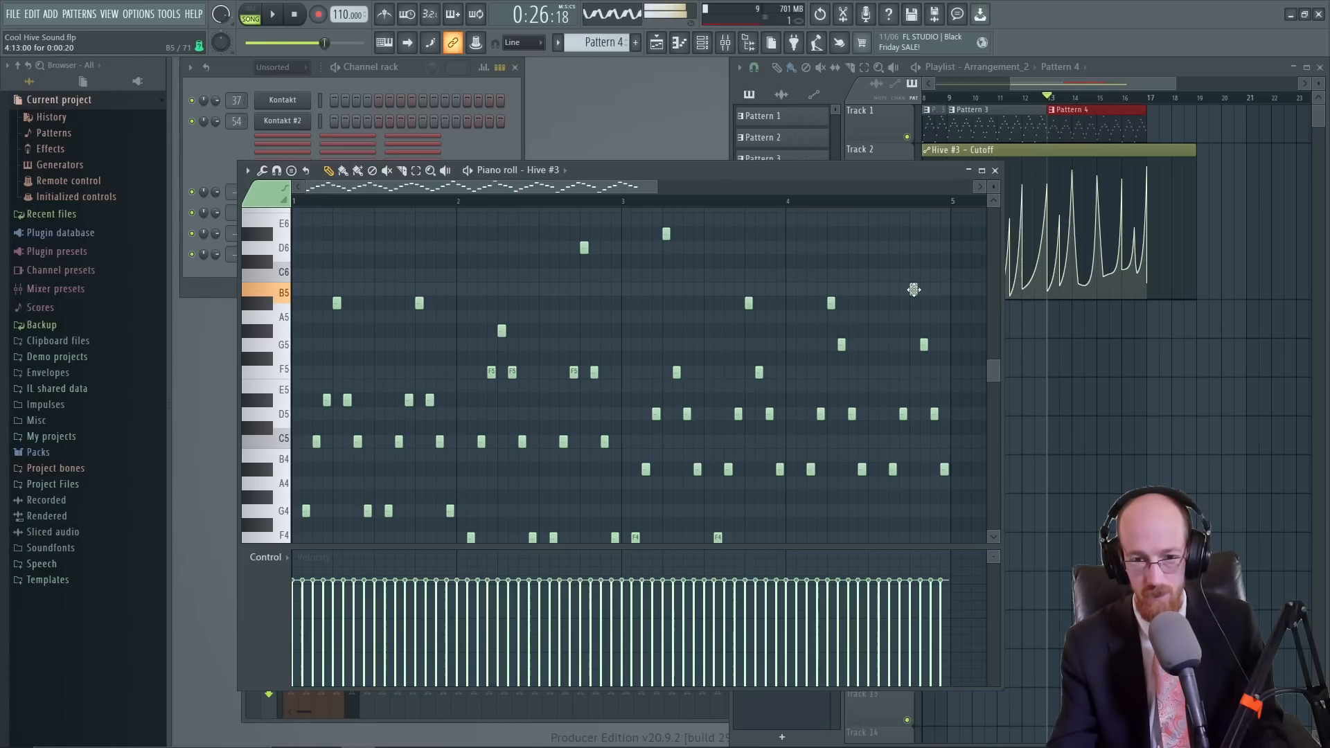
{"action": "key", "text": "space"}
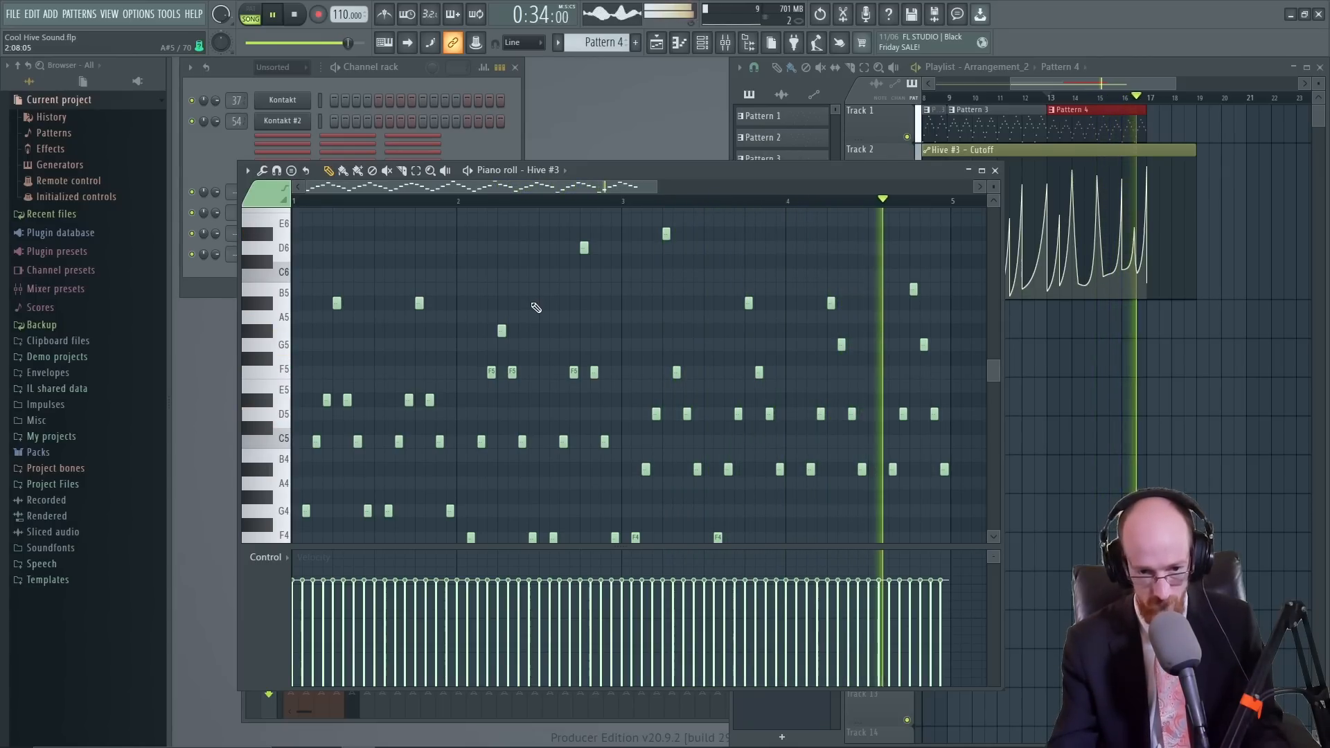
{"action": "key", "text": "space"}
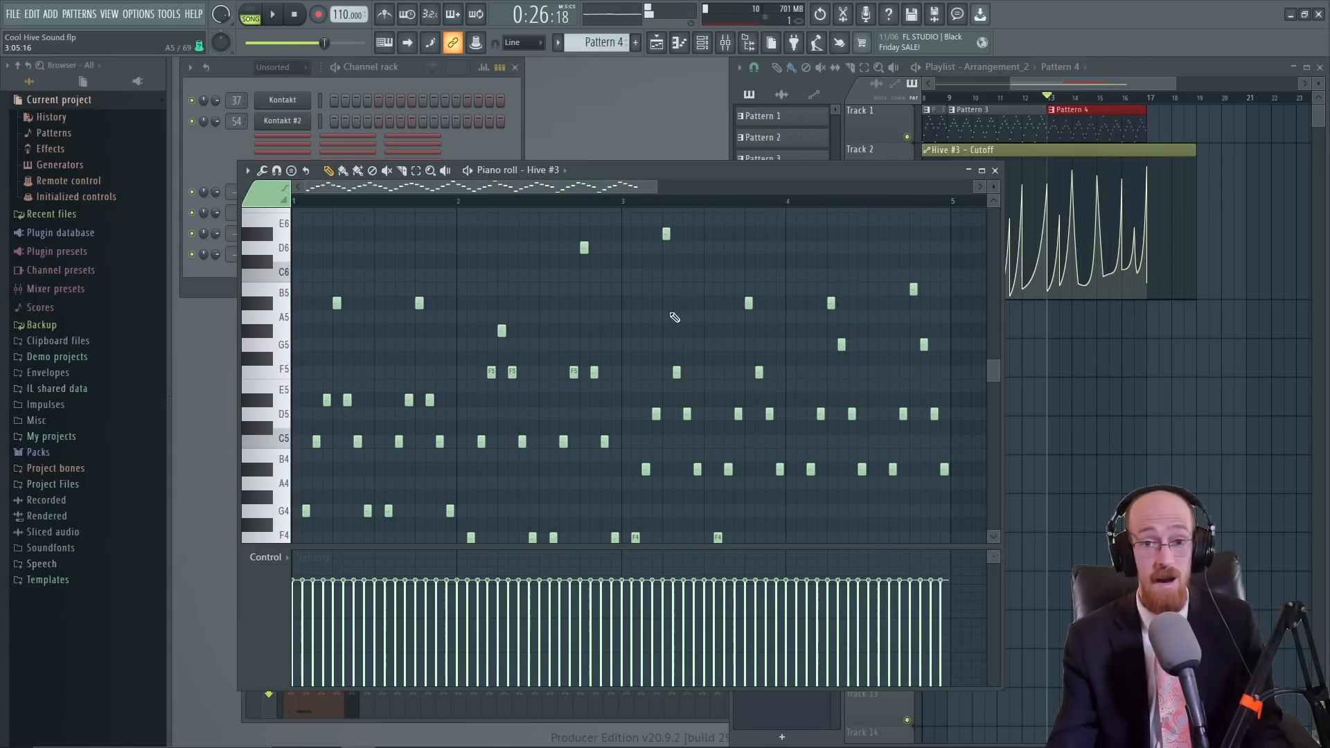
Examine Pattern 4's altered high notes against its middle and low arpeggio notes by selecting them in groups.
{"action": "left_click_drag", "start_coordinate": [936, 270], "coordinate": [590, 328]}
{"action": "left_click_drag", "start_coordinate": [695, 229], "coordinate": [311, 318]}
{"action": "mouse_move", "coordinate": [1101, 227]}
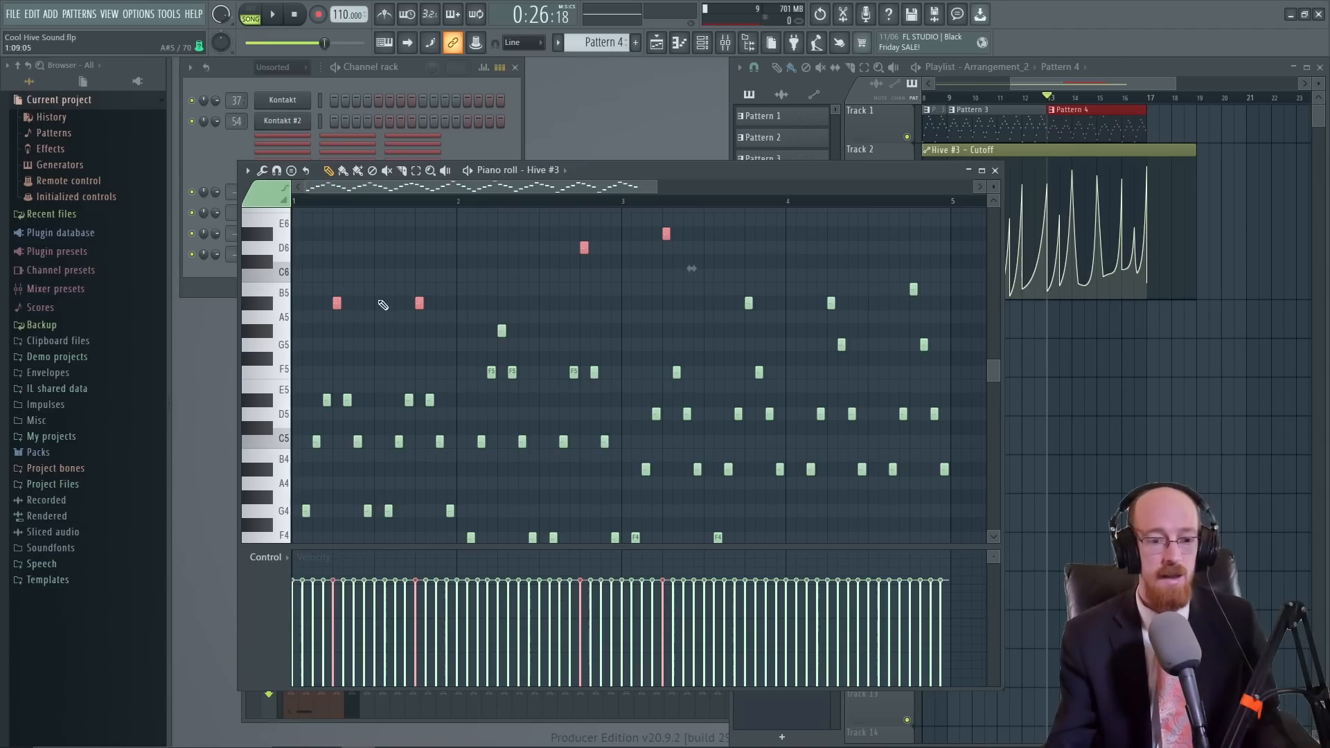
{"action": "scroll", "coordinate": [376, 297], "scroll_direction": "down", "scroll_amount": 3}
{"action": "left_click_drag", "start_coordinate": [416, 297], "coordinate": [816, 426]}
{"action": "left_click", "coordinate": [628, 317]}
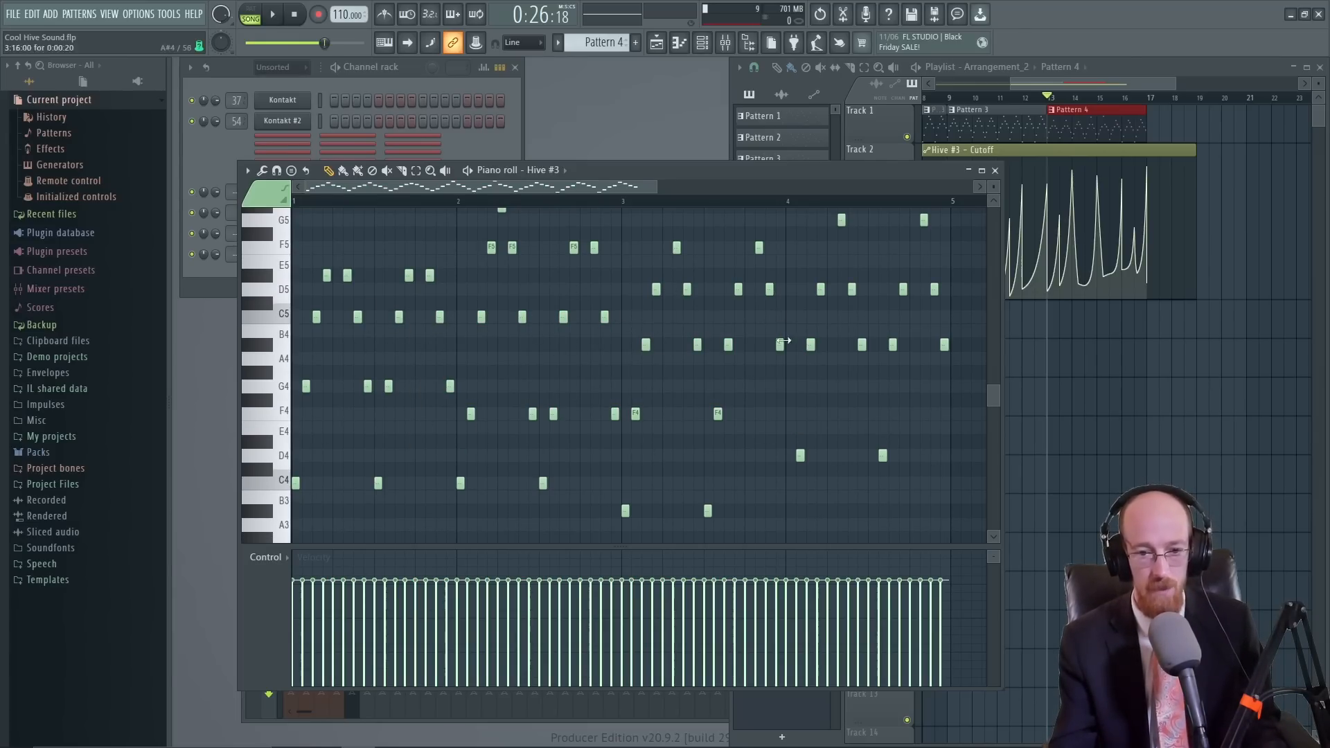
{"action": "scroll", "coordinate": [594, 353], "scroll_direction": "up", "scroll_amount": 4}
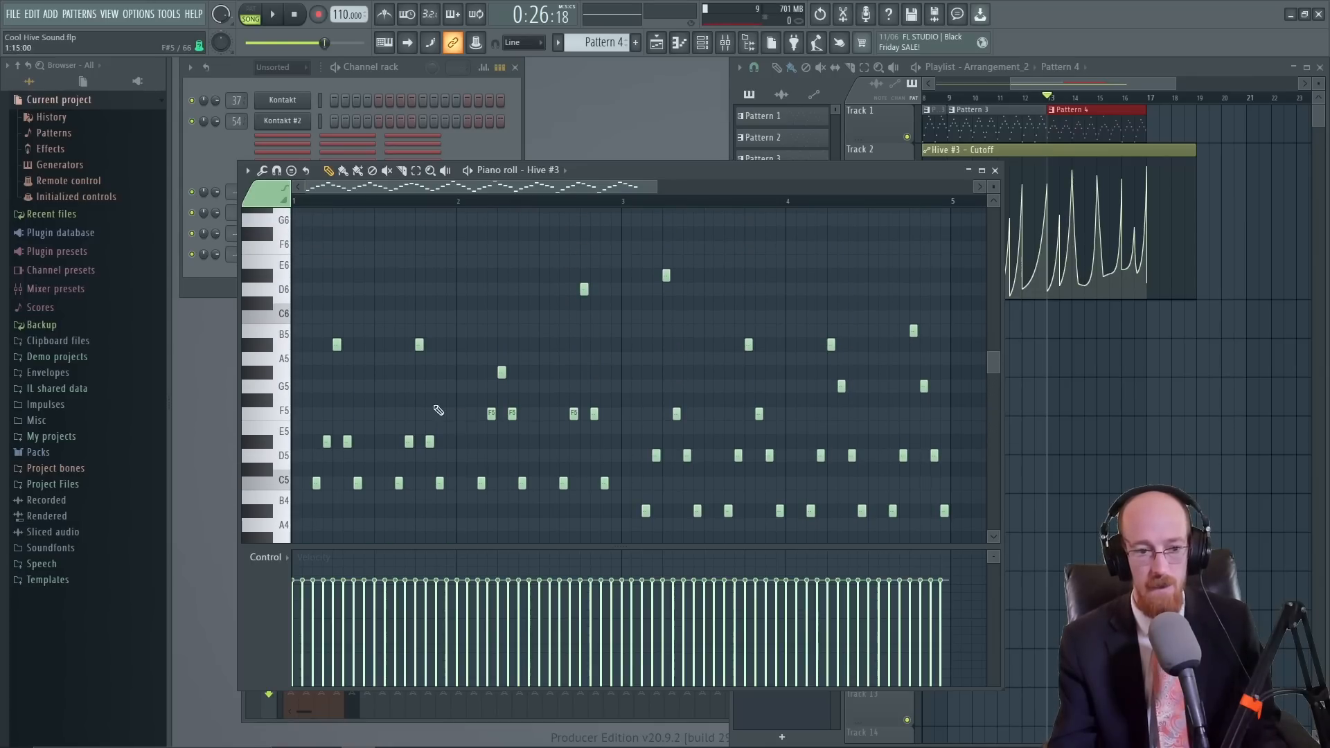
{"action": "left_click_drag", "start_coordinate": [305, 338], "coordinate": [493, 368]}
{"action": "left_click_drag", "start_coordinate": [511, 271], "coordinate": [933, 362]}
{"action": "scroll", "coordinate": [547, 416], "scroll_direction": "down", "scroll_amount": 4}
{"action": "left_click_drag", "start_coordinate": [531, 326], "coordinate": [908, 378]}
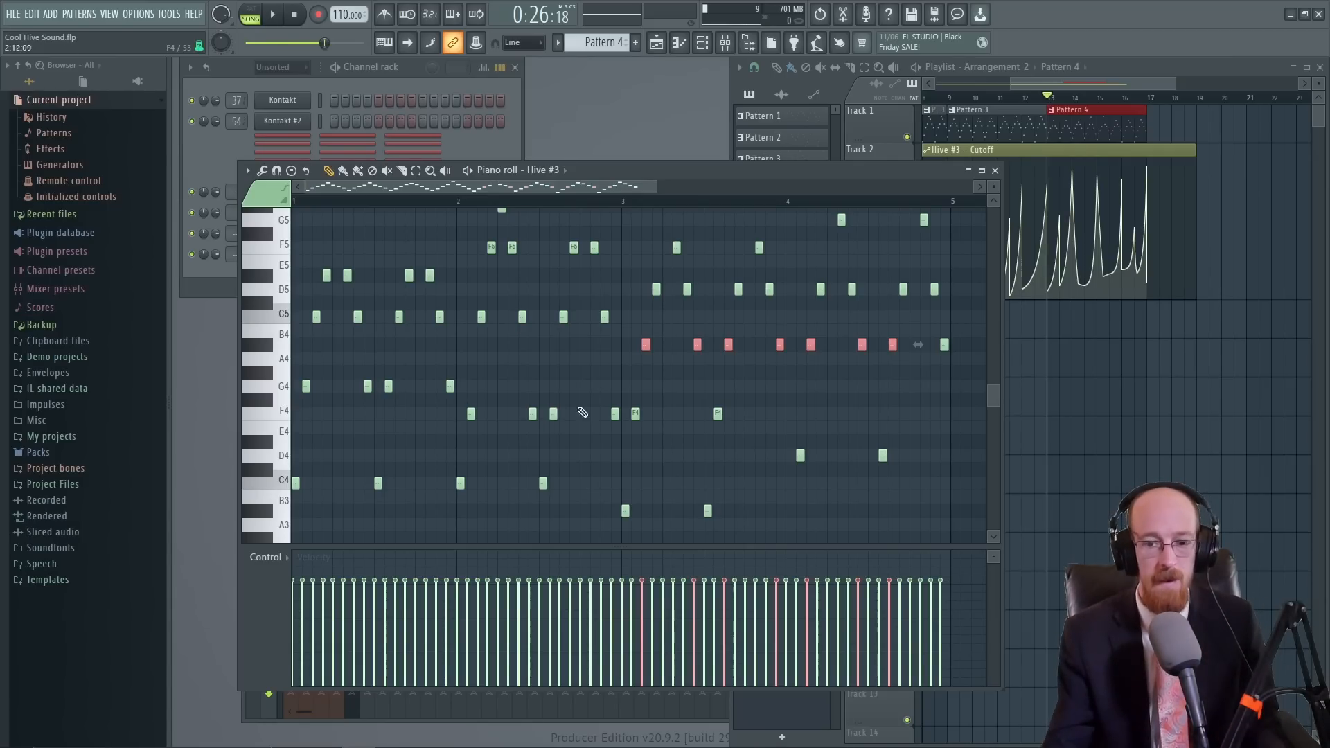
Reopen Pattern 4's piano roll, examine the B5 note in bar 4 against its neighbouring notes, and return to the playlist.
{"action": "left_click", "coordinate": [994, 173]}
{"action": "scroll", "coordinate": [1037, 164], "scroll_direction": "down", "scroll_amount": 3}
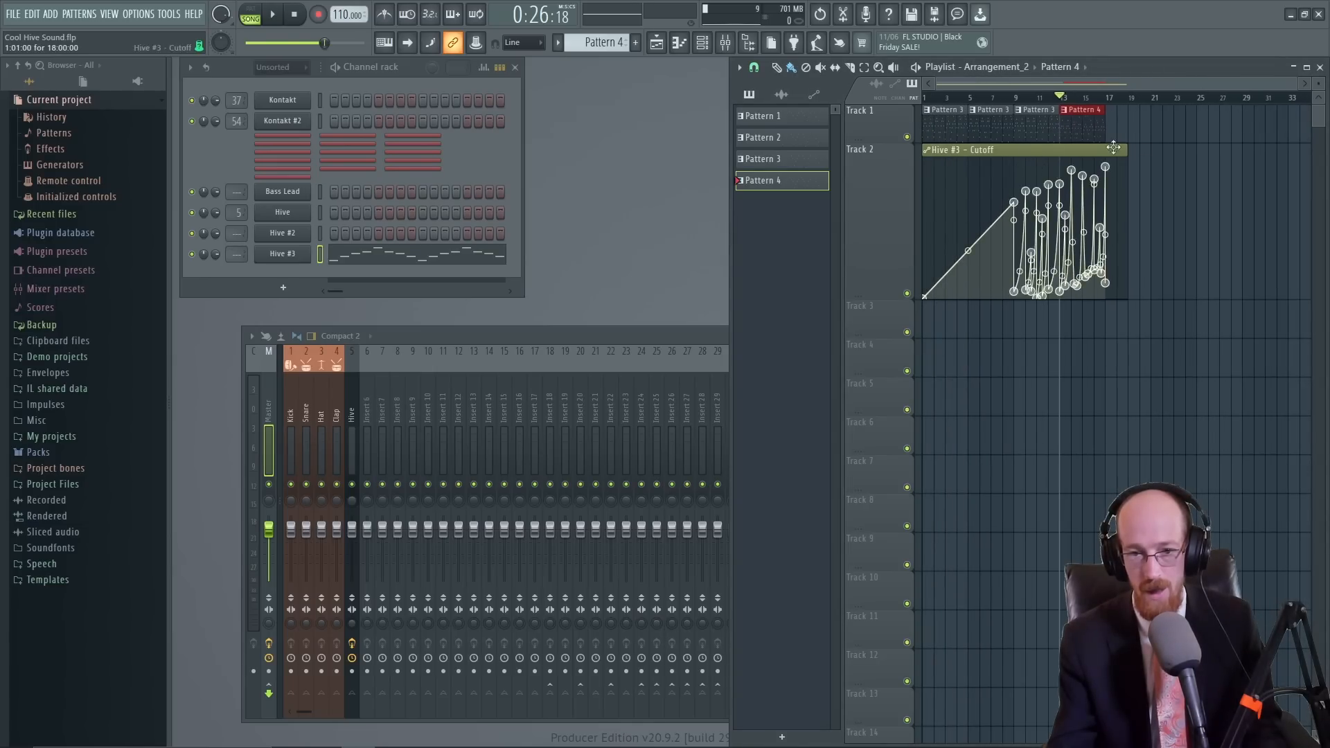
{"action": "double_click", "coordinate": [1087, 126]}
{"action": "scroll", "coordinate": [580, 277], "scroll_direction": "up", "scroll_amount": 4}
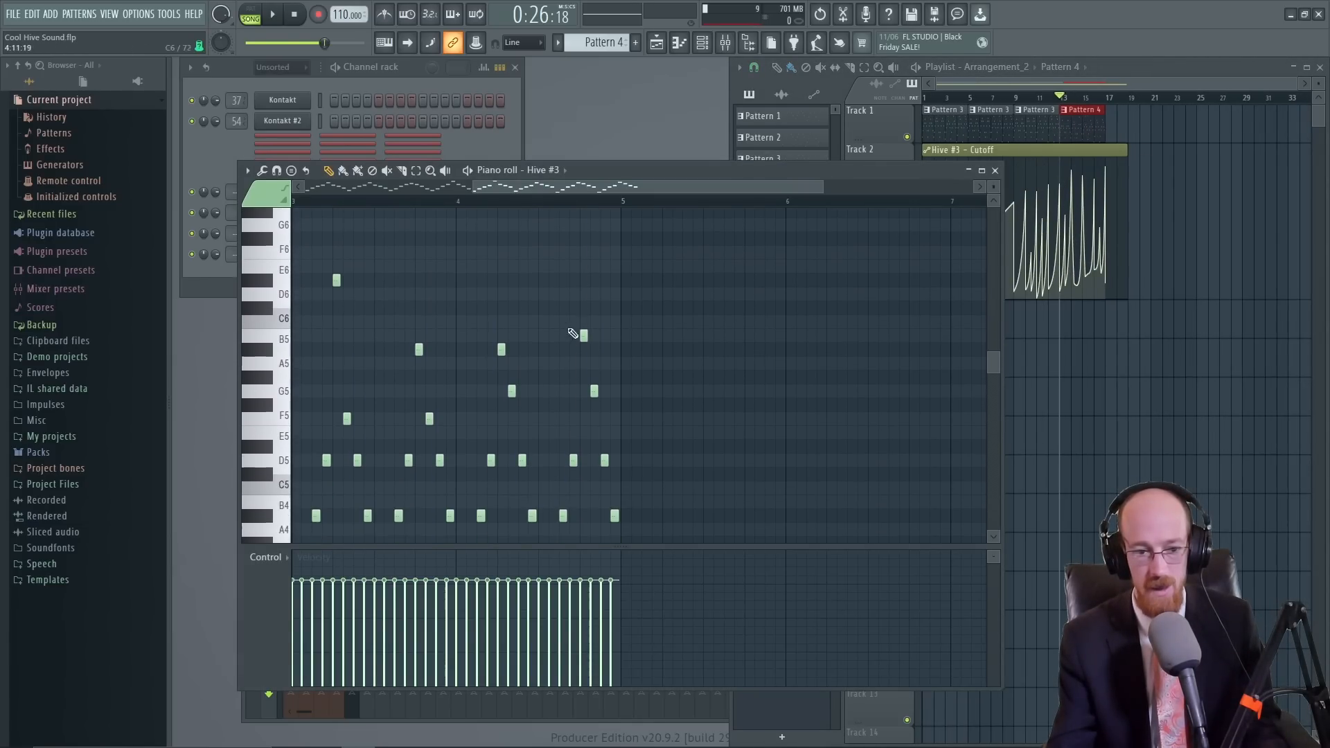
{"action": "left_click_drag", "start_coordinate": [568, 332], "coordinate": [598, 333]}
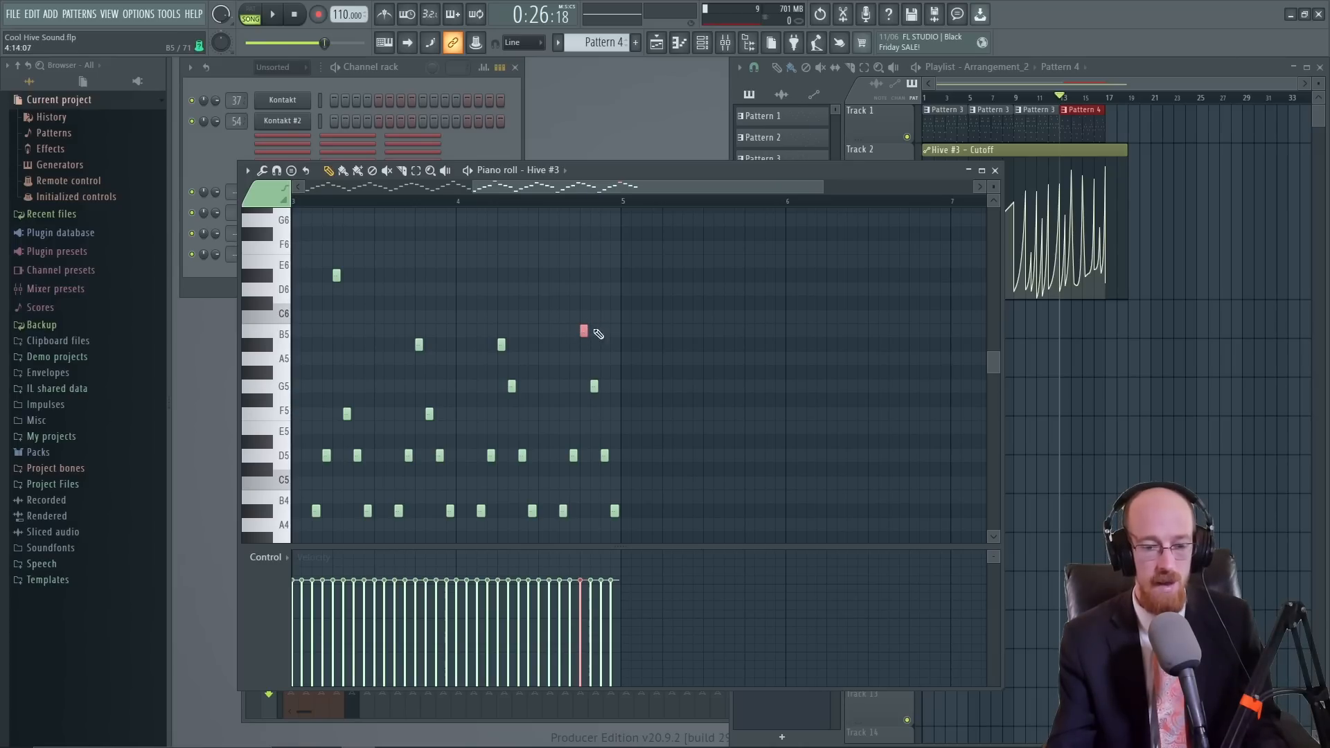
{"action": "left_click", "coordinate": [281, 338]}
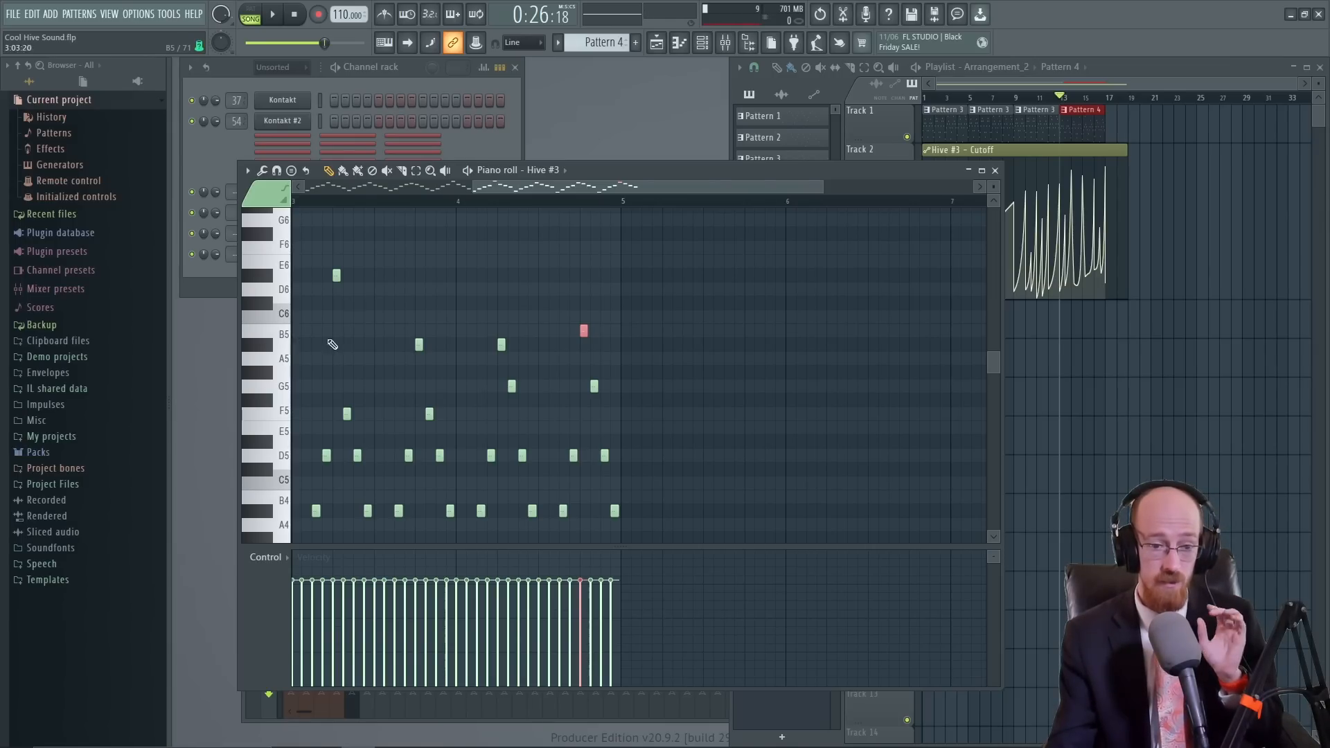
{"action": "scroll", "coordinate": [543, 343], "scroll_direction": "left", "scroll_amount": 2}
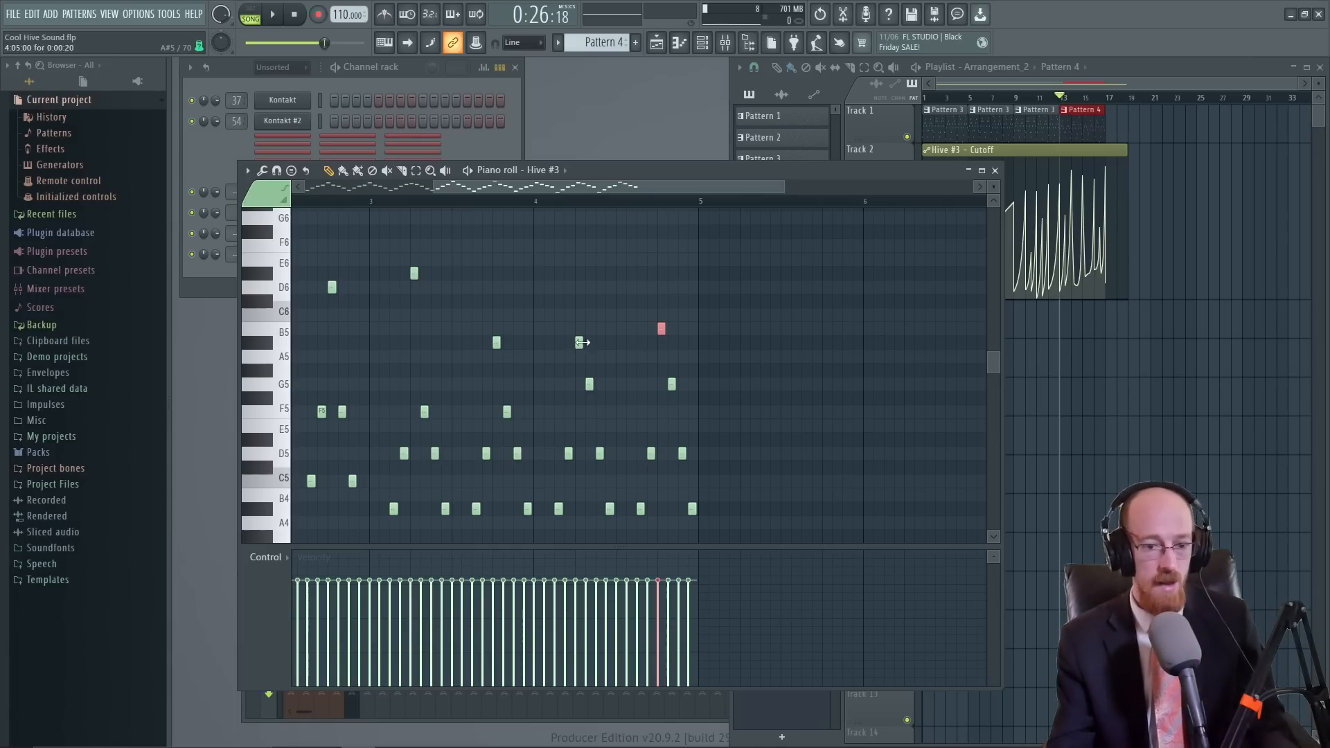
{"action": "left_click_drag", "start_coordinate": [646, 329], "coordinate": [700, 338]}
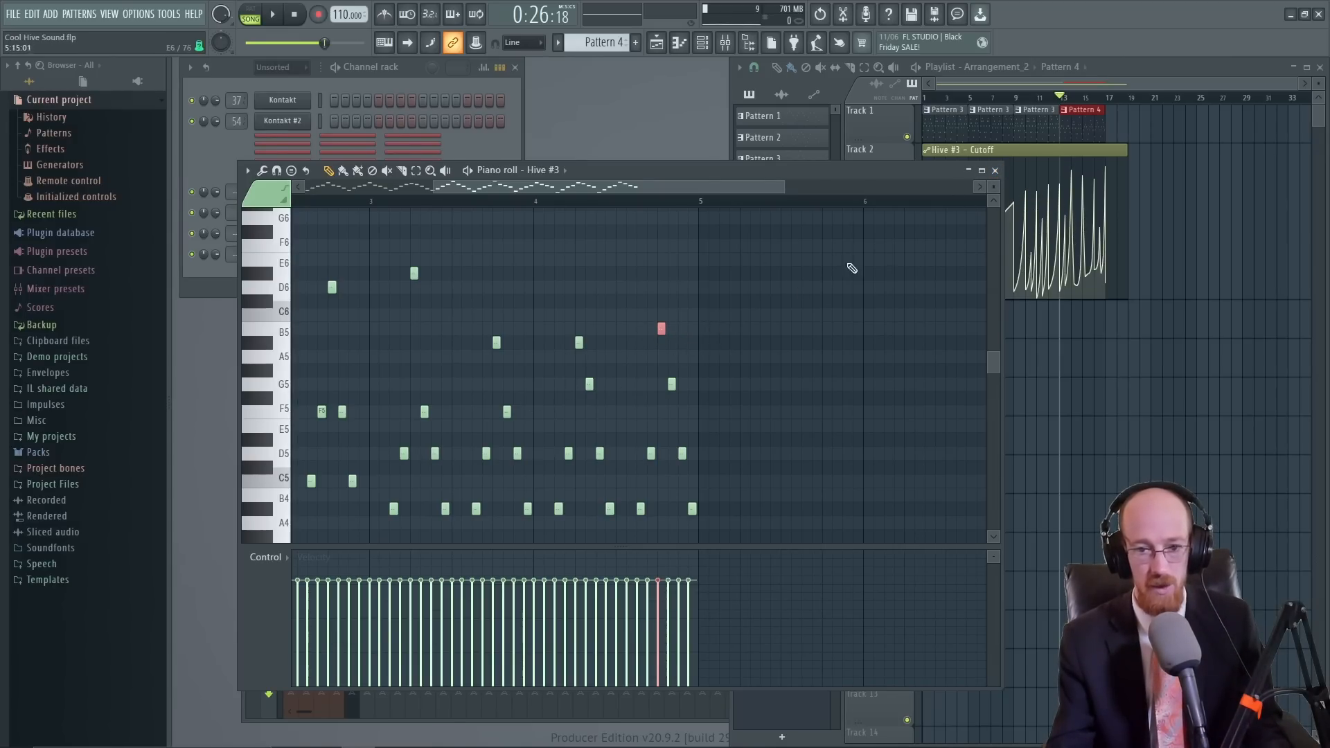
{"action": "left_click", "coordinate": [995, 171]}
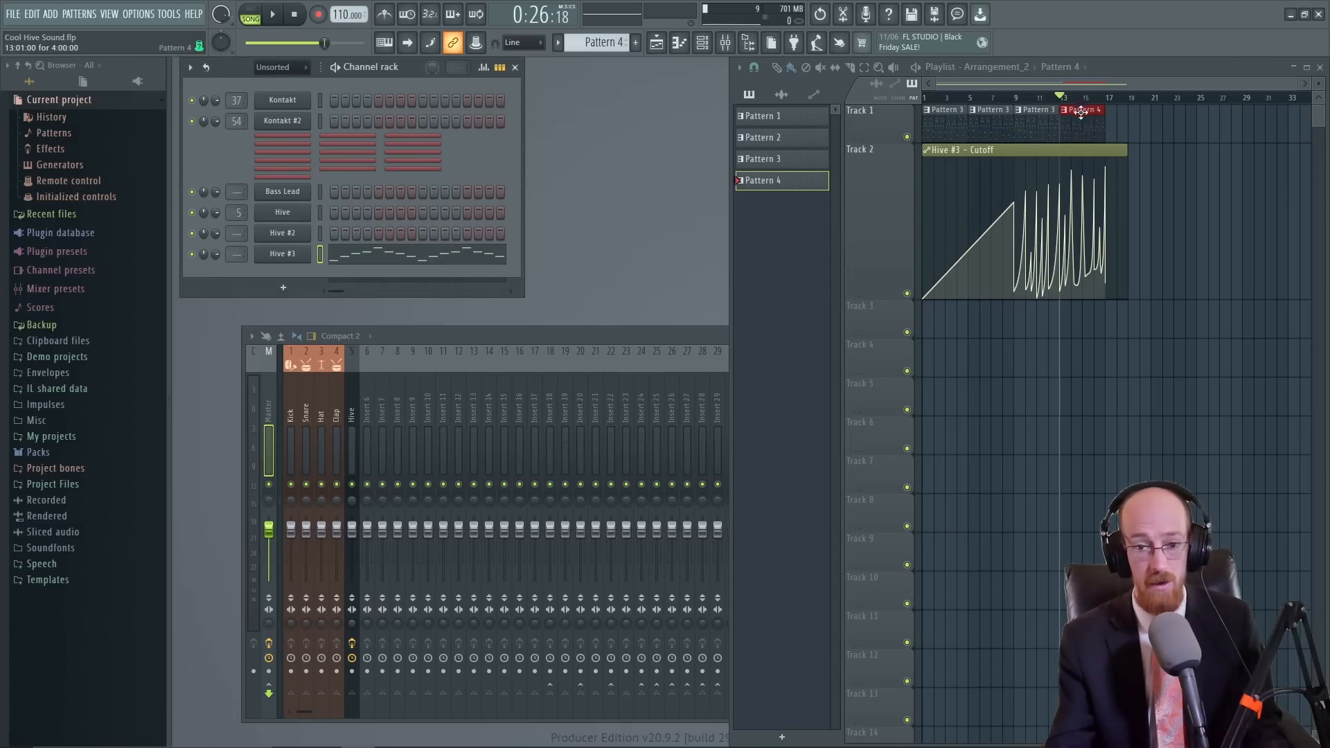
Return playback to the song's start and bend the opening cutoff ramp into a gentle upward curve.
{"action": "key", "text": "space"}
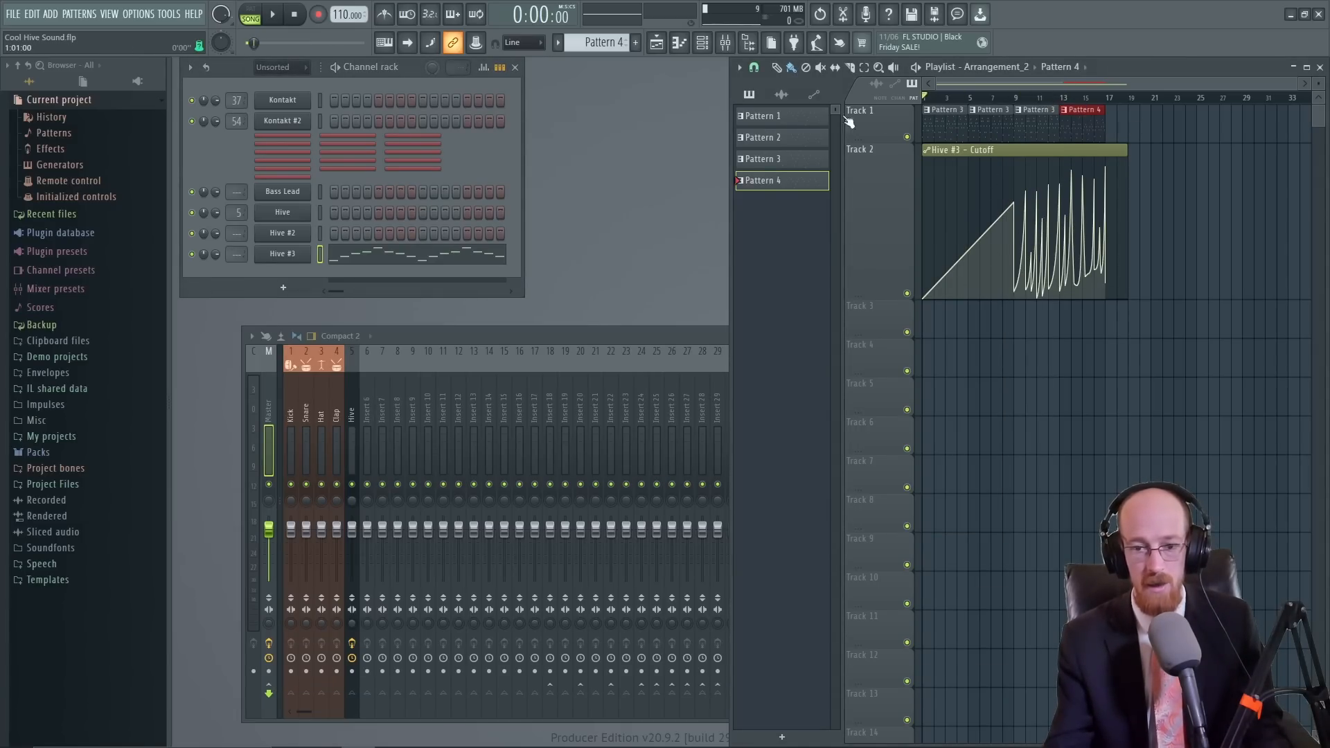
{"action": "left_click_drag", "start_coordinate": [967, 252], "coordinate": [923, 283]}
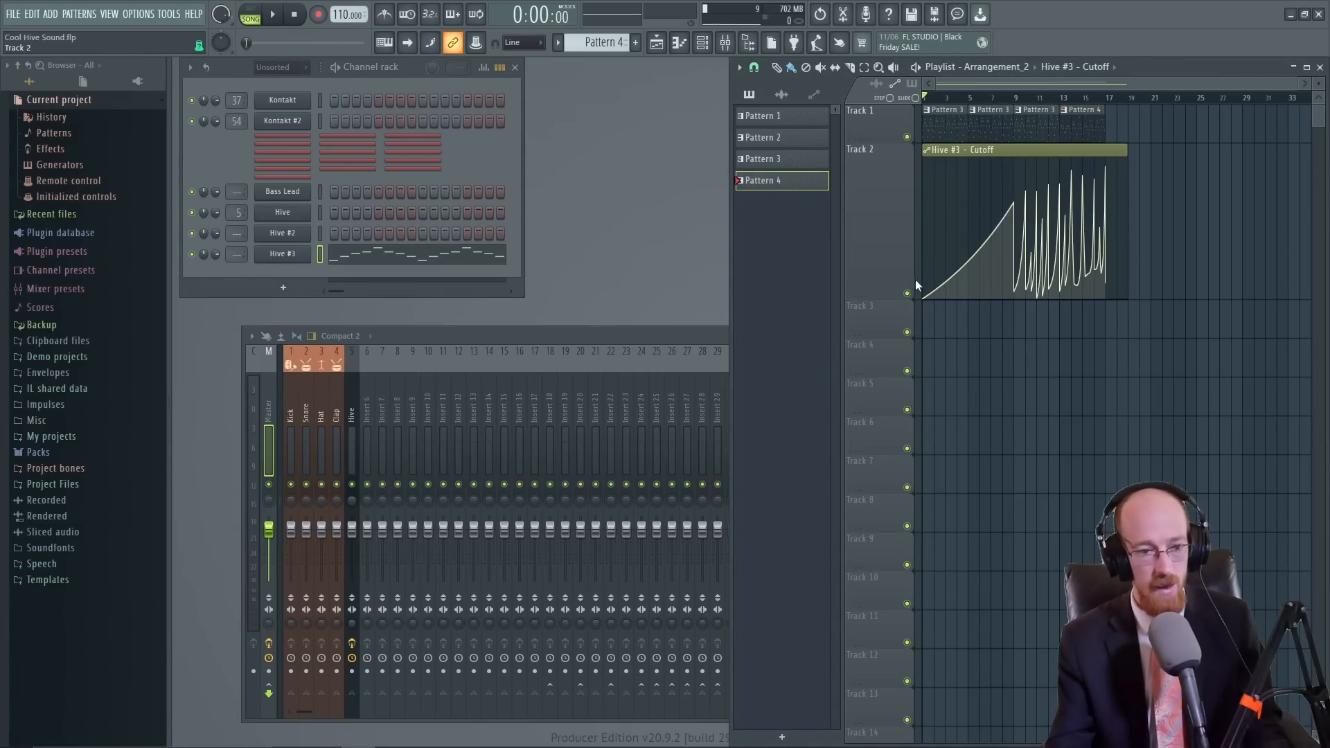
Review Hive #3's oscillator waveform choices, filter types, envelopes and effects, and close the plugin window.
{"action": "left_click", "coordinate": [283, 254]}
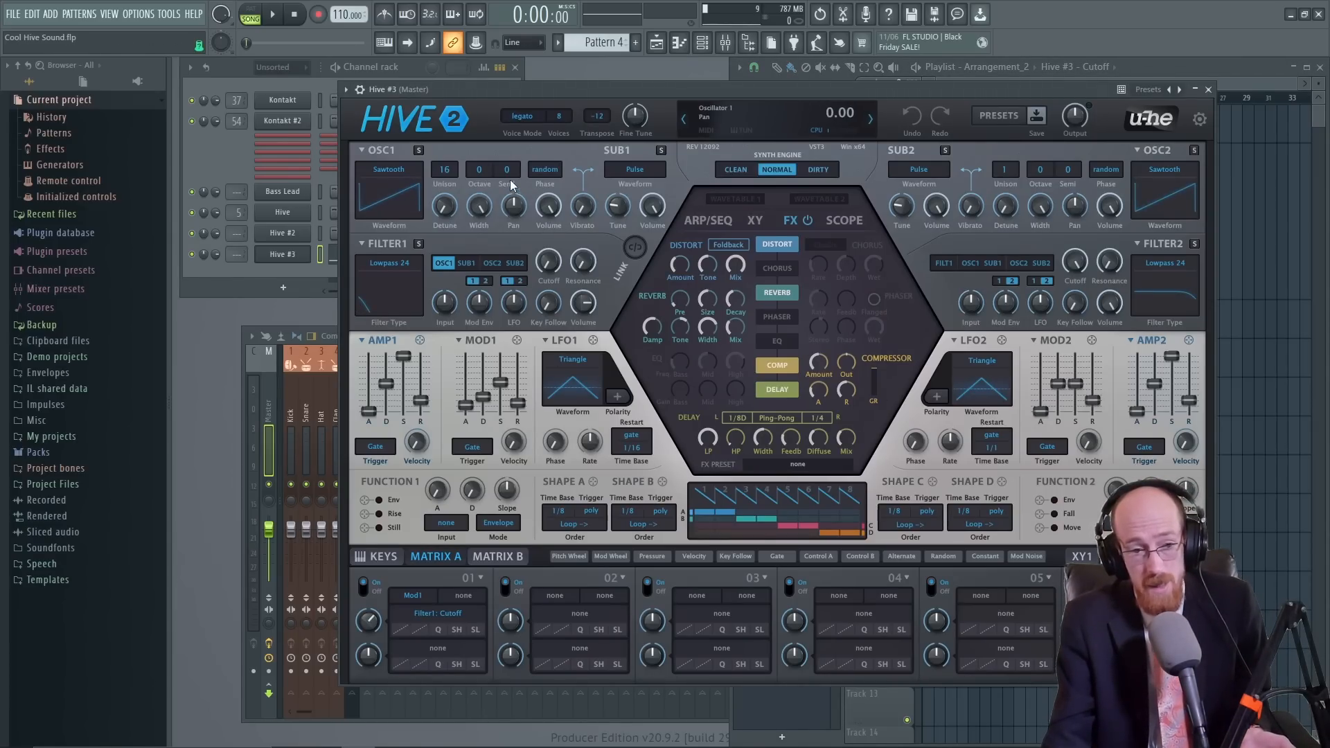
{"action": "left_click", "coordinate": [400, 174]}
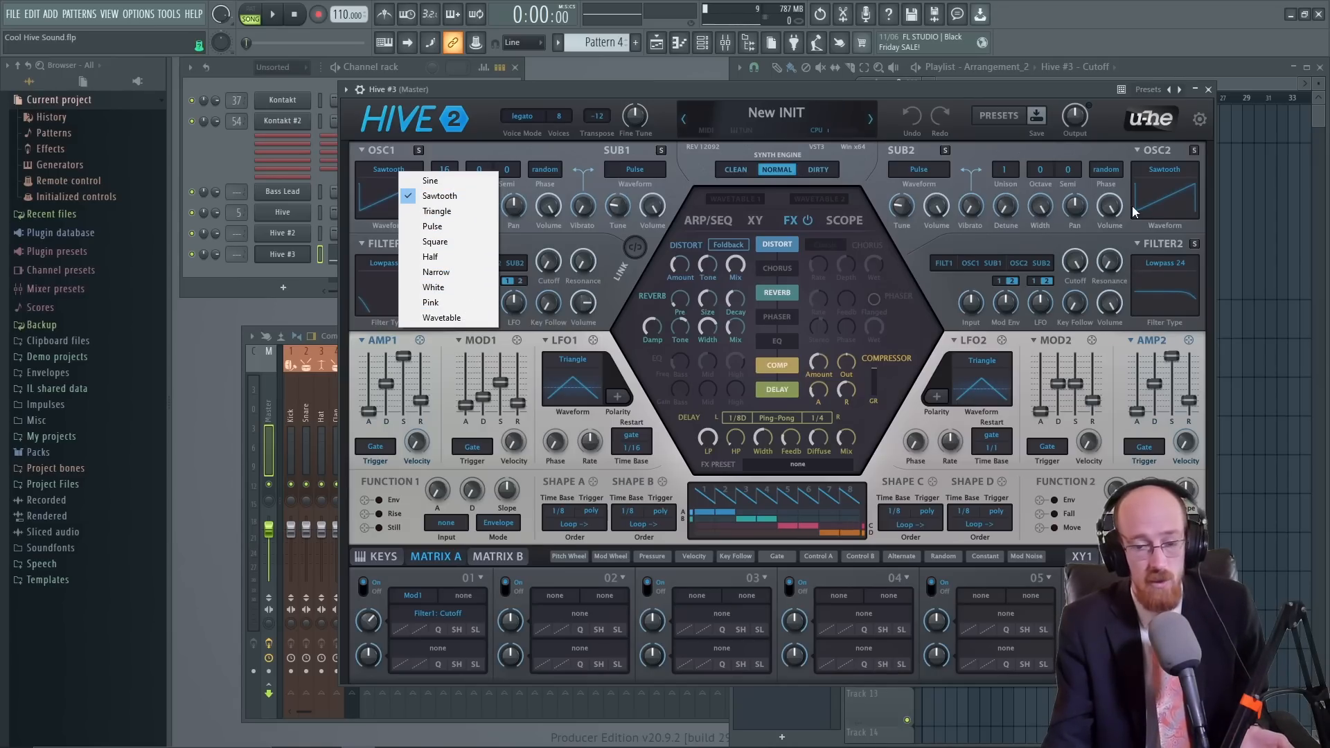
{"action": "left_click", "coordinate": [475, 145]}
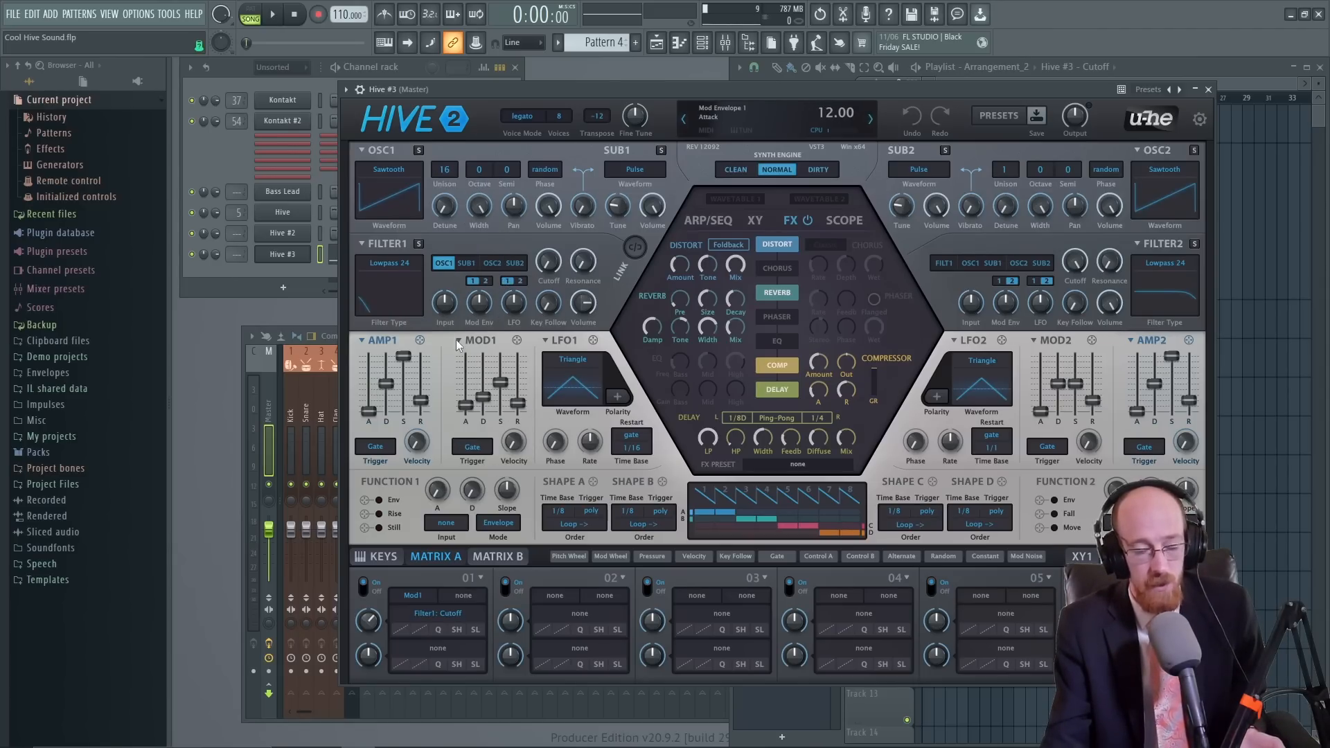
{"action": "left_click", "coordinate": [408, 269]}
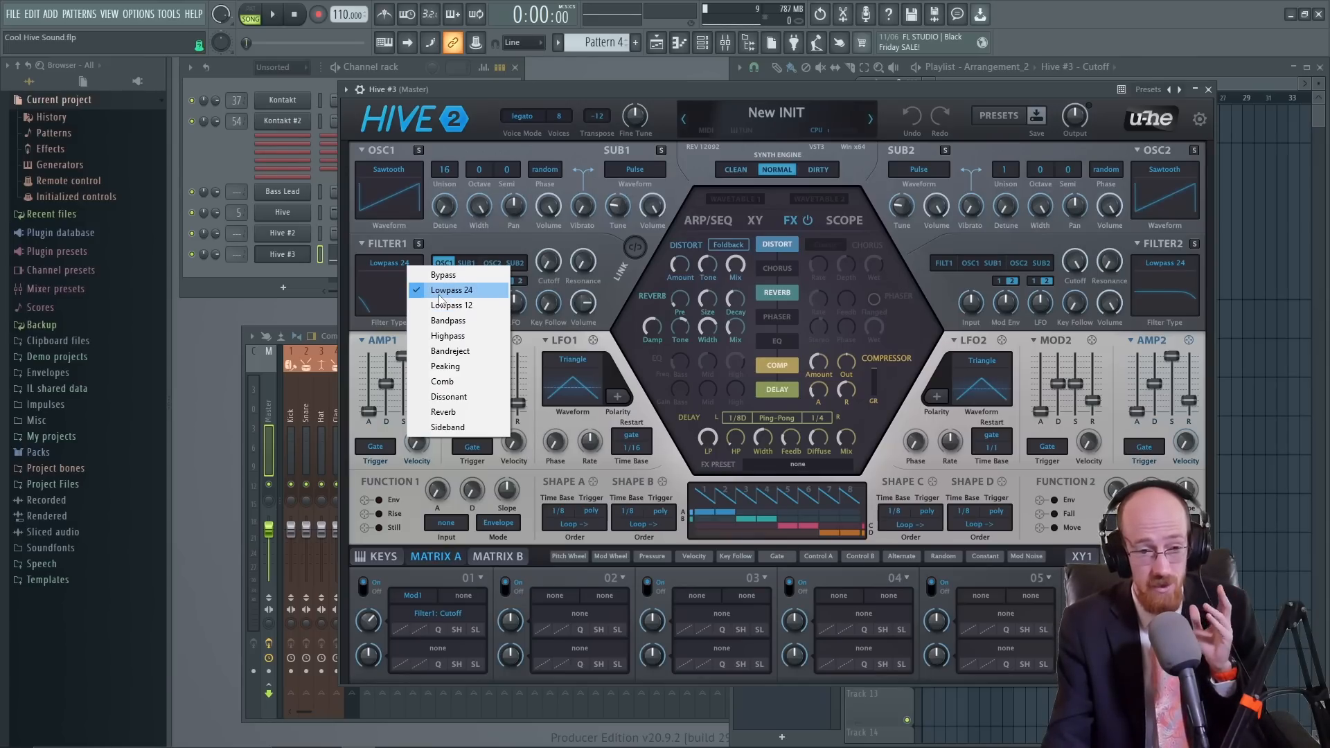
{"action": "left_click", "coordinate": [480, 241]}
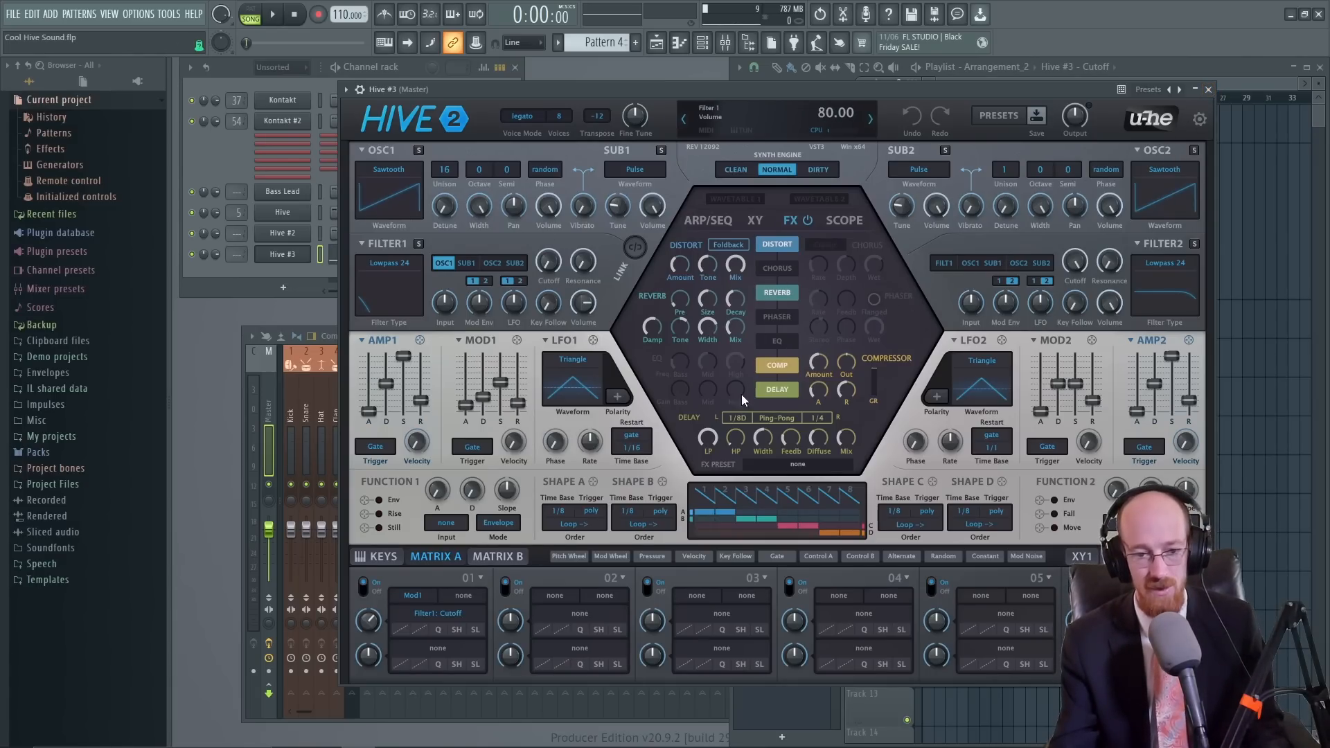
{"action": "left_click", "coordinate": [1210, 91]}
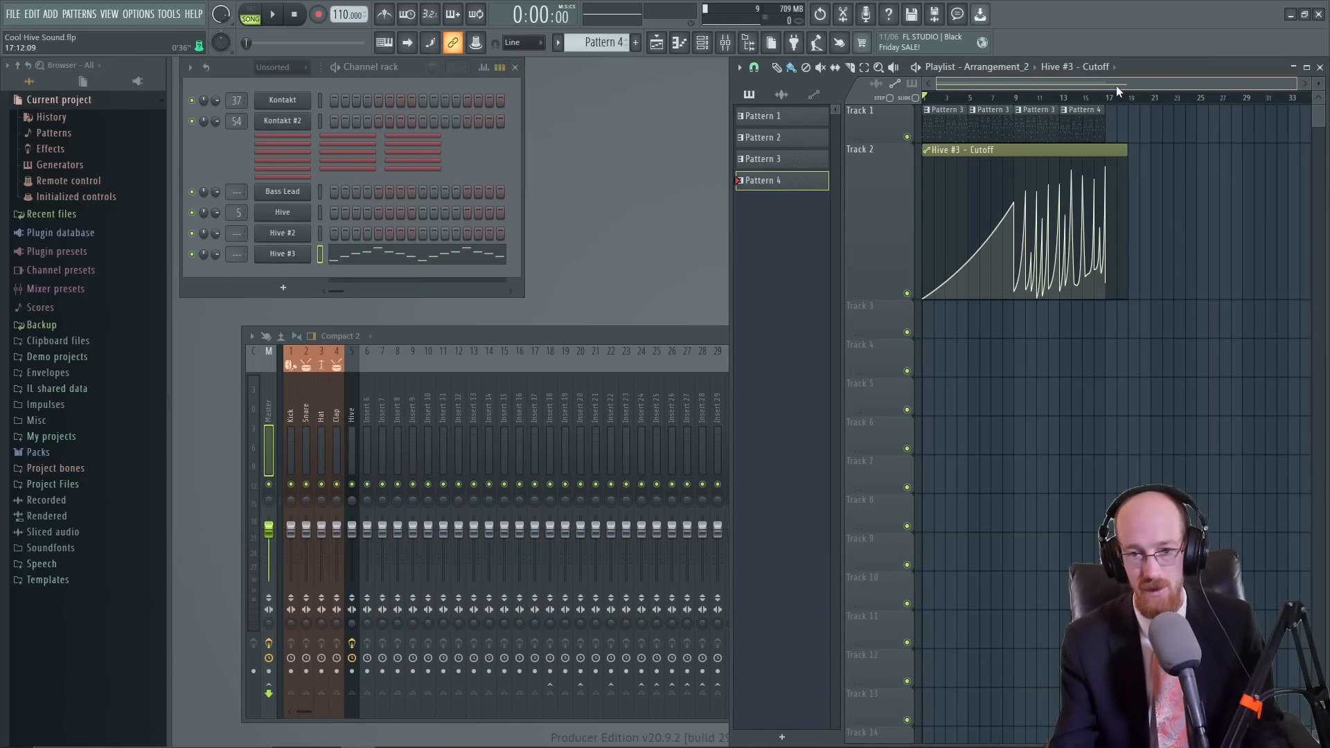
Play the full song from the start with the Hive #3 window placed beside the shifted playlist, and stop playback after bar 17.
{"action": "key", "text": "space"}
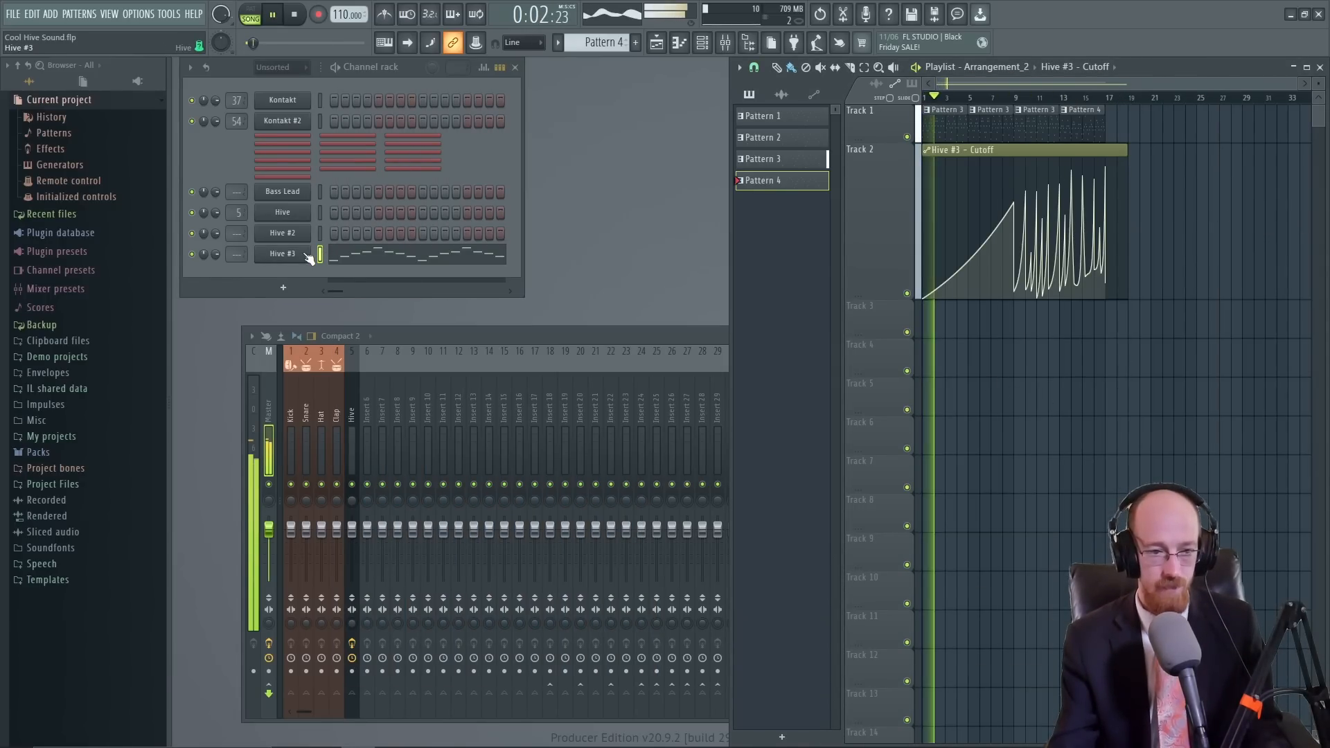
{"action": "left_click", "coordinate": [282, 253]}
{"action": "left_click_drag", "start_coordinate": [671, 91], "coordinate": [505, 68]}
{"action": "left_click_drag", "start_coordinate": [1160, 71], "coordinate": [1304, 72]}
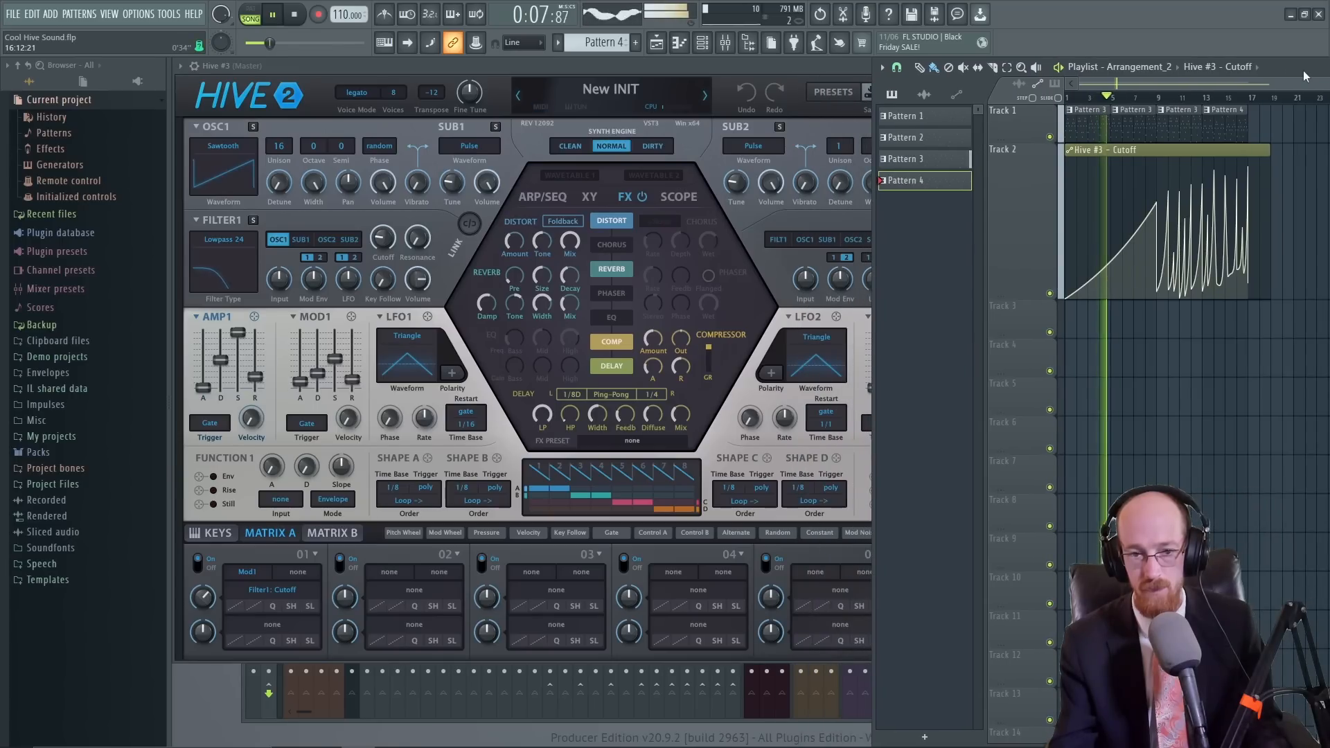
{"action": "left_click", "coordinate": [812, 67]}
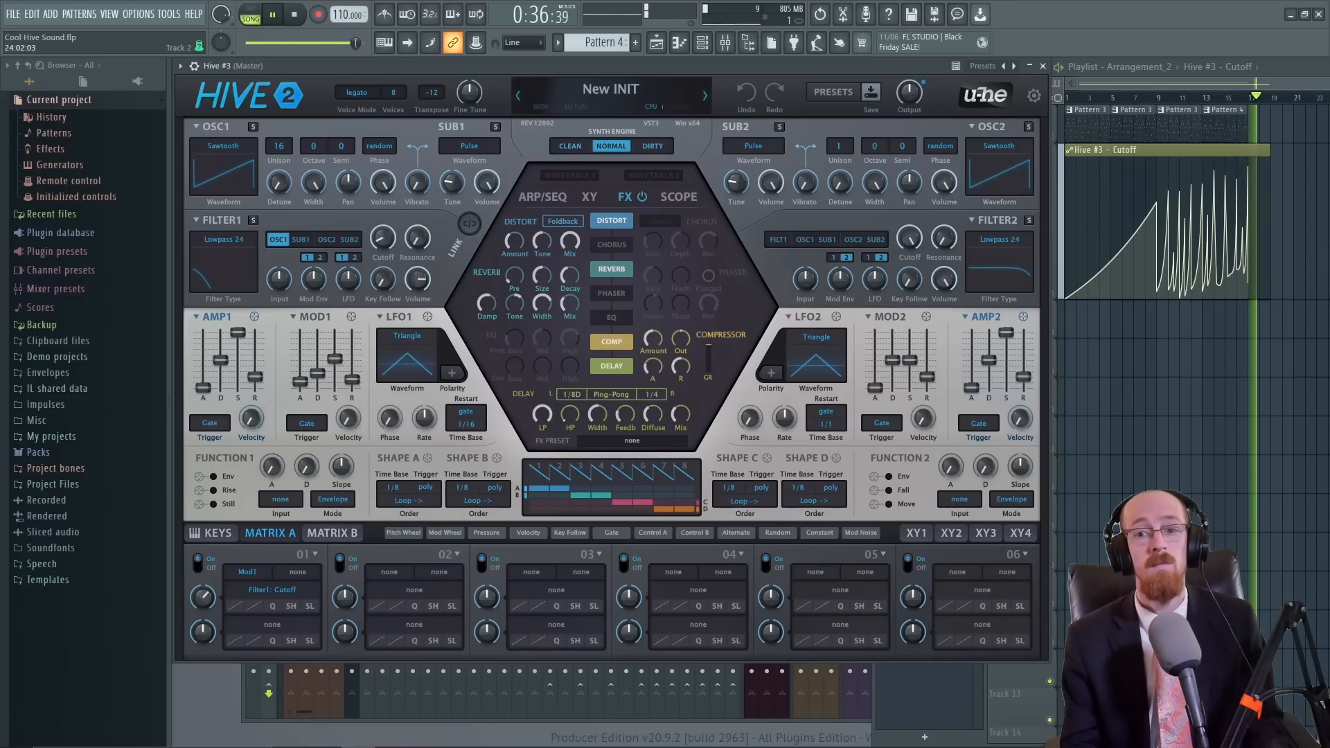
{"action": "key", "text": "space"}
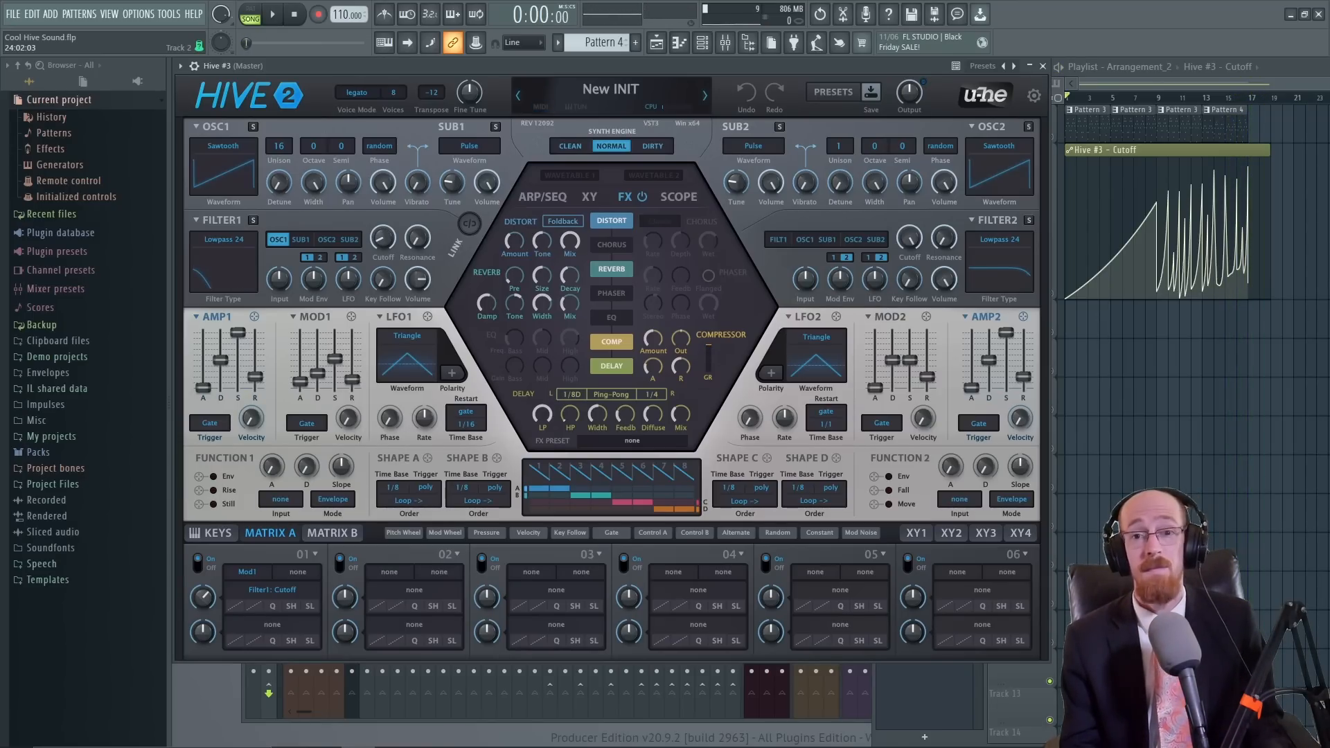